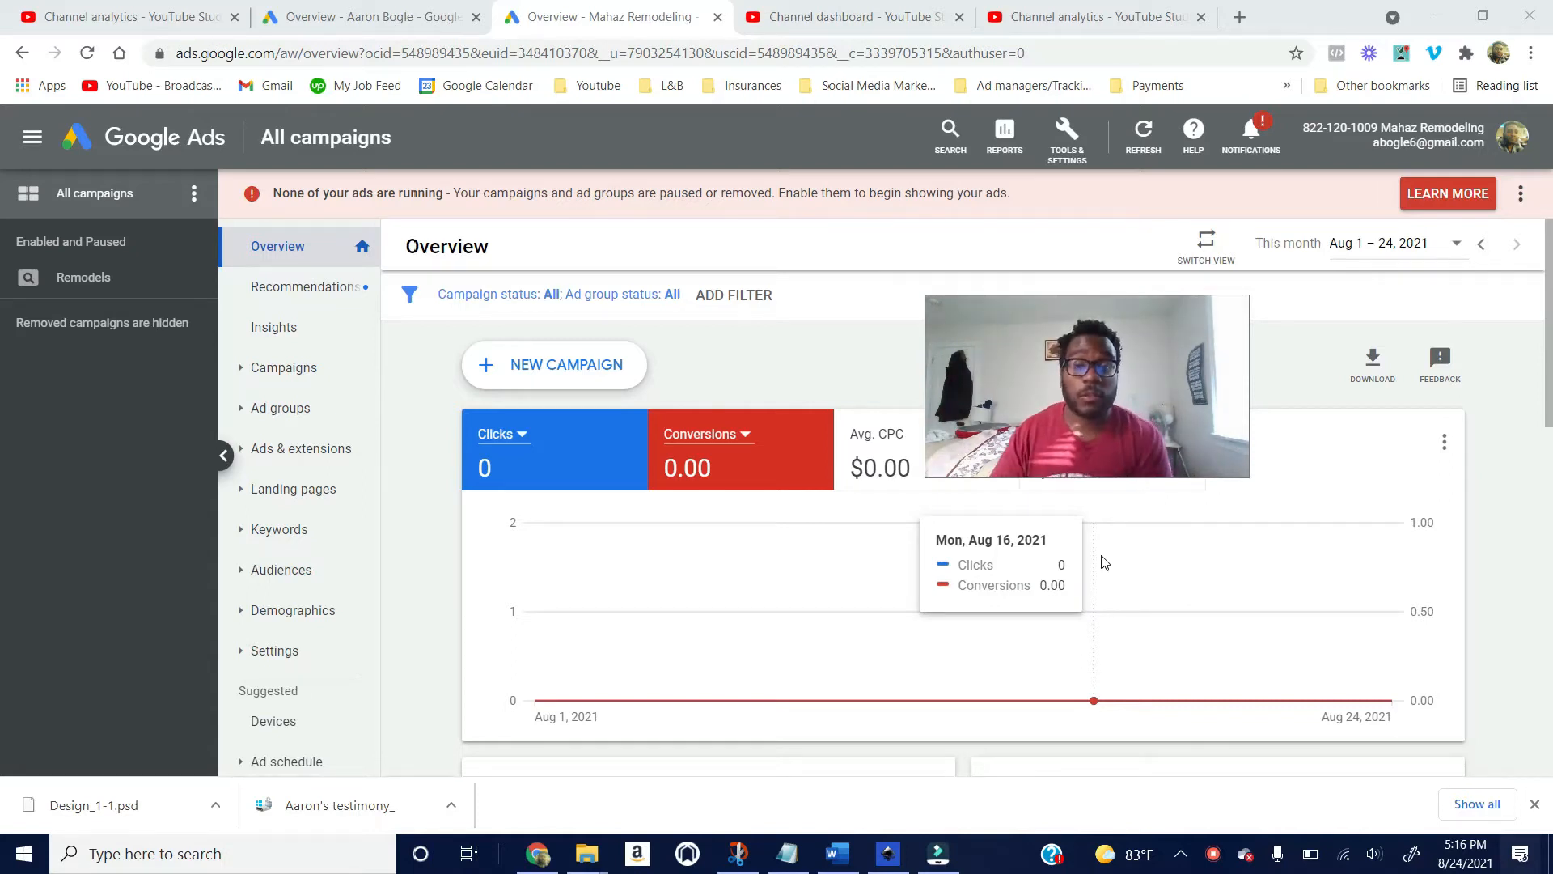
Step: Start a new ad group in the Remodels campaign and look over its setup form
click(275, 404)
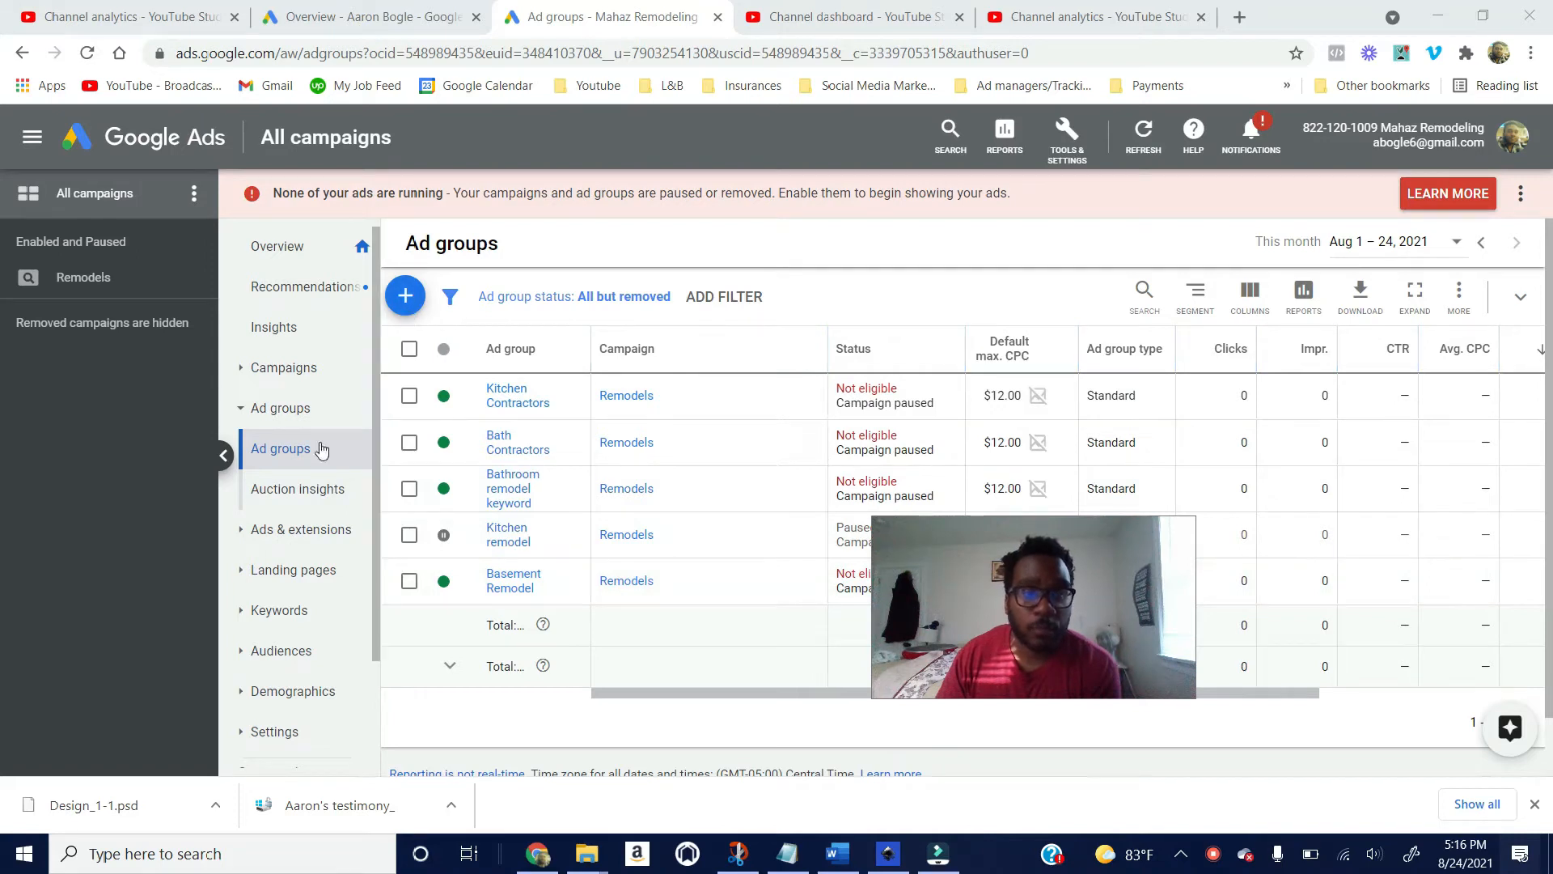
click(406, 297)
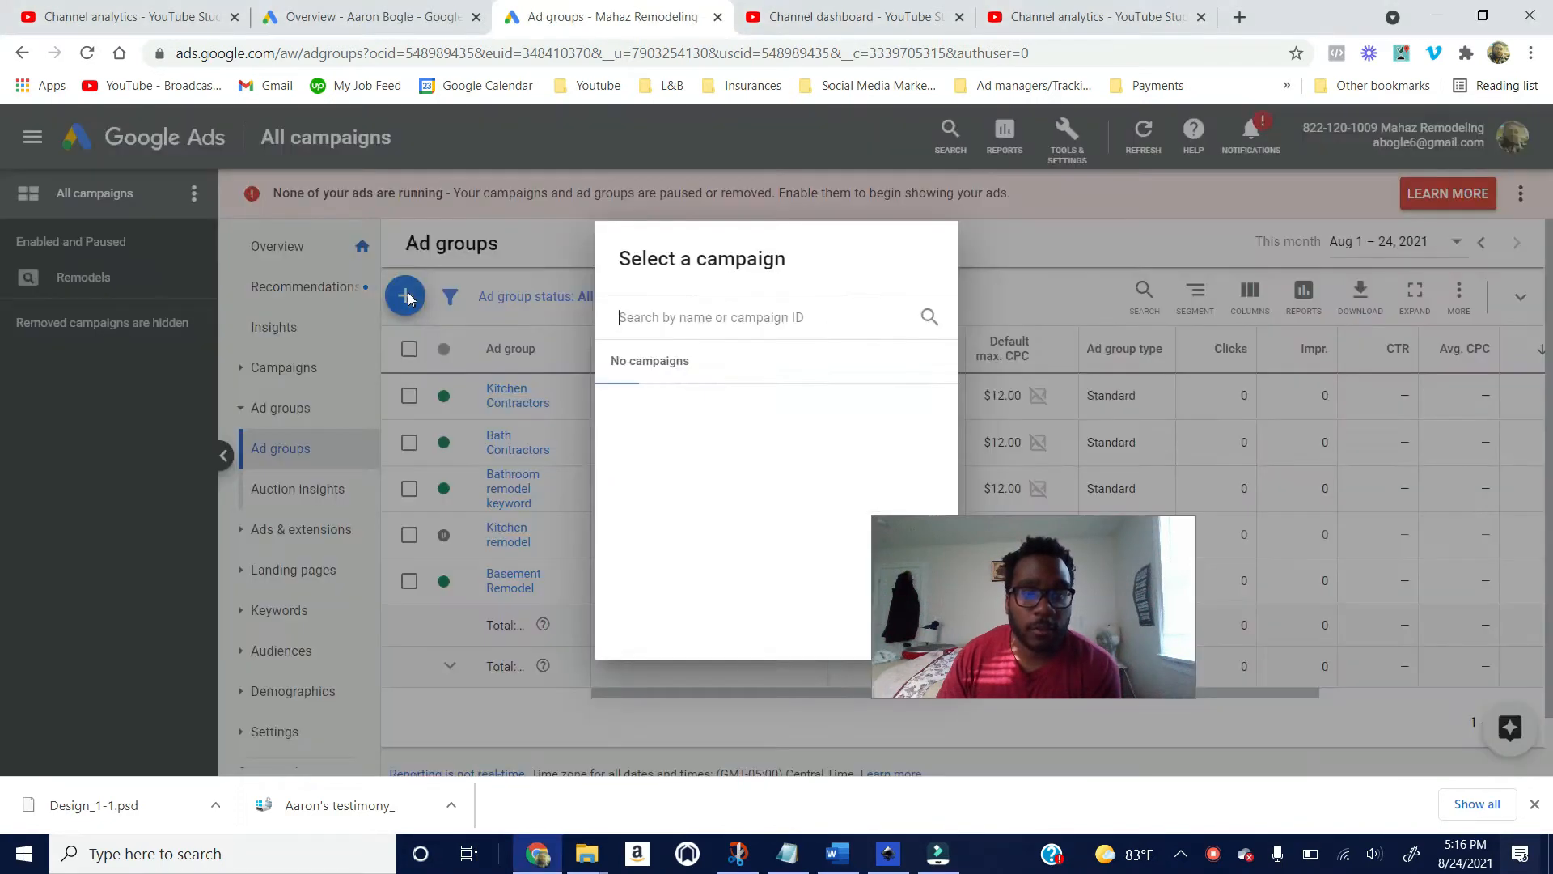
click(715, 417)
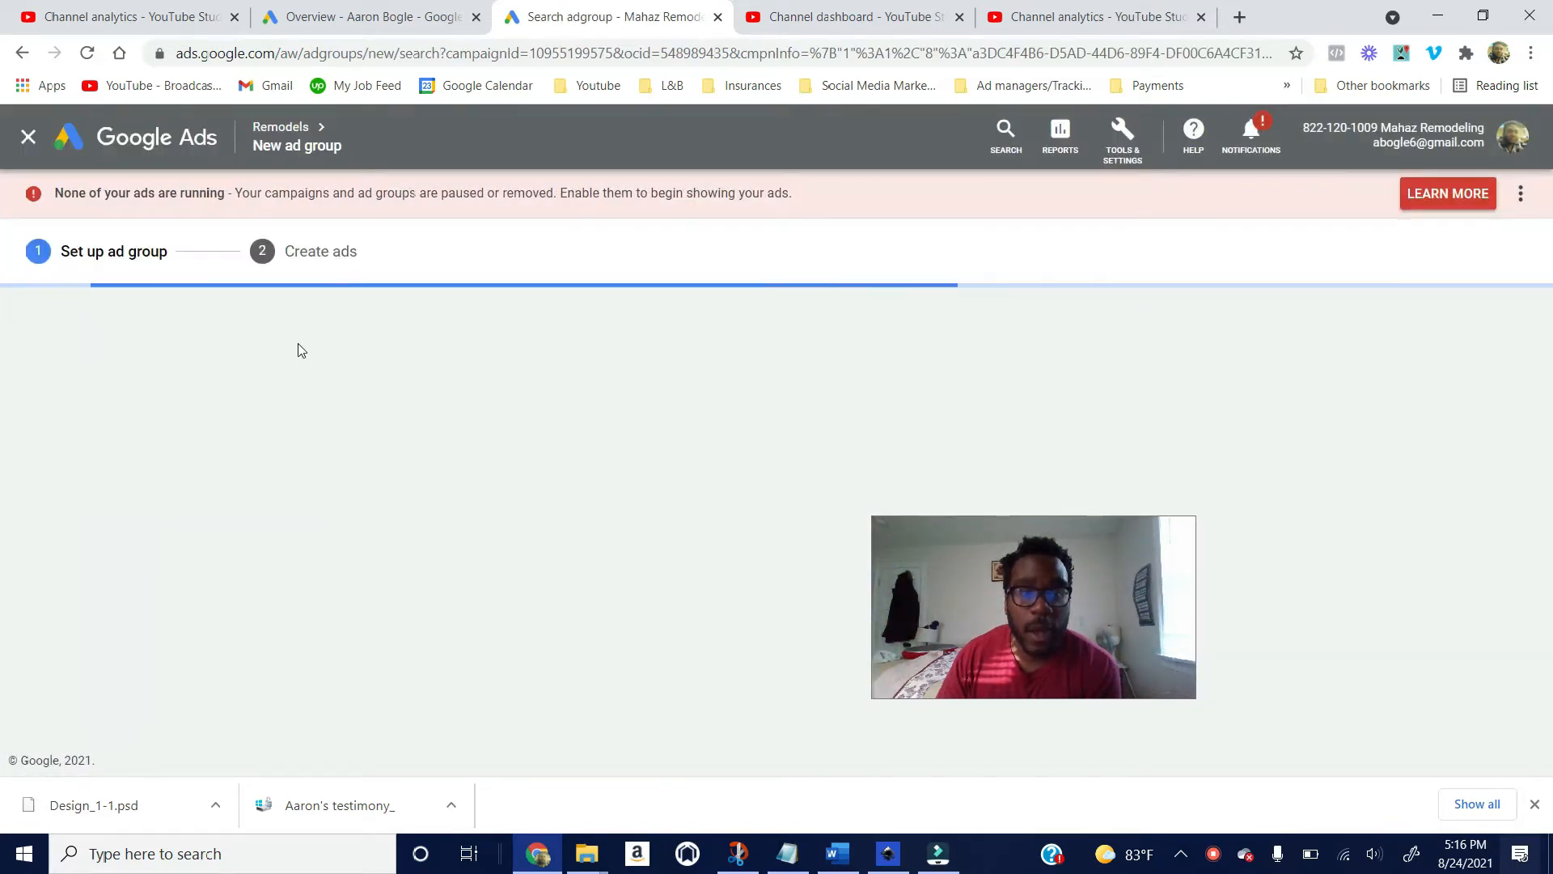
scroll(456, 593, down, 2)
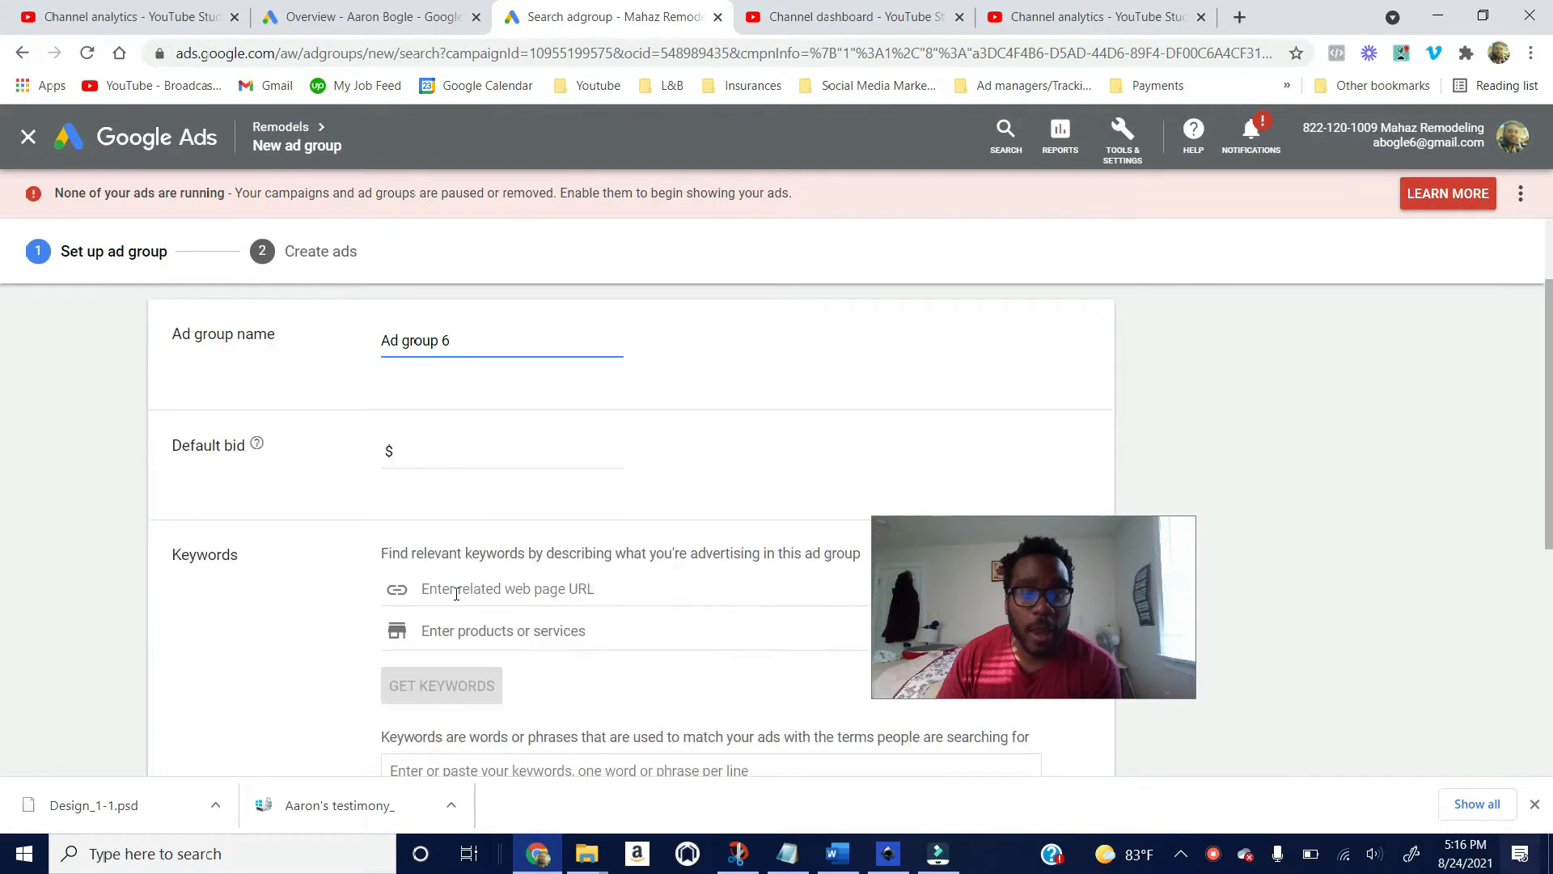
scroll(456, 603, up, 2)
scroll(433, 547, down, 7)
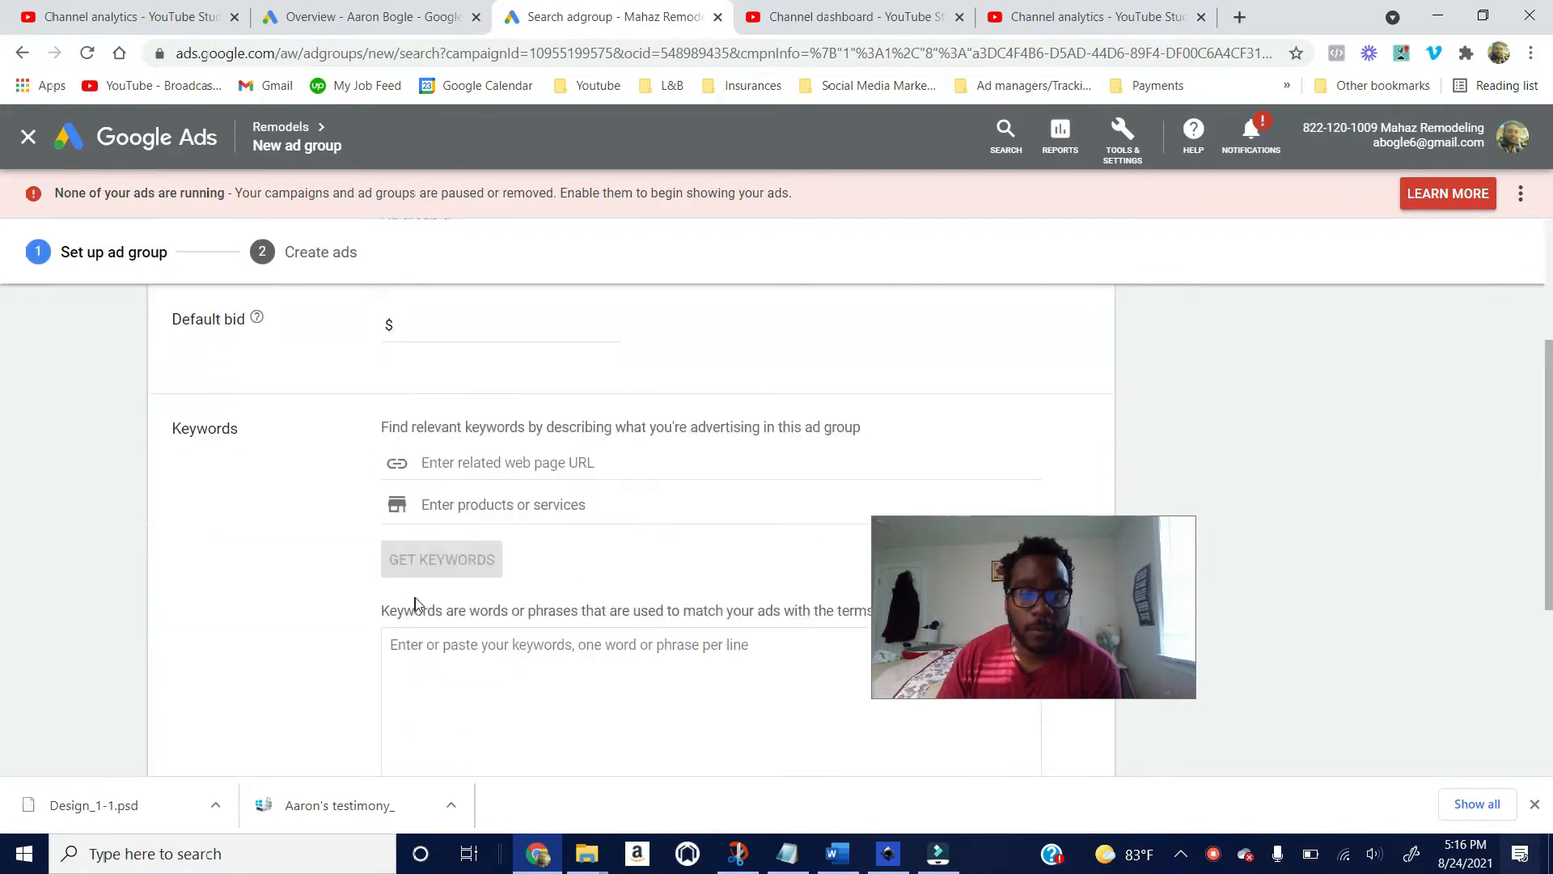
scroll(517, 544, up, 5)
scroll(570, 676, up, 3)
drag(1019, 638, 1082, 623)
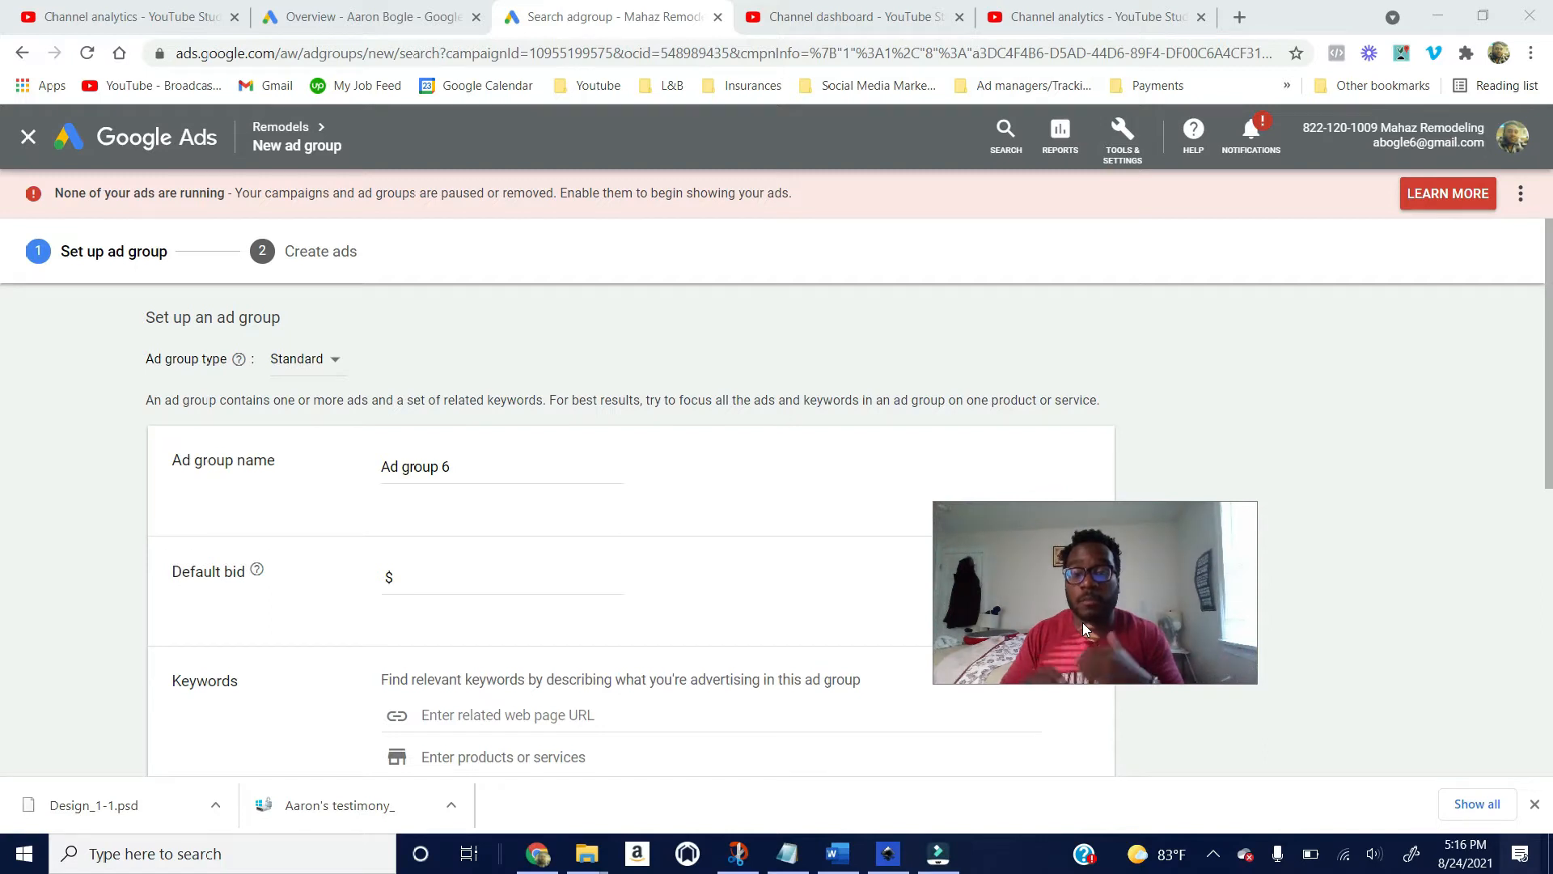
drag(1083, 622, 1181, 585)
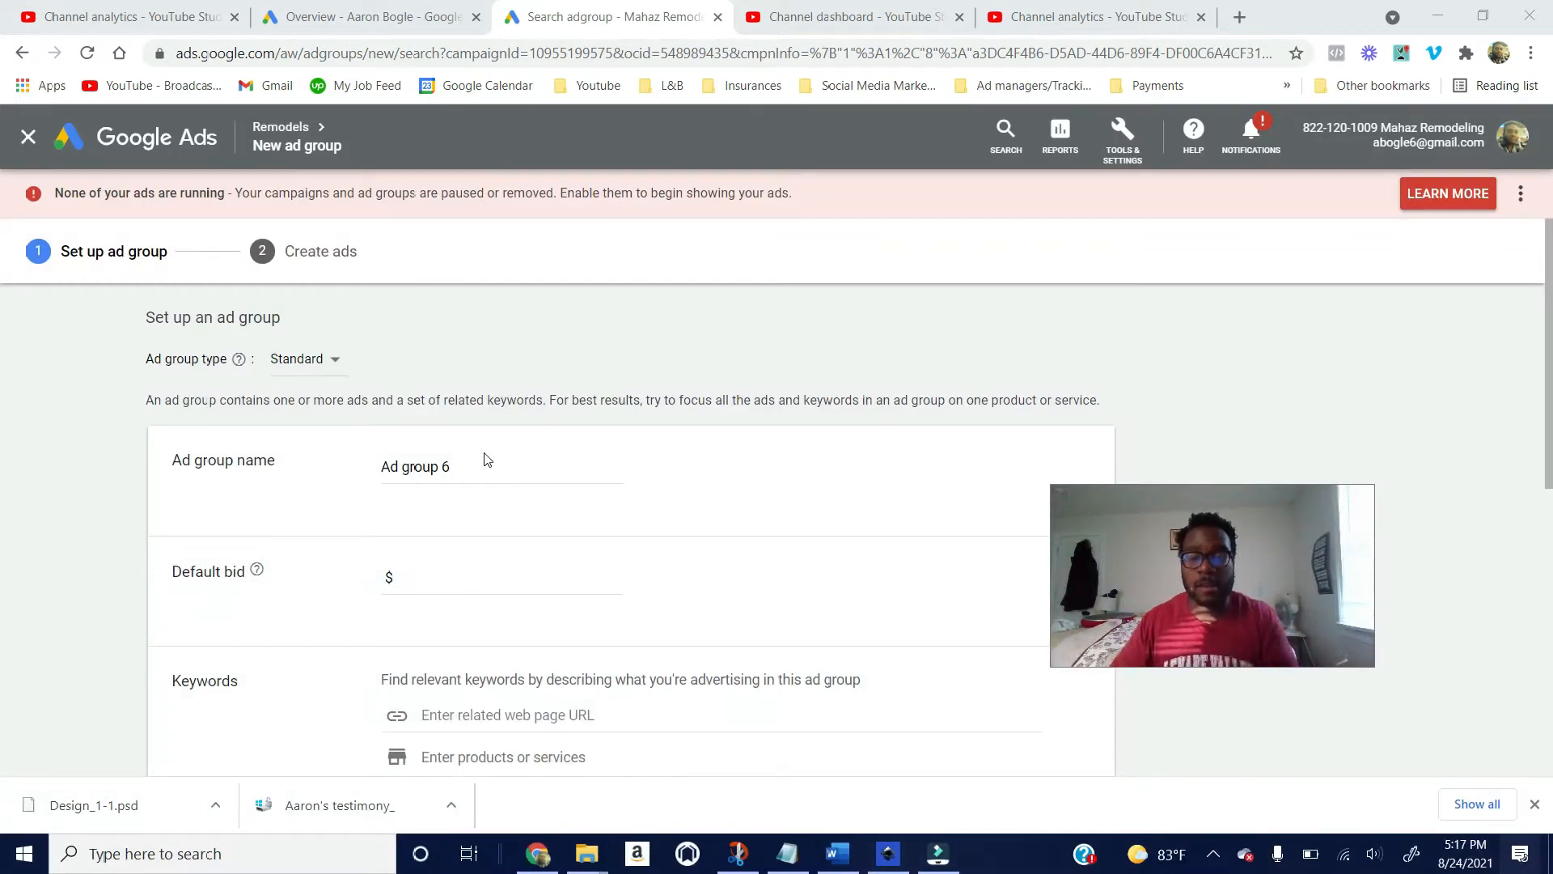
scroll(487, 460, down, 2)
scroll(488, 456, up, 2)
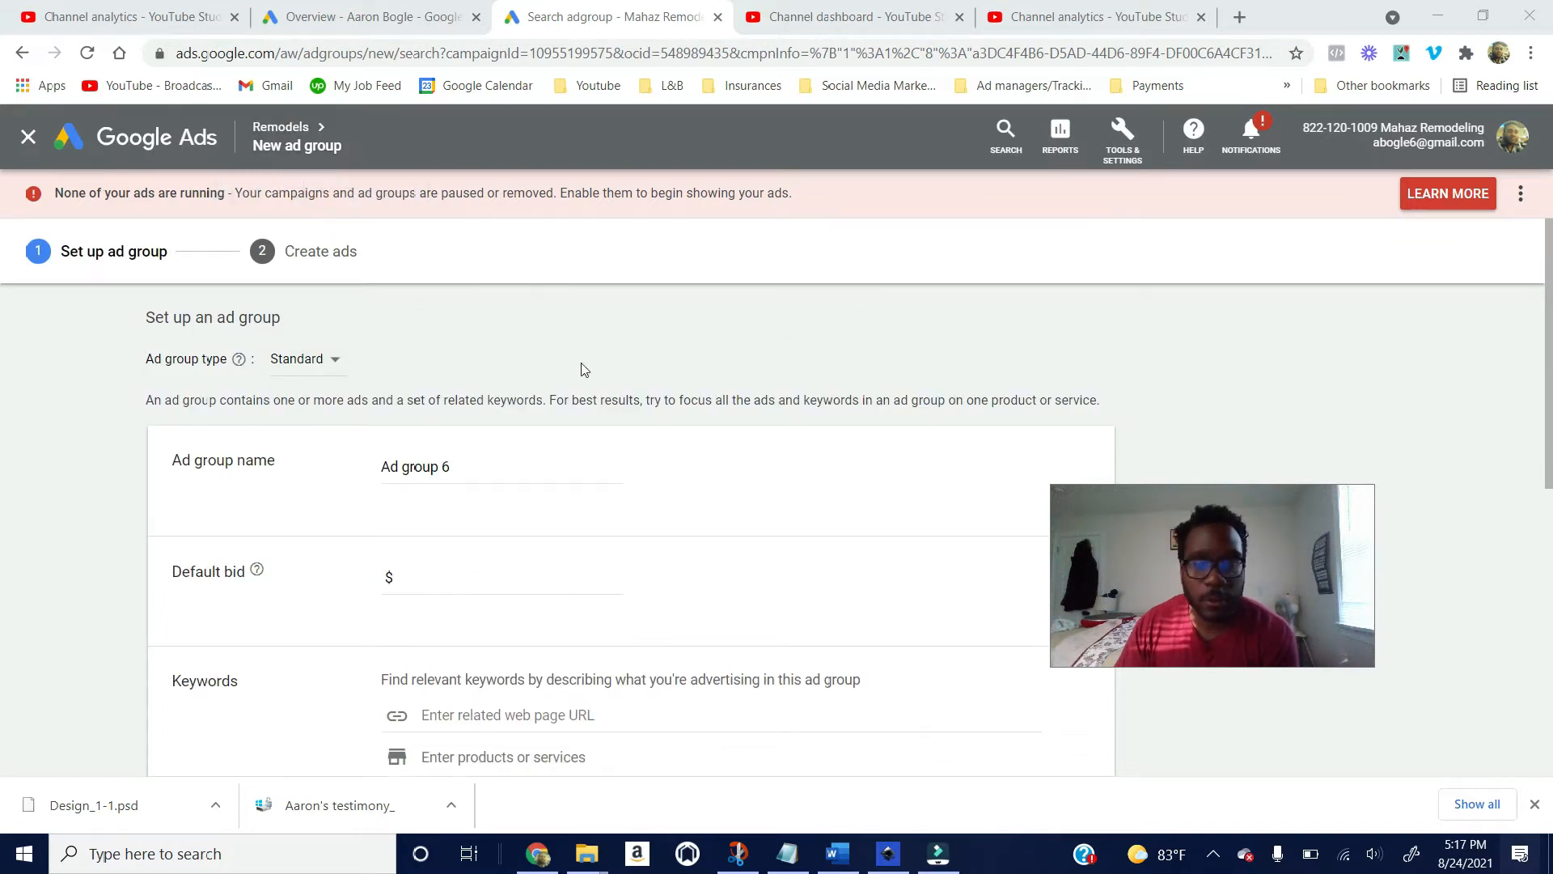
Step: Replace the default ad group name with "kitchen remodeling"
drag(485, 461, 315, 473)
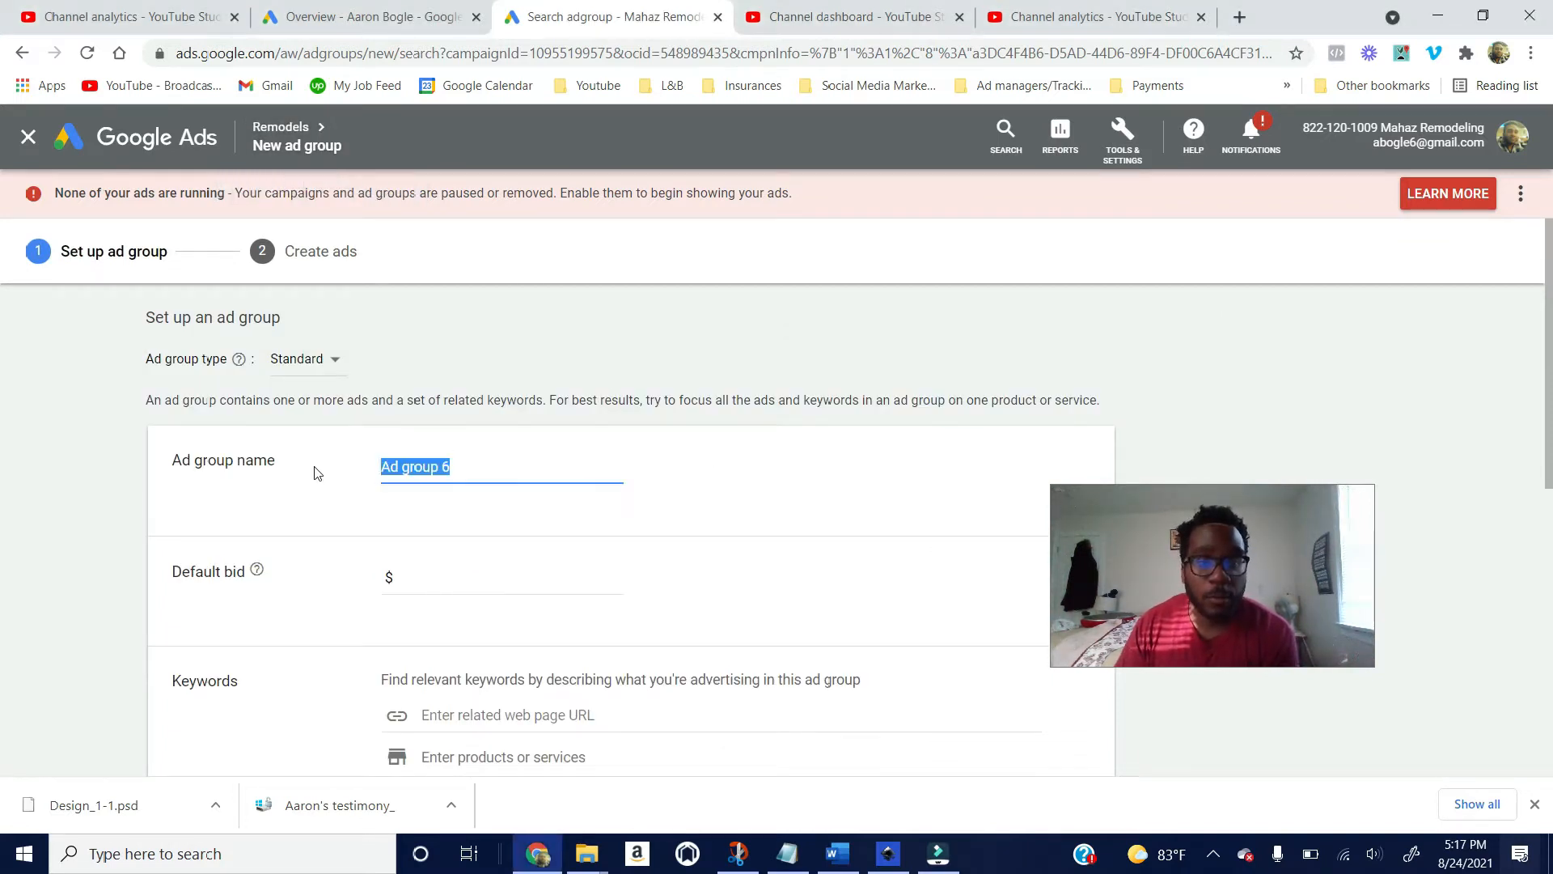
text(kitchen remod)
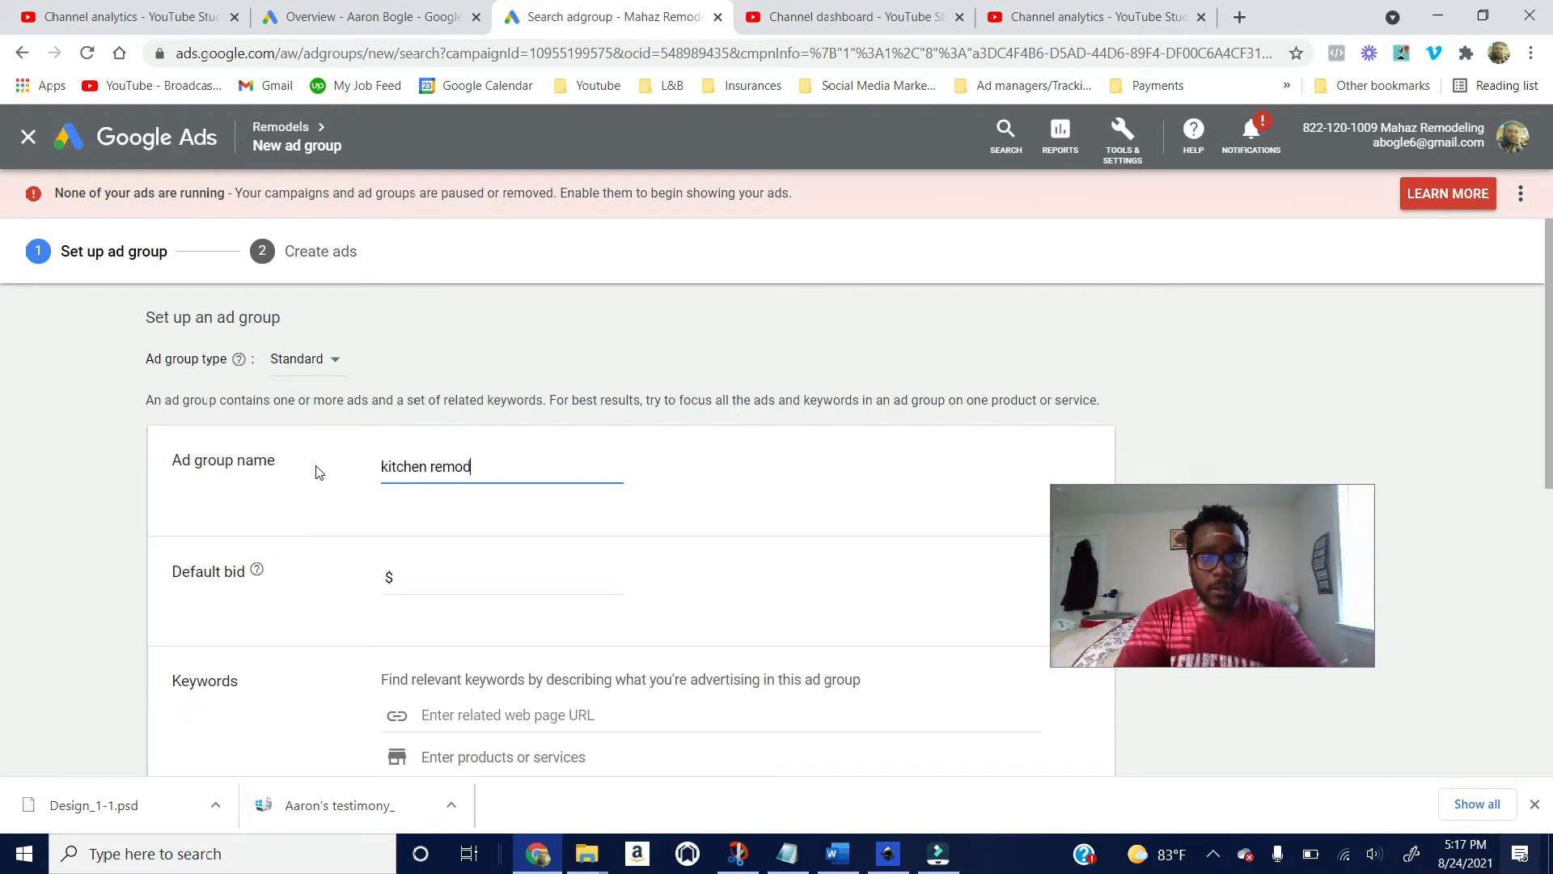
text(eling)
Step: Enter "kicthen remodel" and "kitchen contractors" as the ad group's keywords, one phrase per line
scroll(440, 585, down, 5)
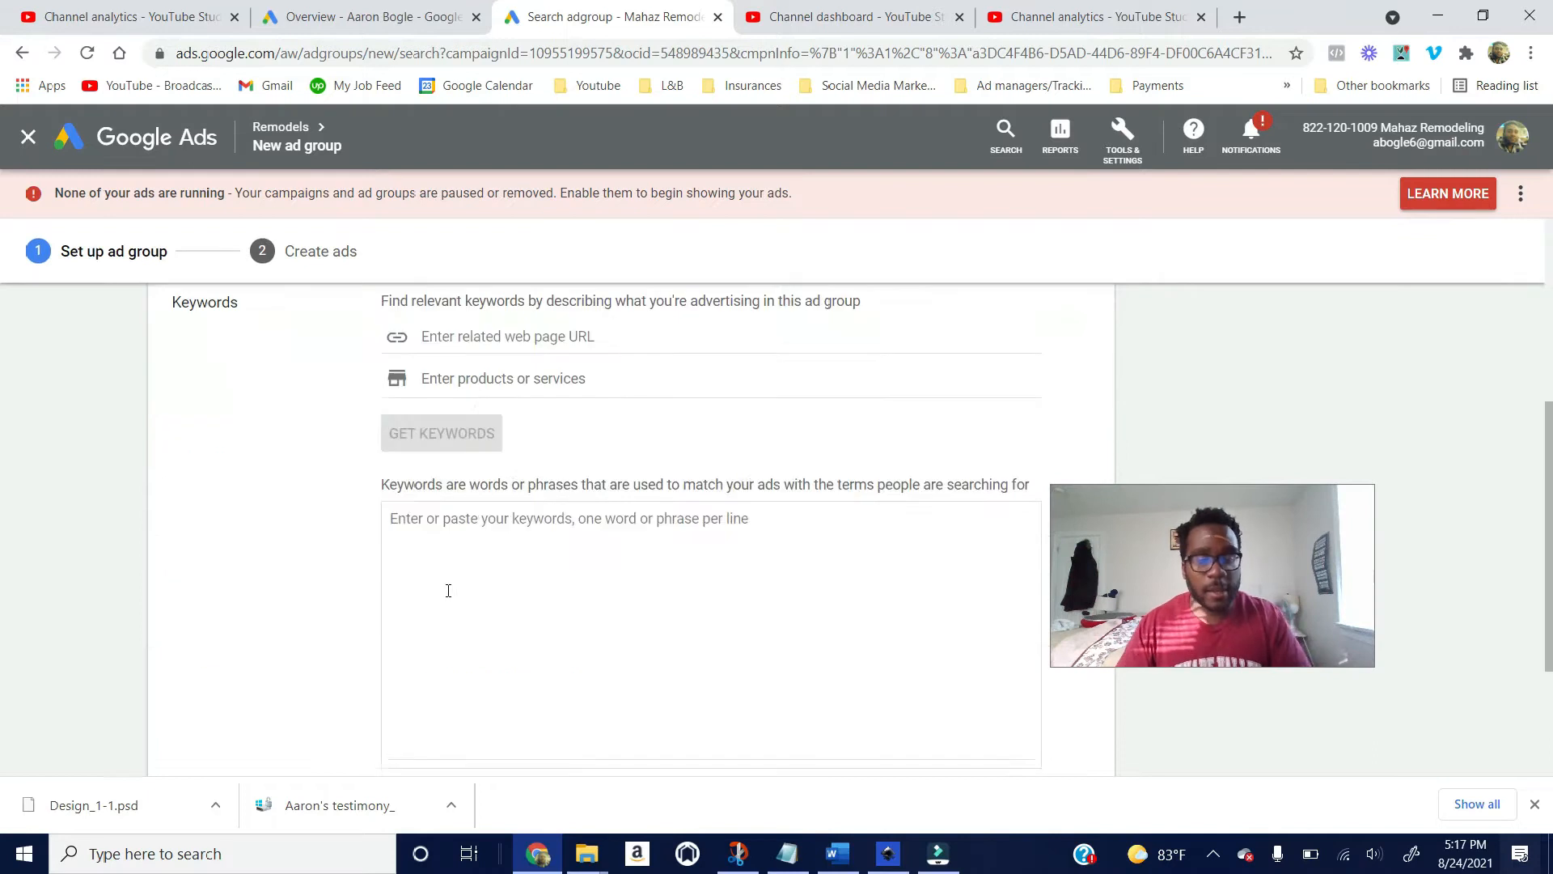
click(471, 567)
text(kicthen )
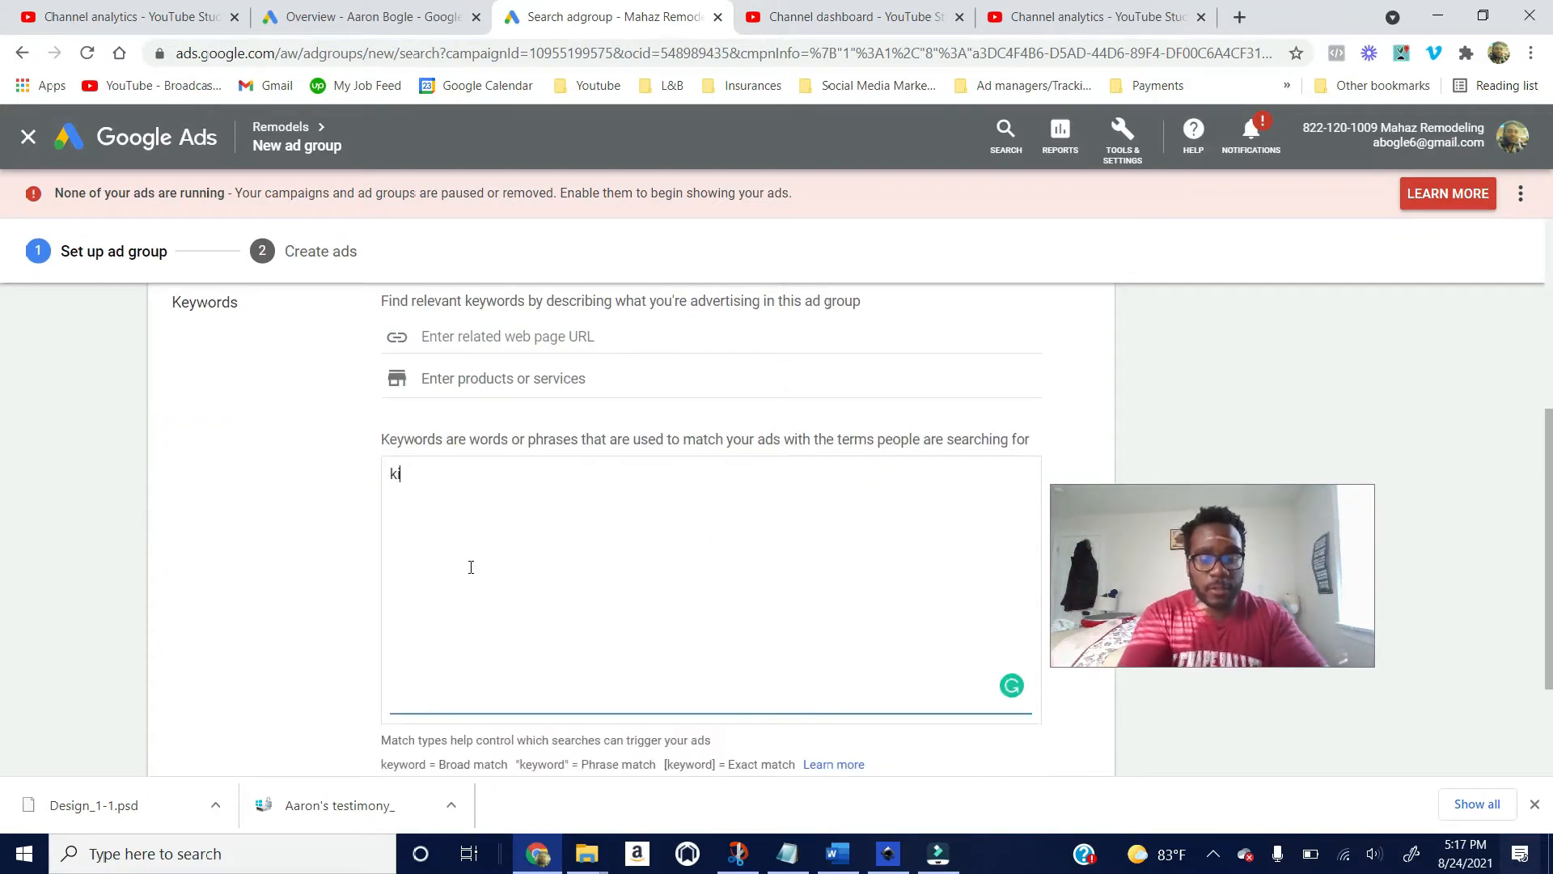
text(remo)
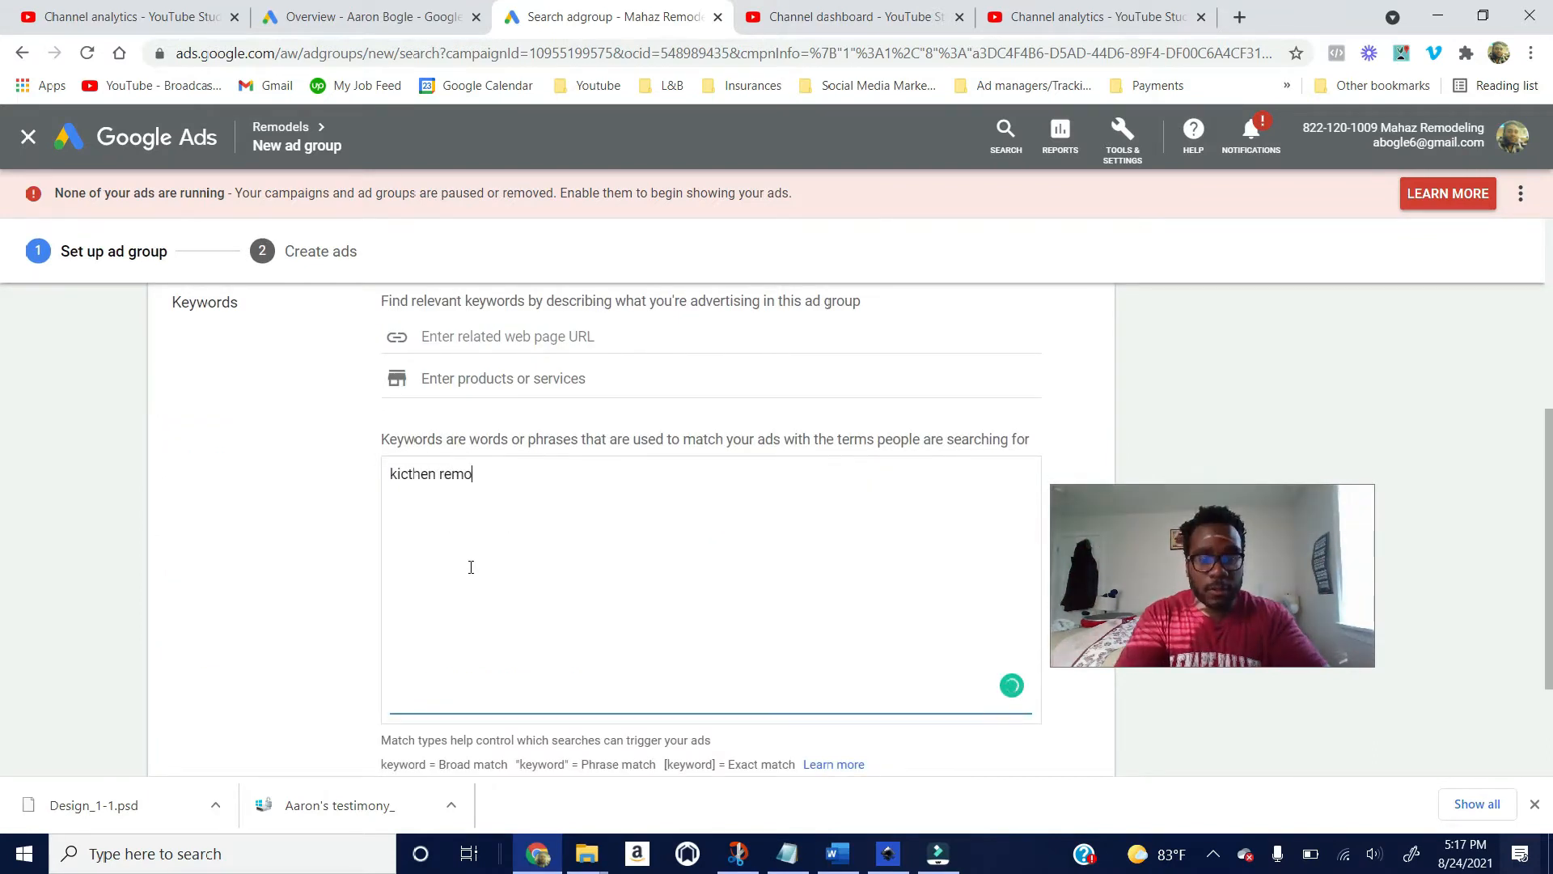
text(del)
key(Return)
text(ki)
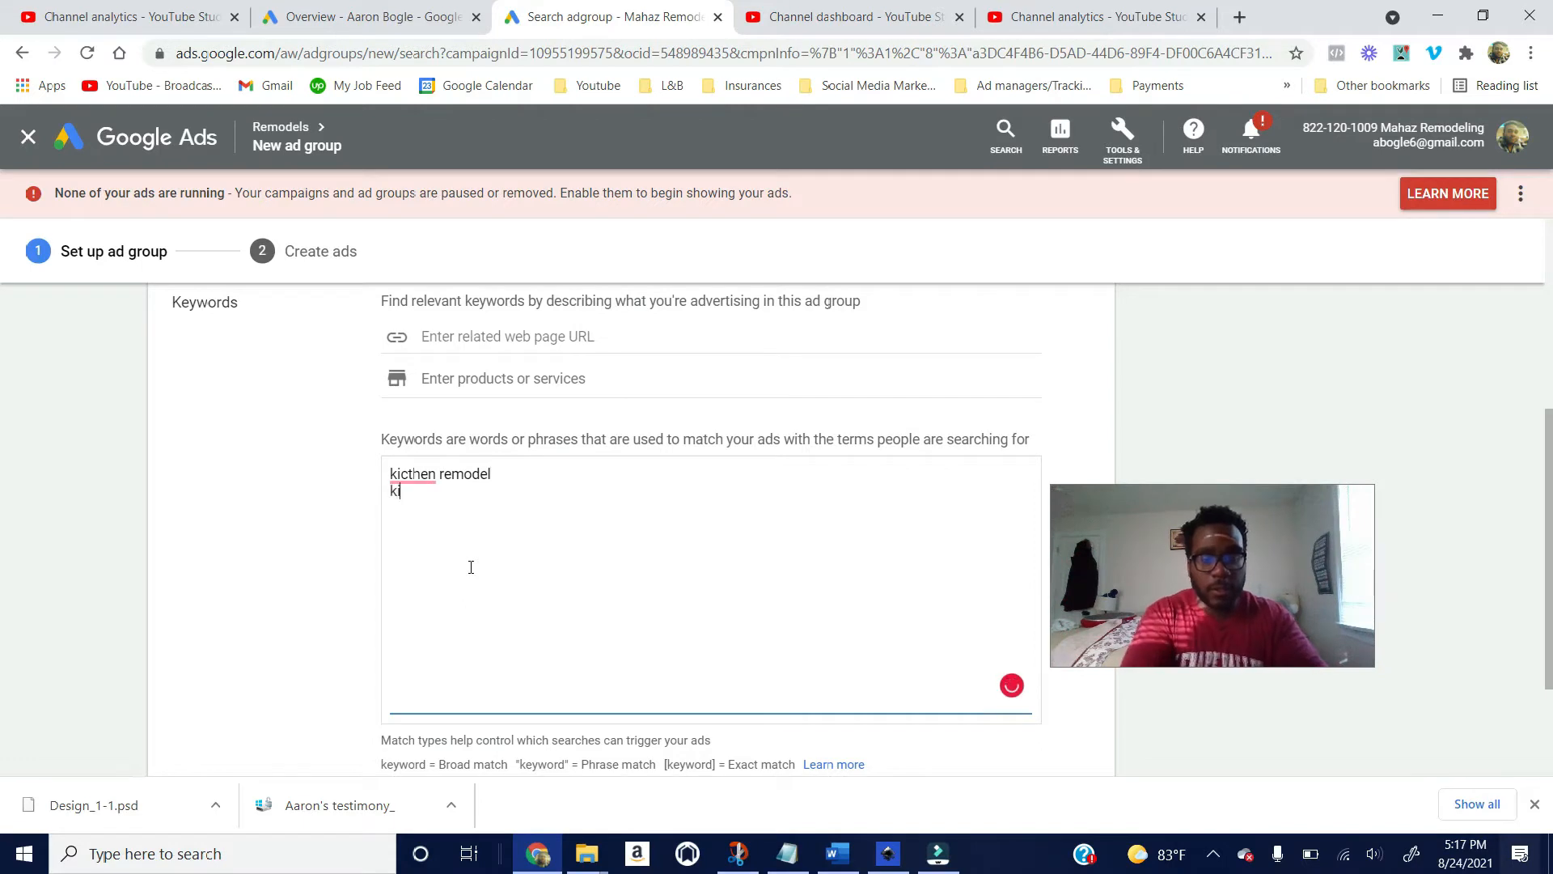
text(tchen )
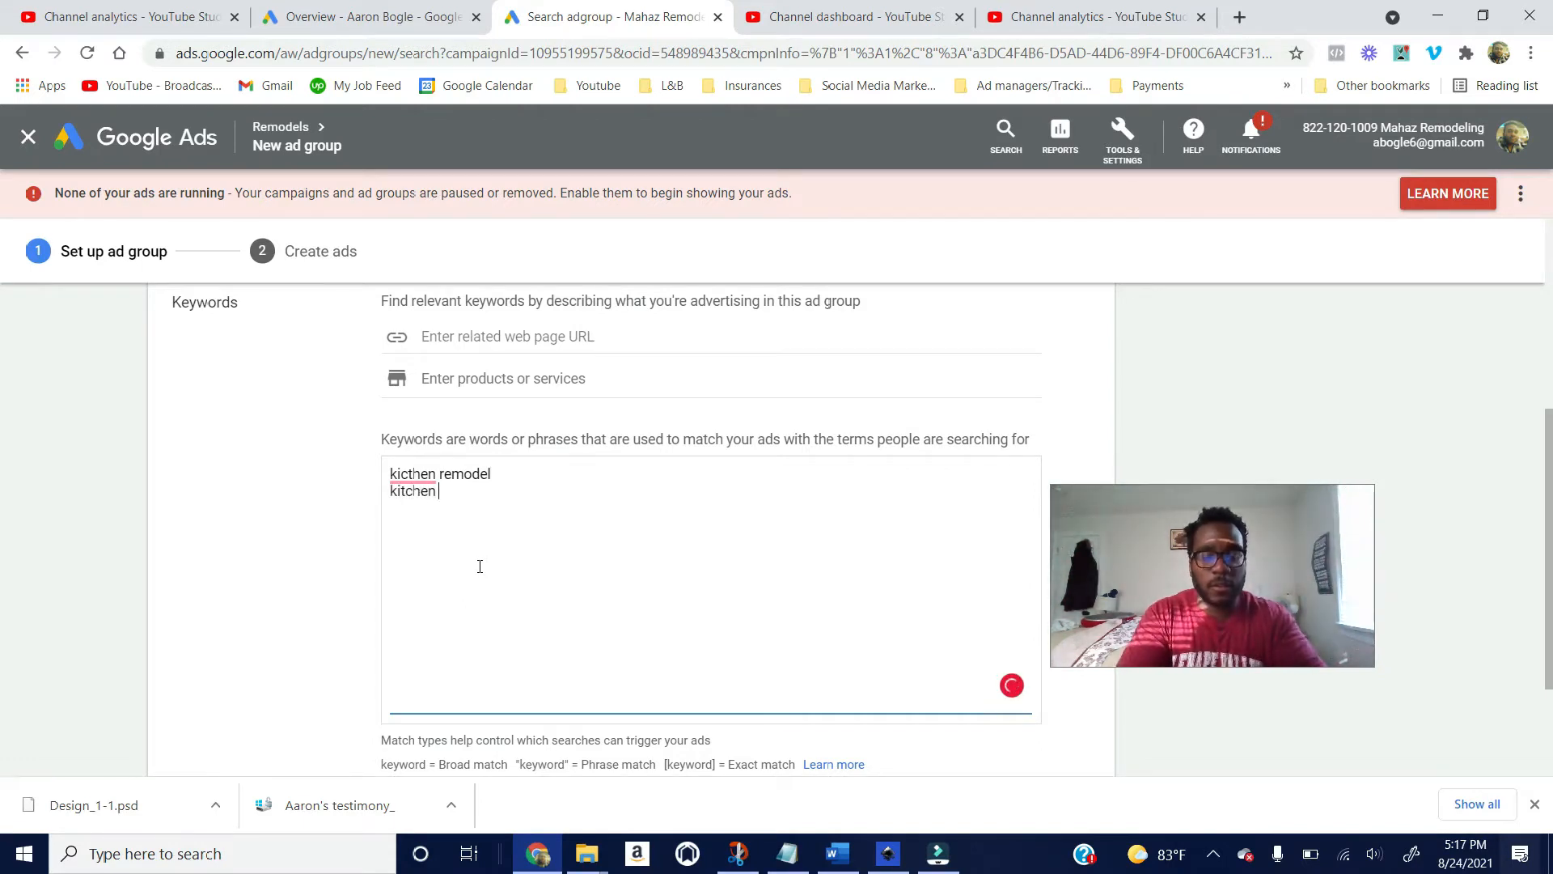
text(contractors)
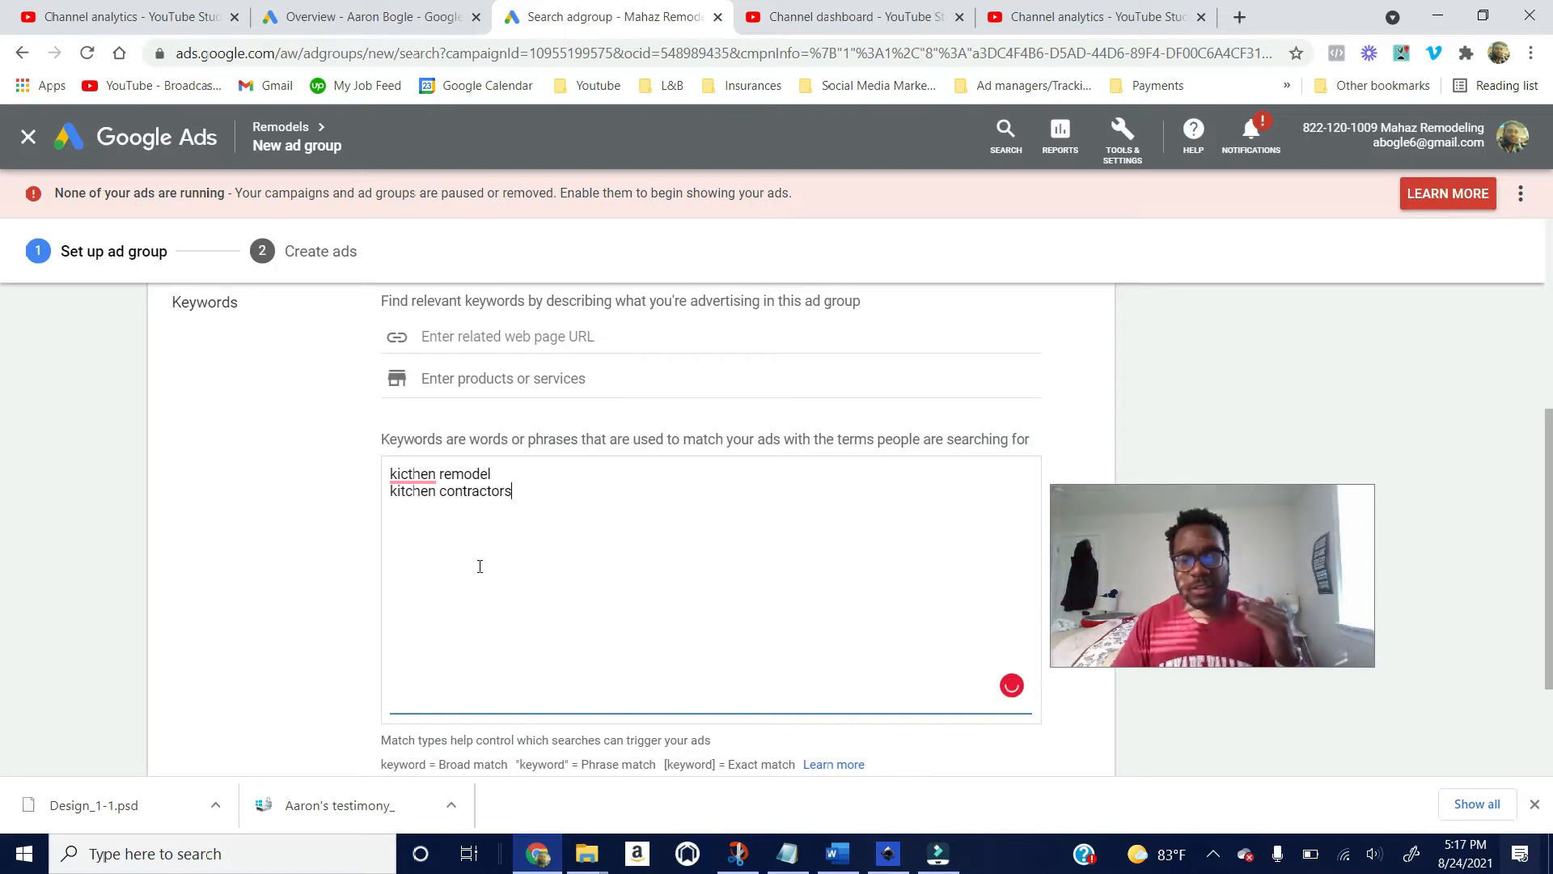
Step: Correct the misspelled word in the first keyword so it reads "kitchen remodel"
scroll(479, 566, up, 3)
scroll(485, 560, down, 2)
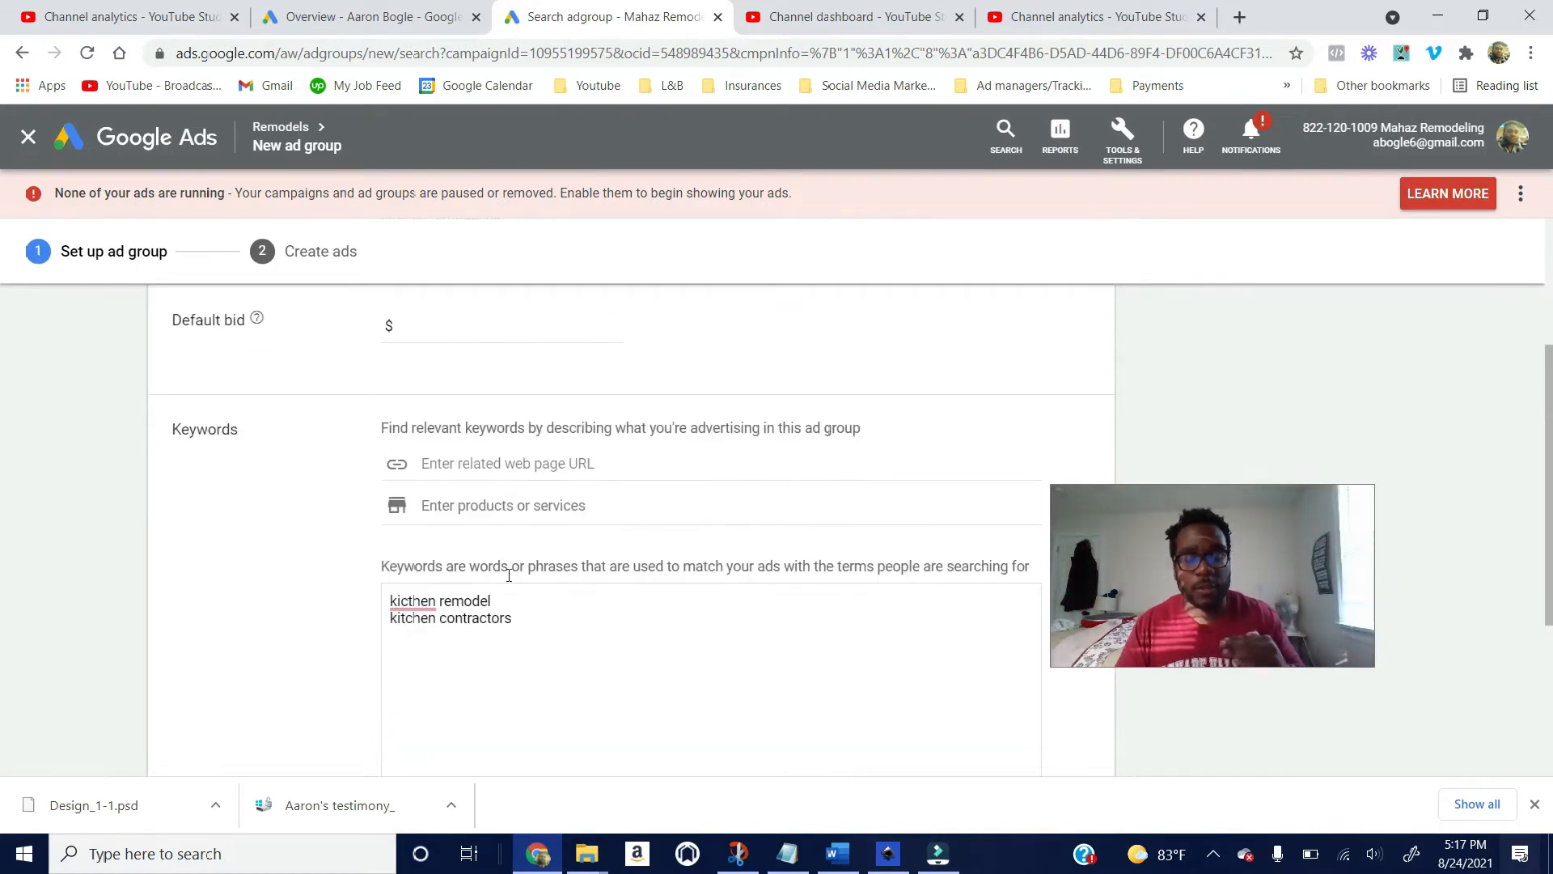
scroll(507, 645, up, 3)
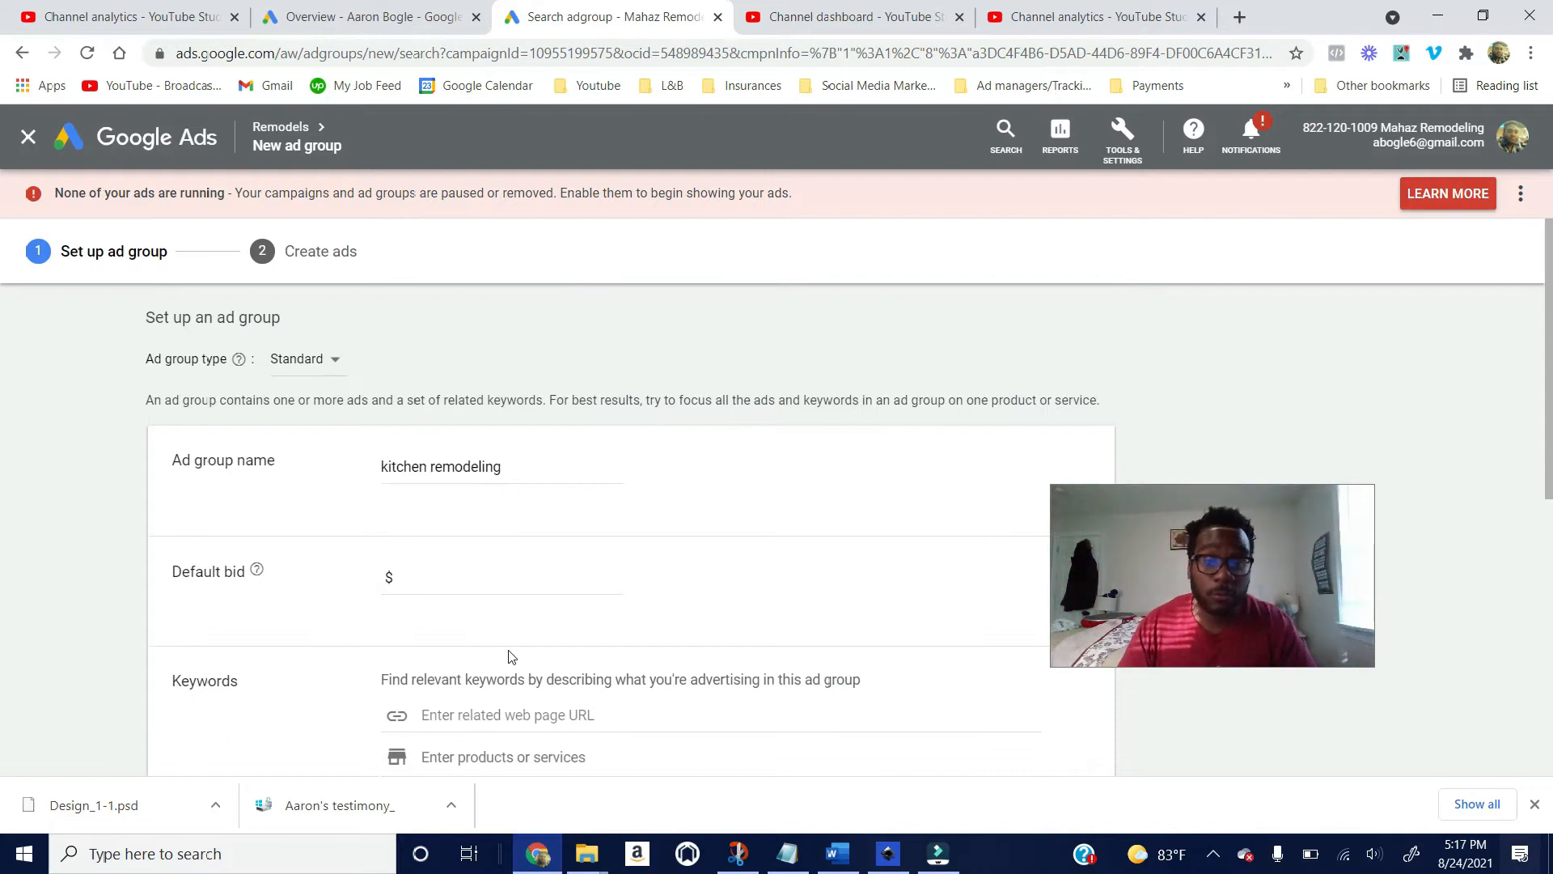
scroll(510, 647, down, 2)
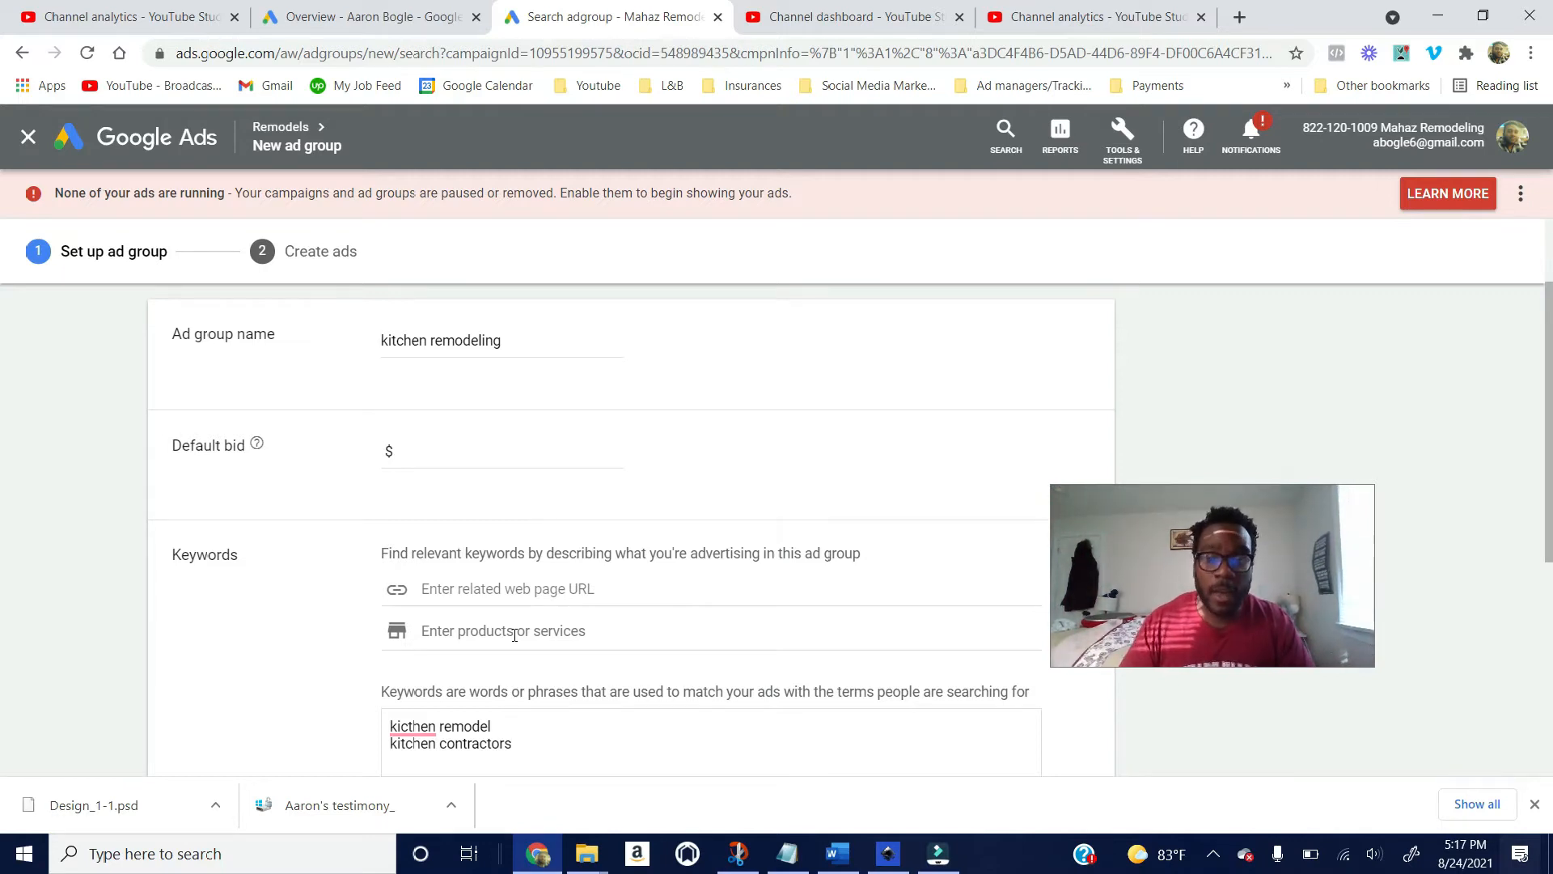
scroll(509, 635, down, 2)
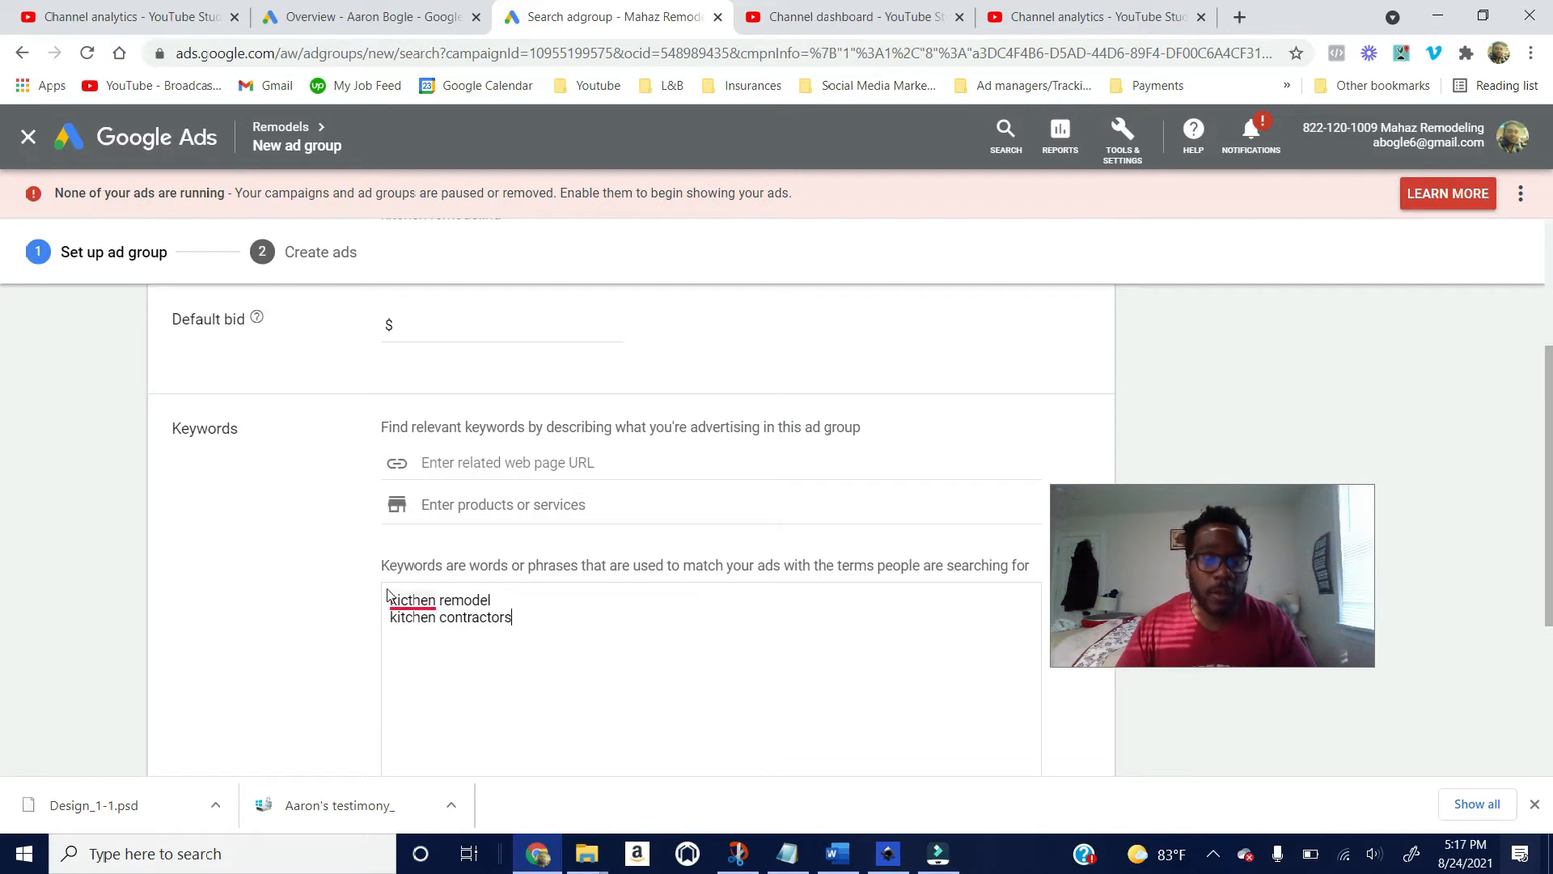
mouse_move(410, 602)
click(459, 458)
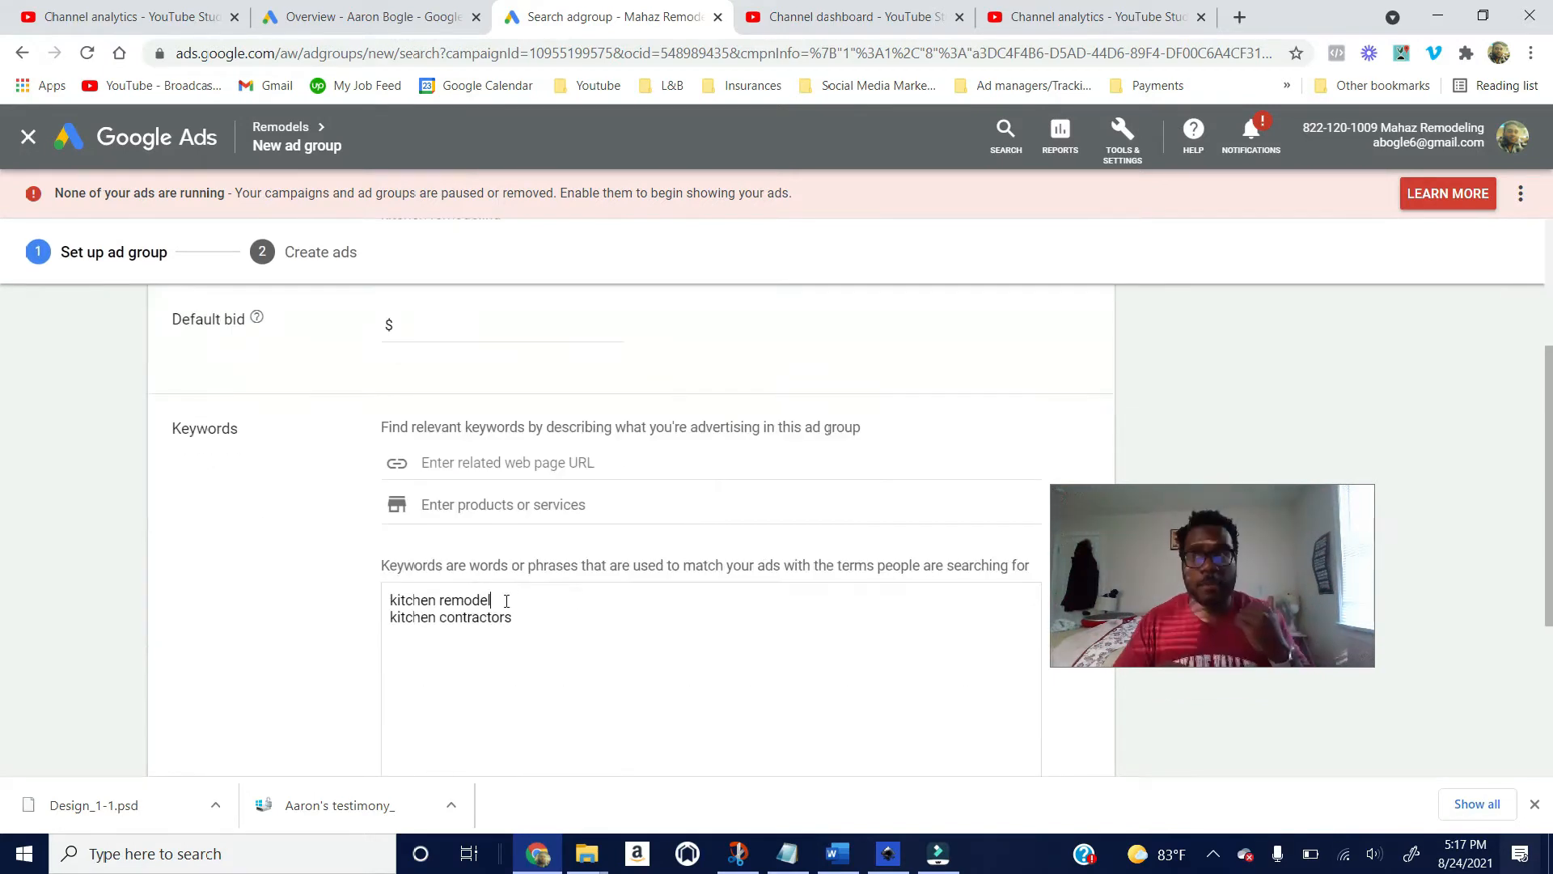
click(506, 601)
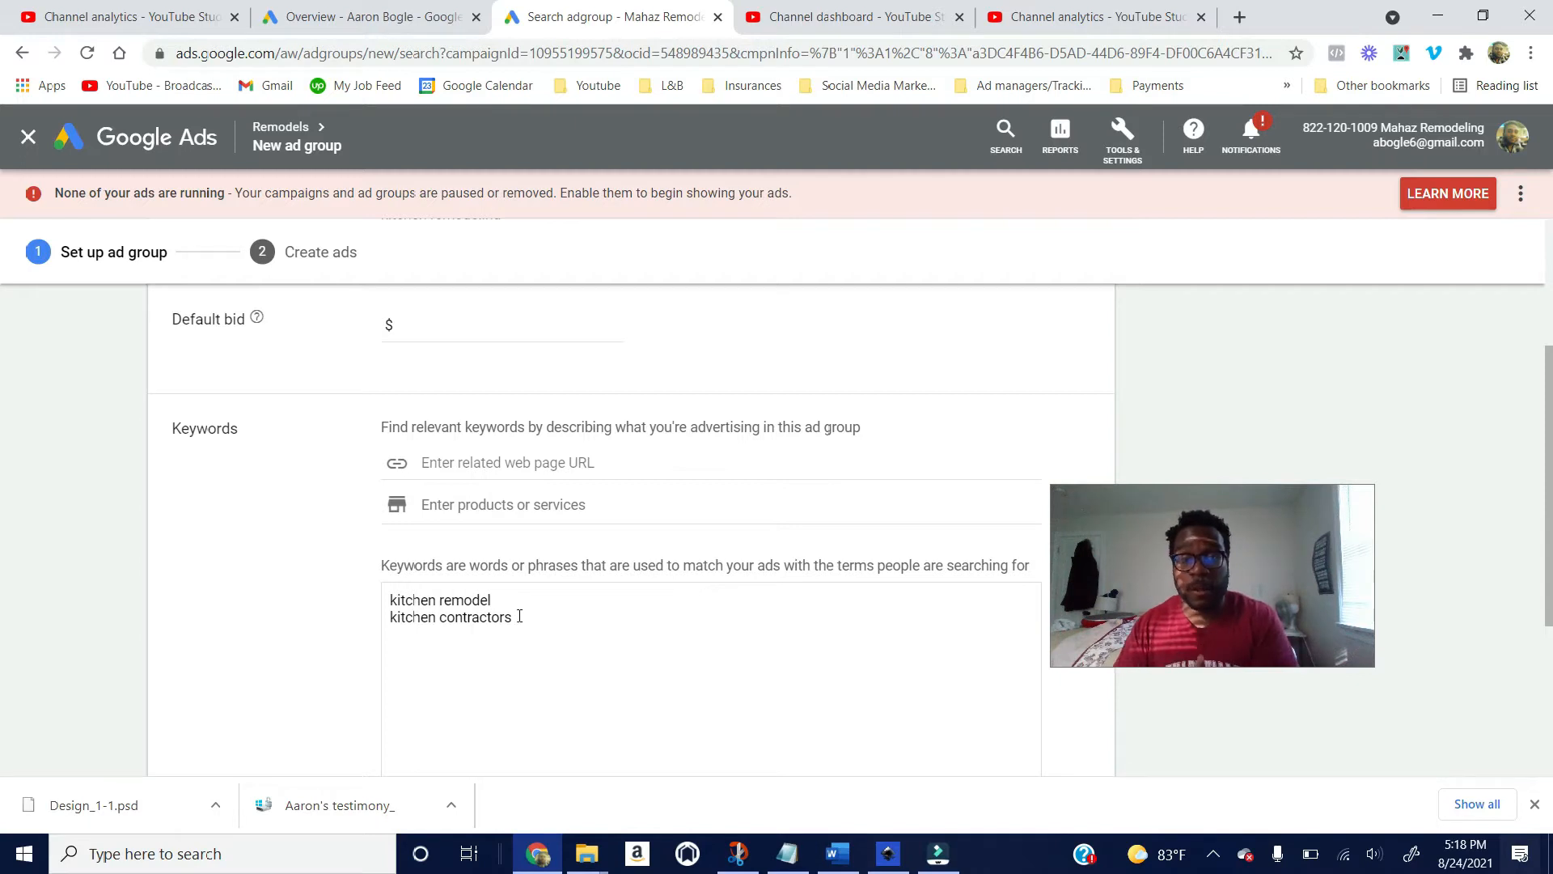
Step: Replace the keyword "kitchen contractors" with "kitchen remodeling near me" and start a new line below it
scroll(518, 612, up, 3)
scroll(517, 540, down, 3)
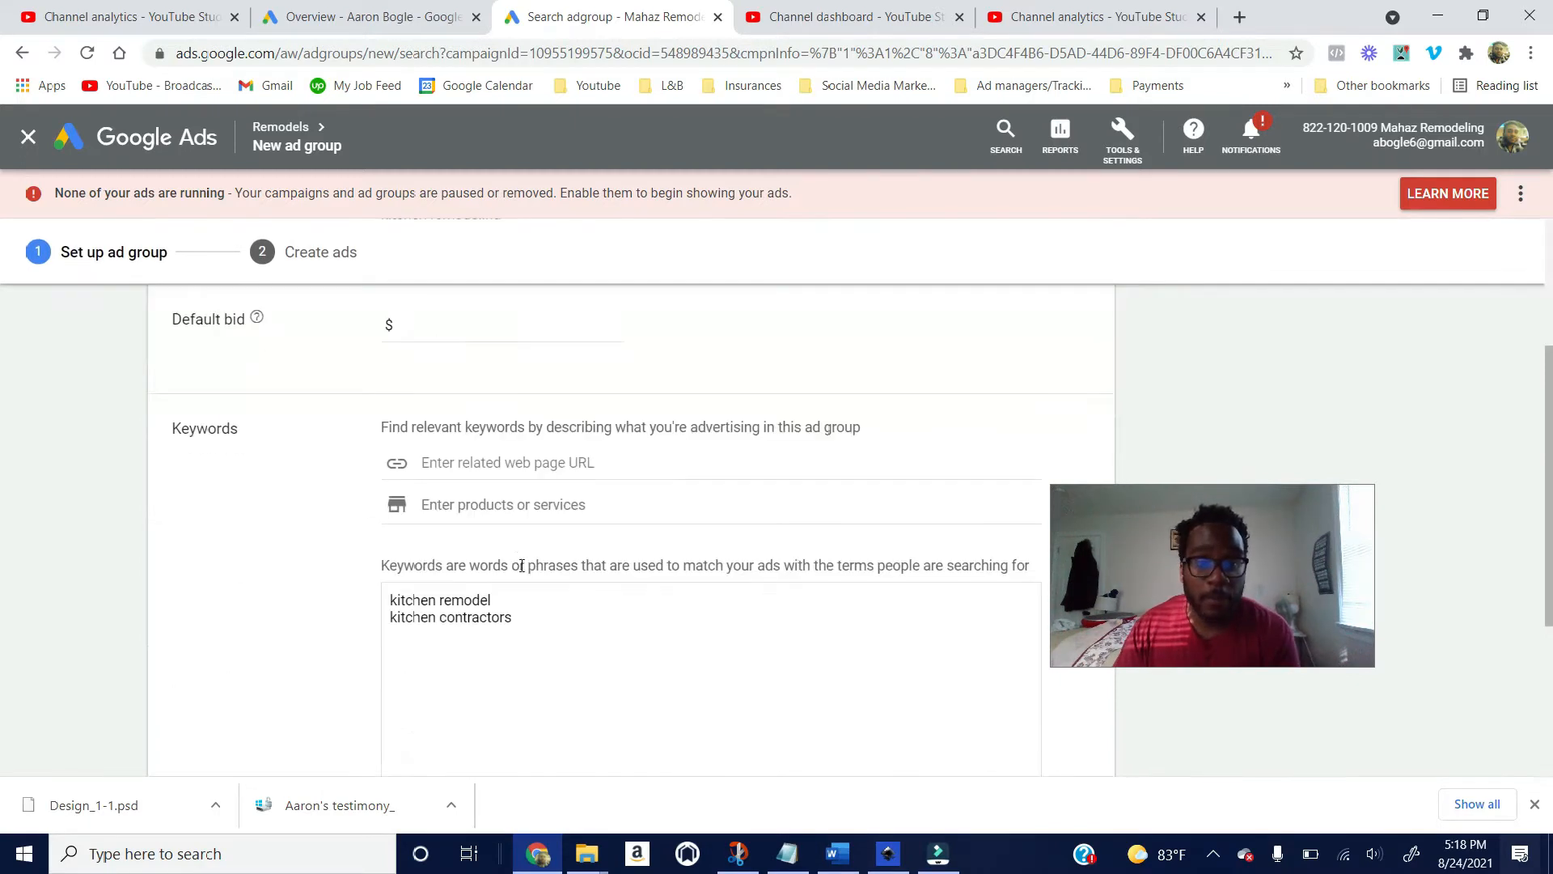
scroll(521, 565, up, 2)
drag(522, 748, 447, 746)
scroll(458, 731, up, 2)
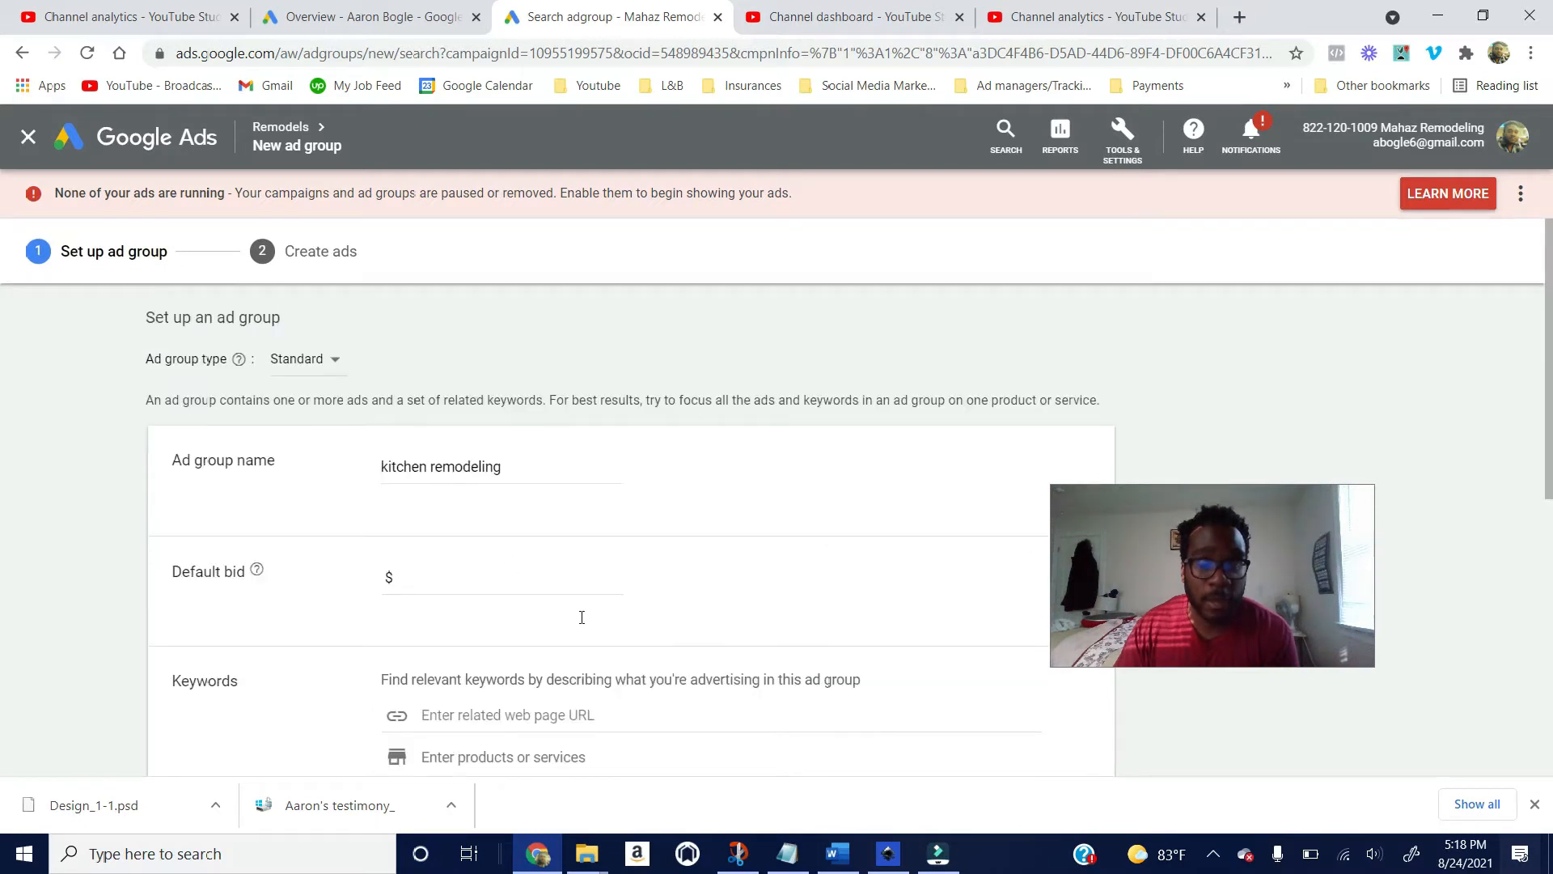
scroll(584, 620, down, 4)
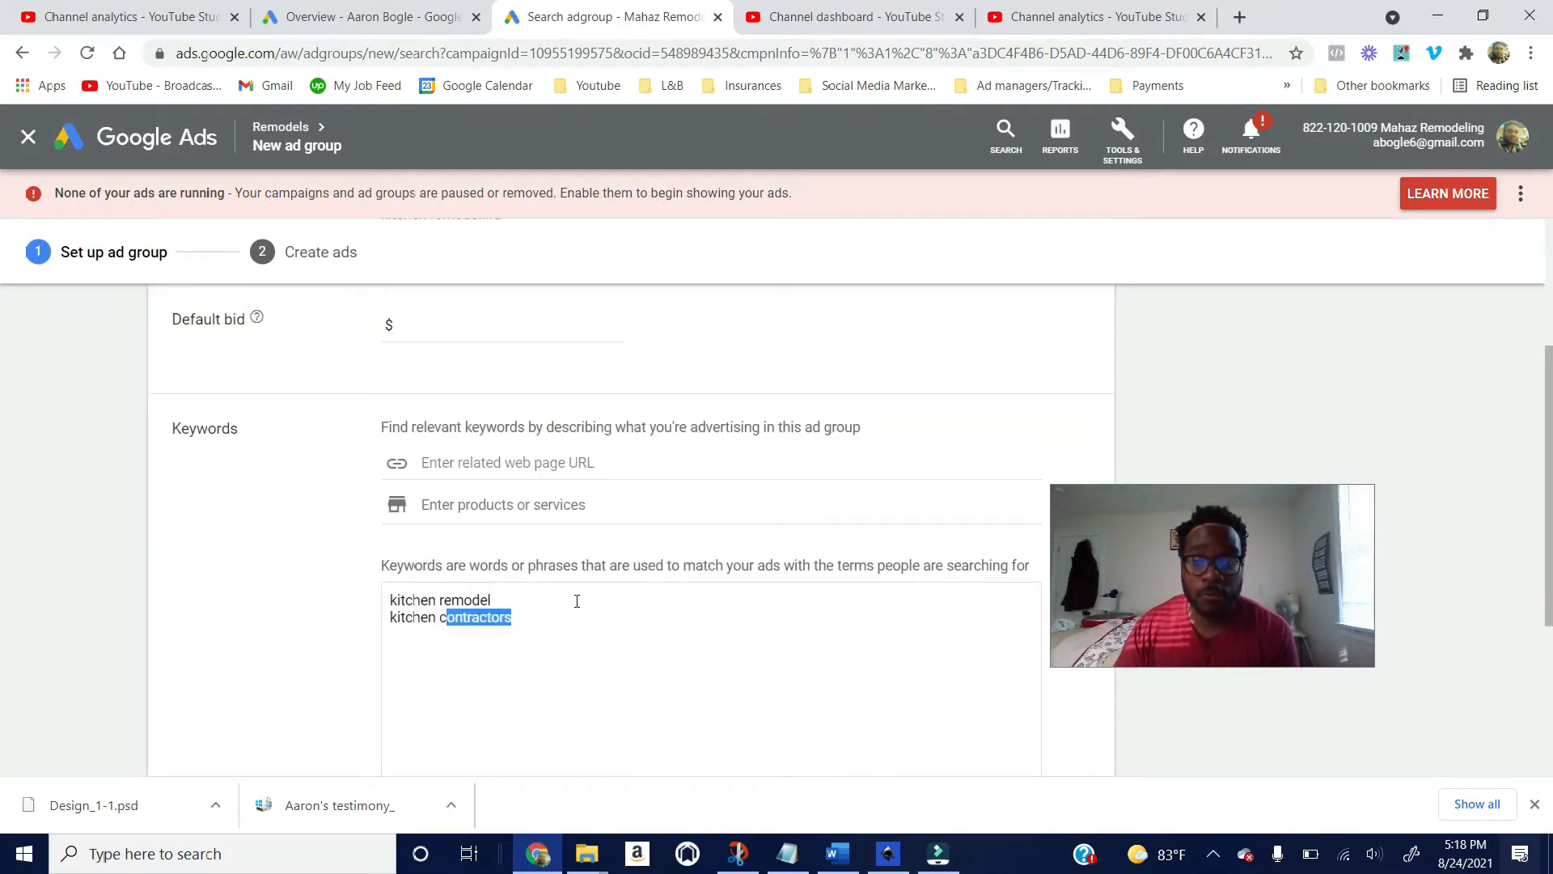
click(565, 616)
triple_click(457, 612)
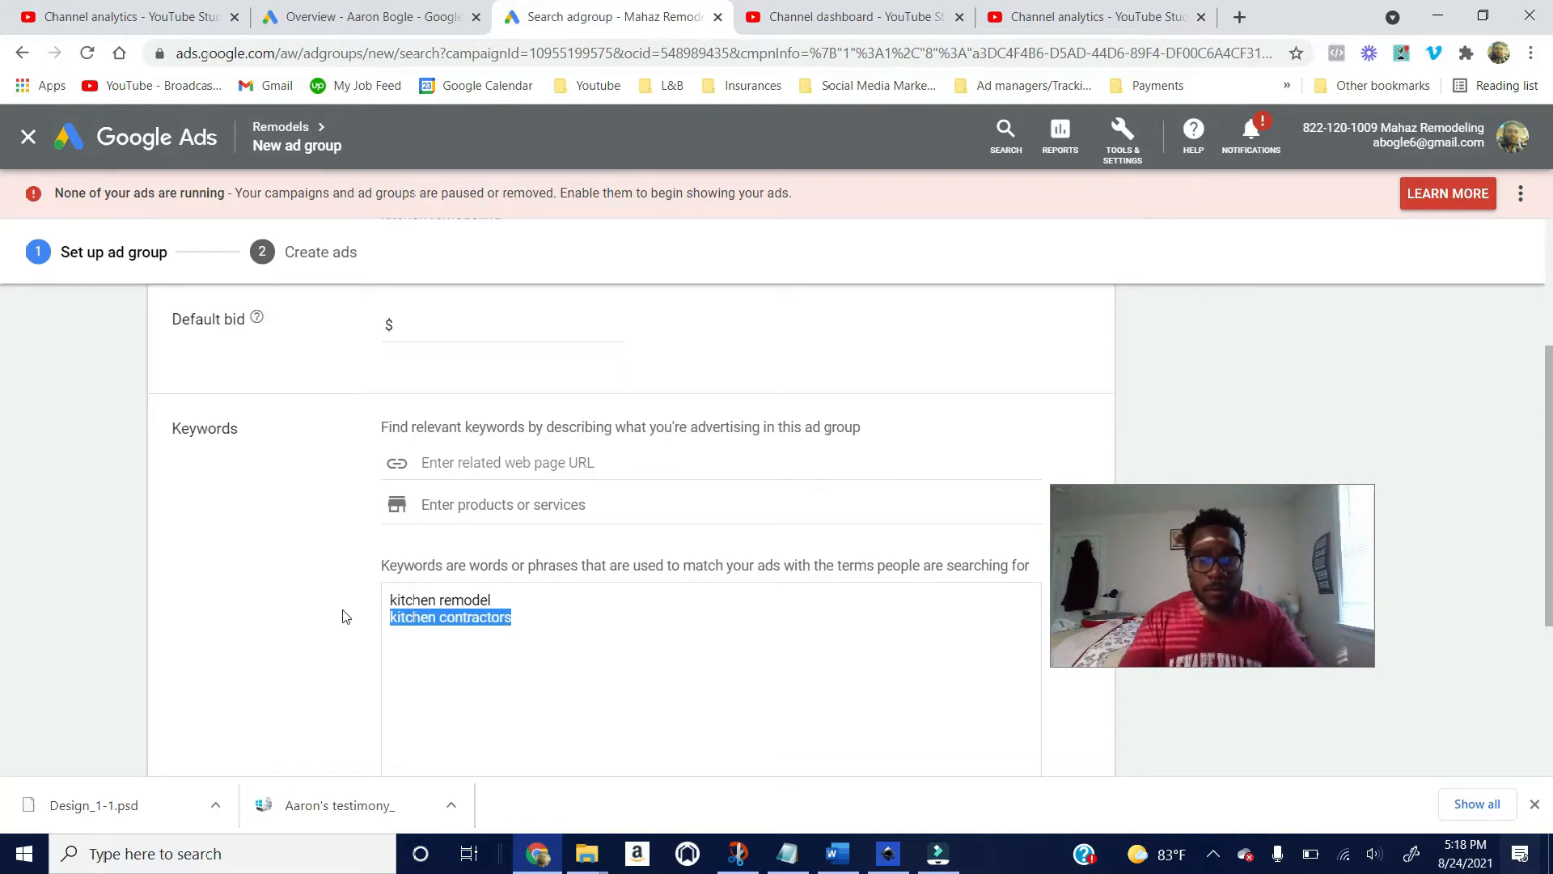
text(ki)
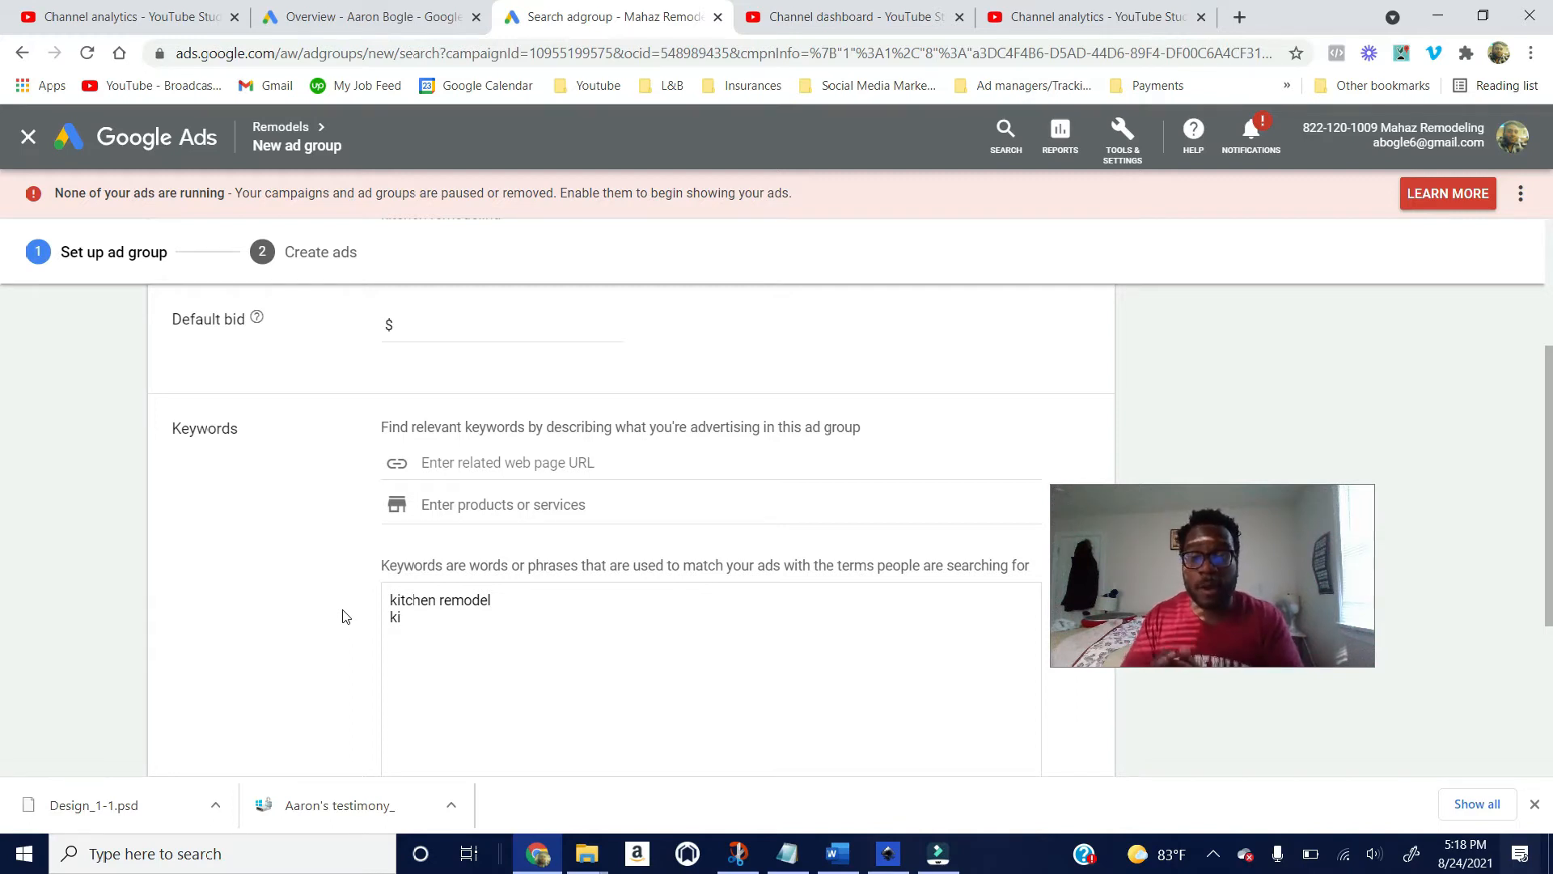
text(tchen re)
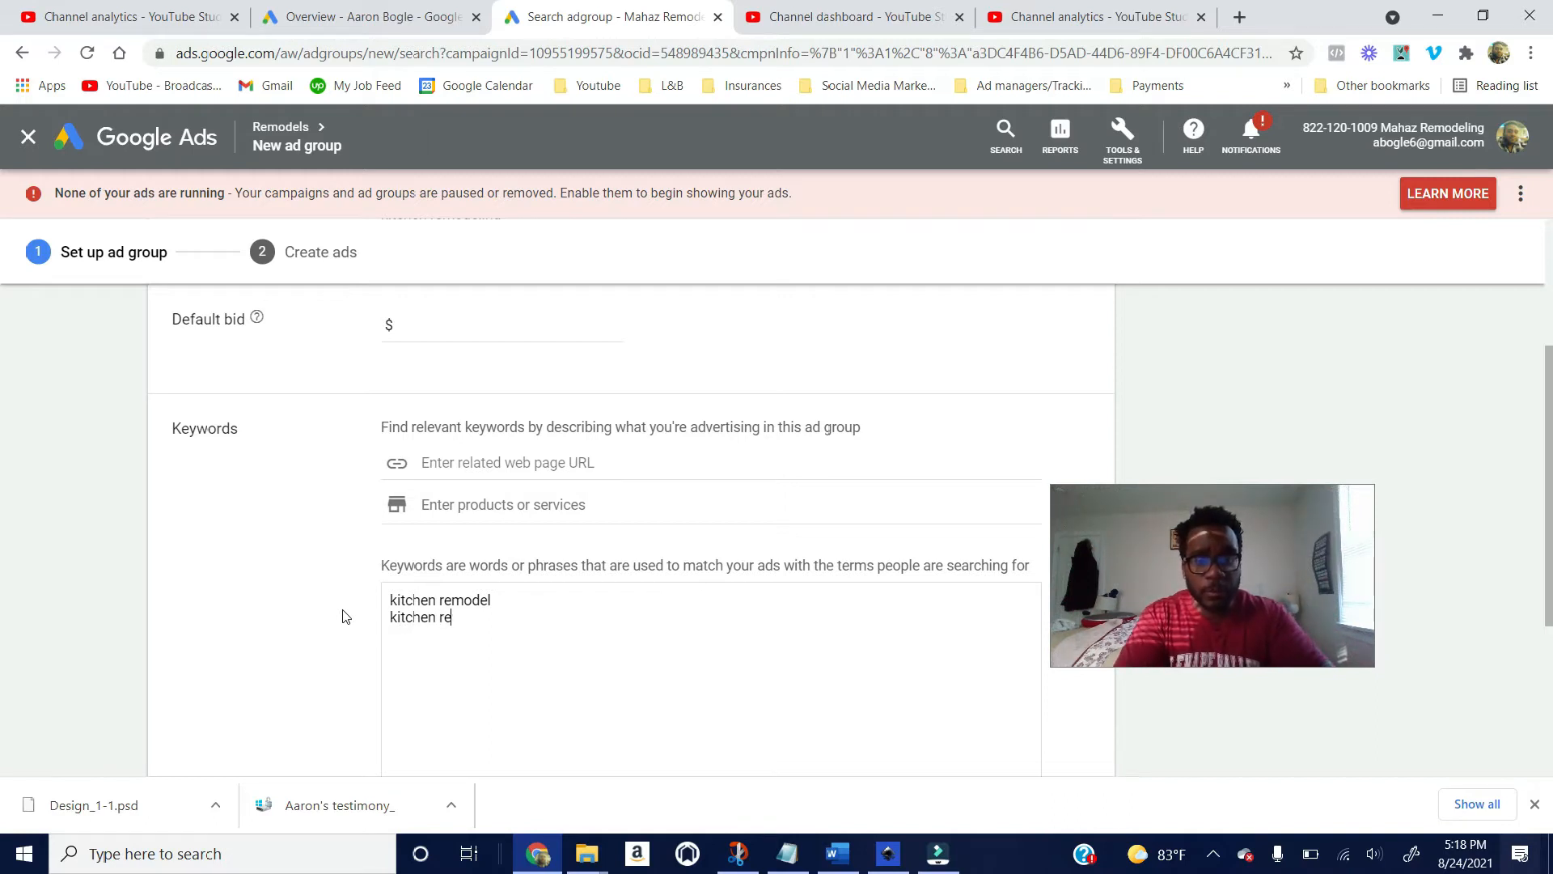
text(modeling)
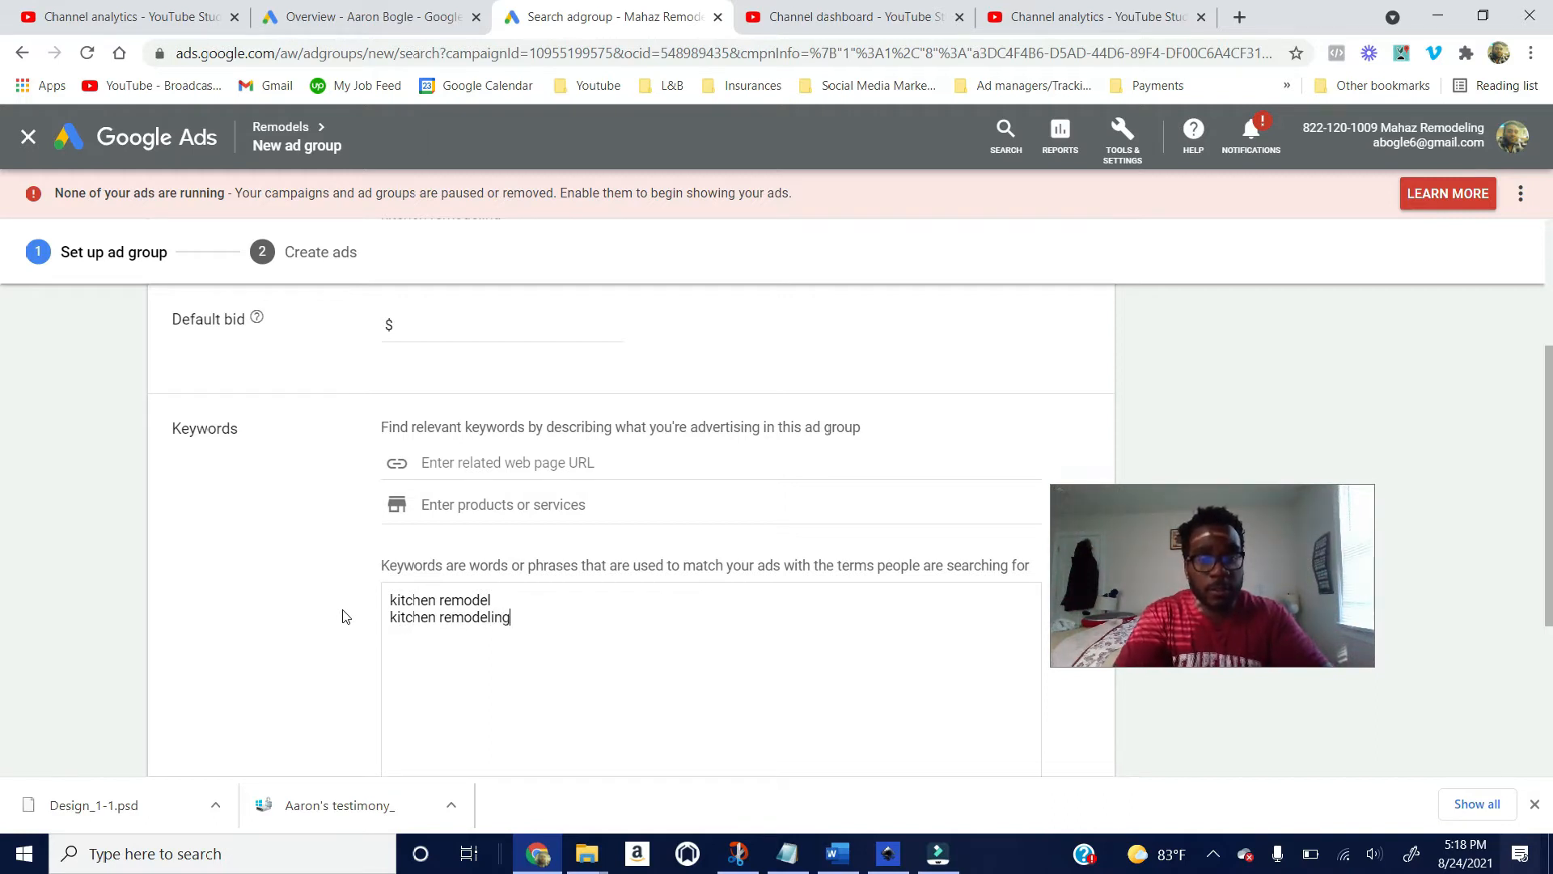
text( near me)
key(Return)
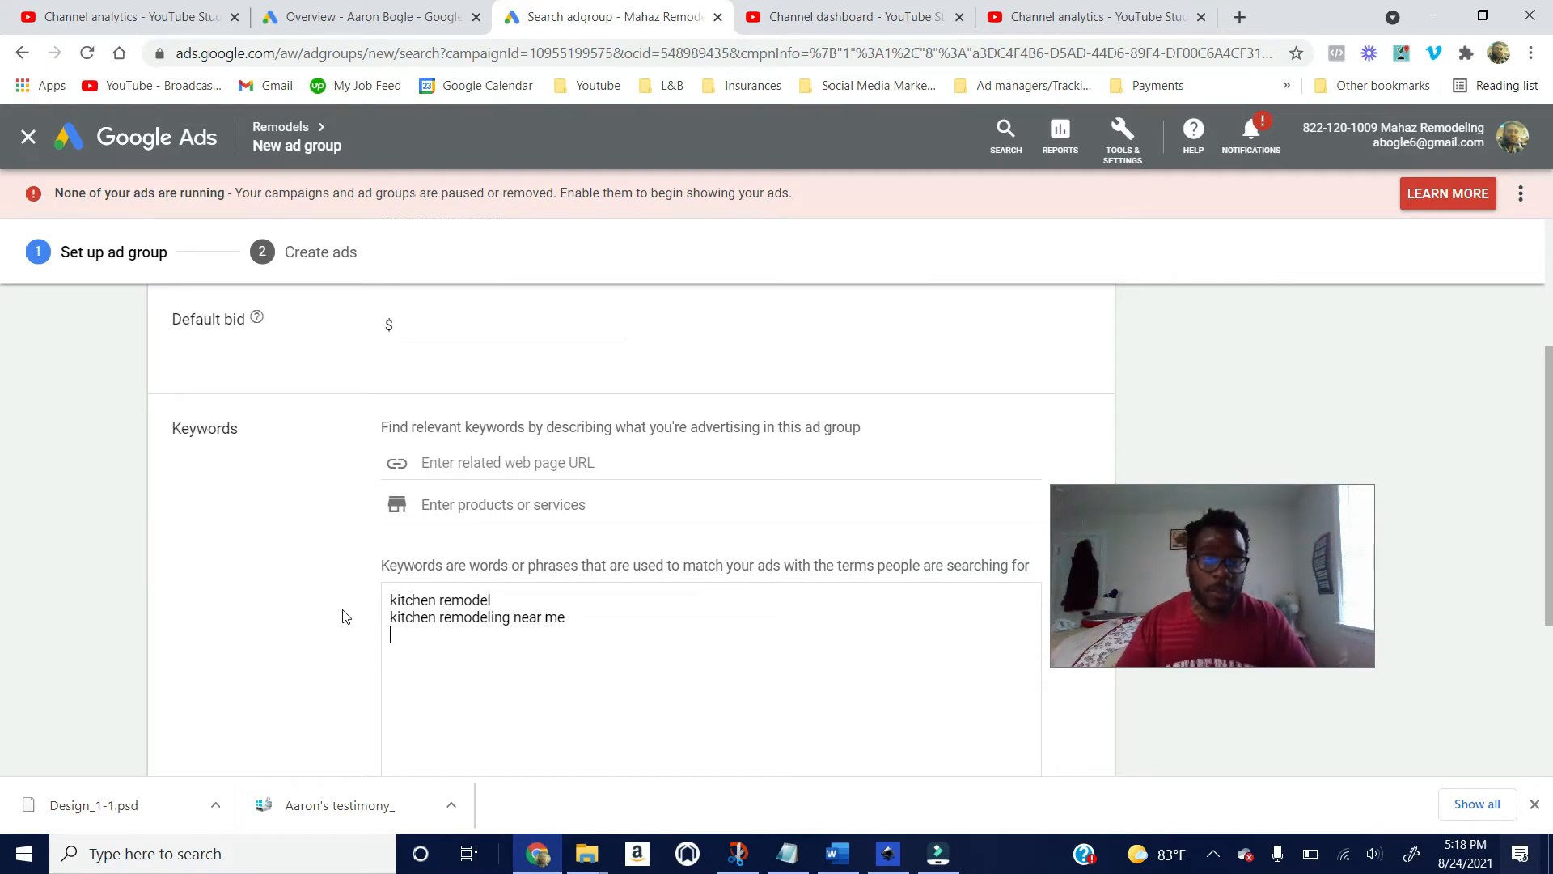
scroll(346, 616, up, 3)
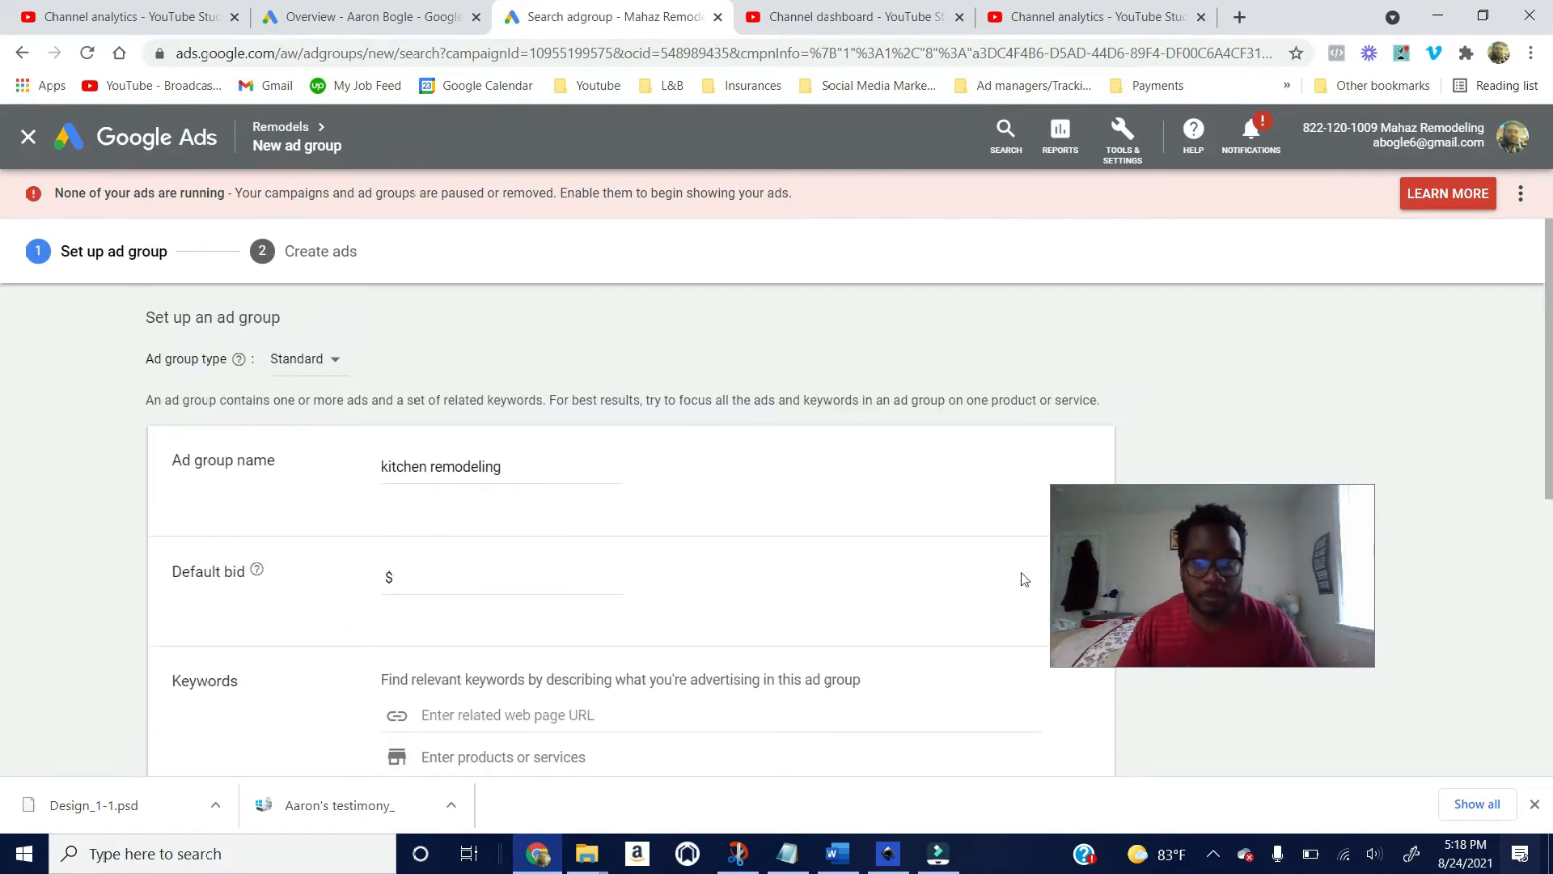
drag(1157, 613, 1188, 576)
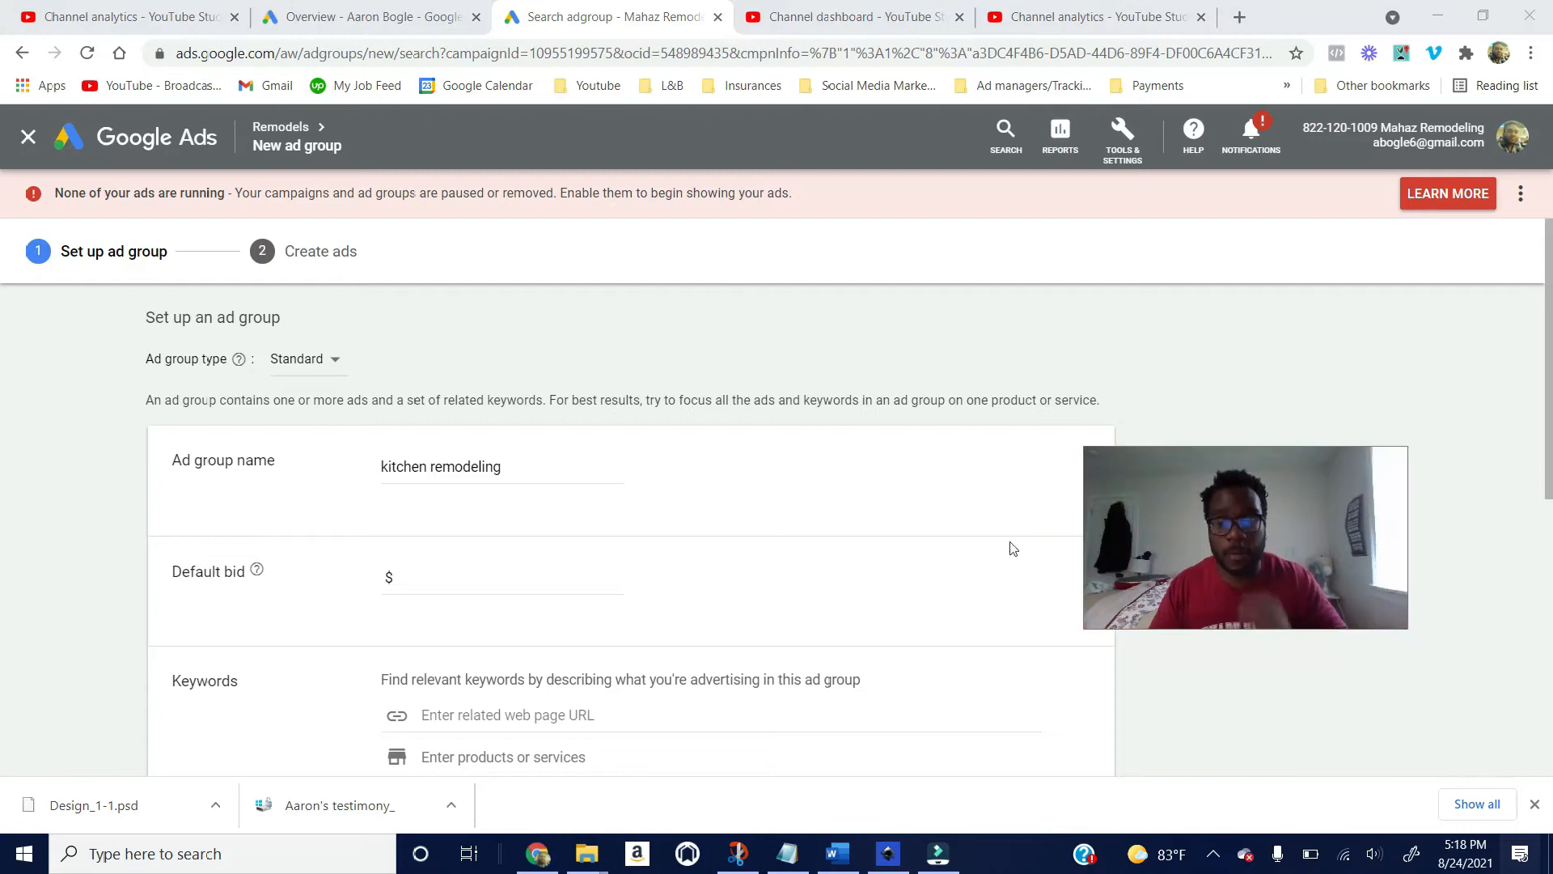
scroll(677, 591, down, 2)
scroll(676, 591, up, 2)
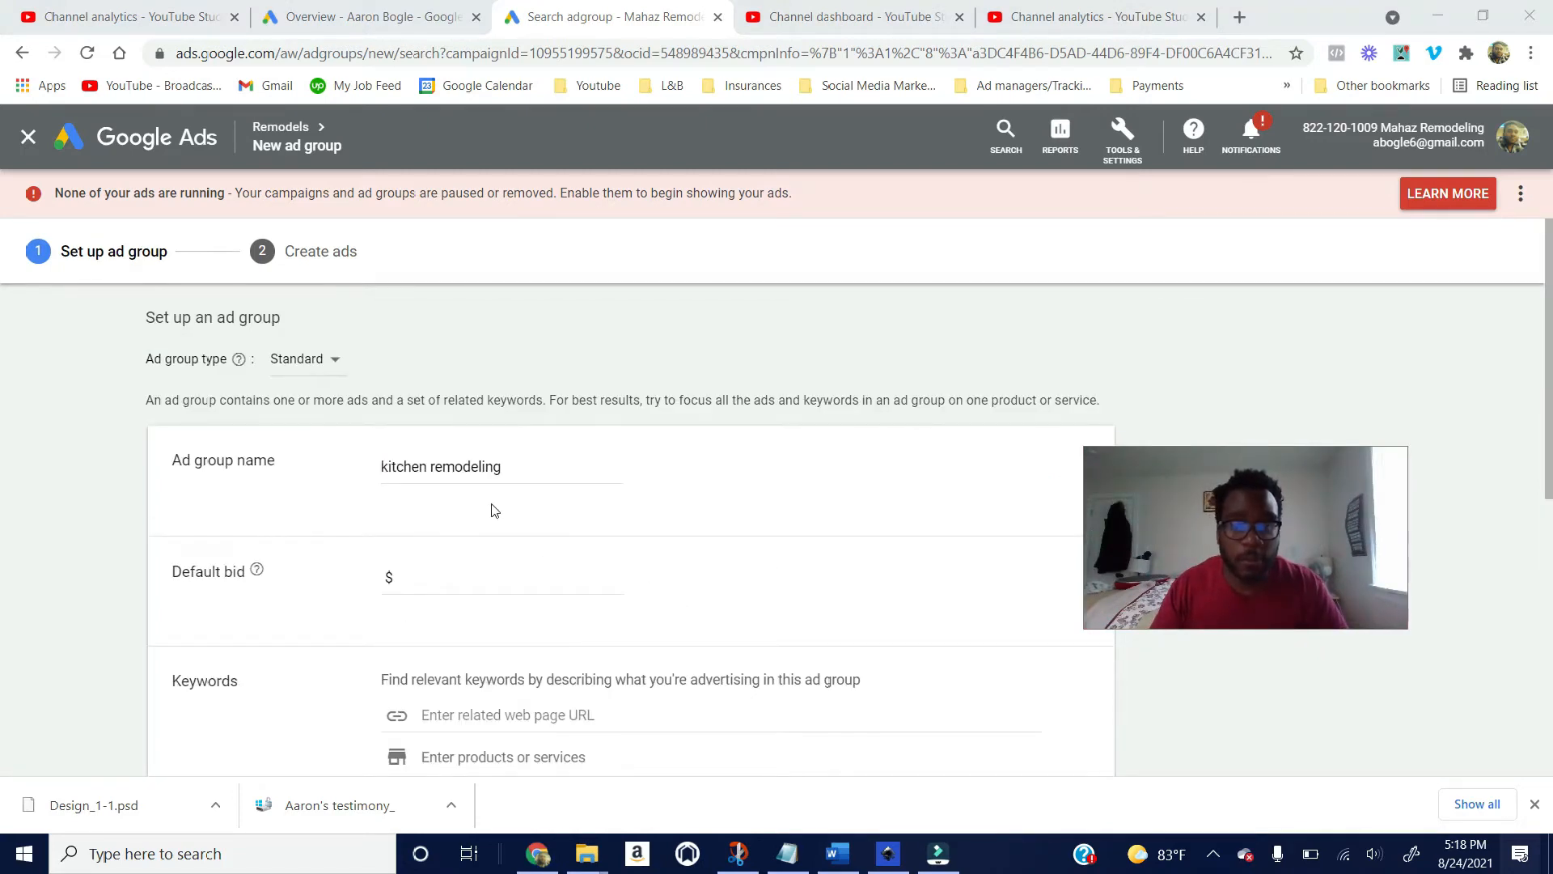
scroll(555, 572, down, 3)
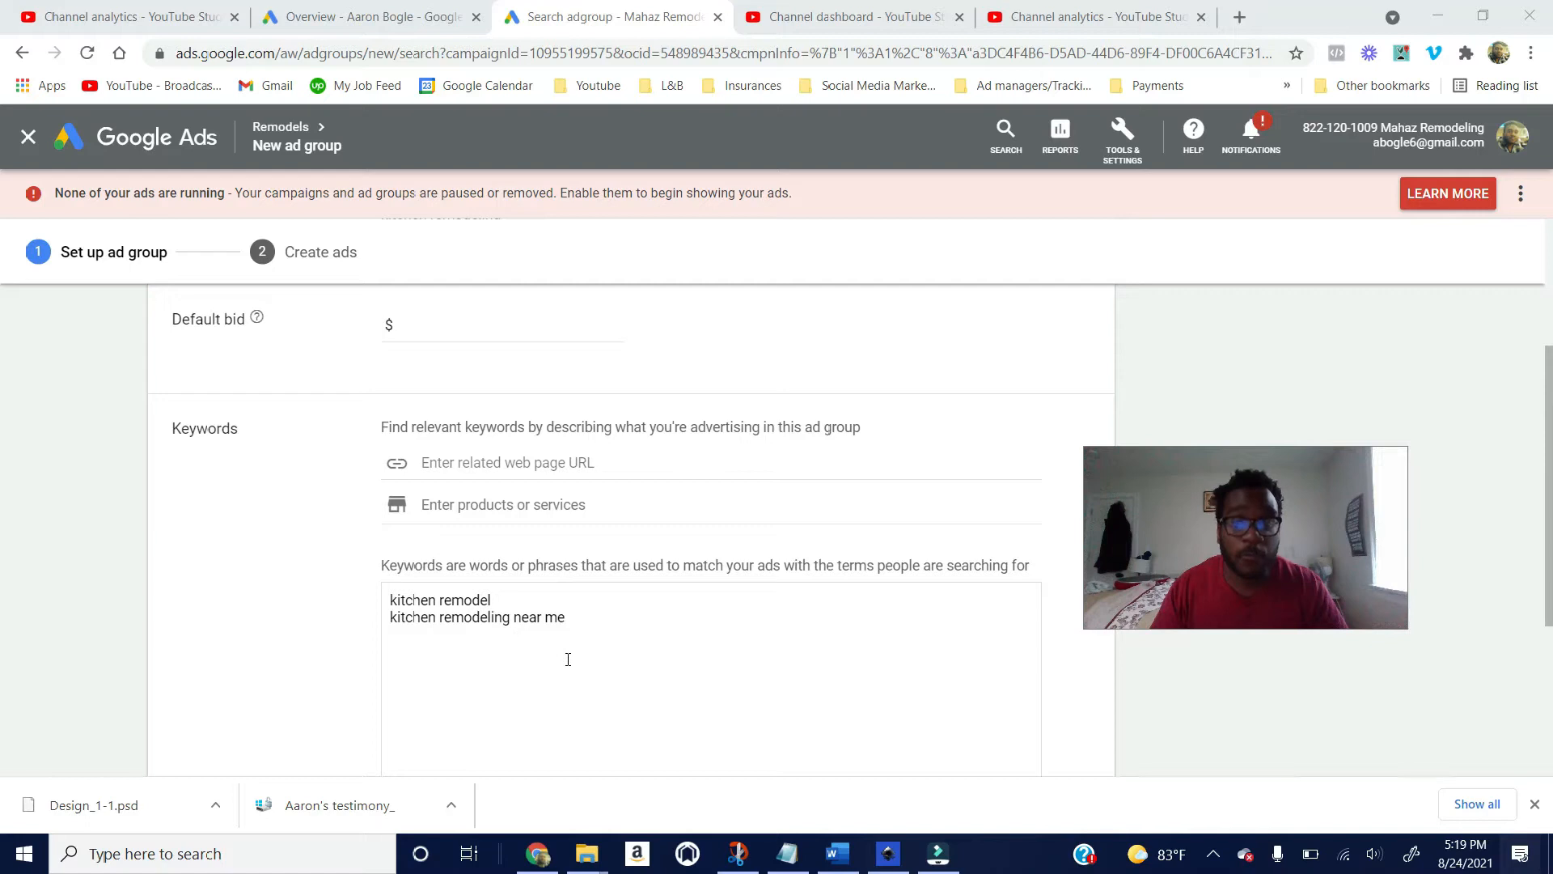
scroll(567, 662, up, 3)
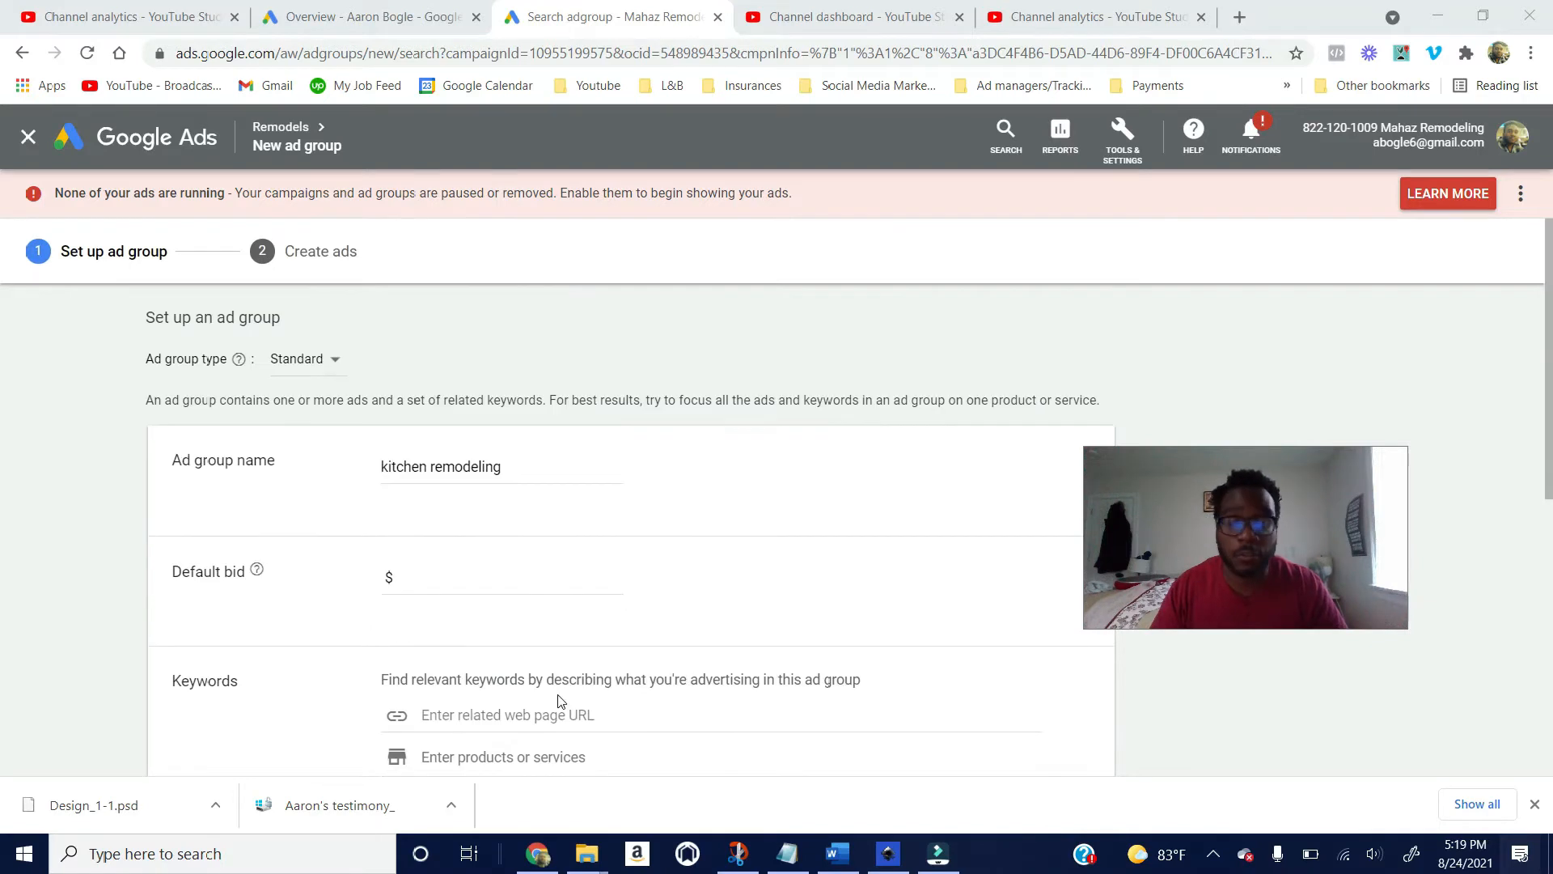
Step: Compare the ad group name with the listed keywords to check that they match closely
drag(533, 472, 377, 480)
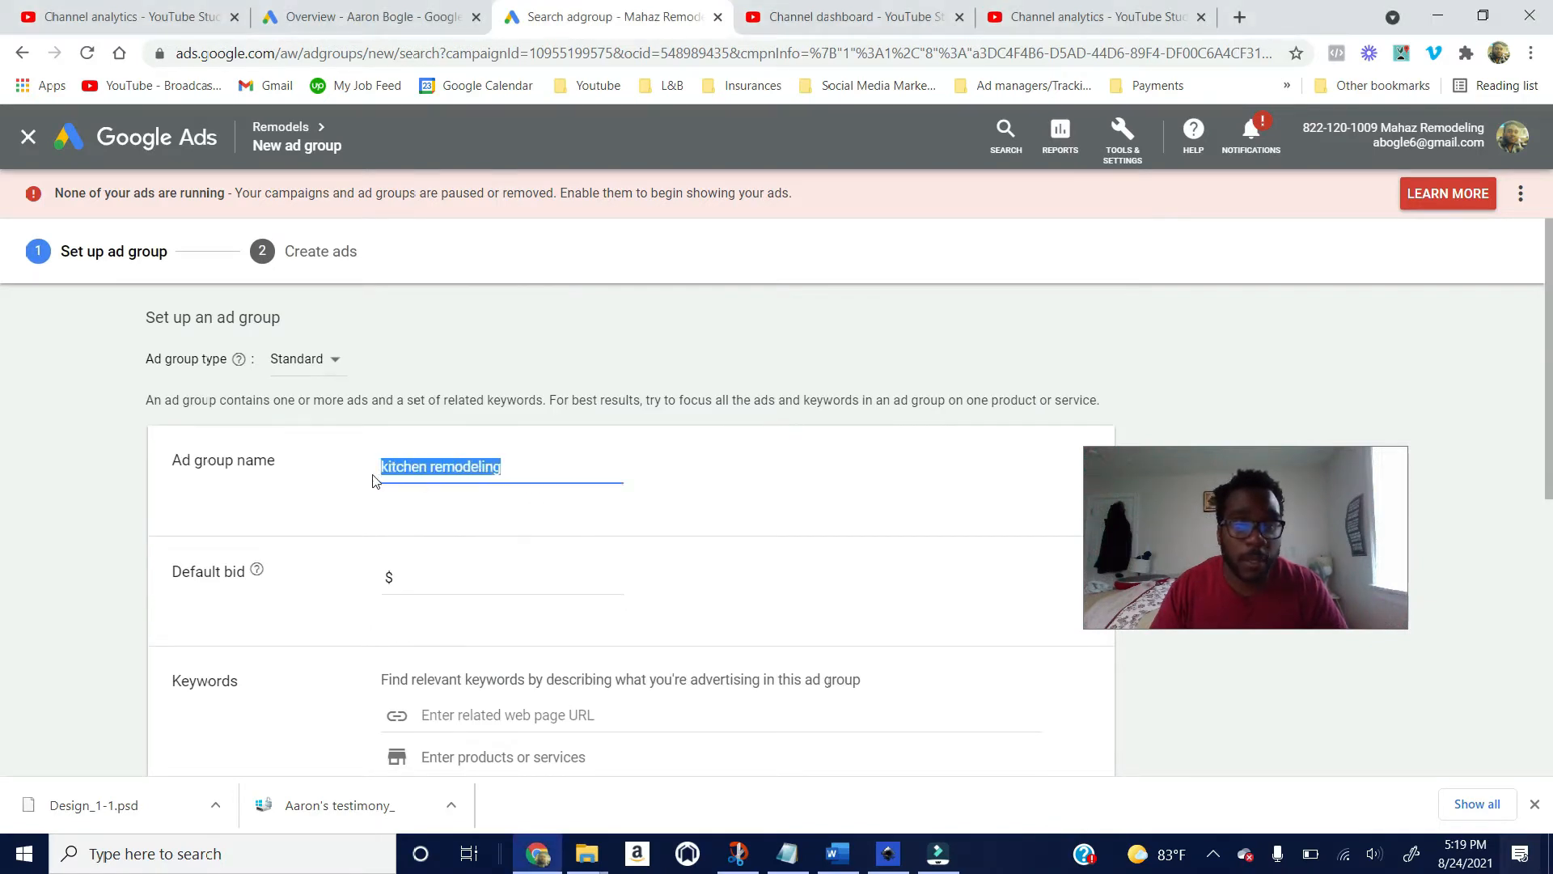
scroll(520, 544, down, 3)
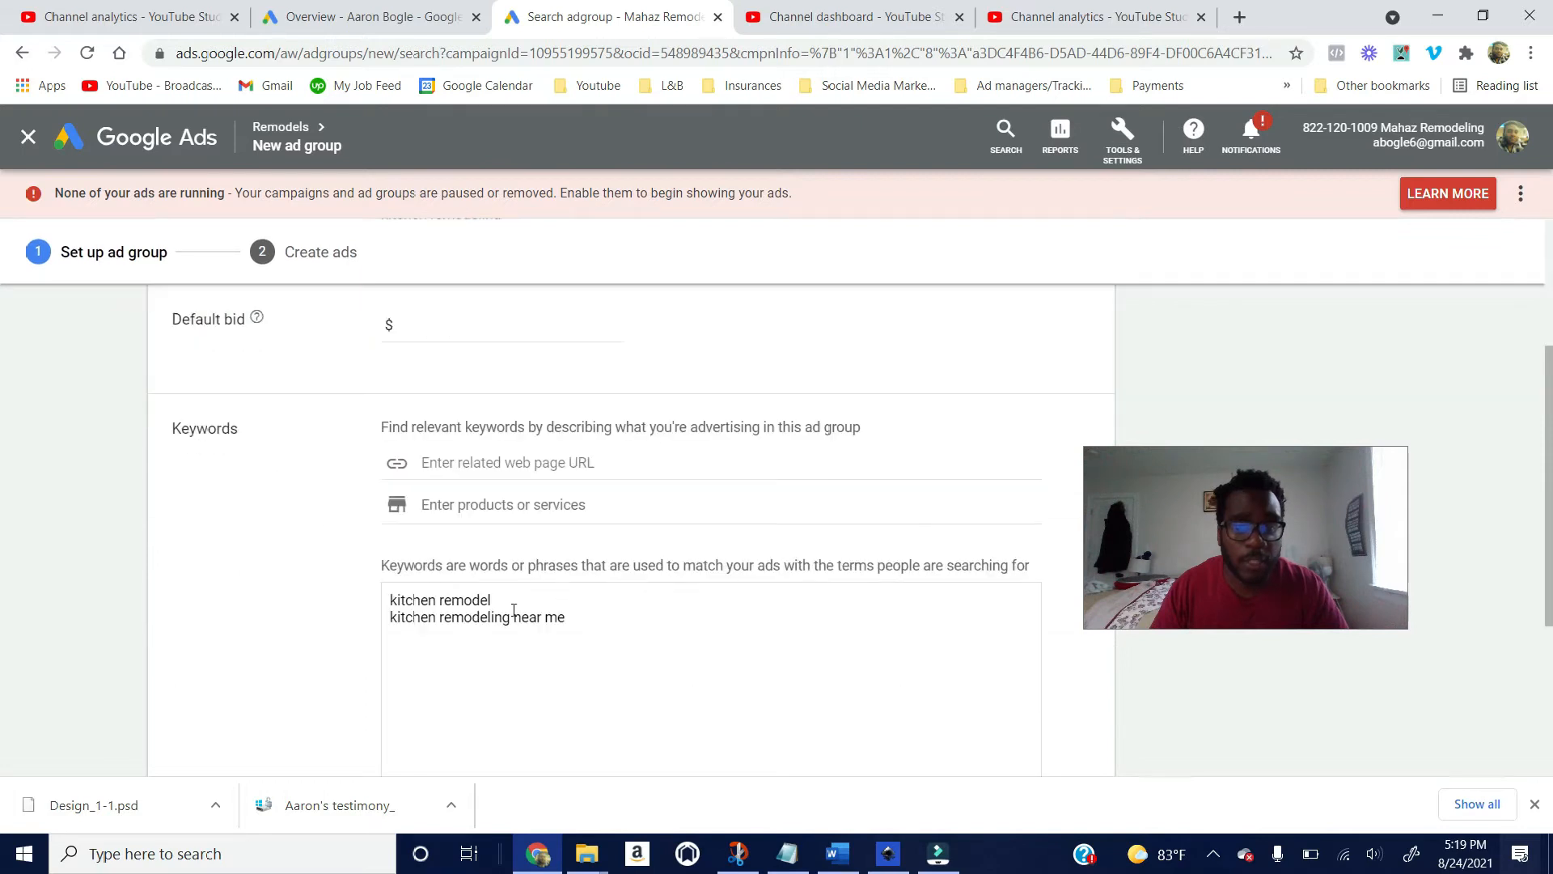
scroll(495, 641, up, 3)
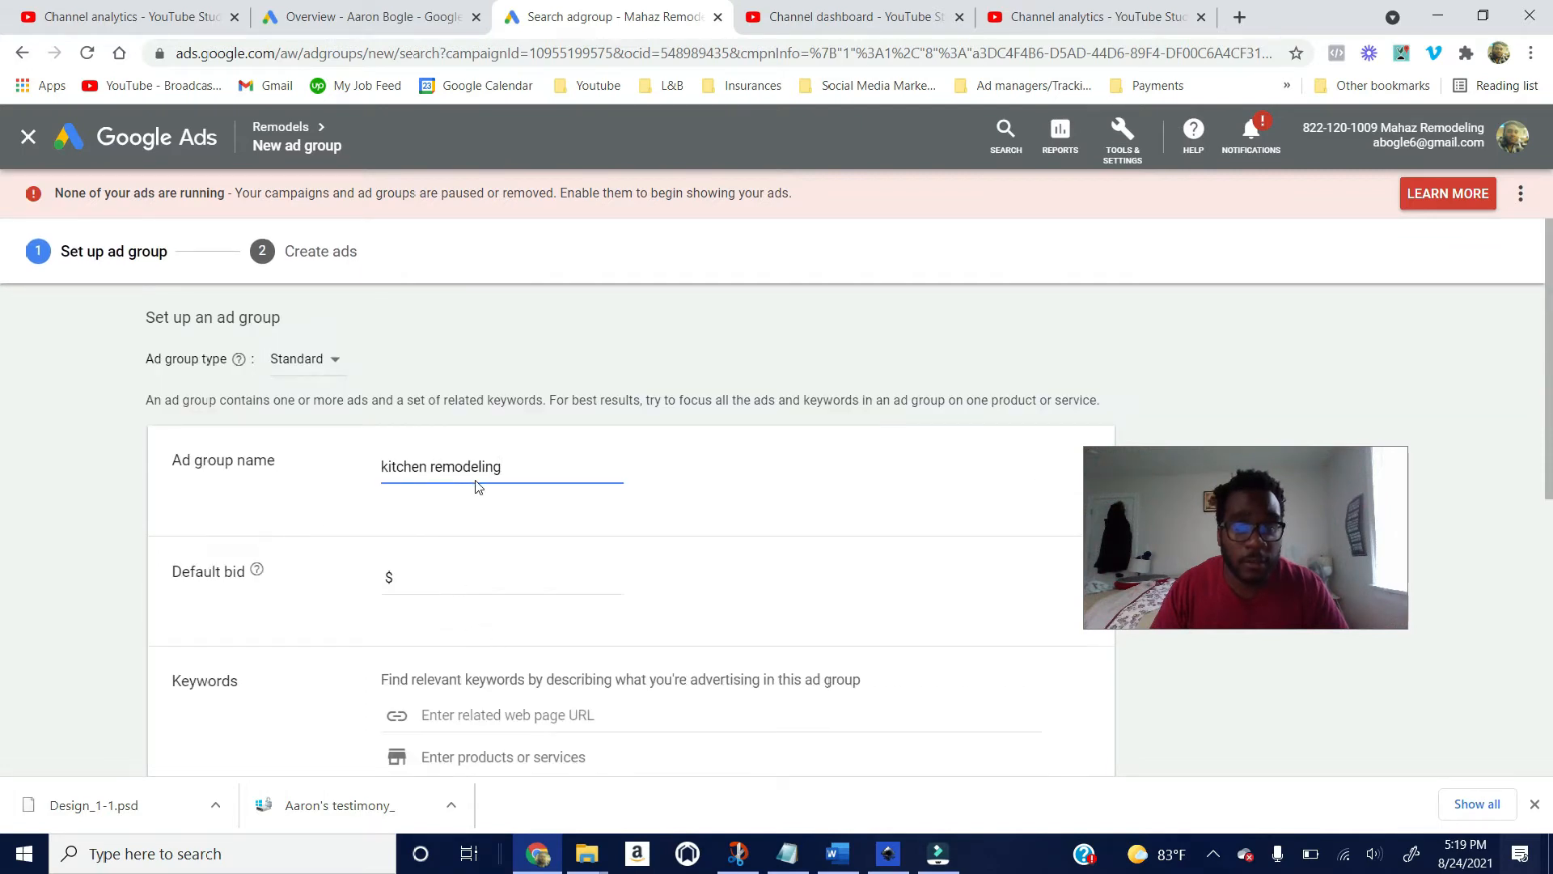
scroll(576, 625, down, 2)
scroll(558, 712, down, 2)
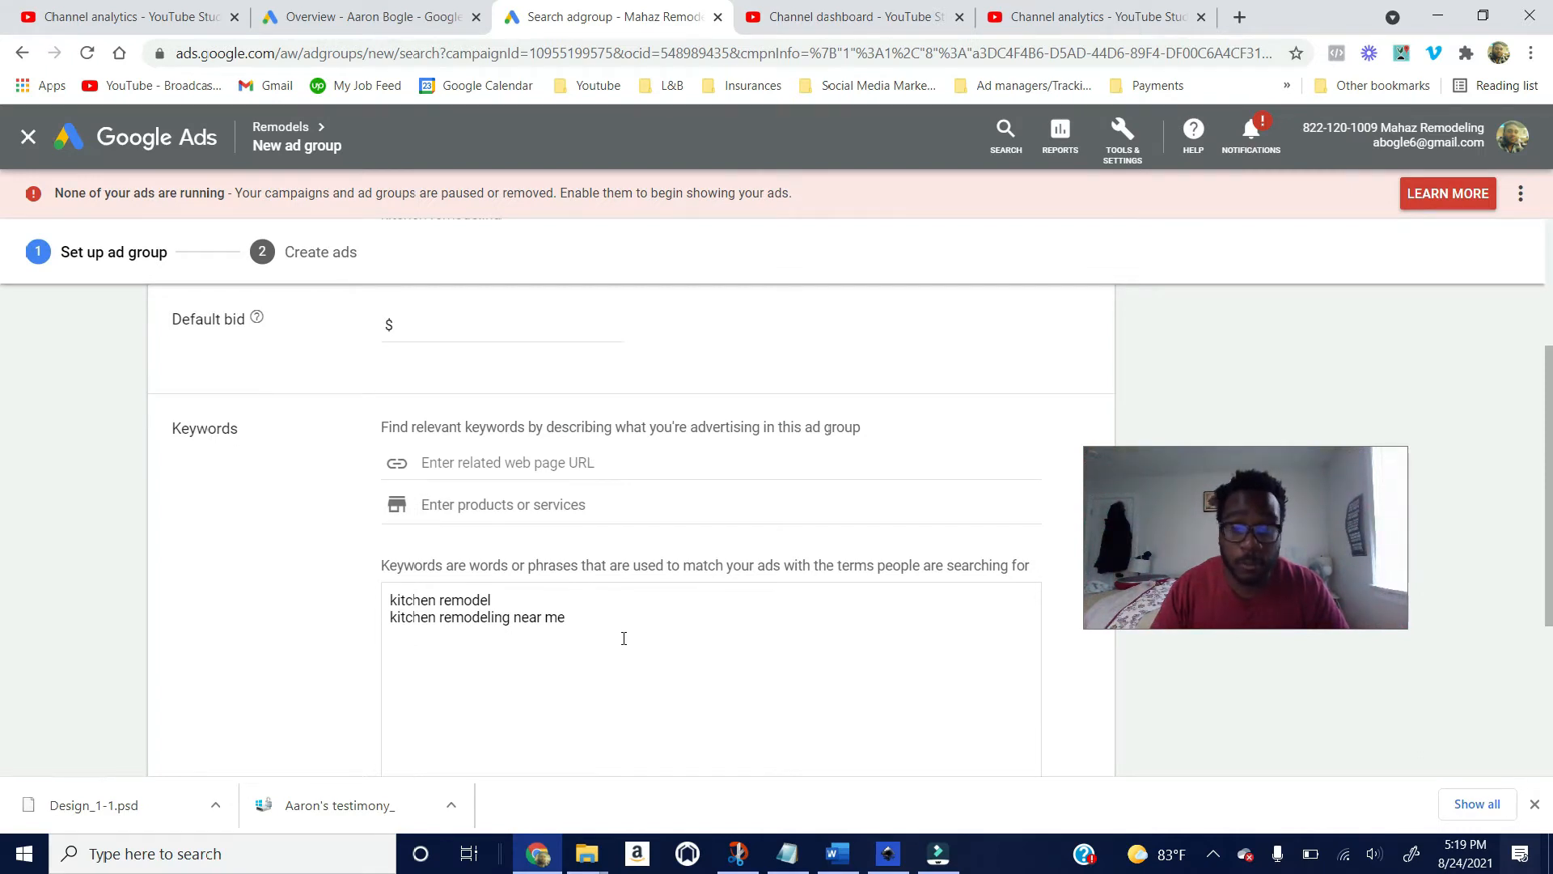
scroll(623, 638, up, 4)
scroll(624, 638, down, 2)
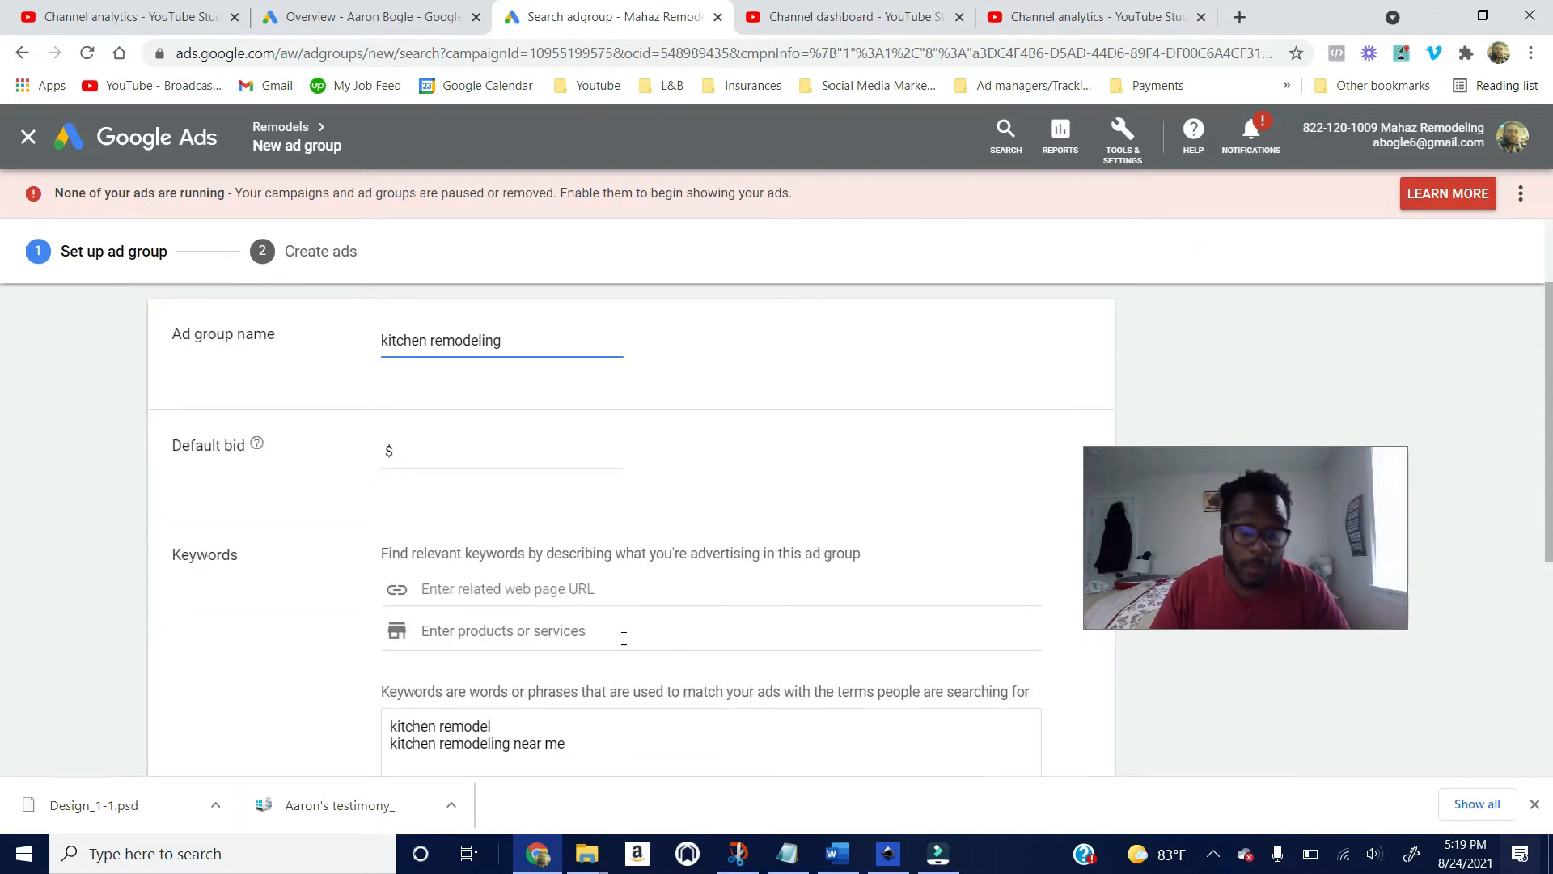
Step: Add "affordable kitchen" as a third line in the ad group's keyword list
scroll(560, 742, down, 2)
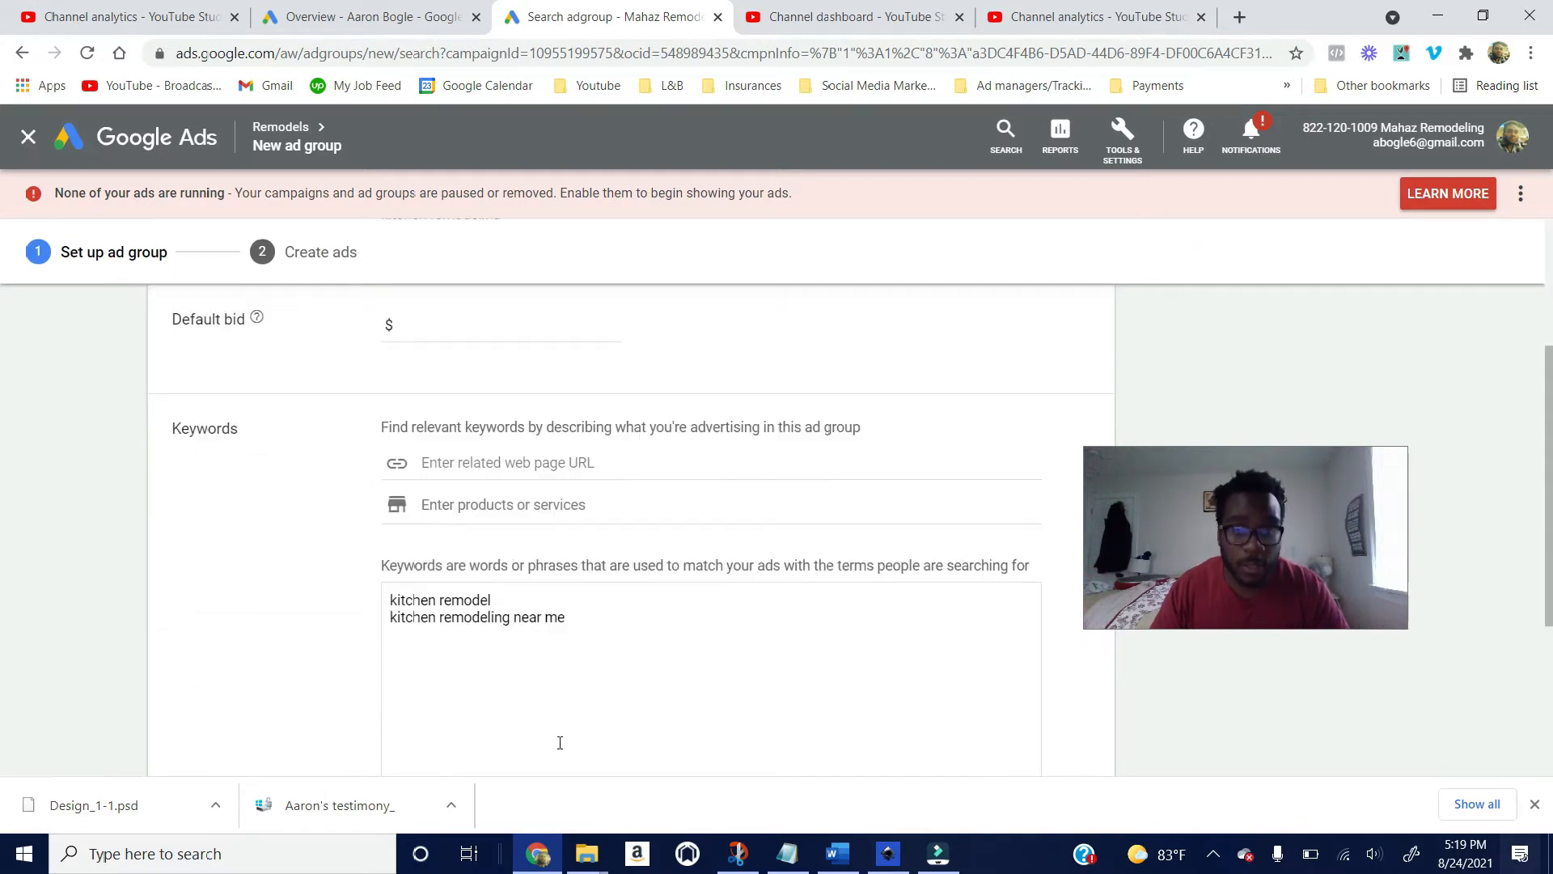
key(Return)
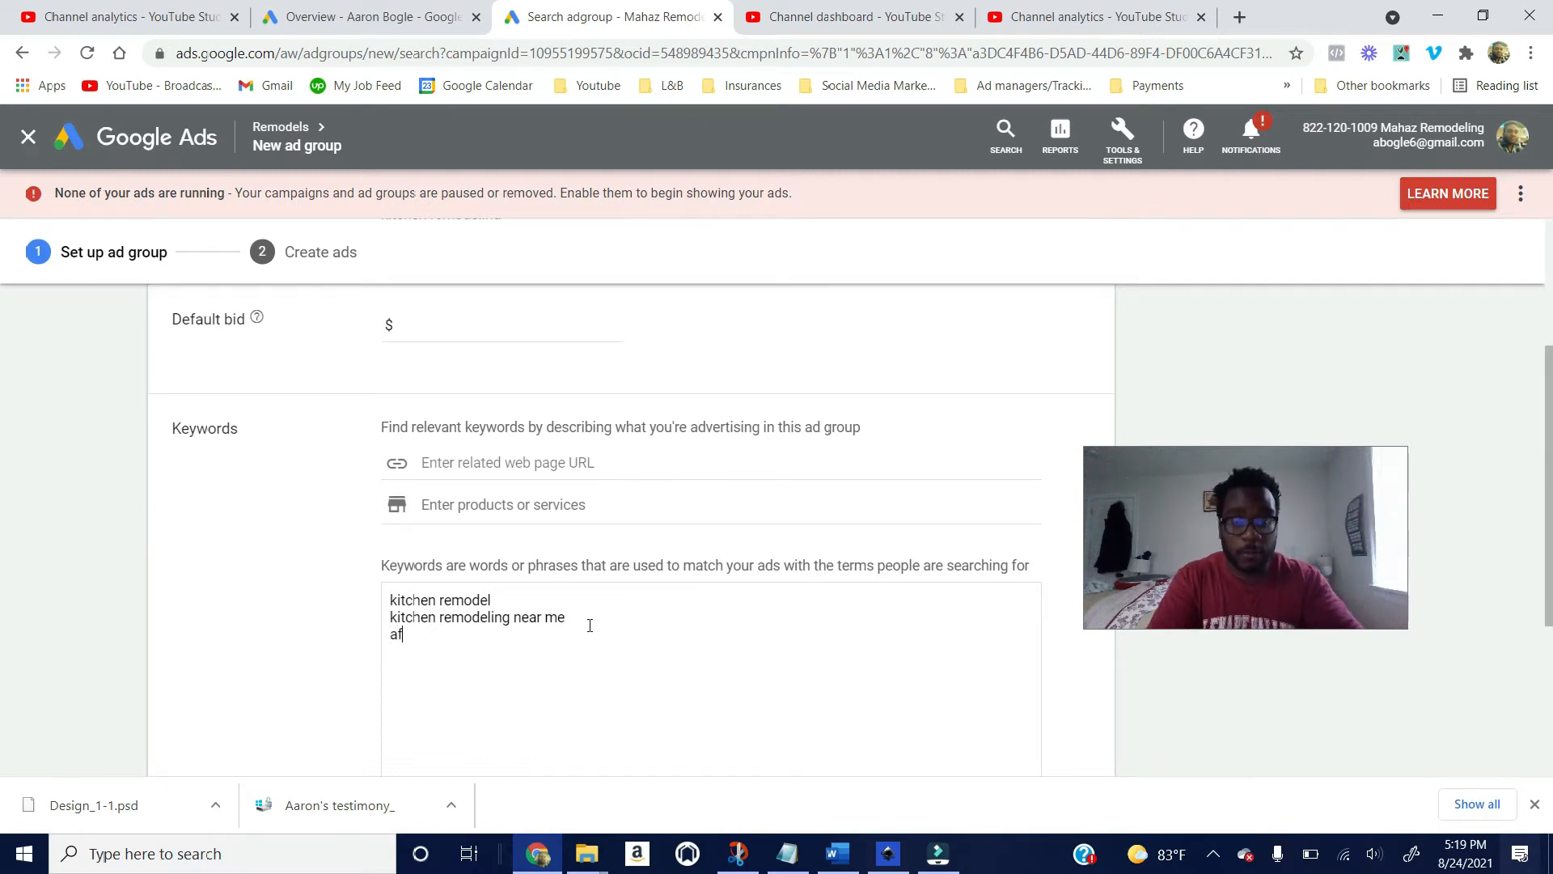
text(affordable kitchen)
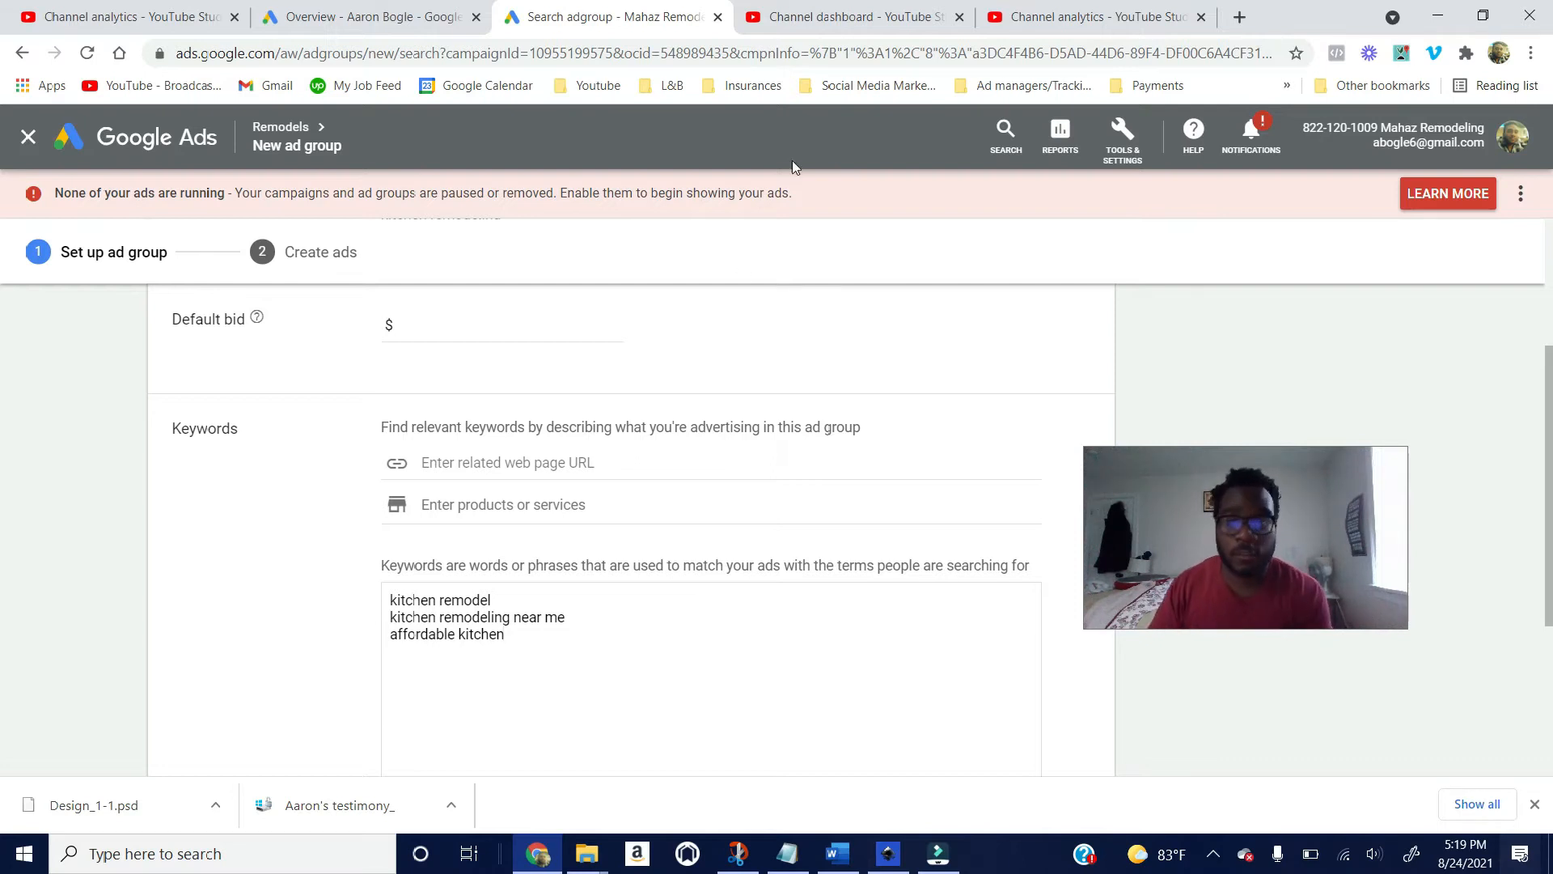
Step: Leave the unsaved ad group for Keyword Planner and start discovering new keywords
click(1122, 138)
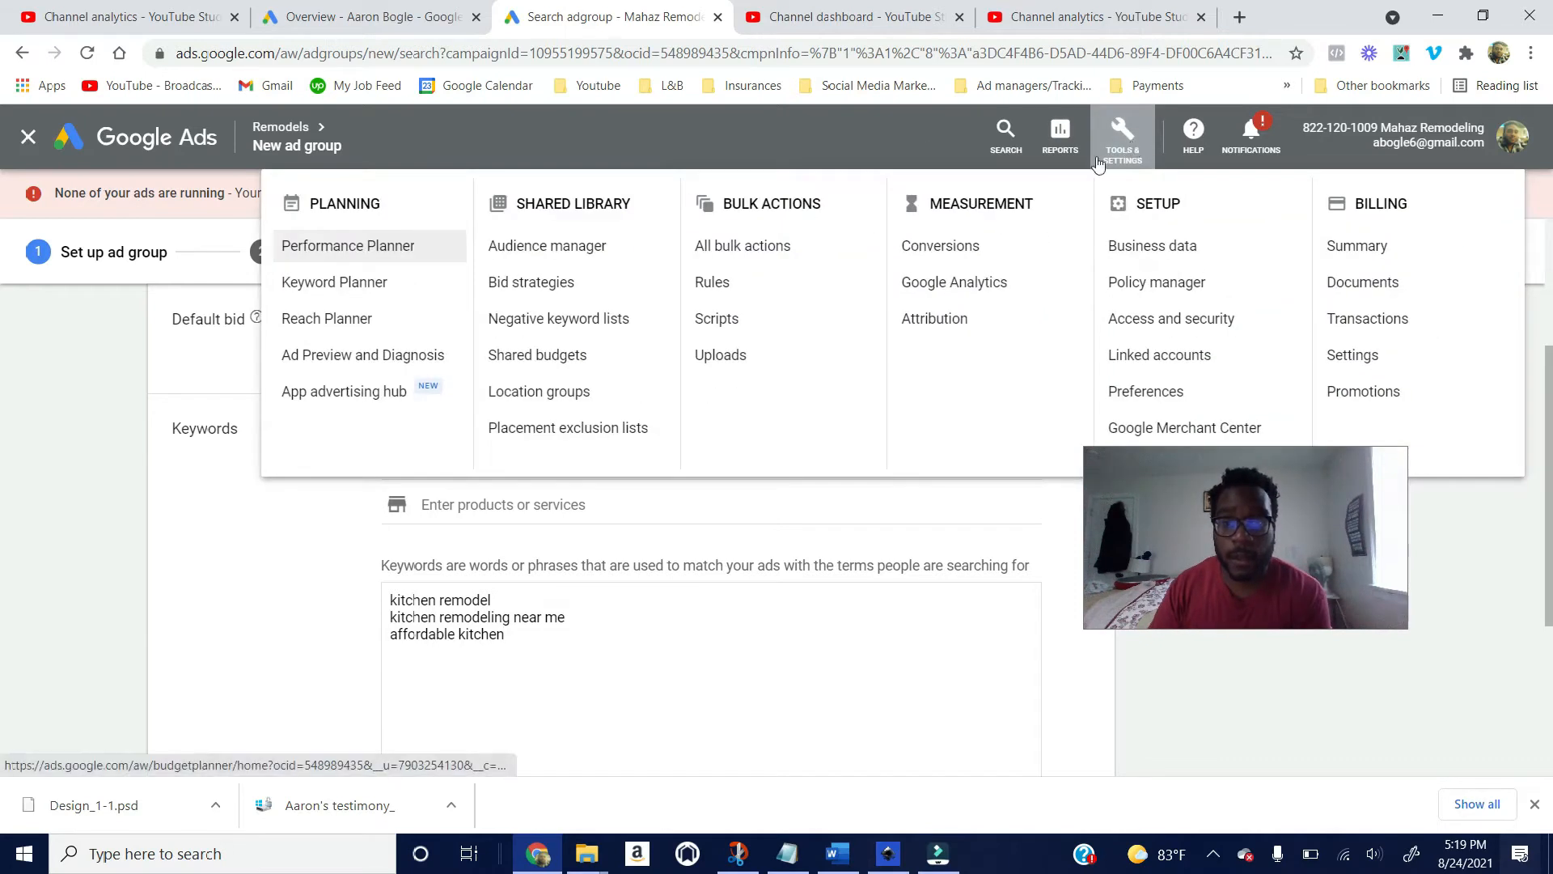
click(347, 285)
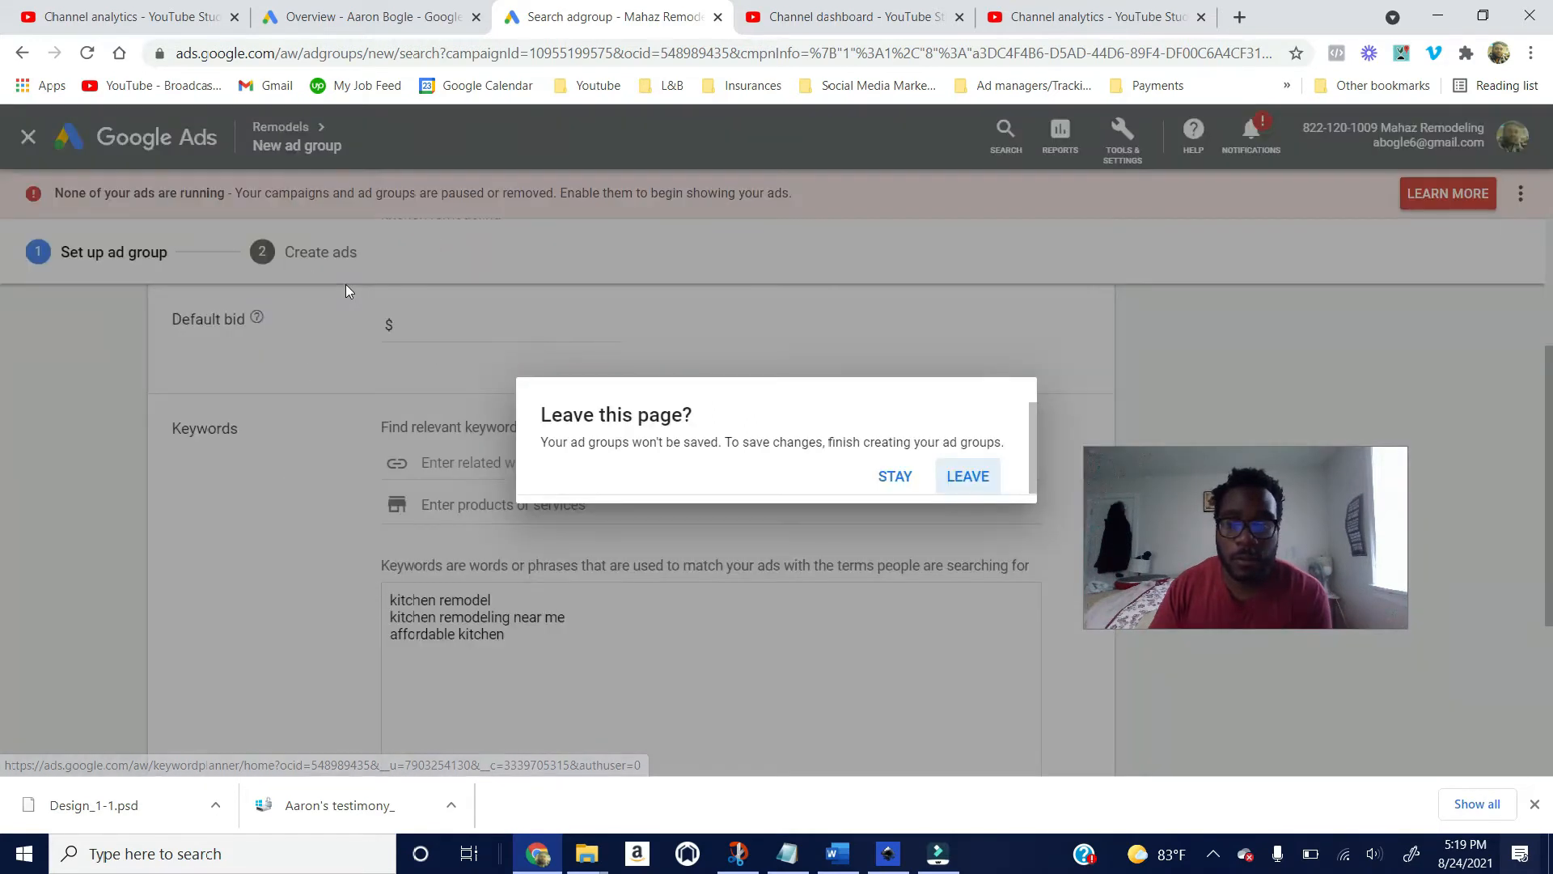
click(965, 484)
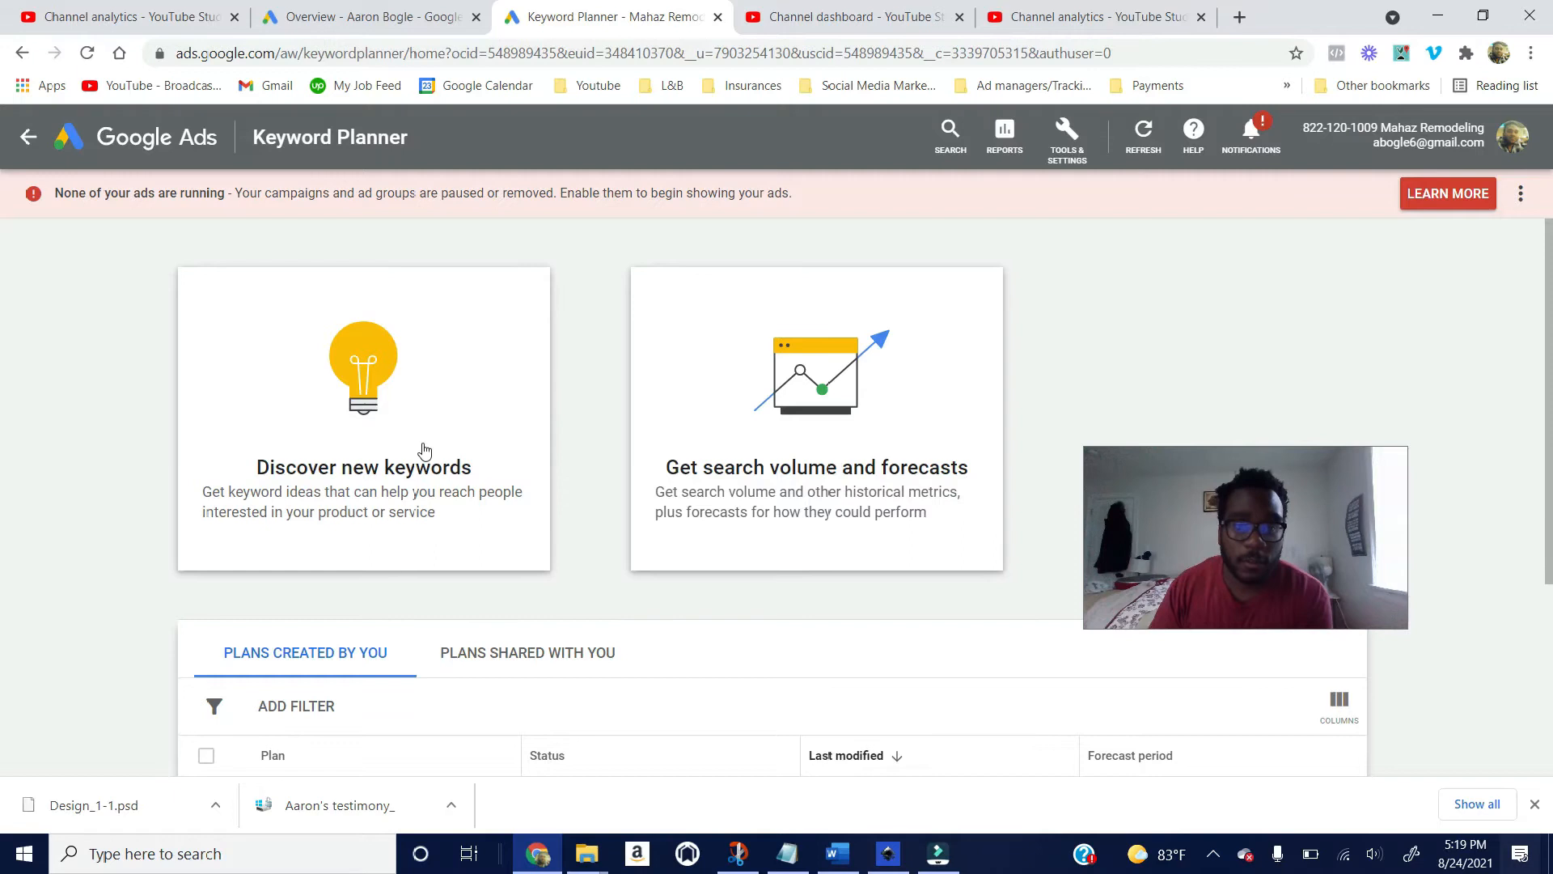
click(424, 451)
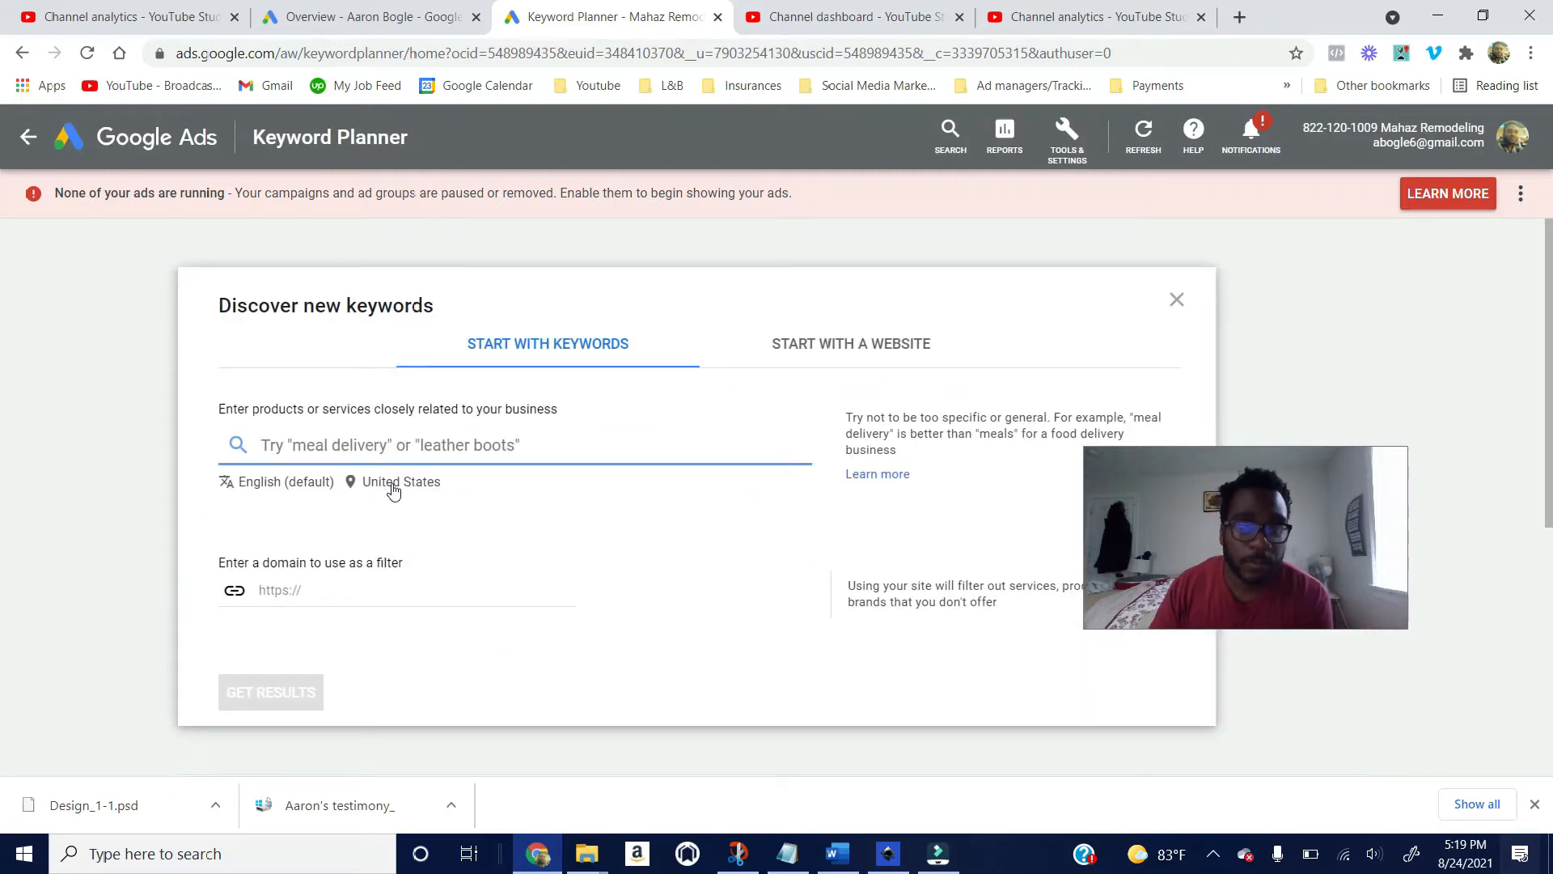
Step: Replace the United States target location with the state of Washington and save it
click(394, 485)
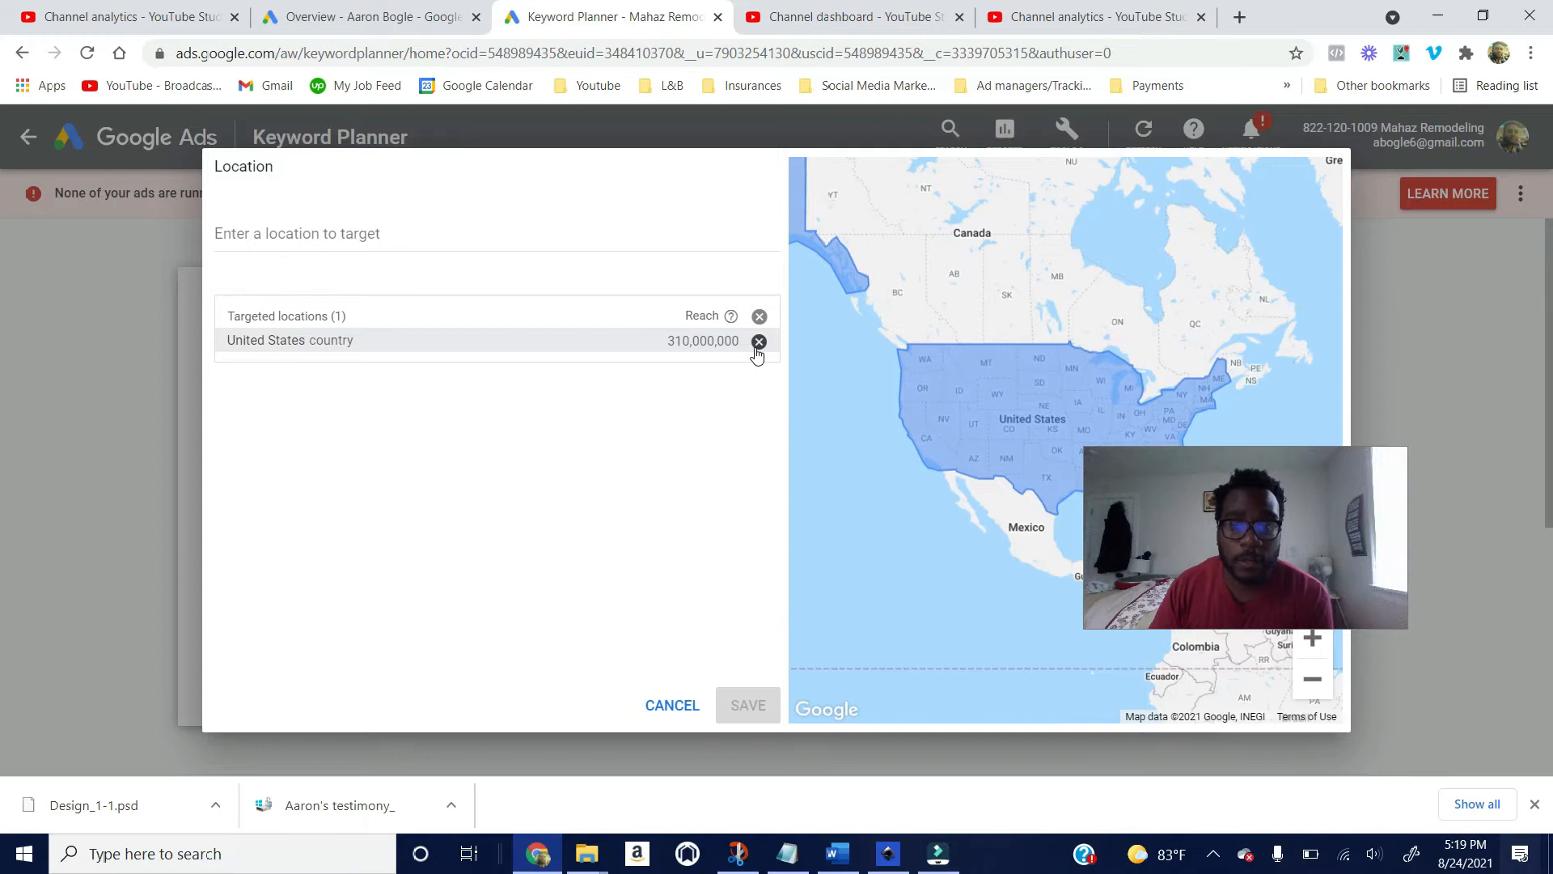
click(758, 342)
click(510, 247)
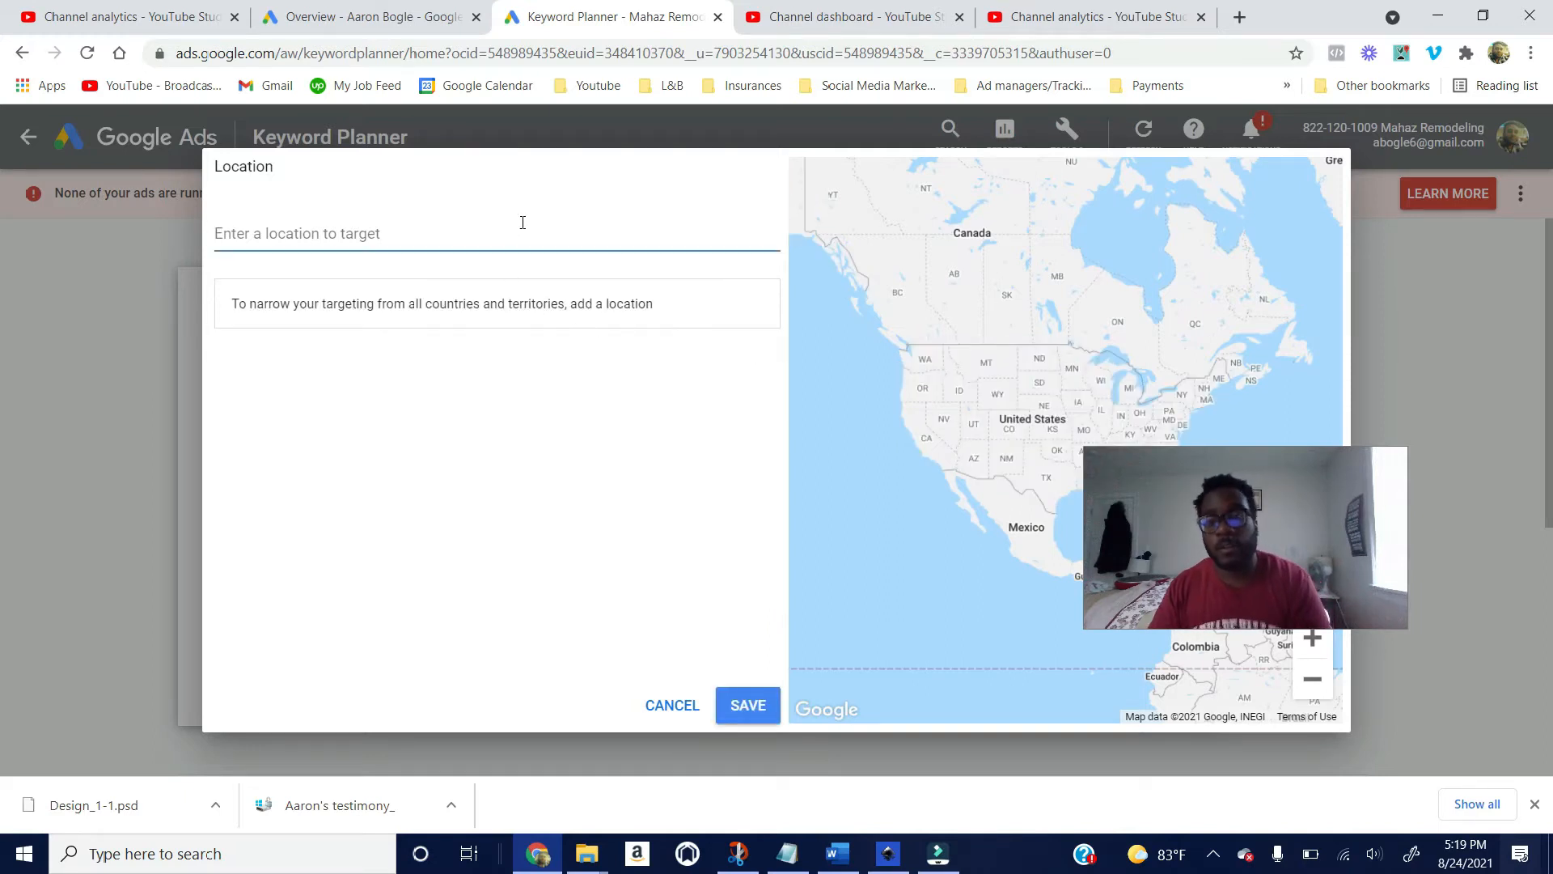
text(washin)
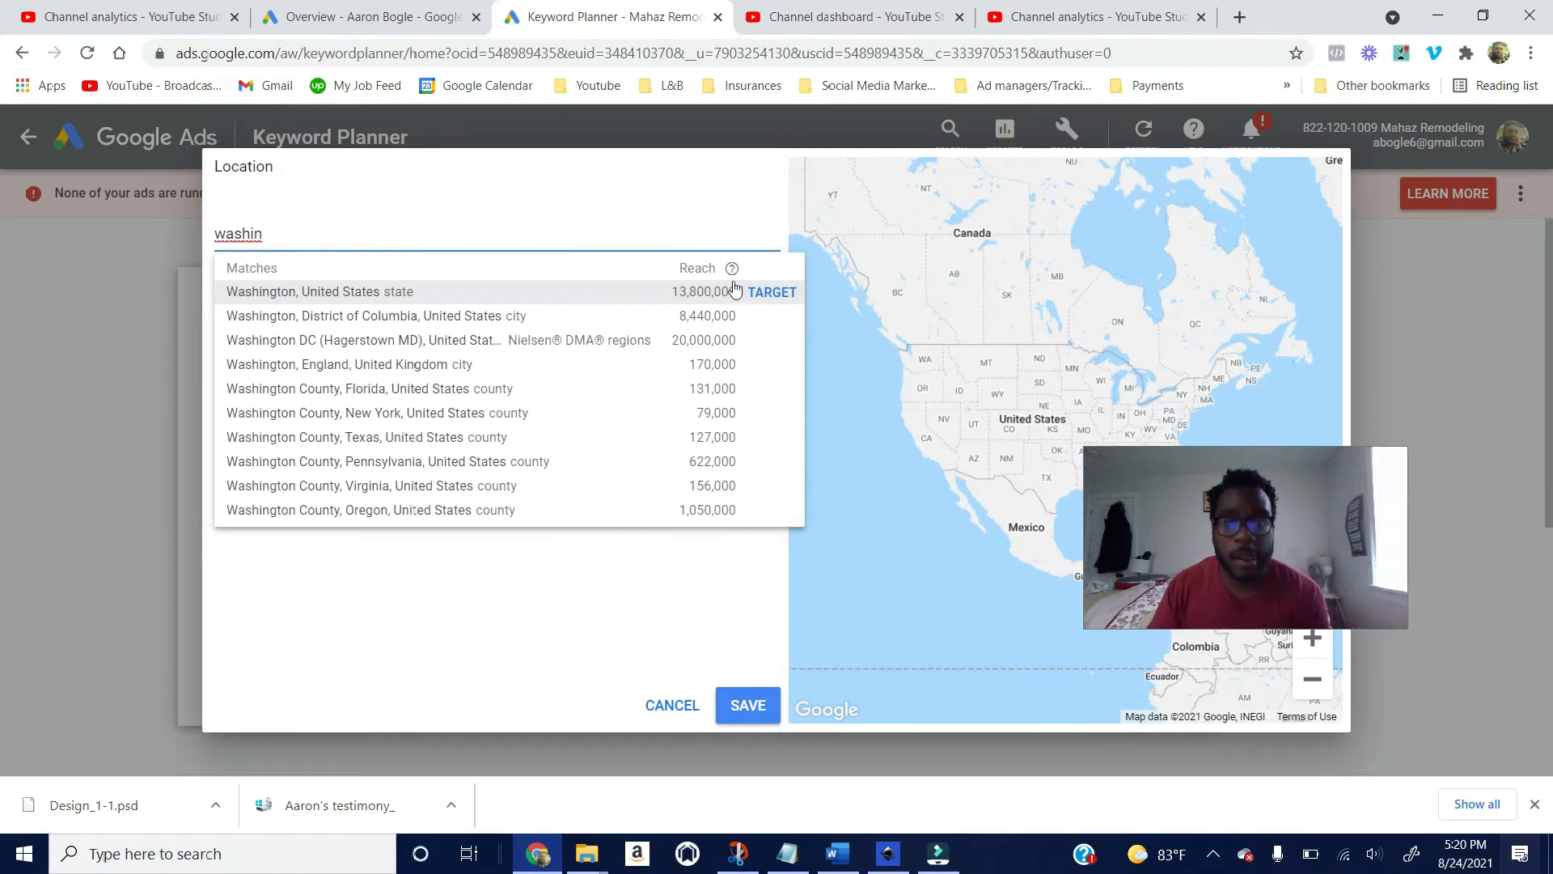
click(770, 292)
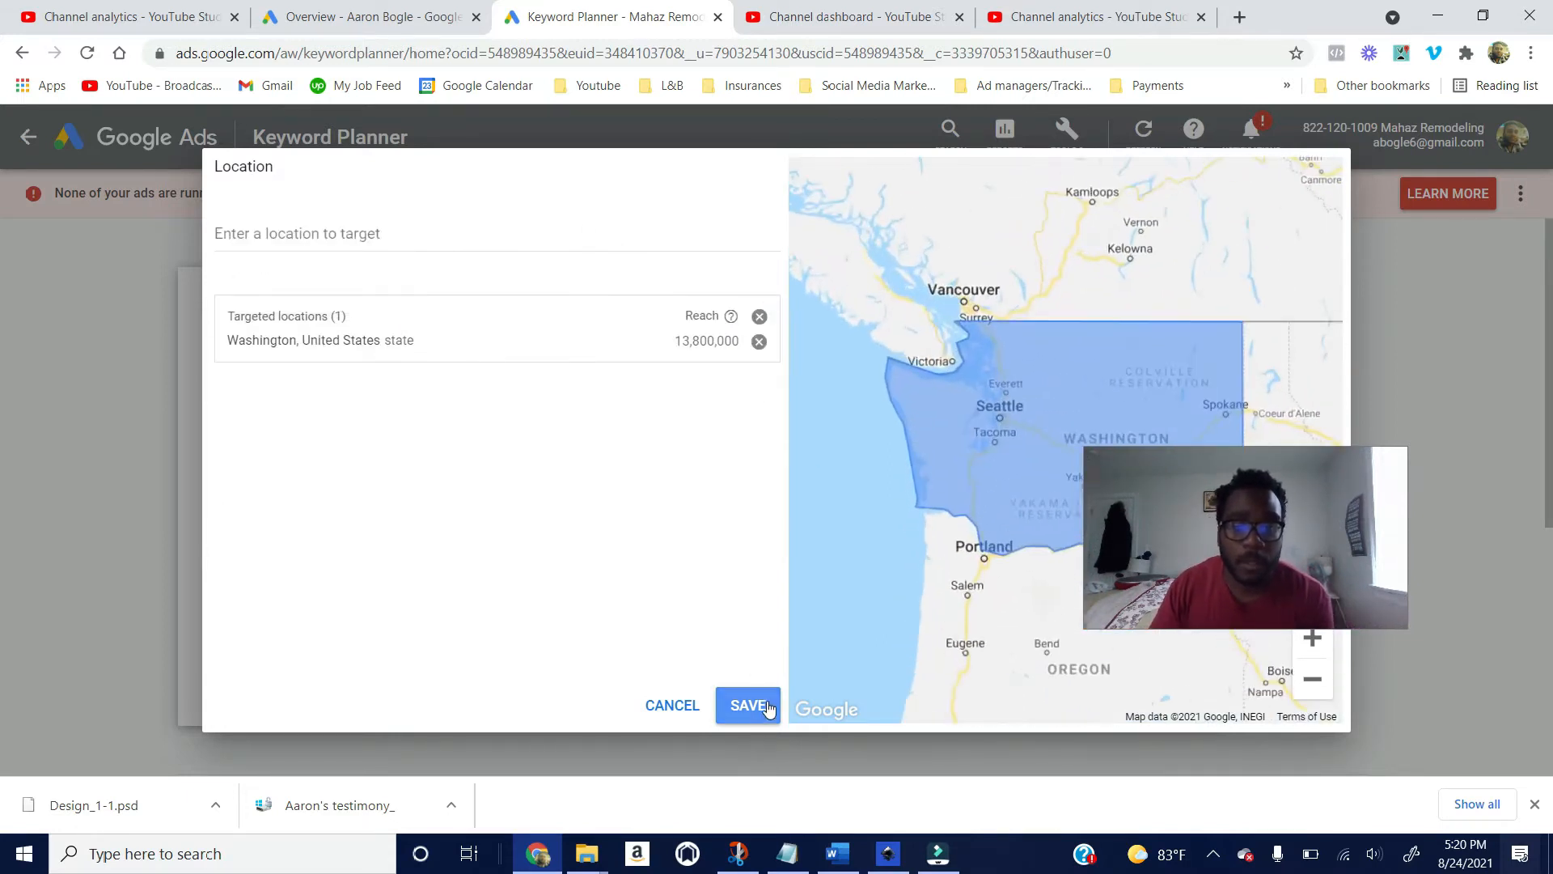
click(769, 705)
Step: Get keyword ideas for "kitchen remodeling"
click(361, 446)
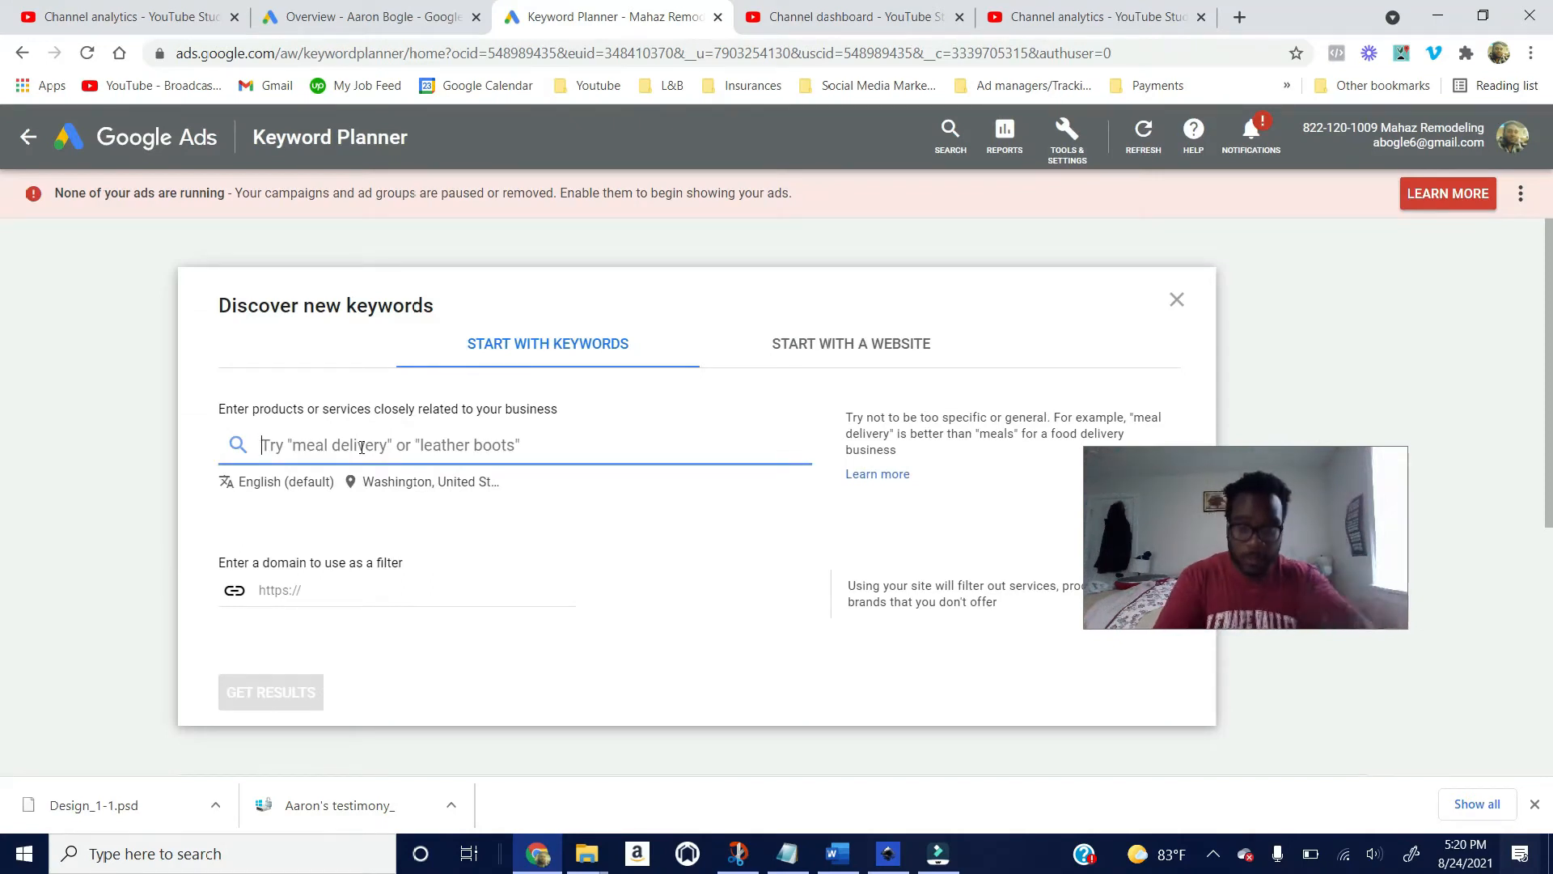
text(kitchen r)
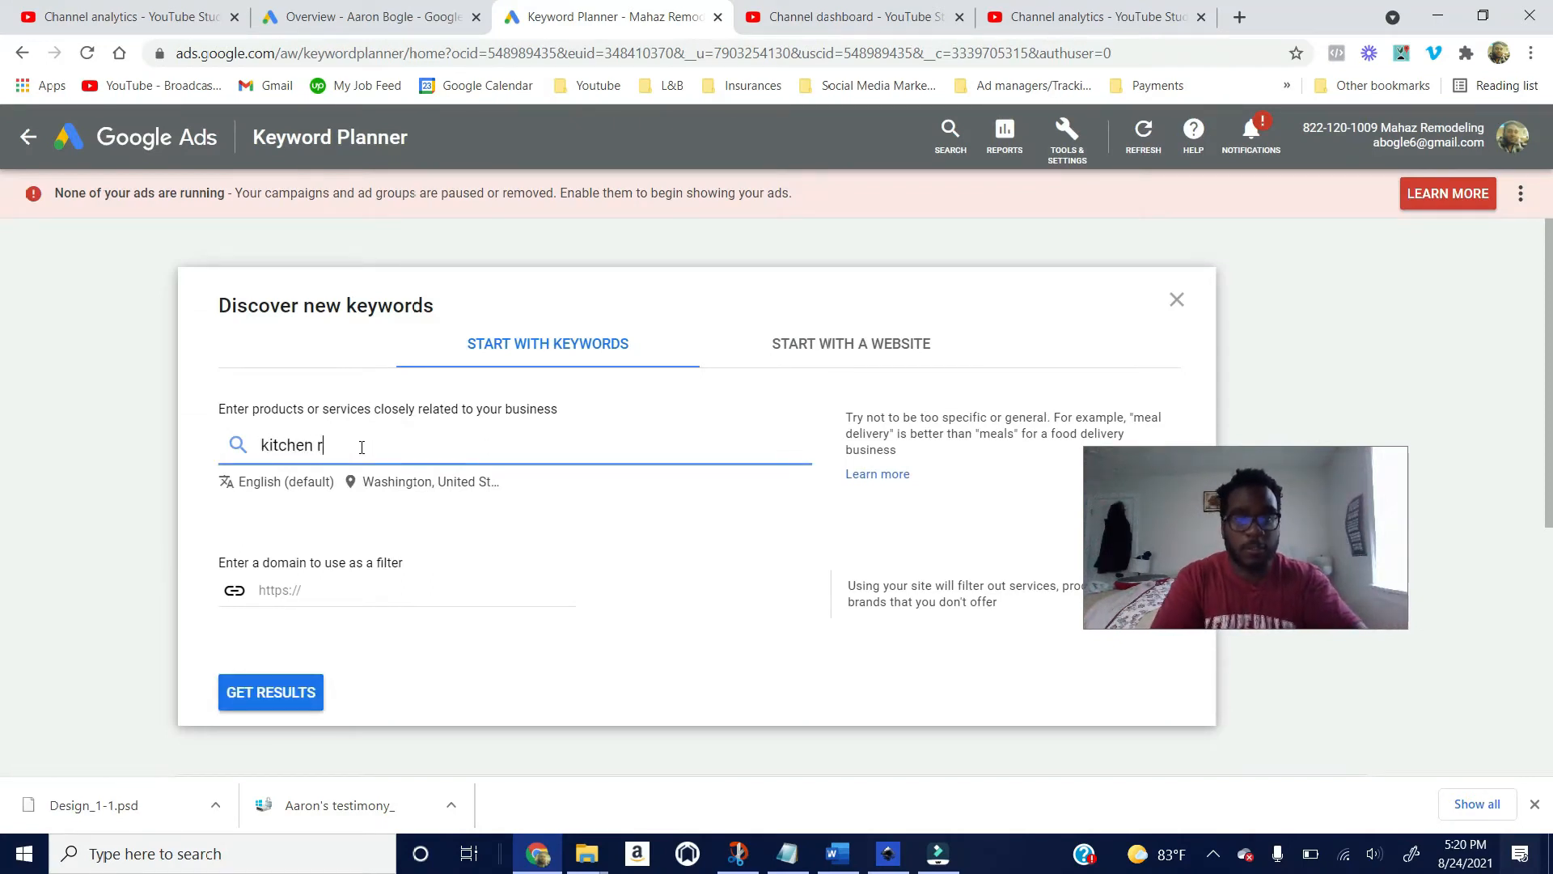
text(emodeling)
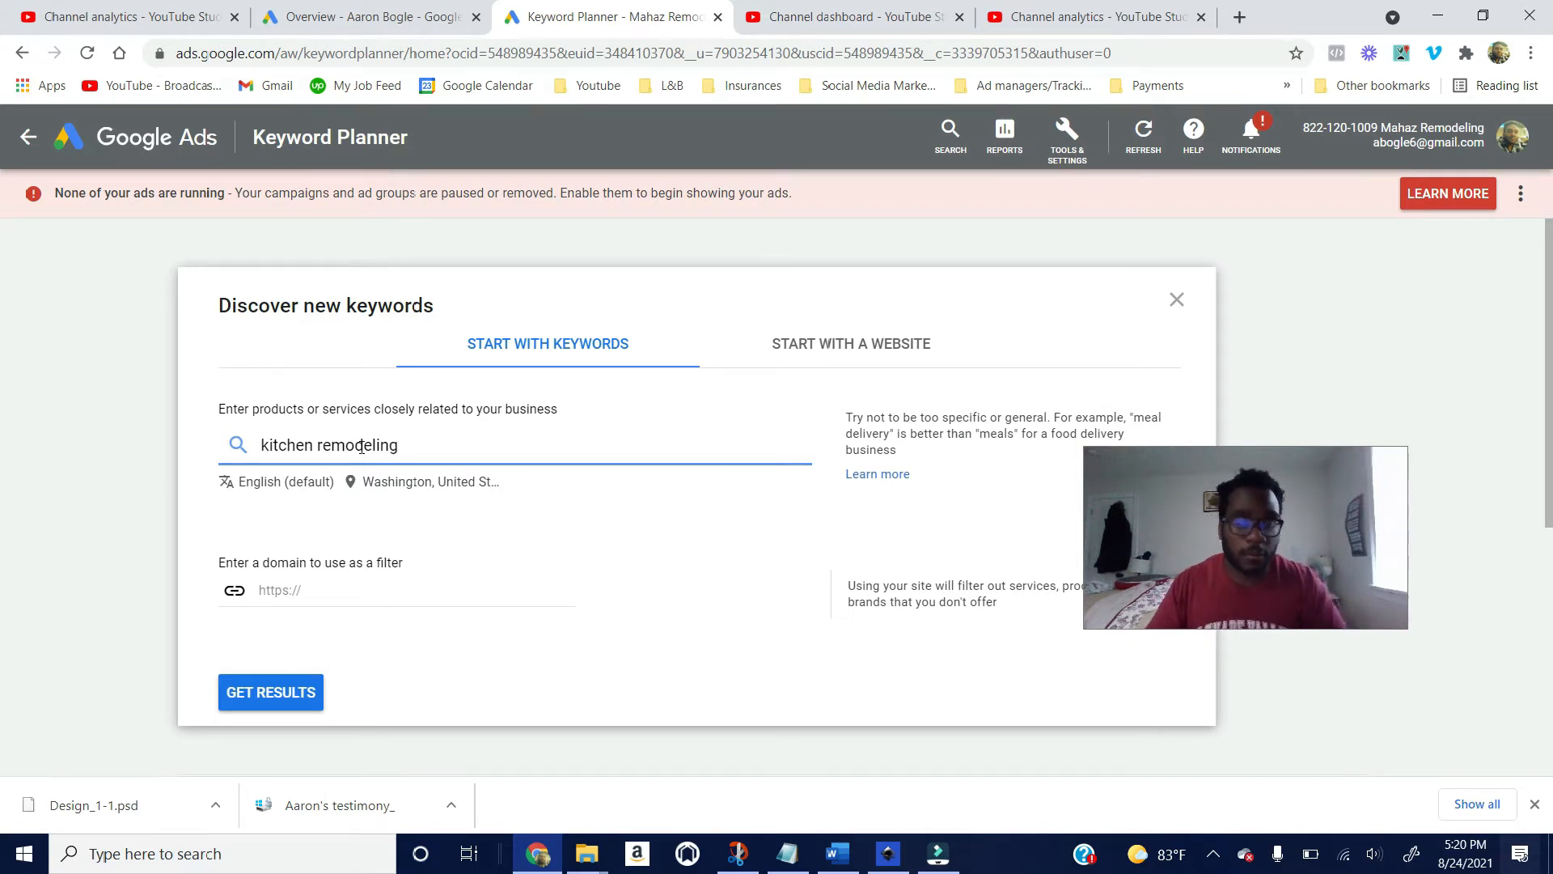
click(274, 699)
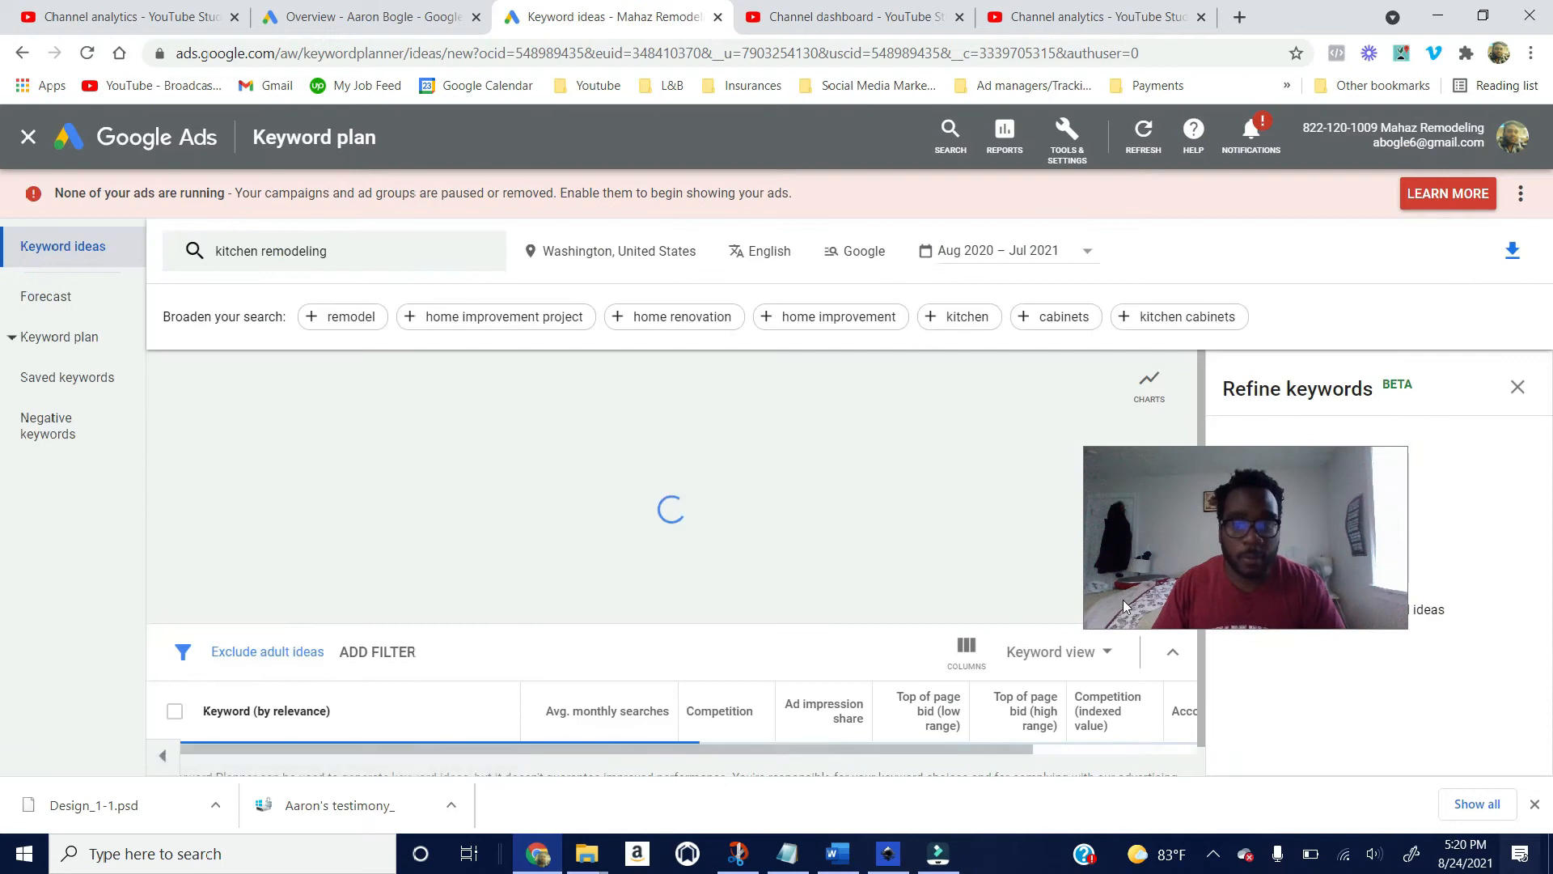
Step: Sort the keyword ideas by average monthly searches, highest first
scroll(874, 534, down, 2)
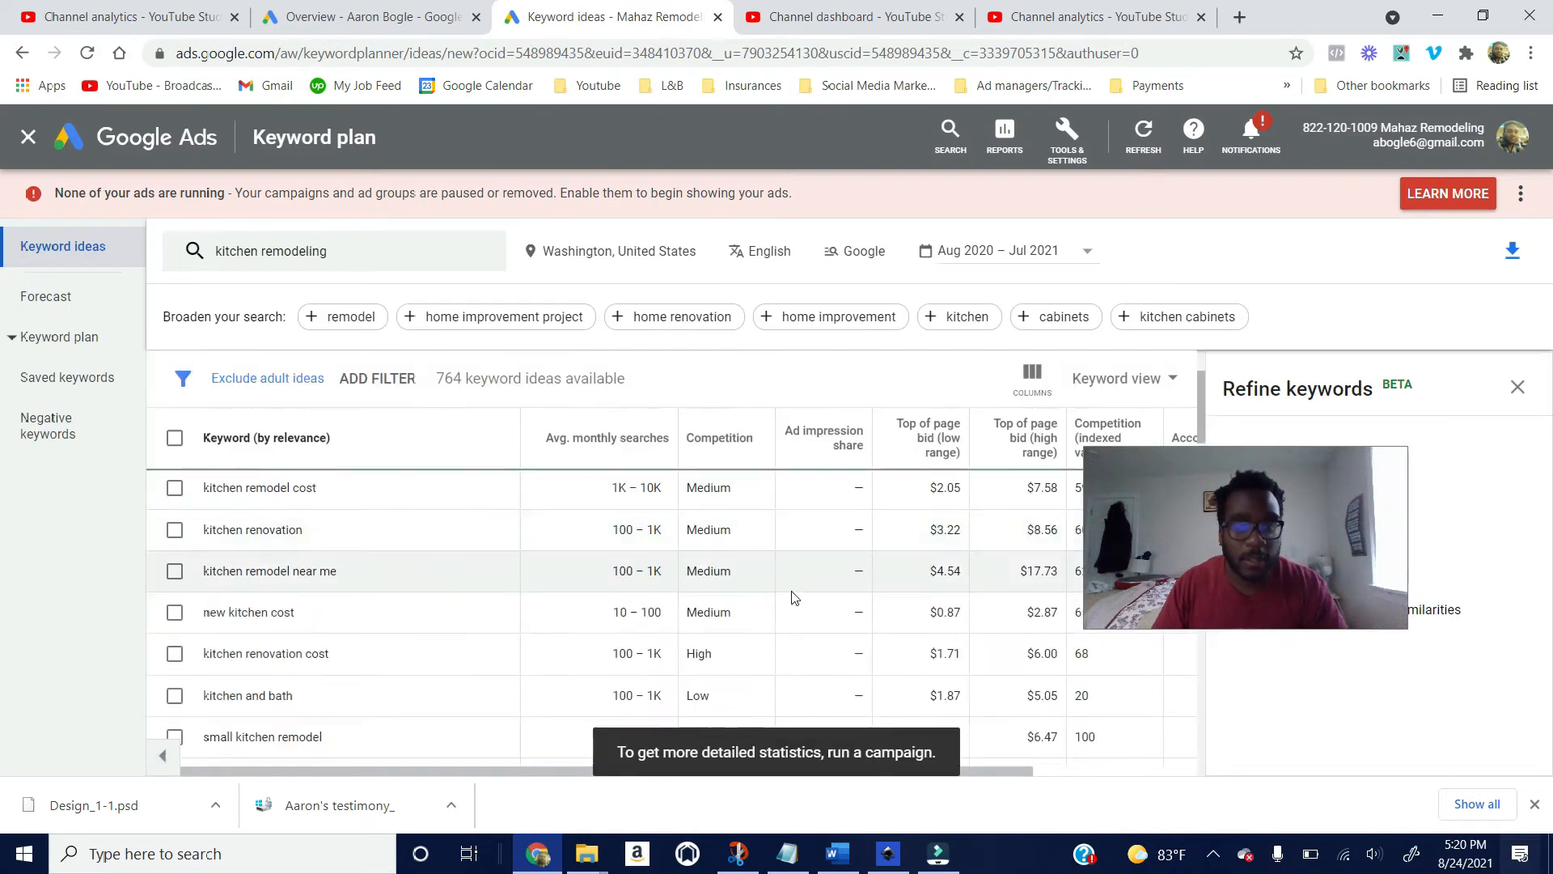
drag(1134, 511, 1236, 505)
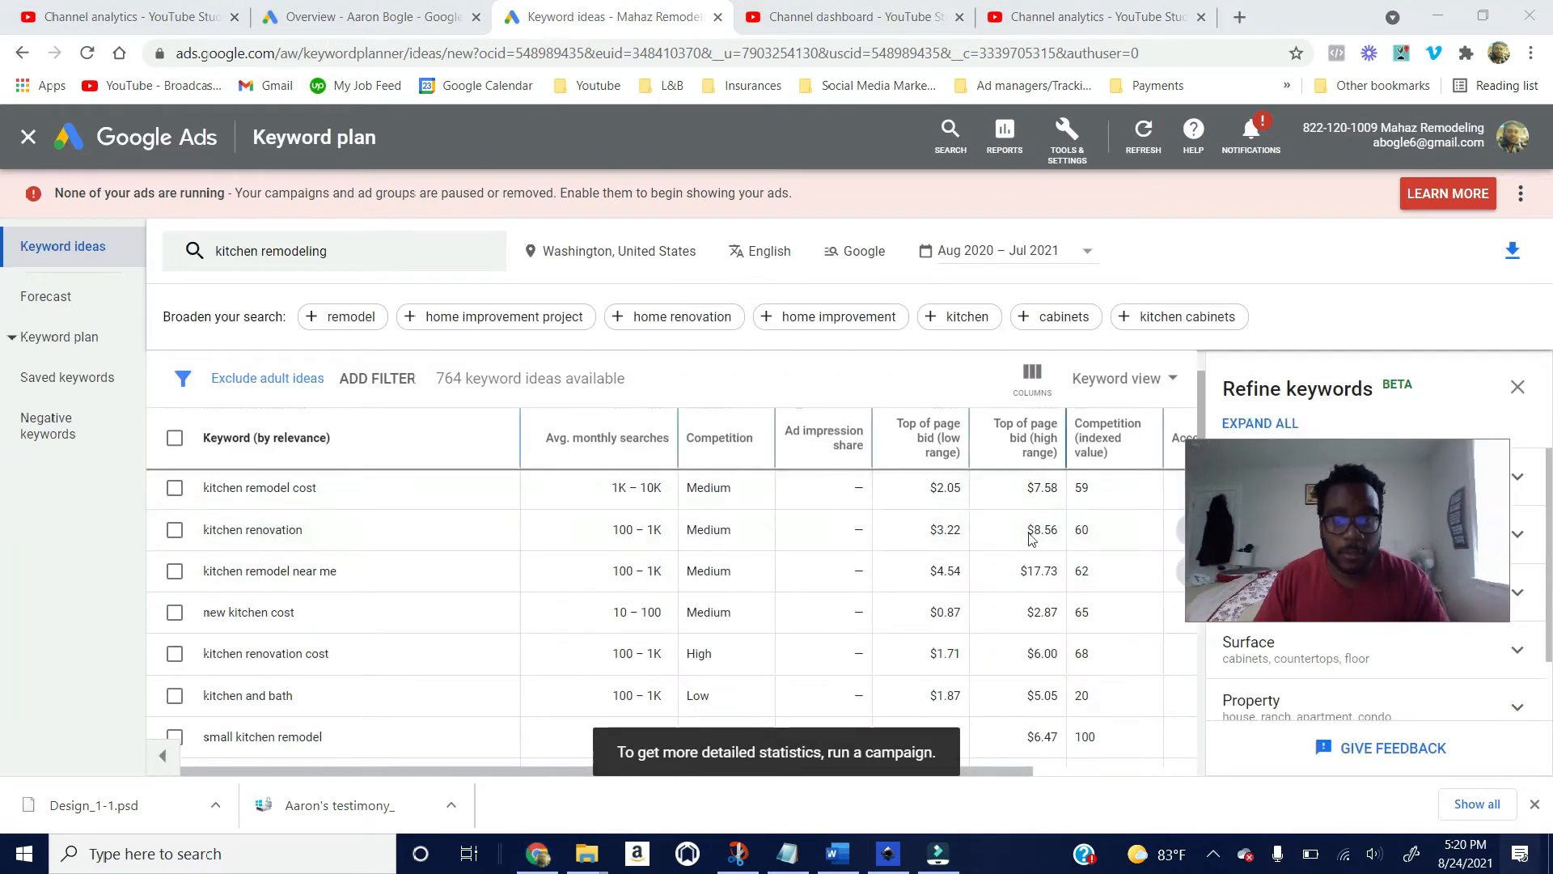
scroll(994, 676, up, 2)
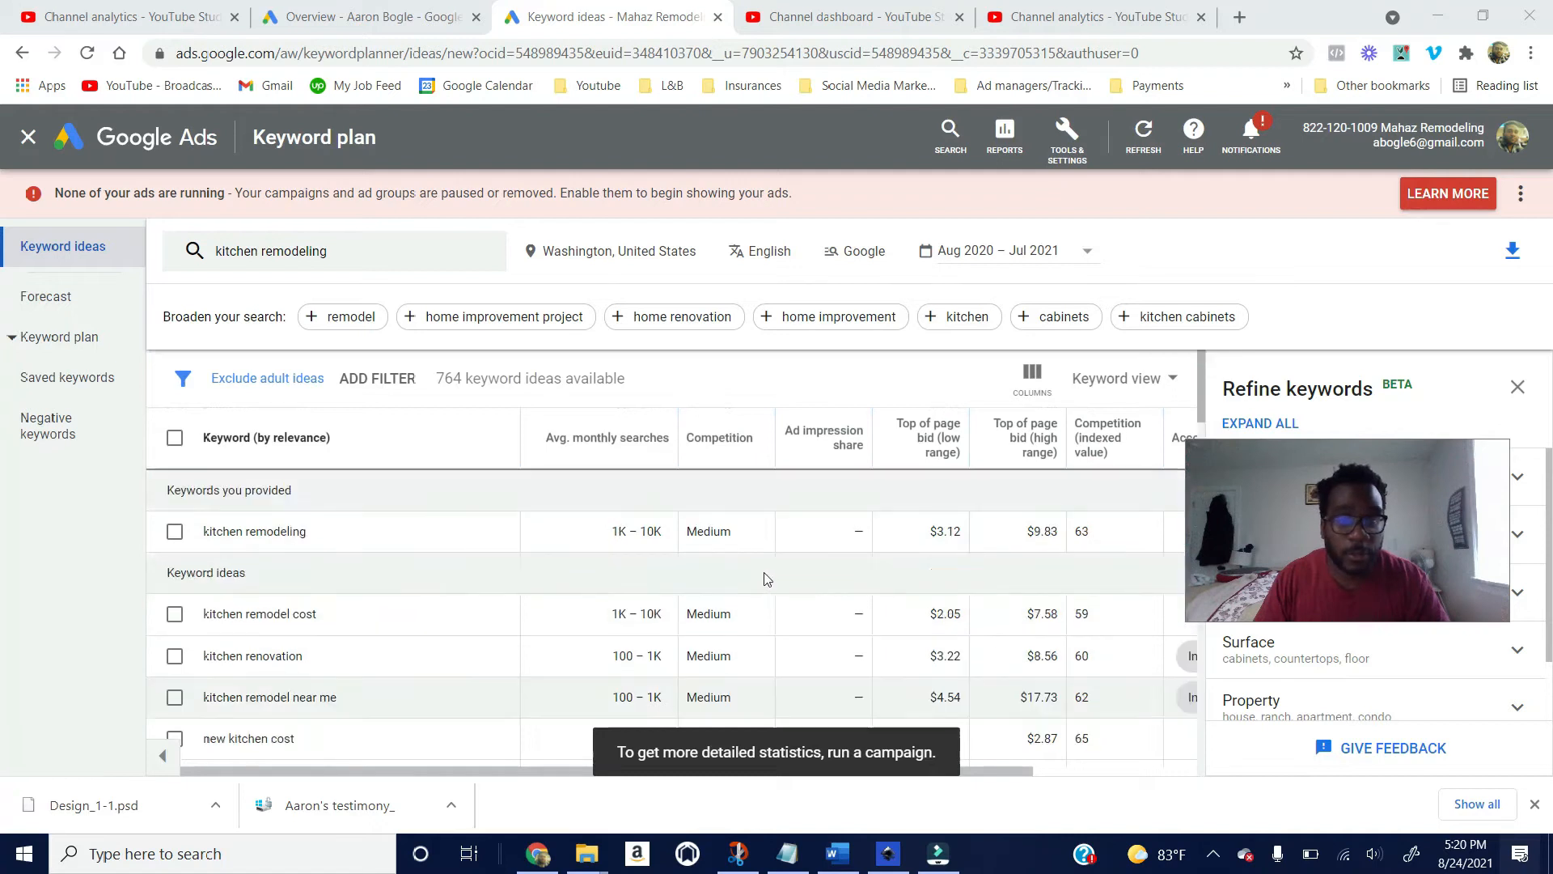
click(615, 442)
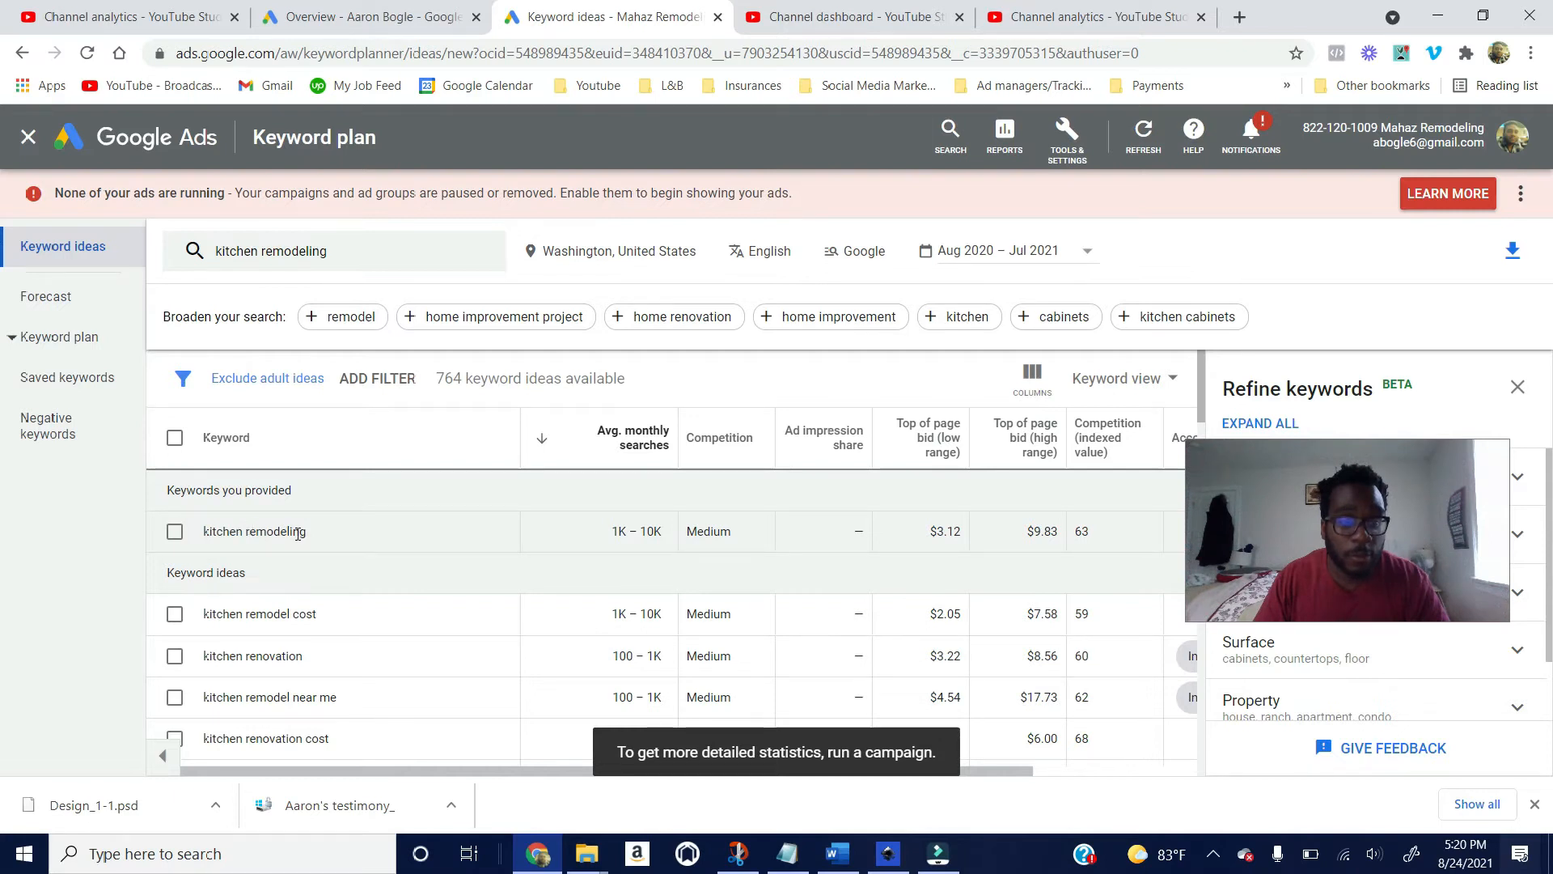
Step: Compare "kitchen remodeling" with the ideas "kitchen renovation" and "kitchen remodel near me" to judge how closely they are related
scroll(297, 533, down, 1)
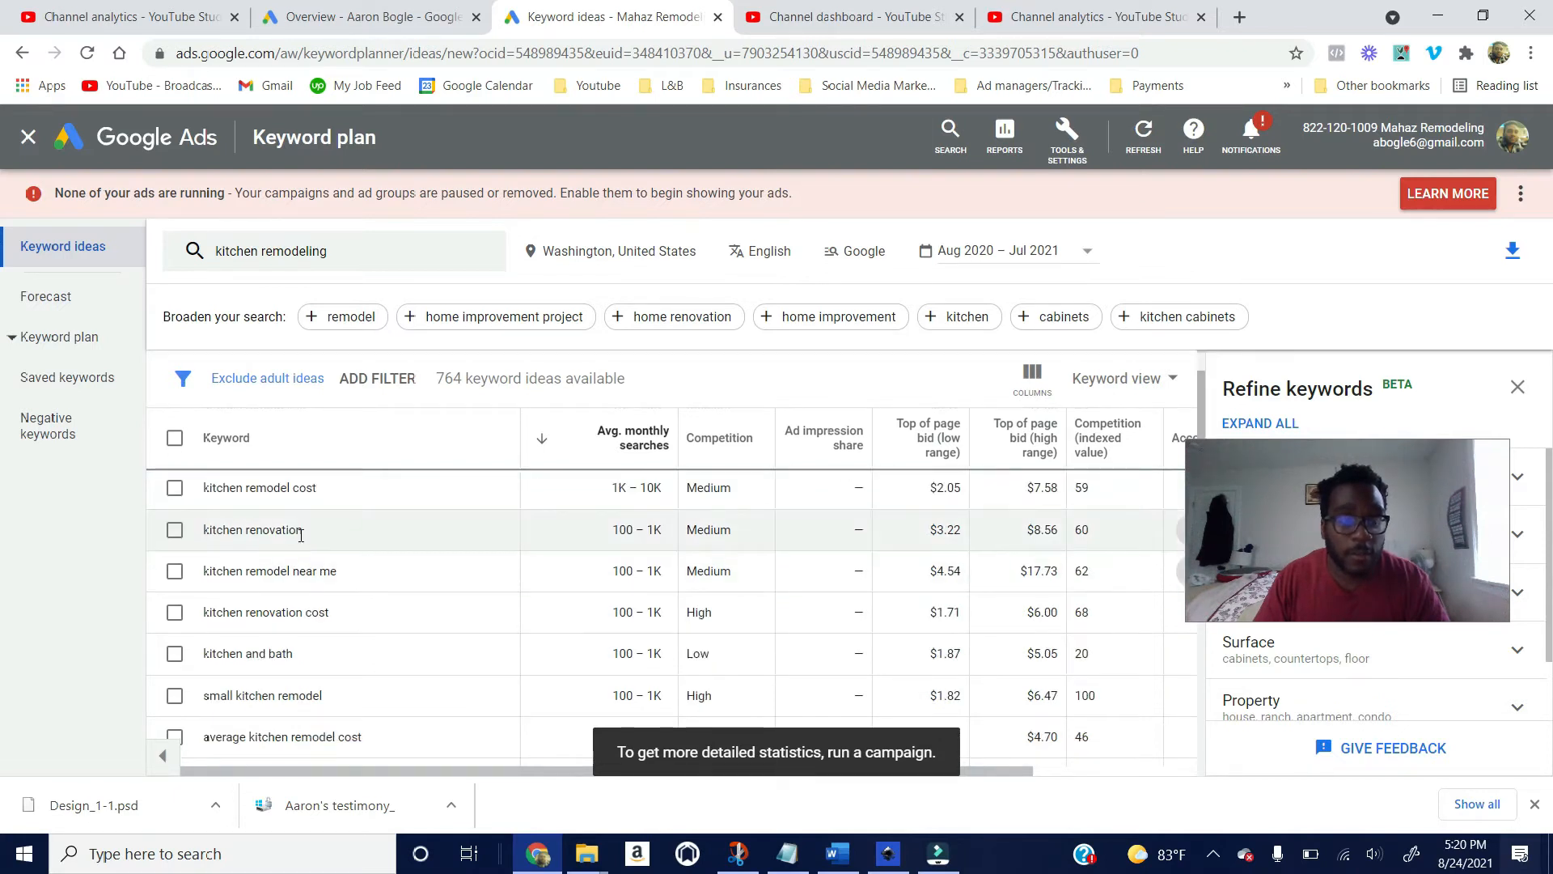
drag(302, 534, 215, 533)
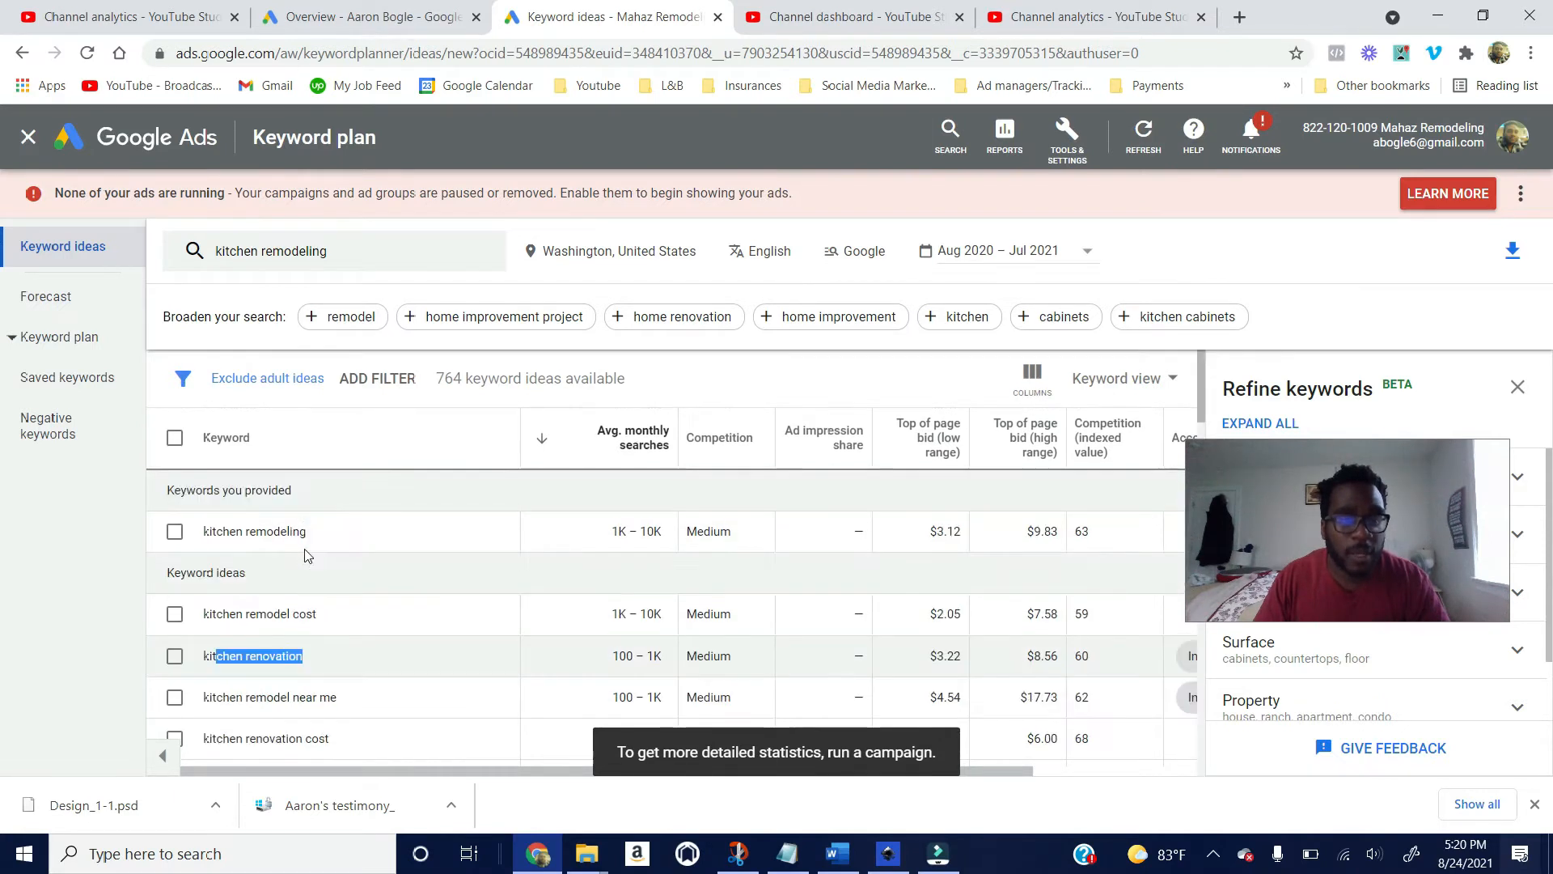
click(322, 535)
drag(322, 535, 207, 532)
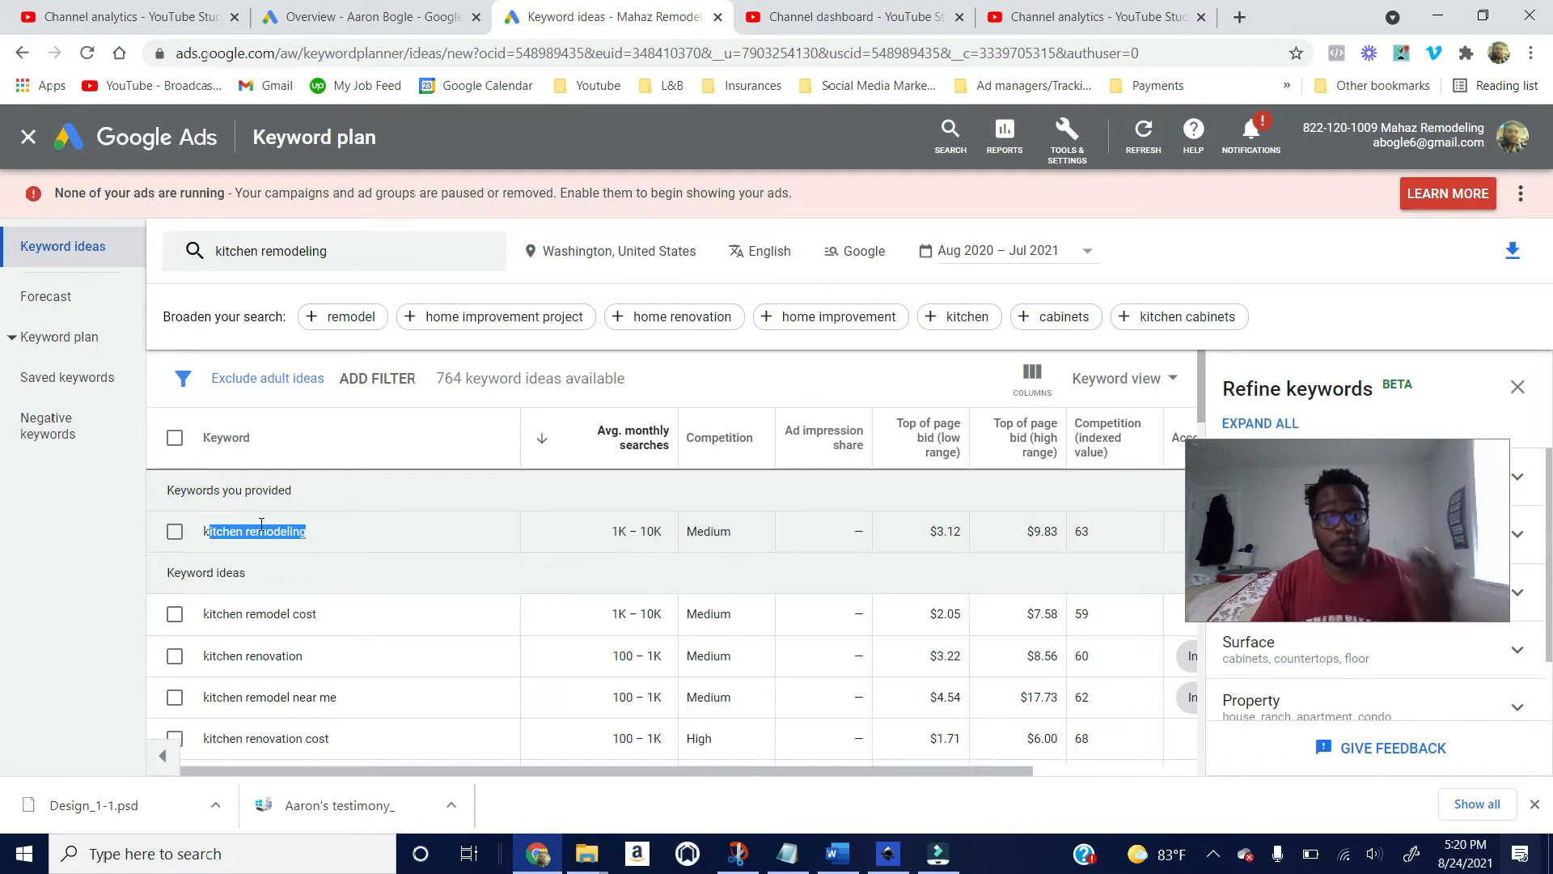
drag(338, 700, 208, 704)
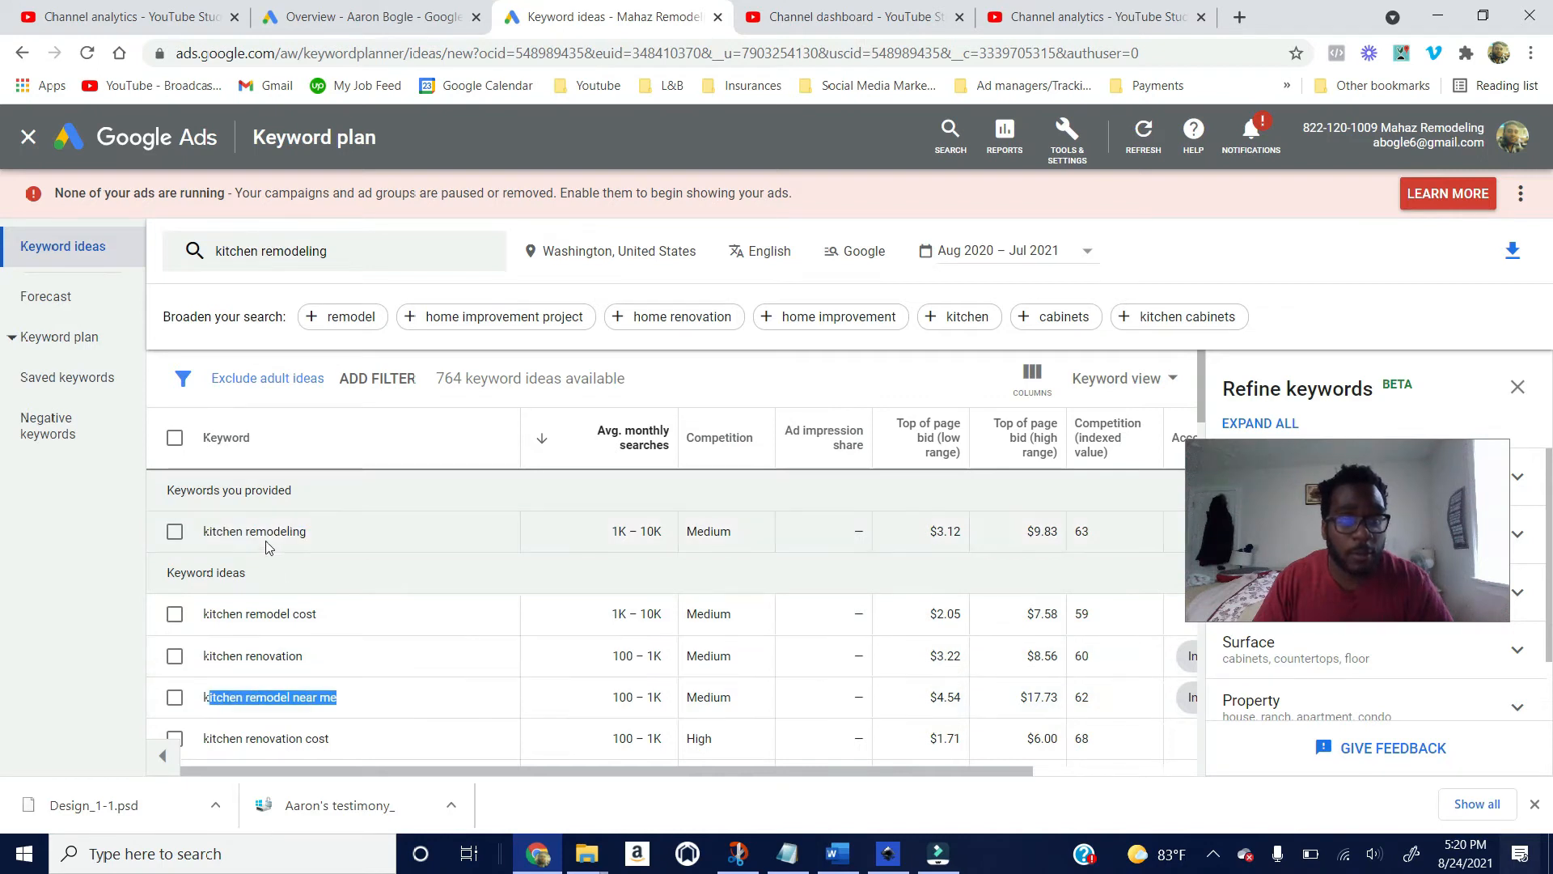
scroll(275, 531, down, 2)
scroll(277, 544, up, 2)
Step: Select the keyword "kitchen remodeling" and choose the existing Remodels campaign as its destination
click(170, 536)
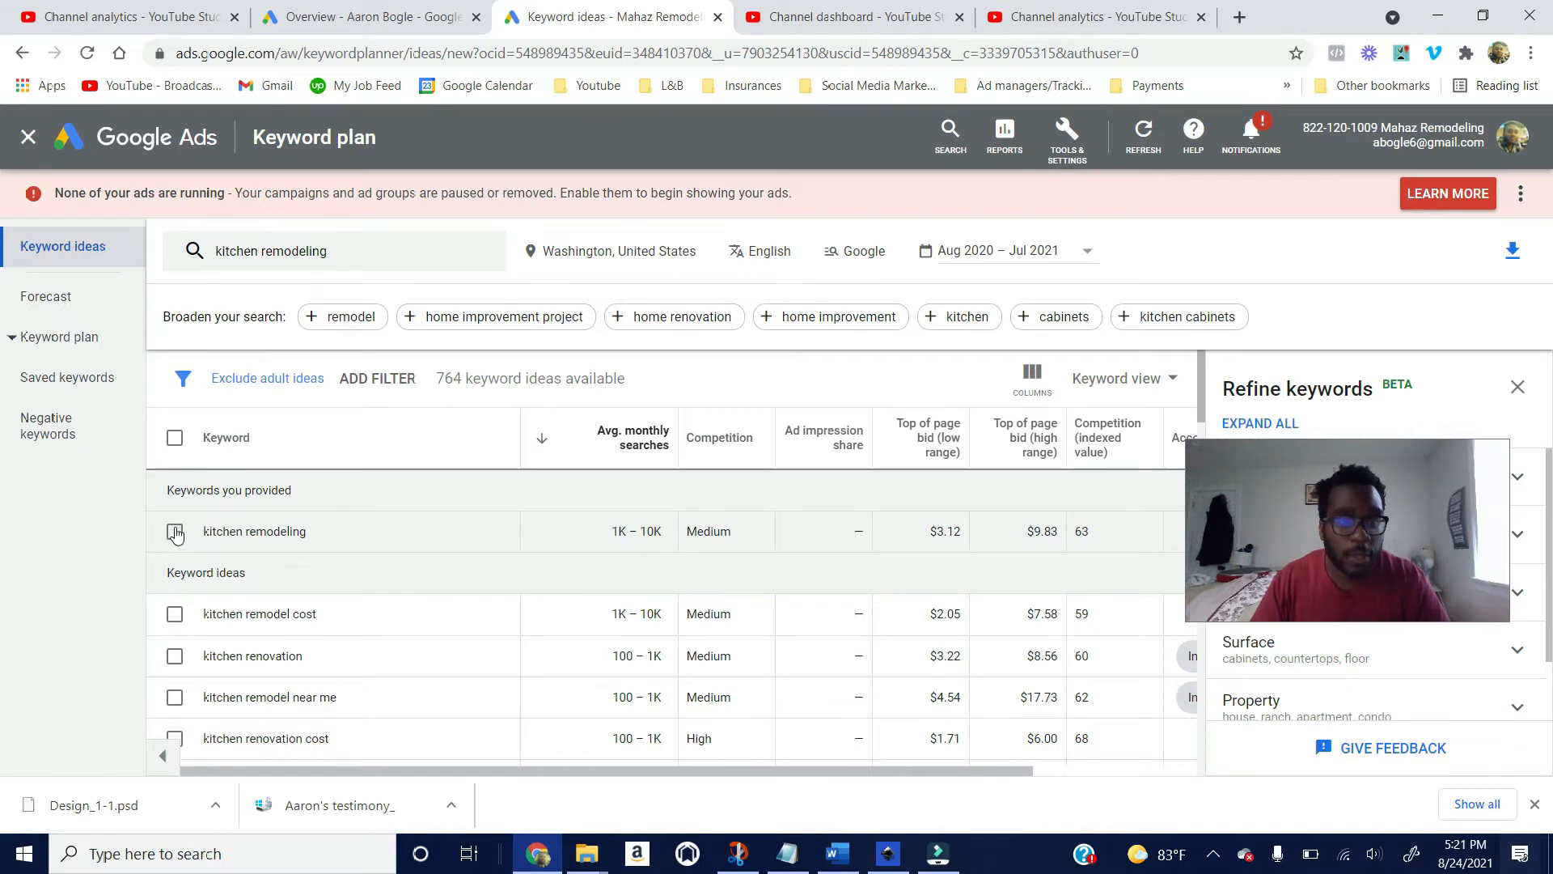
click(175, 533)
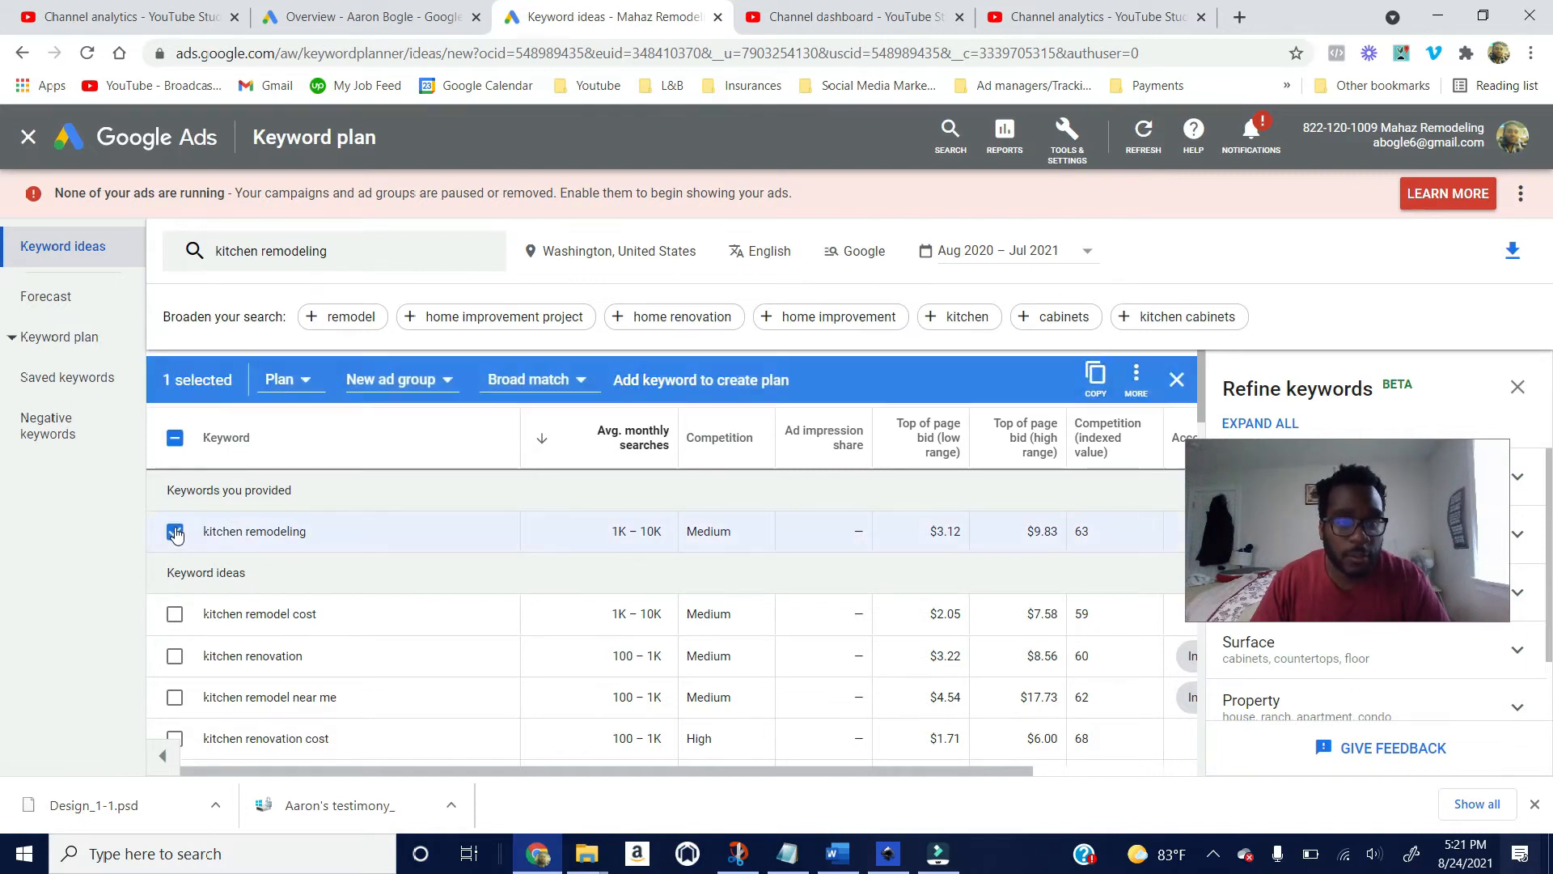
click(281, 382)
click(274, 458)
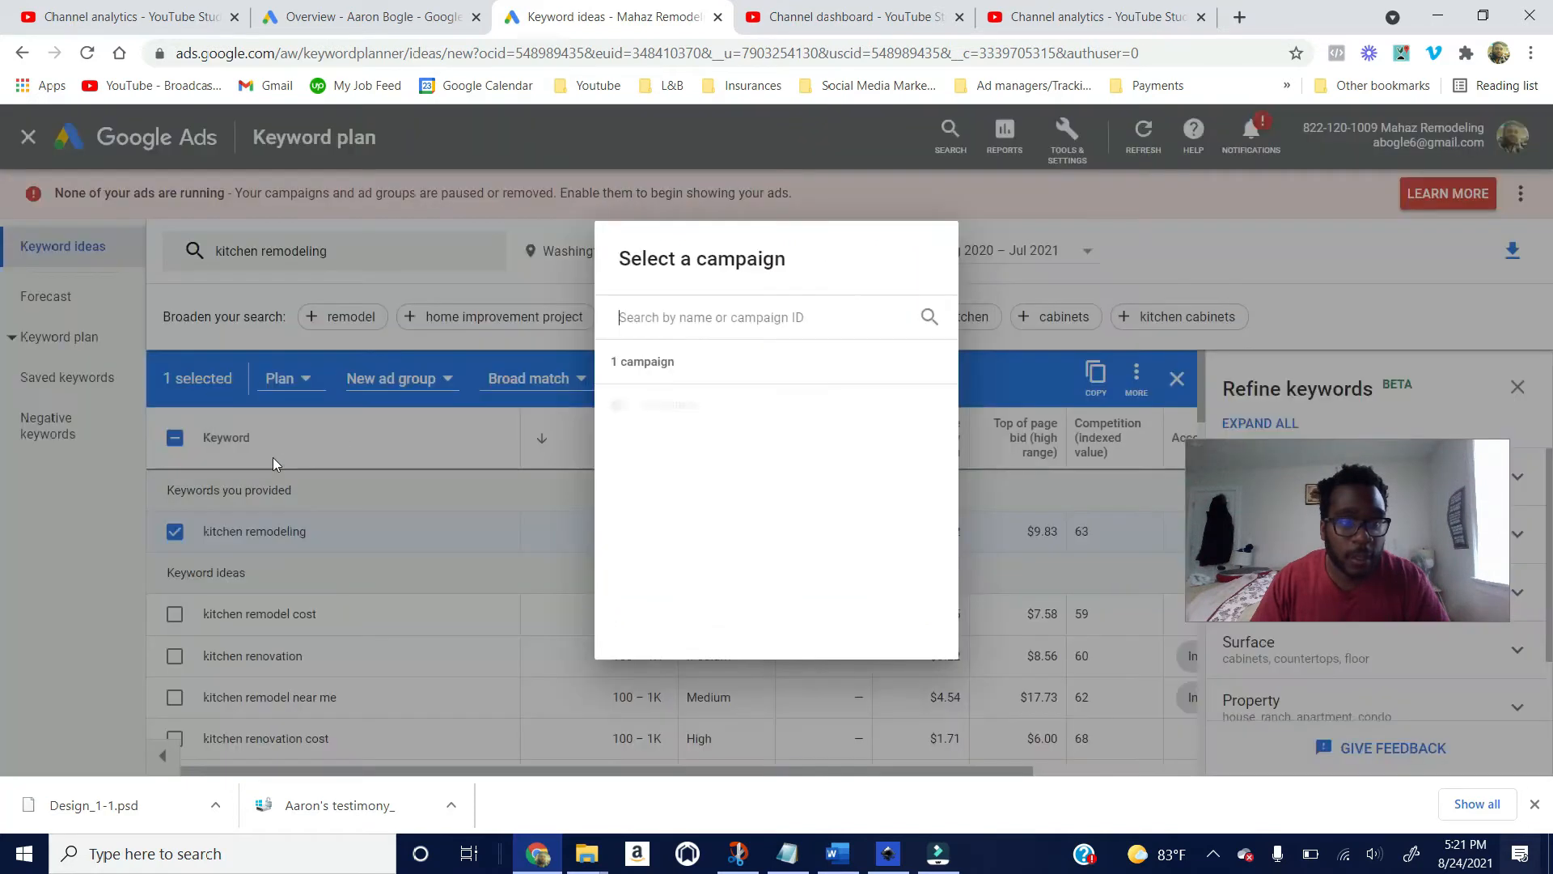
click(663, 404)
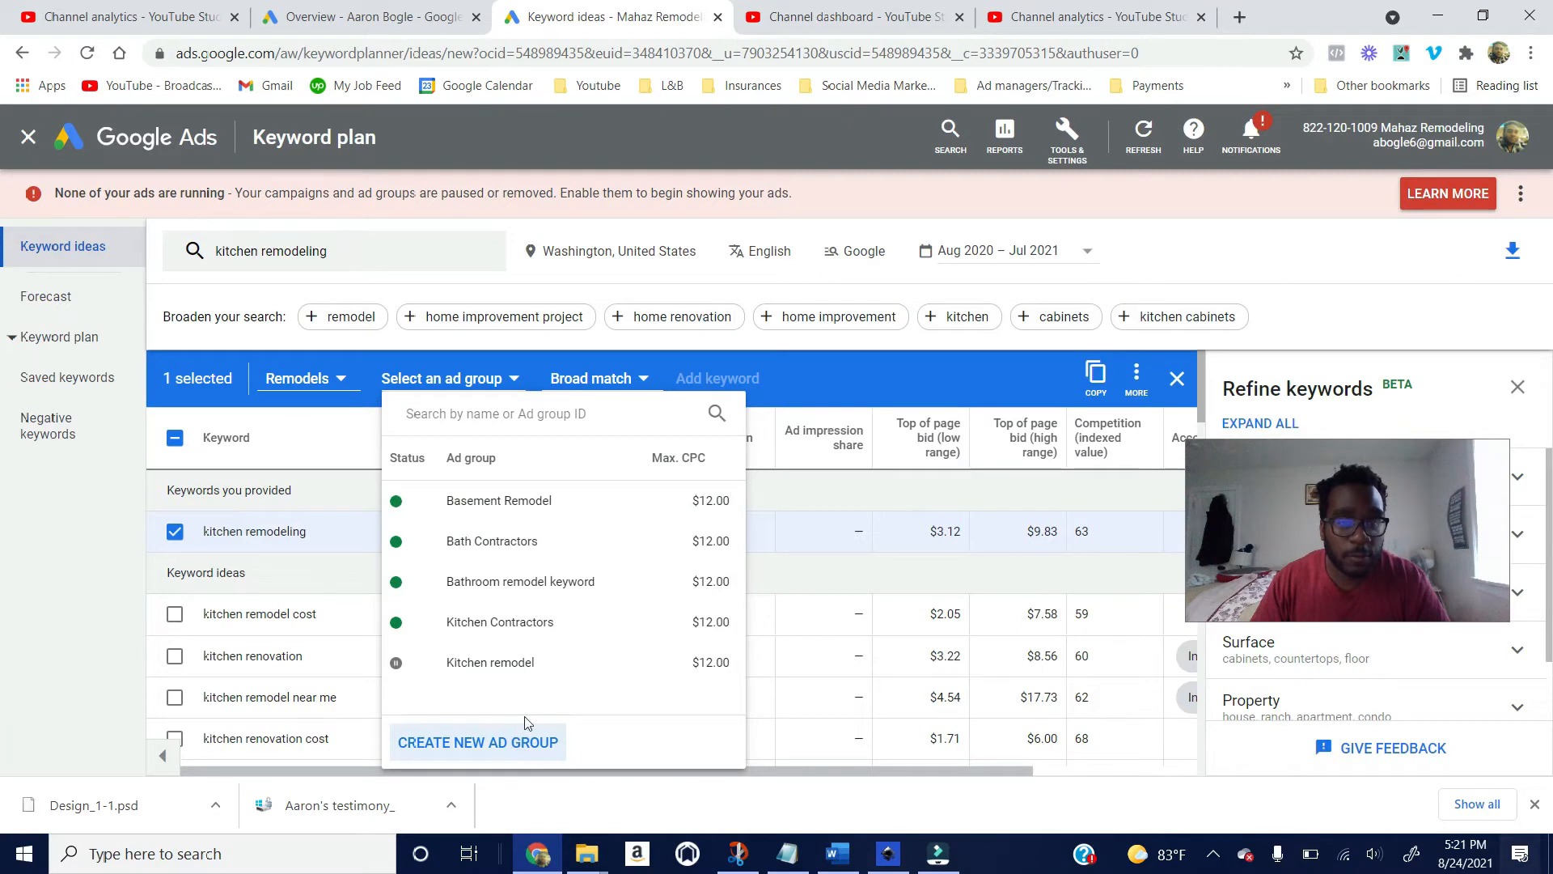
Step: Define a new ad group named "kitchen remodel" with a maximum CPC of $6.81 as the keyword's destination
click(510, 732)
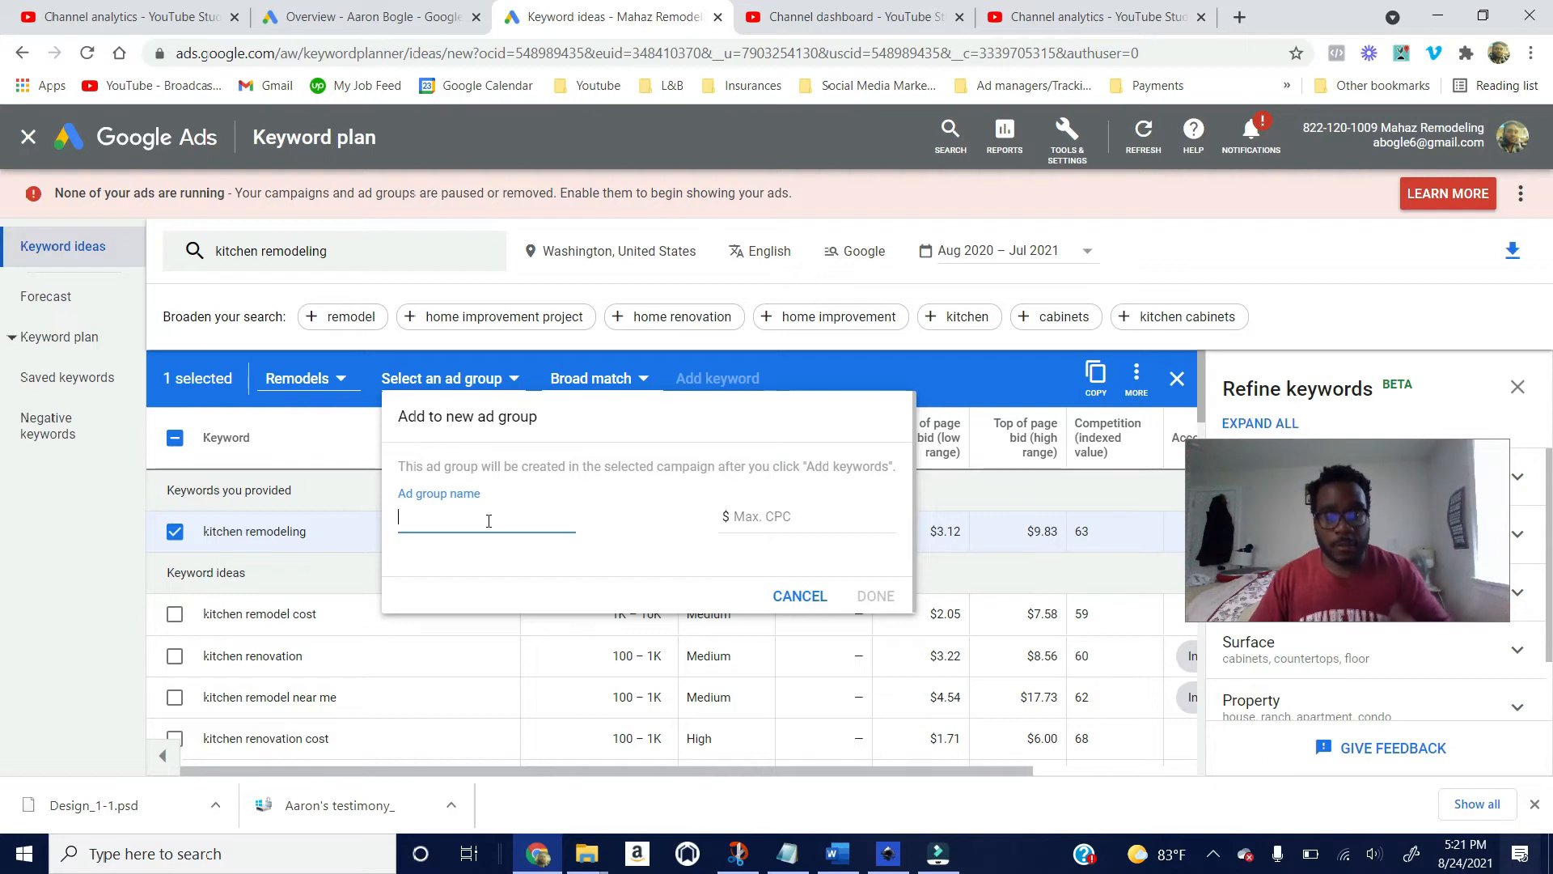
text(kitchen remodel)
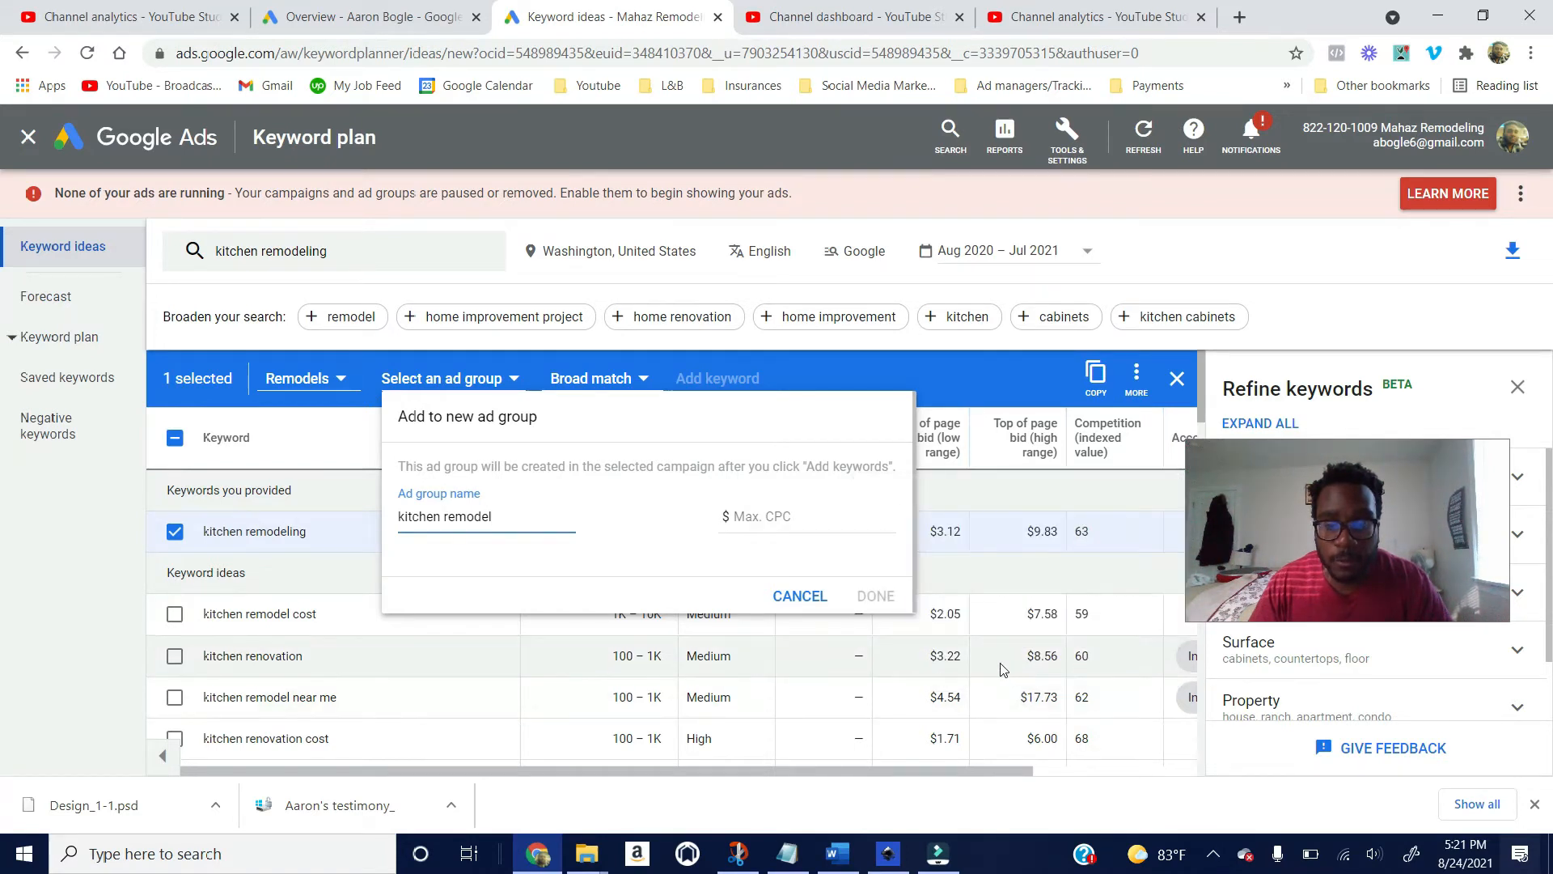
scroll(1003, 670, down, 3)
scroll(1001, 674, up, 3)
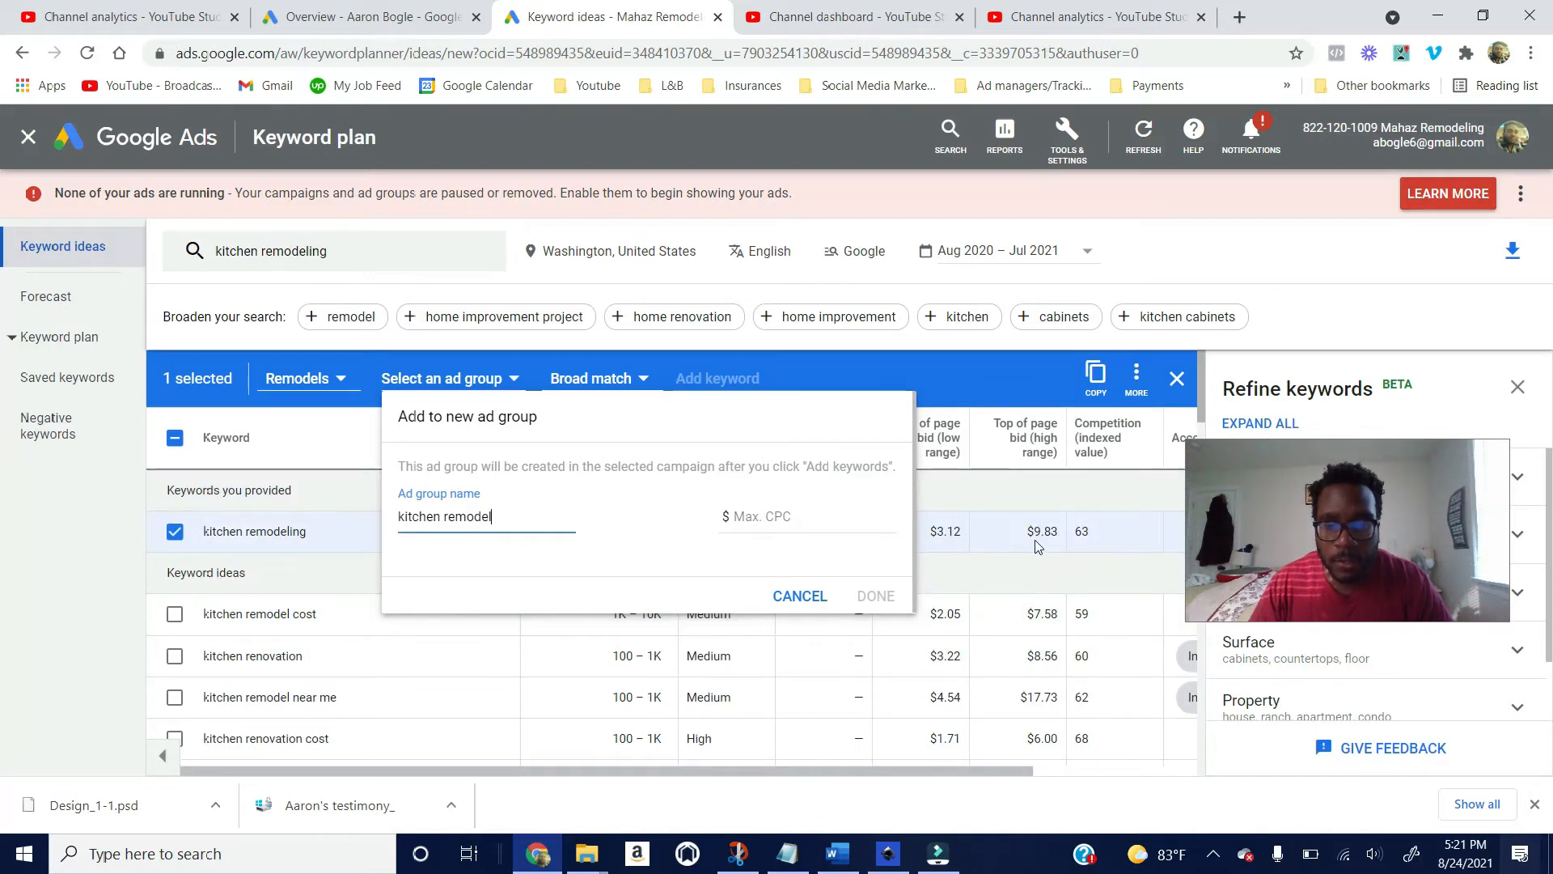
scroll(1037, 547, down, 2)
click(823, 516)
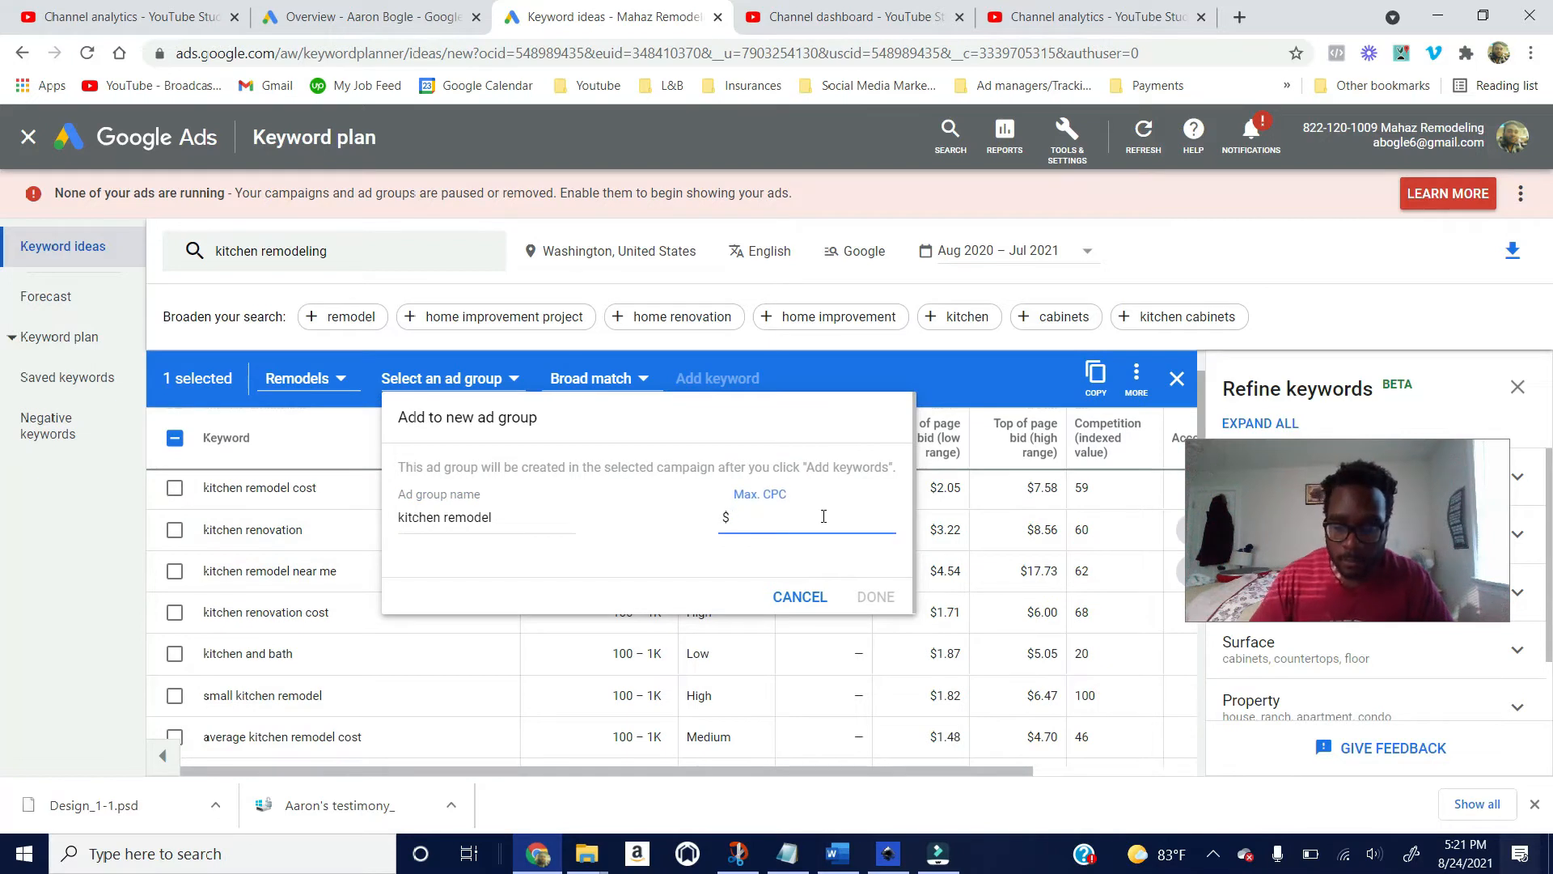
text(6.810)
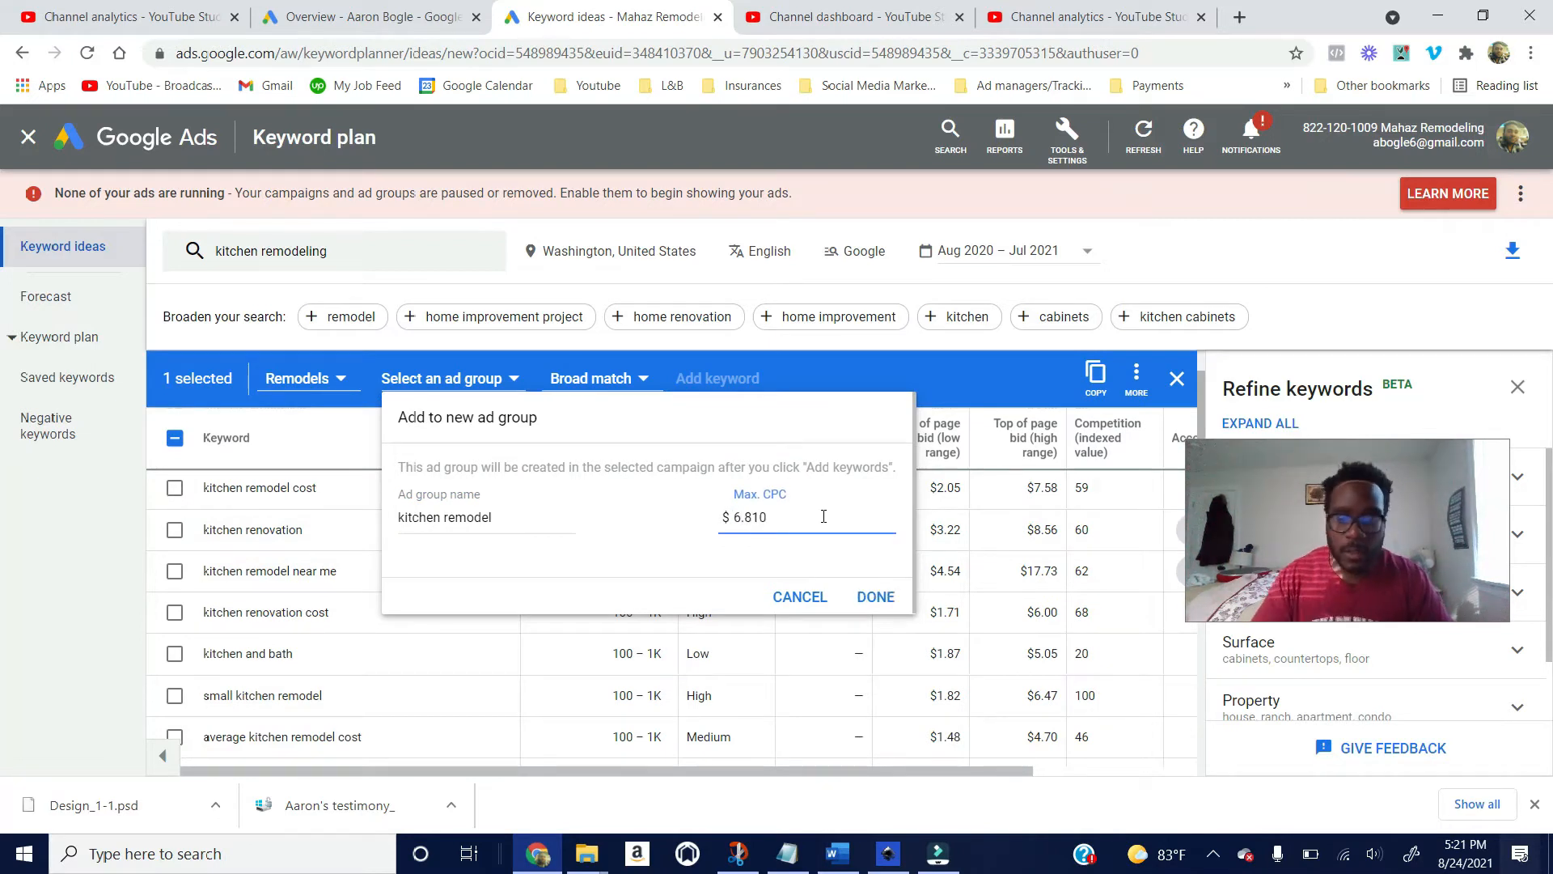
key(BackSpace)
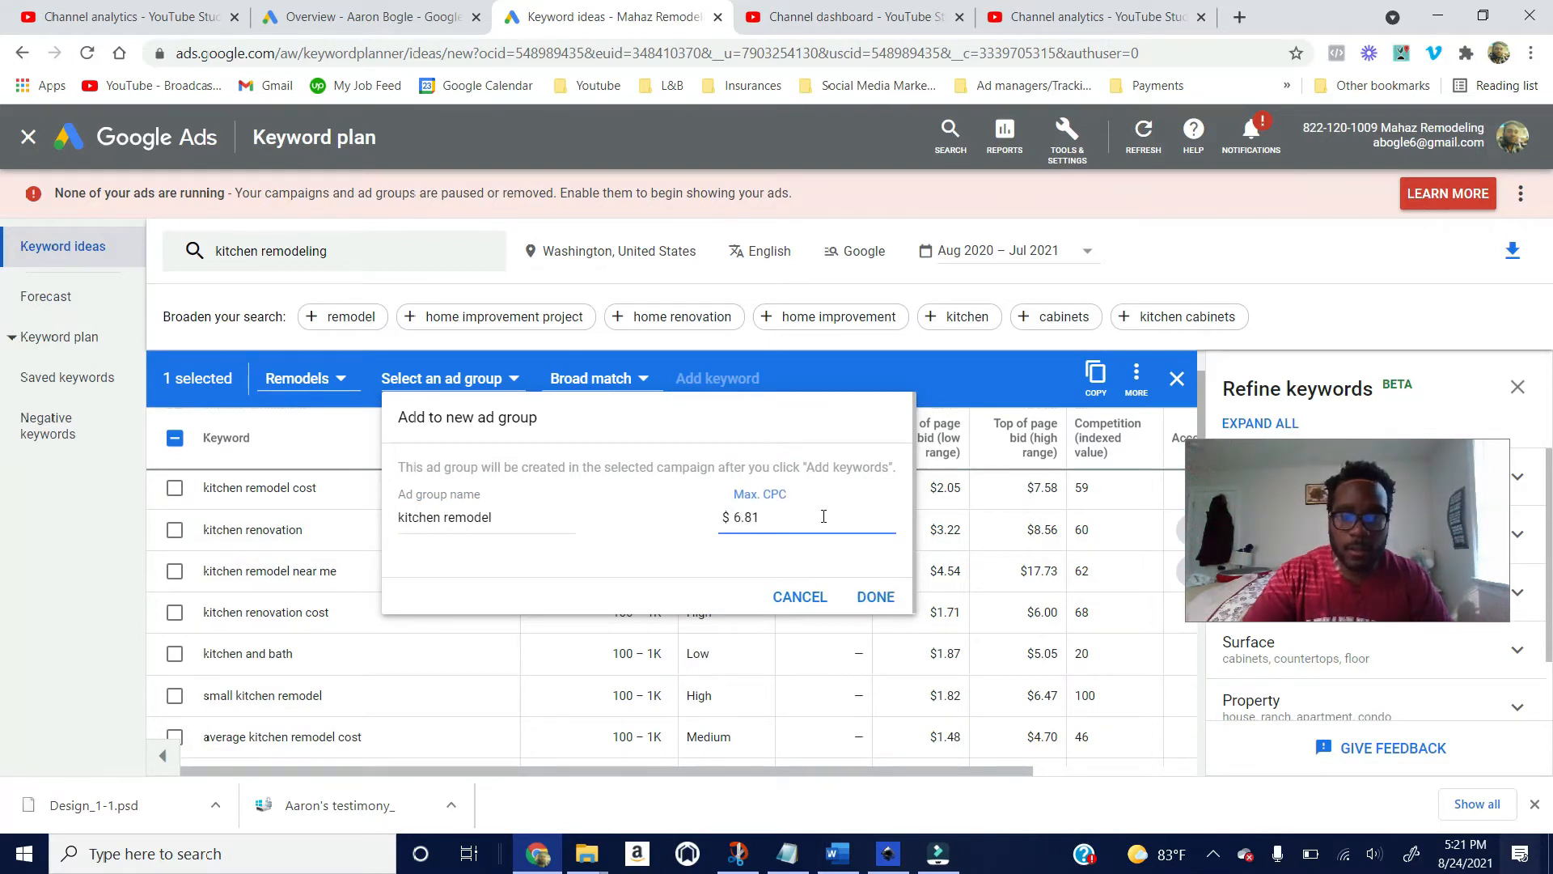
click(875, 597)
Step: Add the keyword ideas "kitchen renovation" and "kitchen remodel near me" to the selection
scroll(837, 576, up, 2)
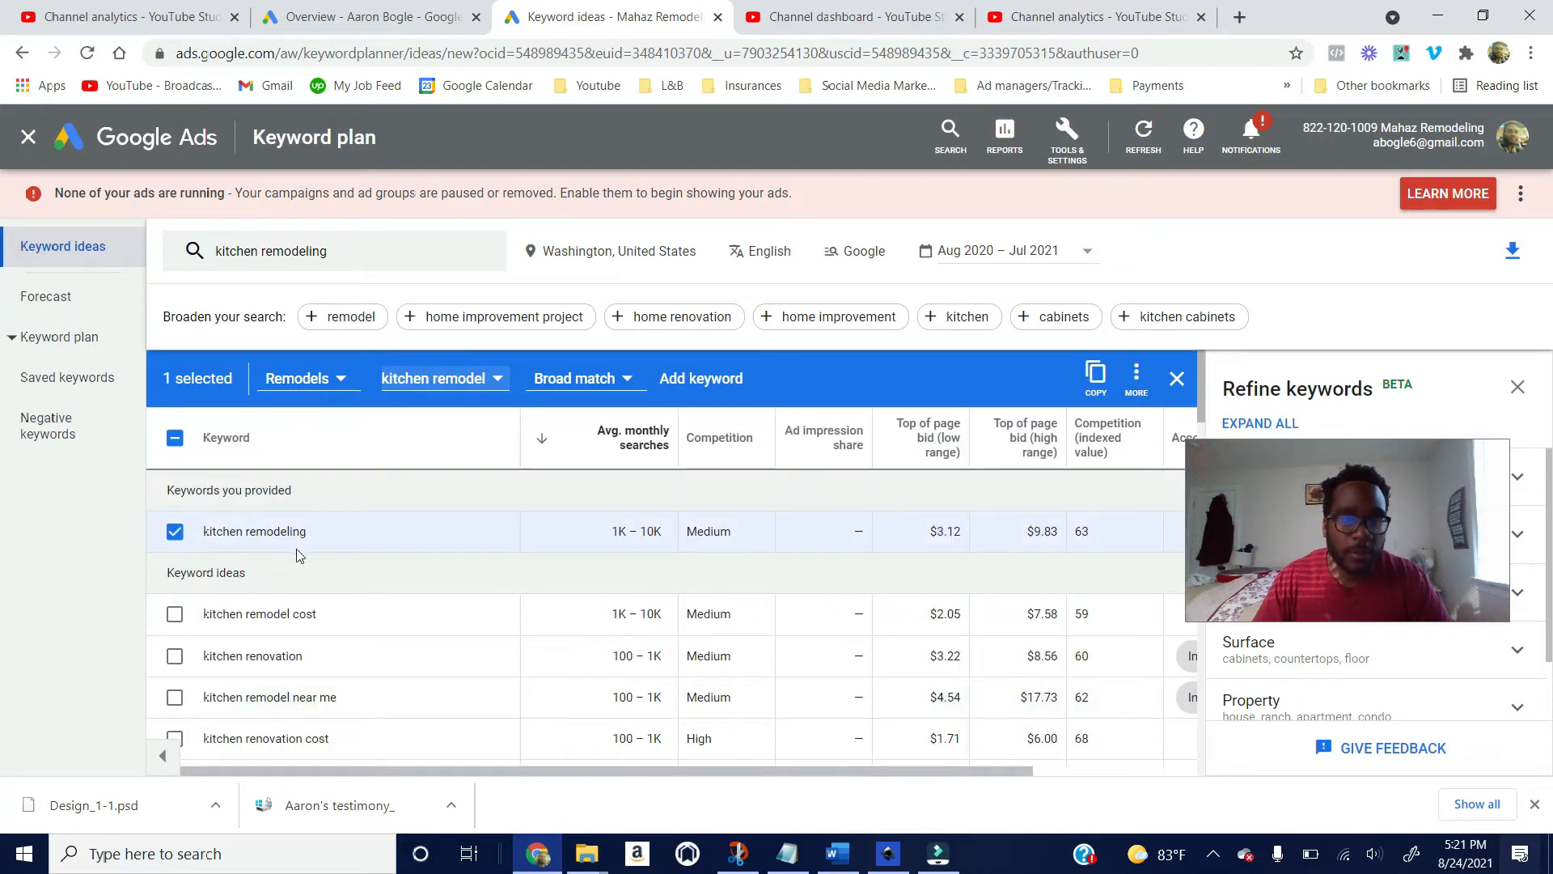
scroll(294, 599, down, 2)
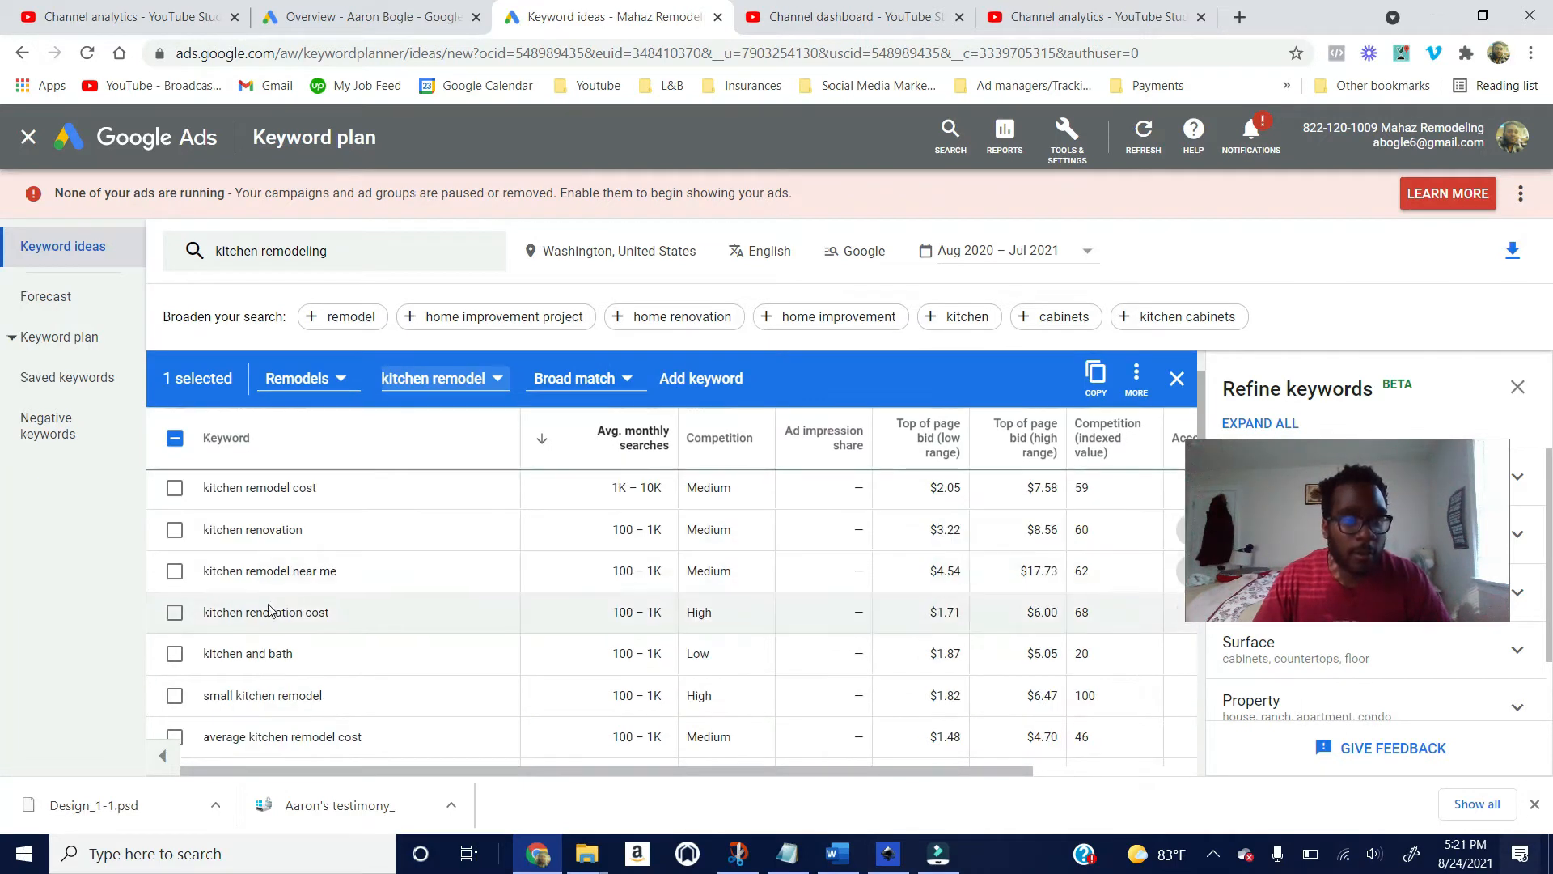
click(174, 530)
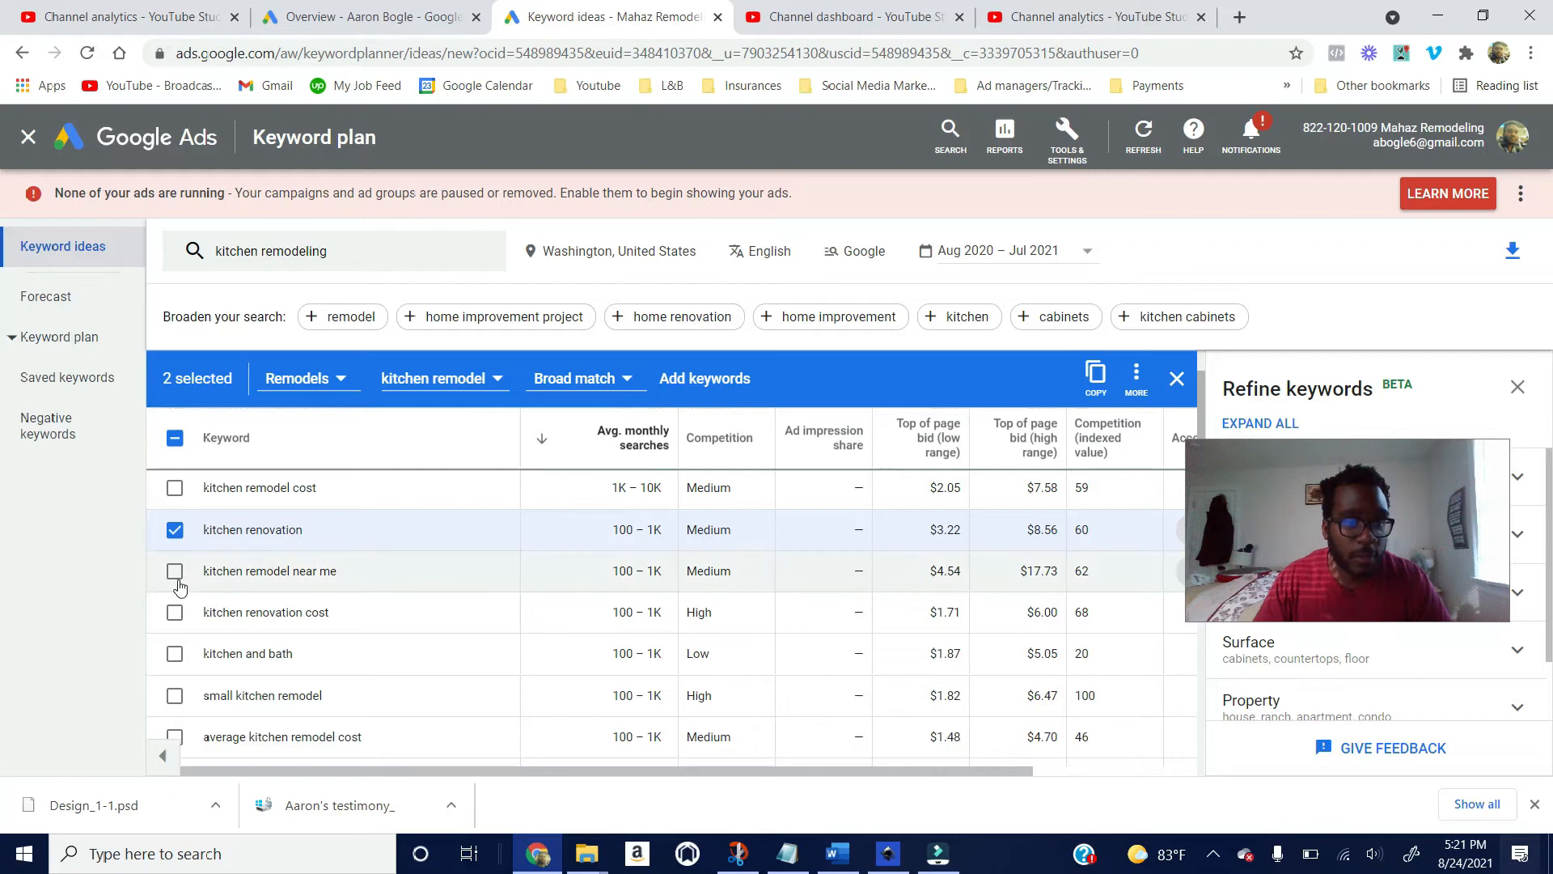
click(175, 571)
Step: Look through the remaining keyword ideas on the page for ones closely related to "kitchen remodeling"
scroll(179, 588, down, 2)
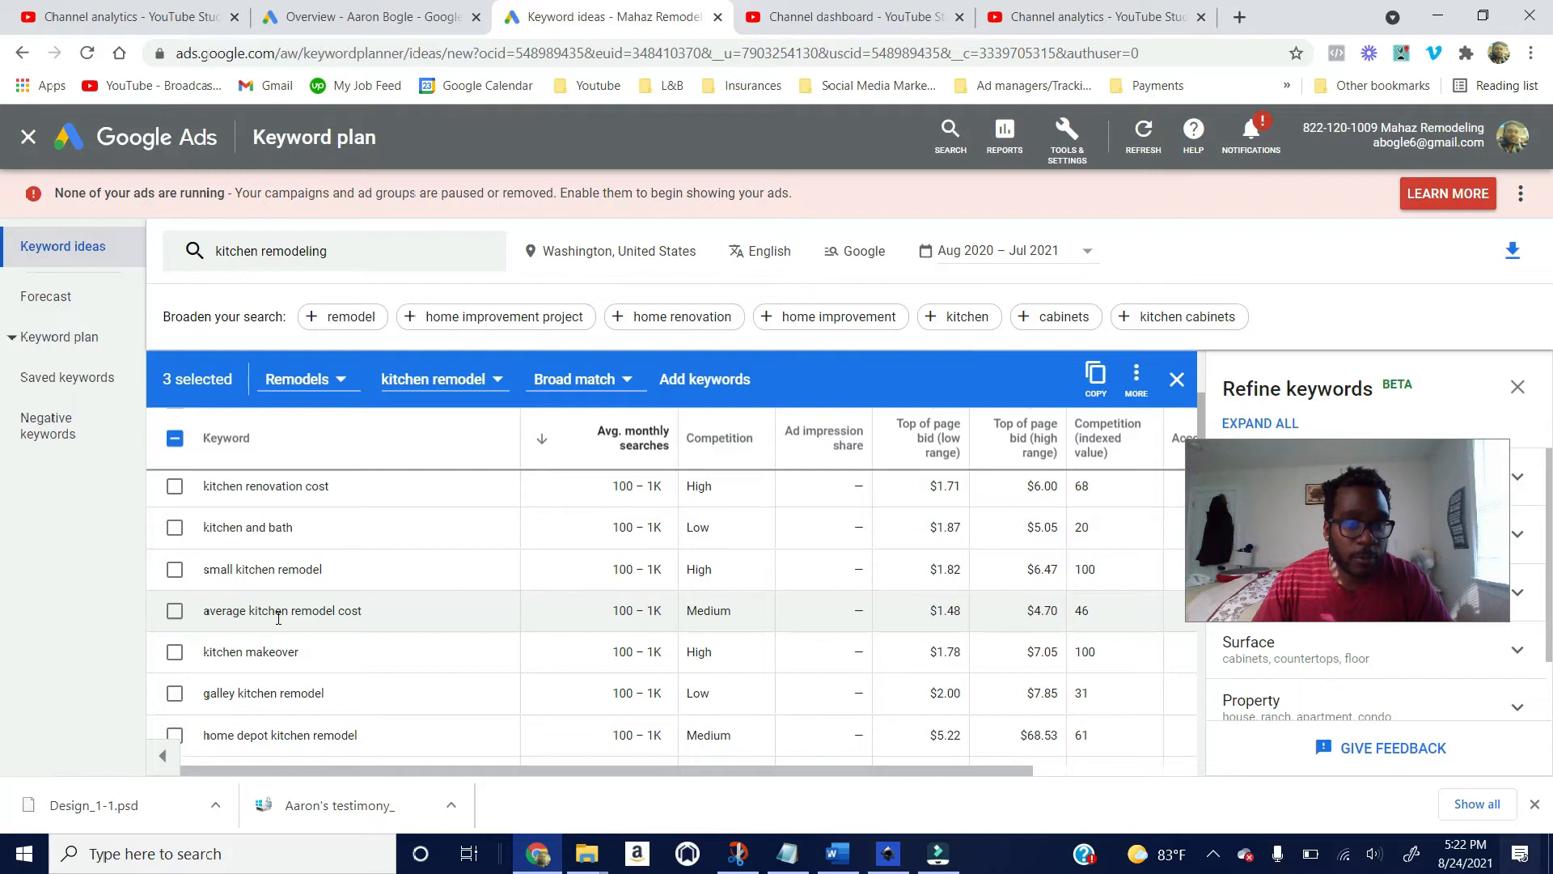
scroll(278, 617, down, 2)
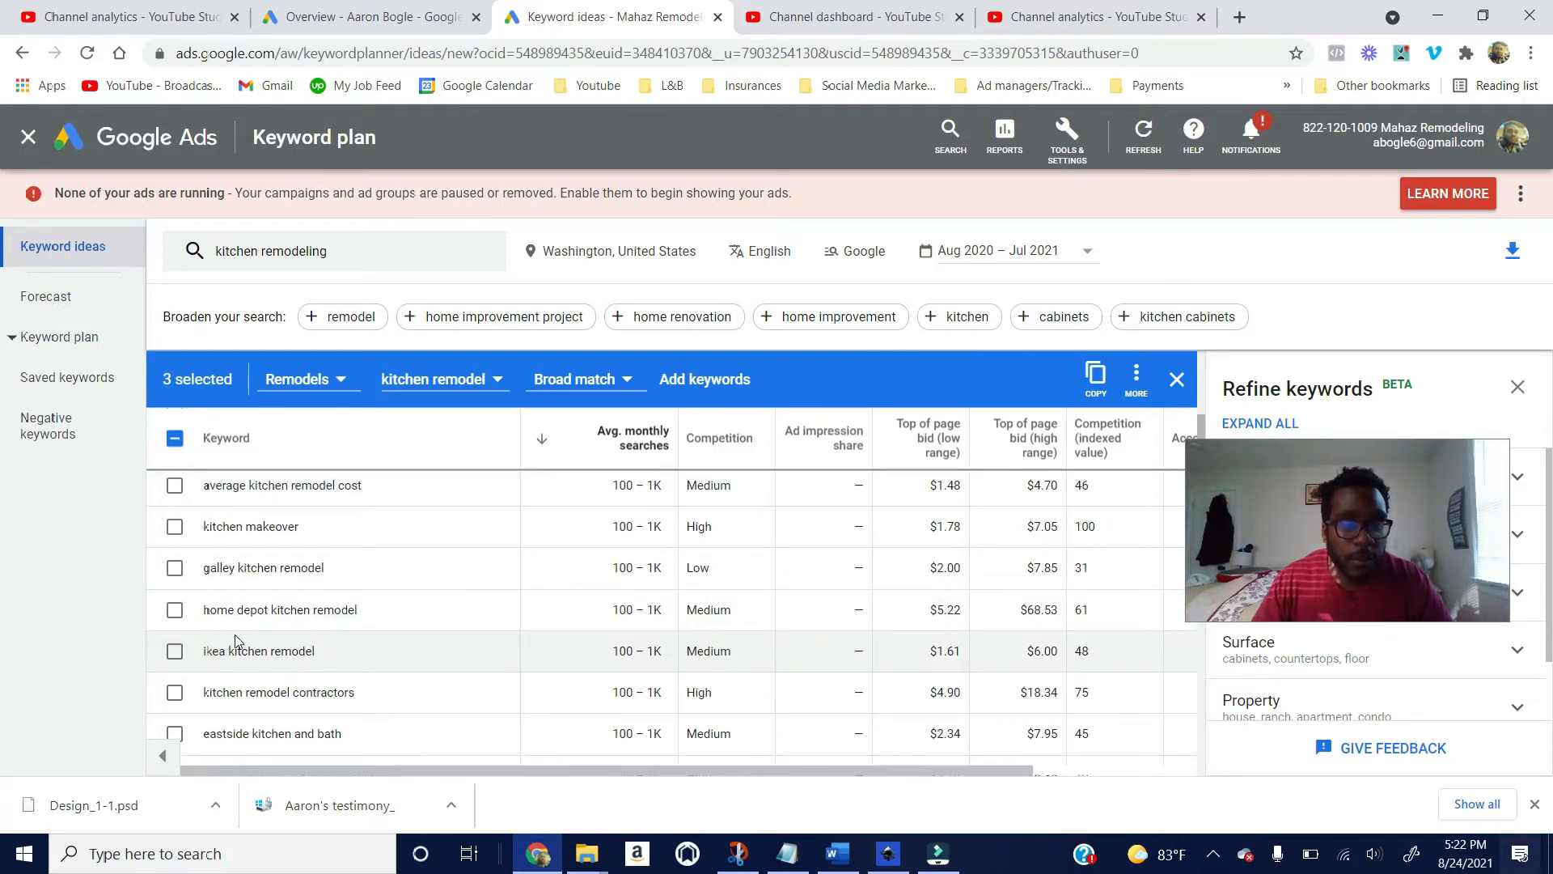
scroll(279, 626, down, 2)
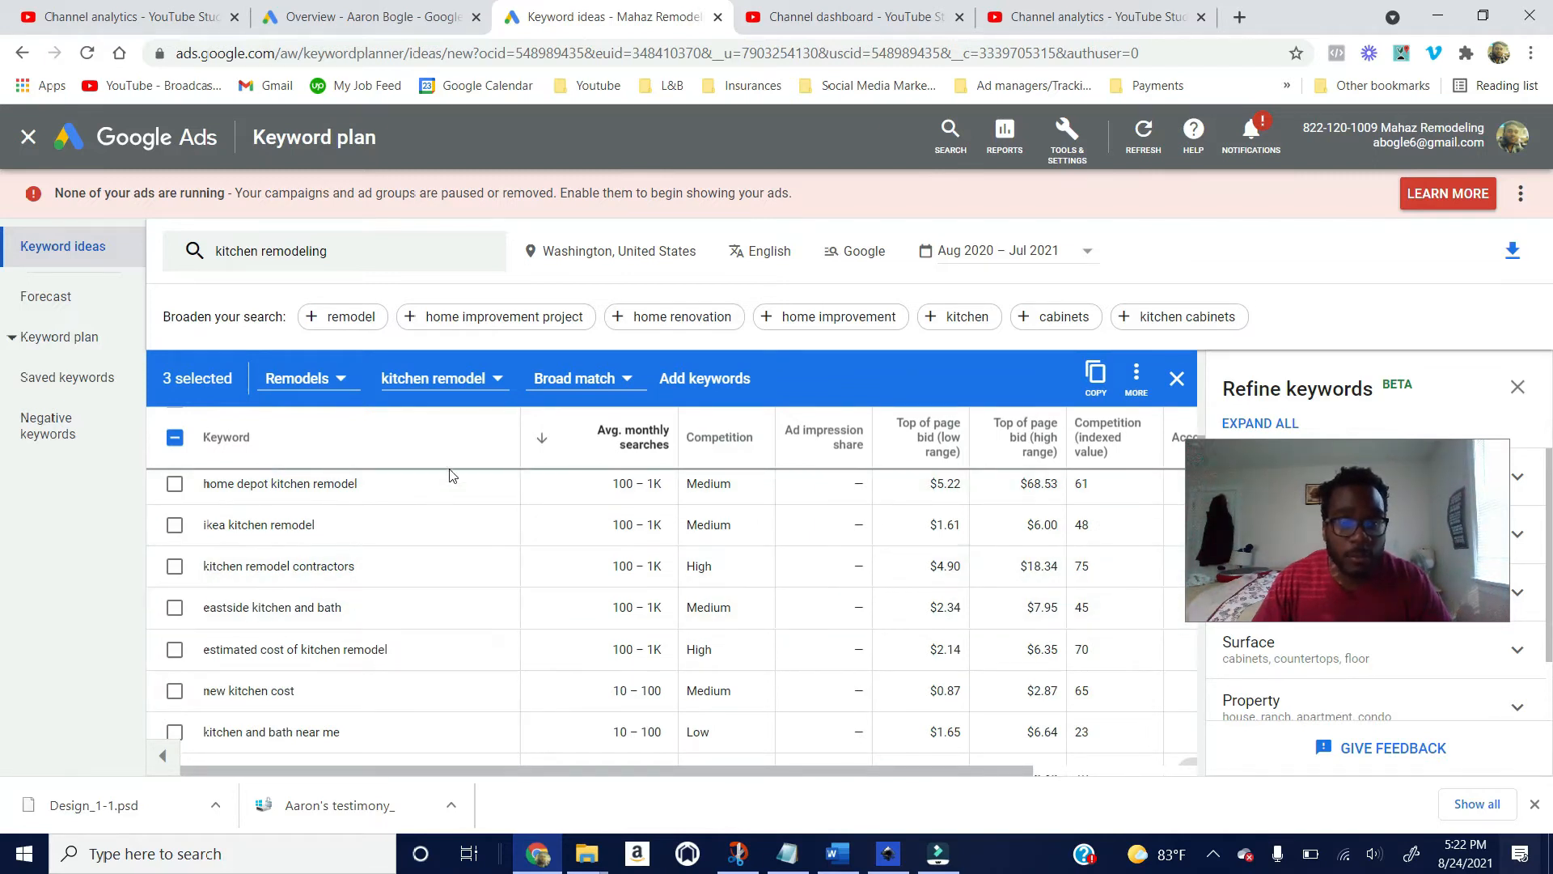
scroll(307, 599, down, 2)
scroll(296, 633, down, 6)
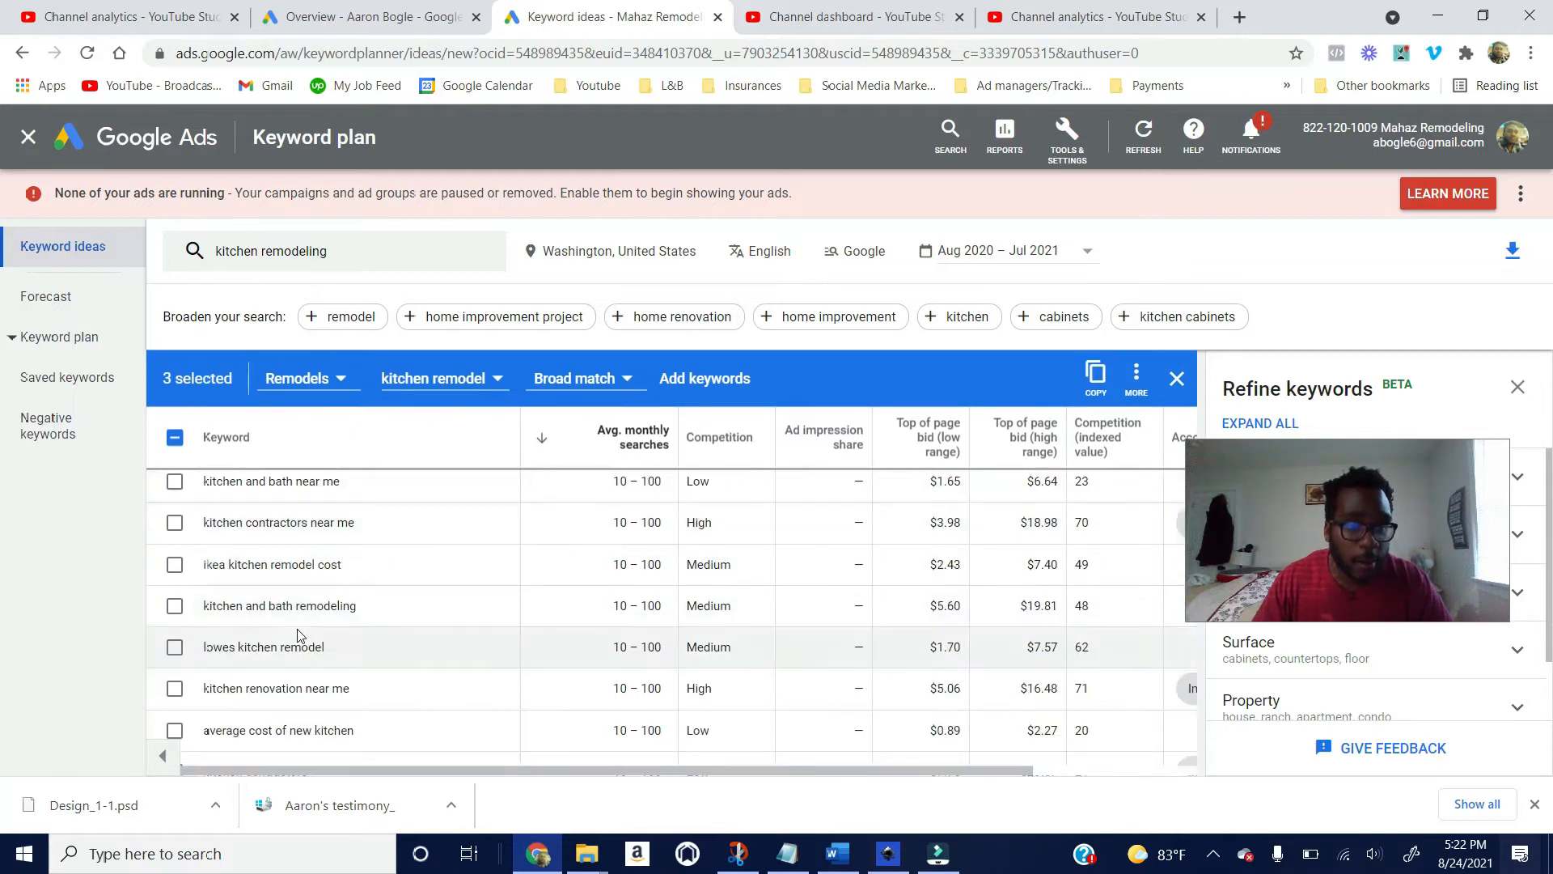
scroll(297, 634, down, 4)
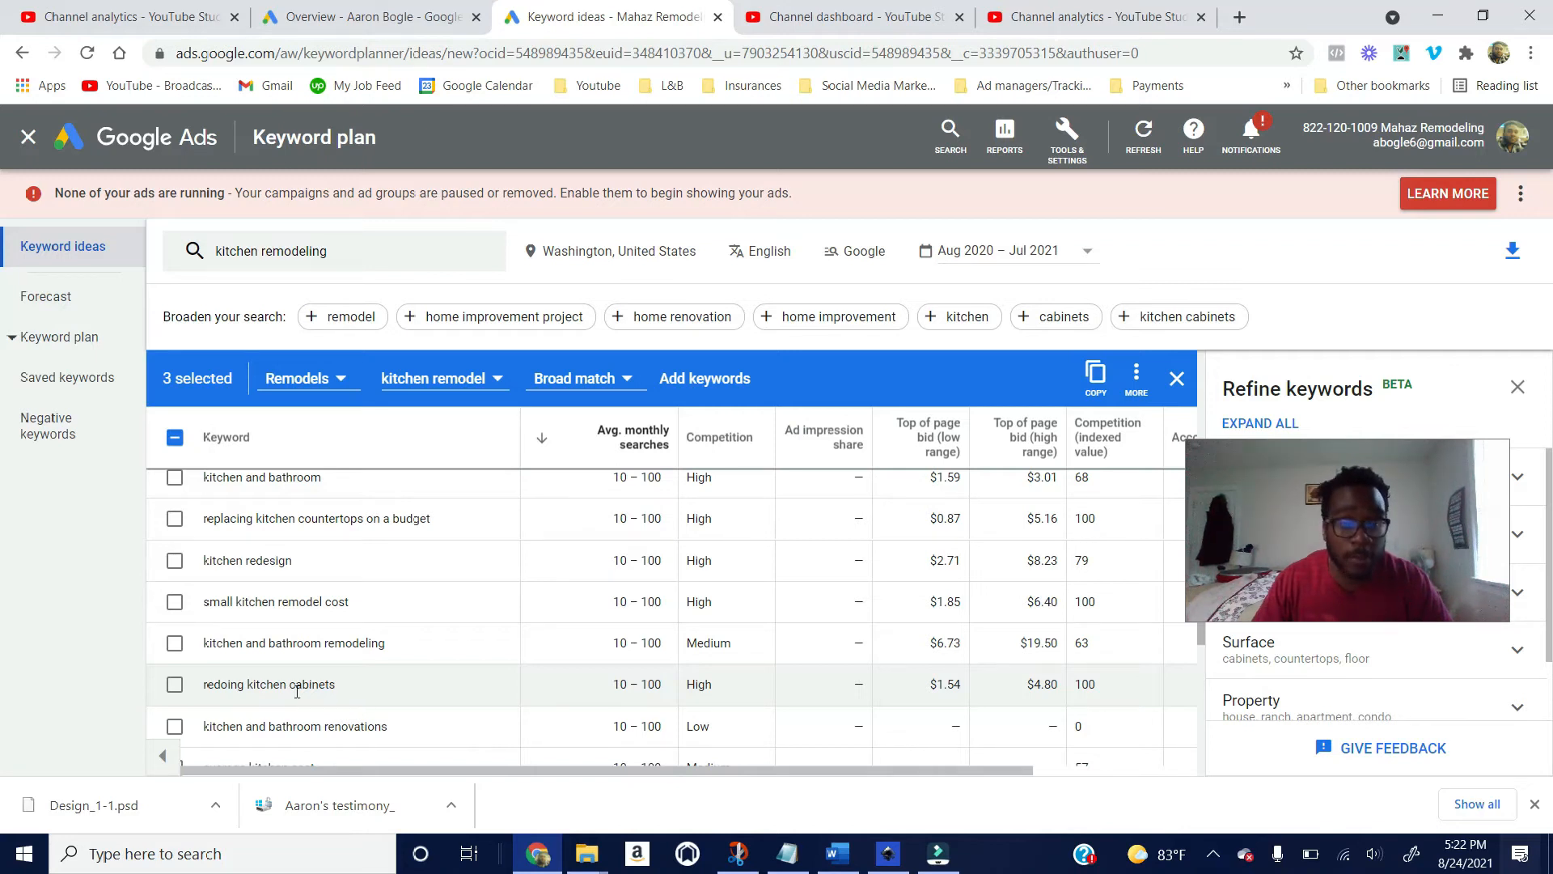
scroll(296, 692, down, 2)
scroll(295, 690, up, 2)
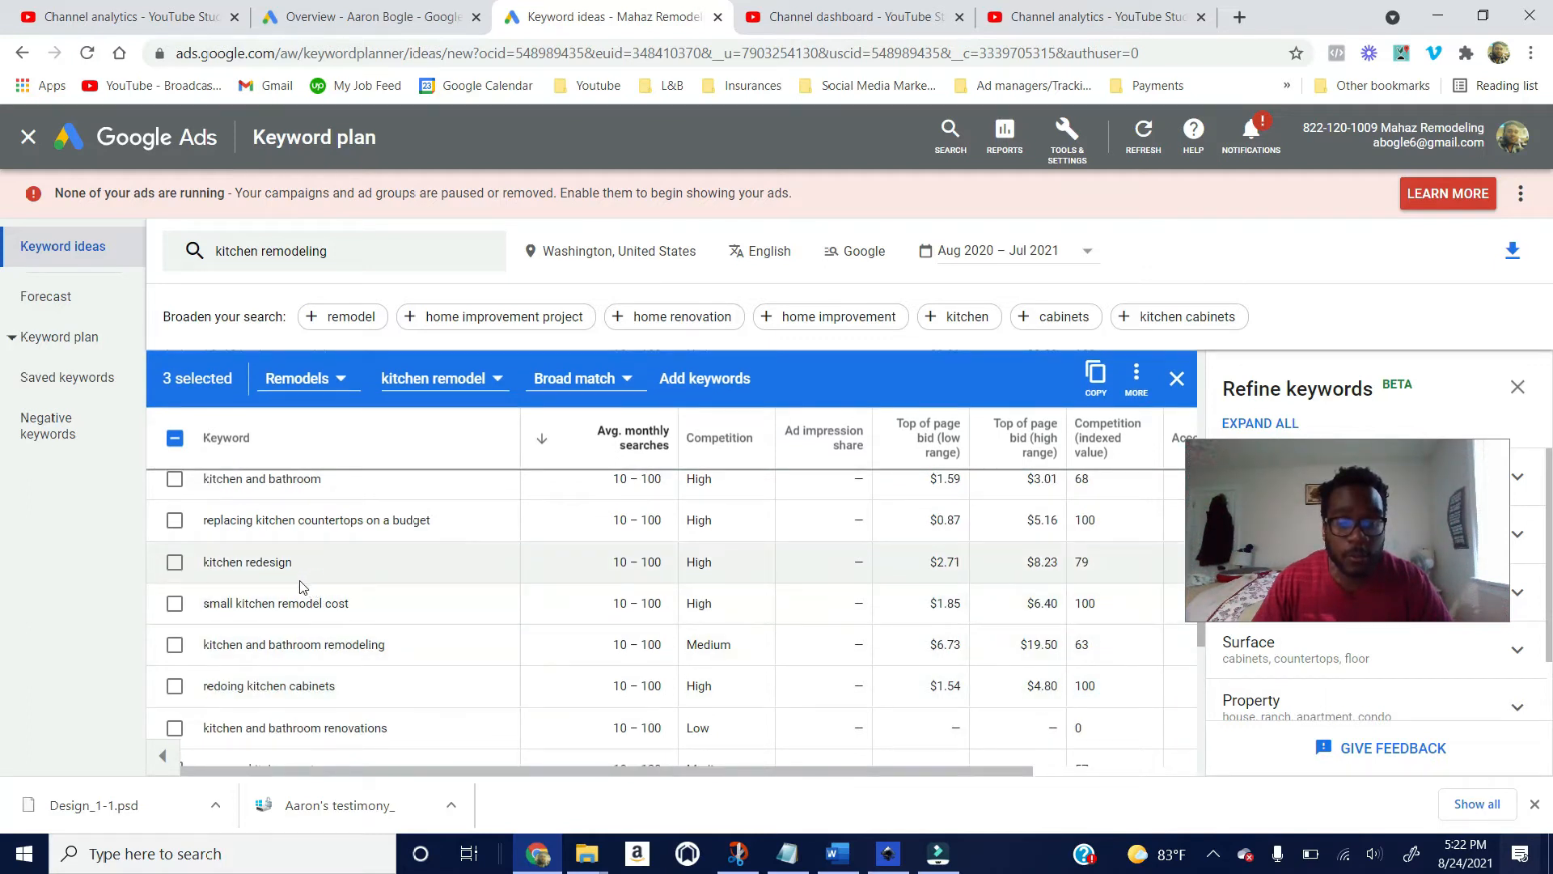
scroll(368, 625, down, 2)
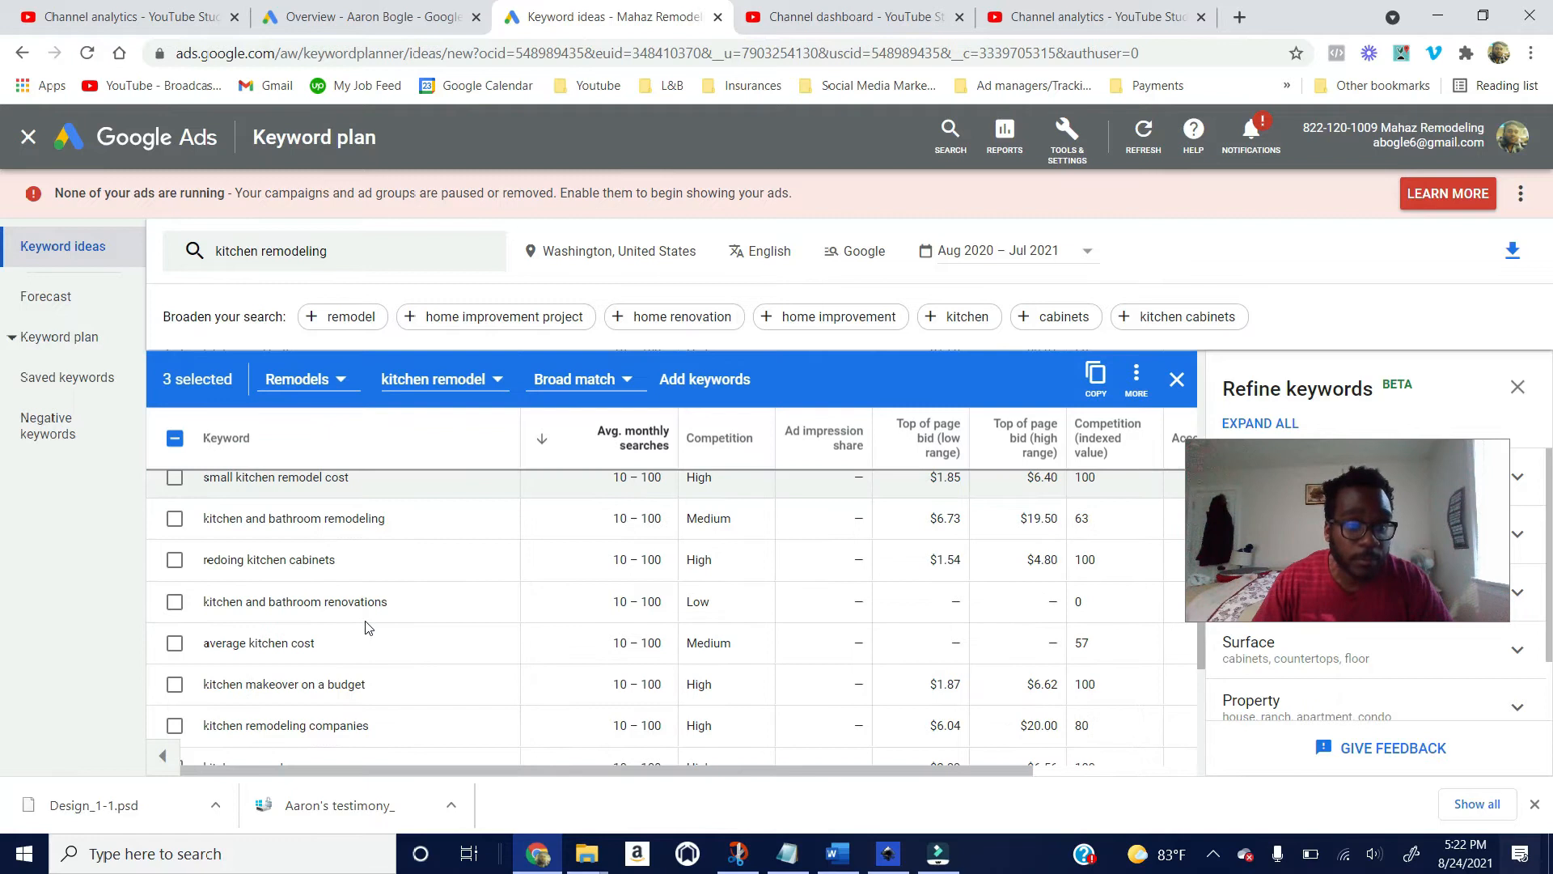
scroll(368, 628, down, 2)
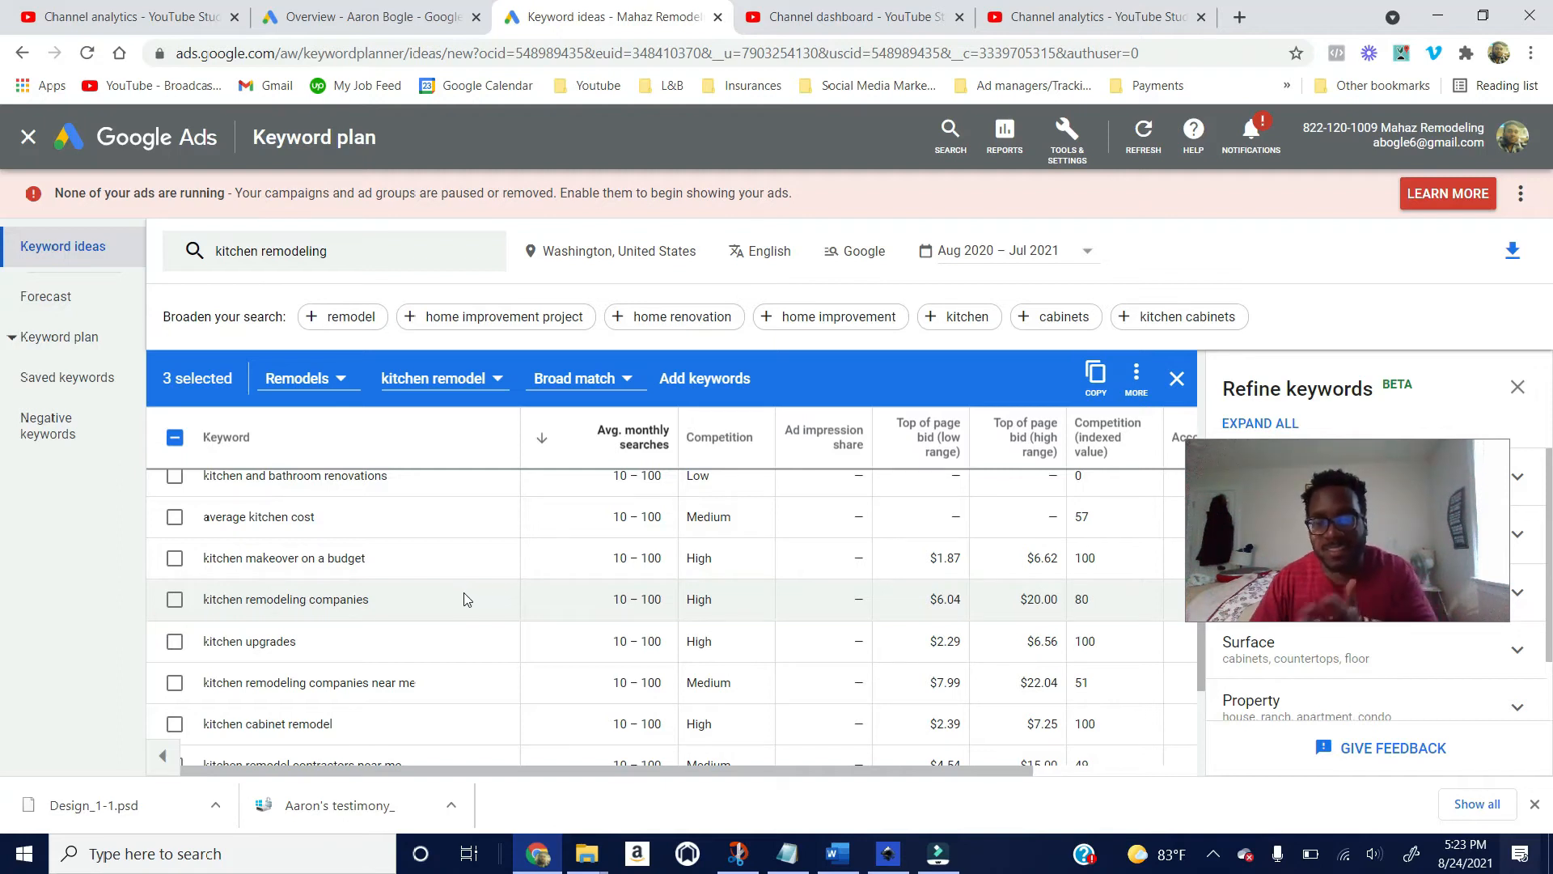
scroll(465, 599, down, 5)
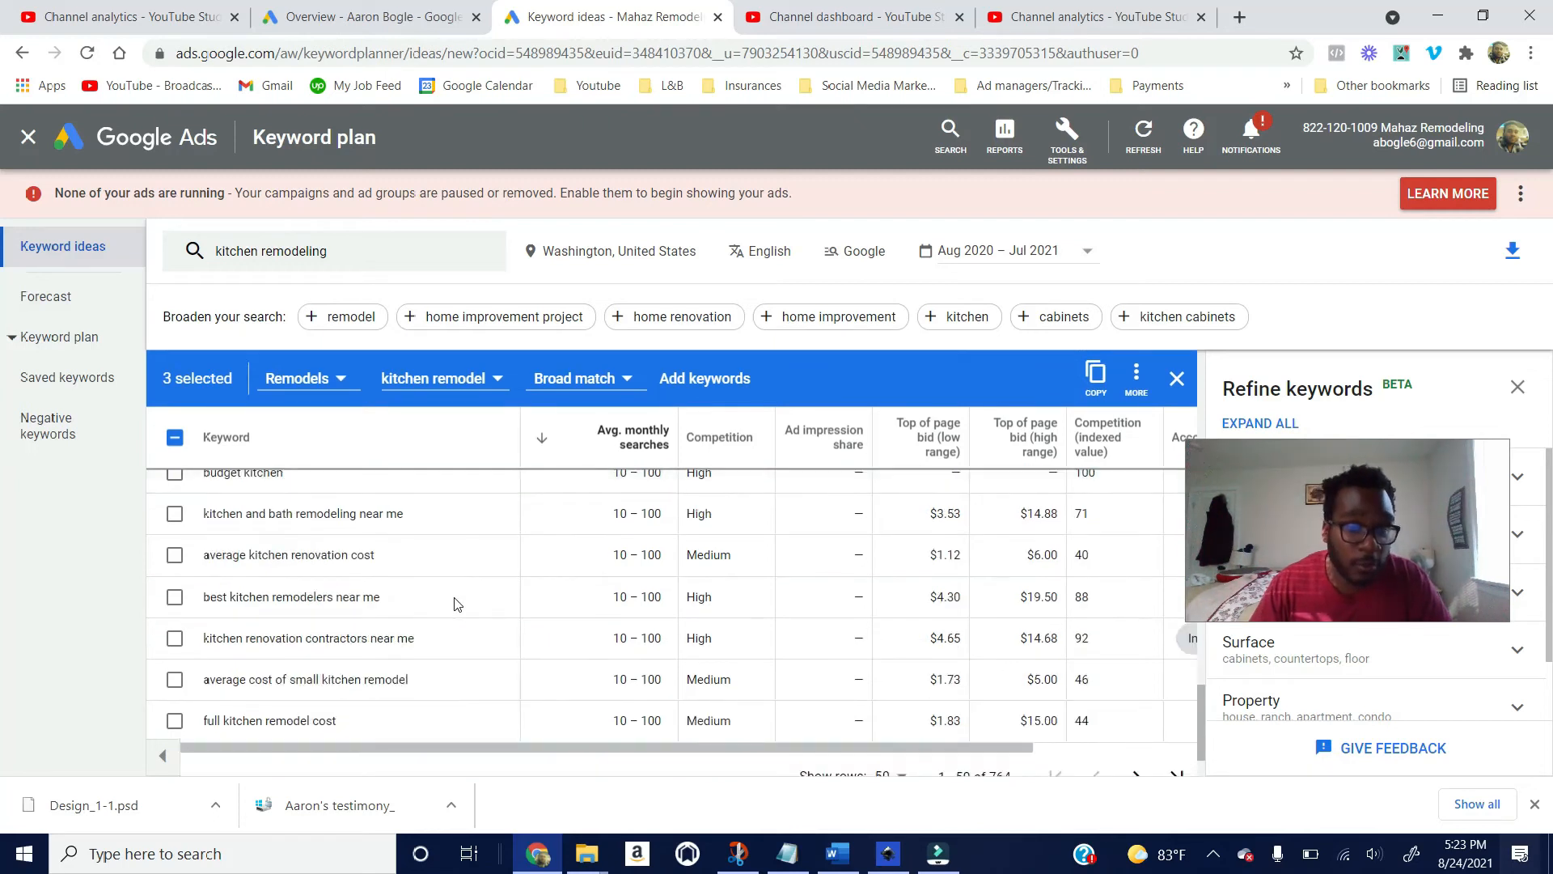
scroll(381, 555, down, 1)
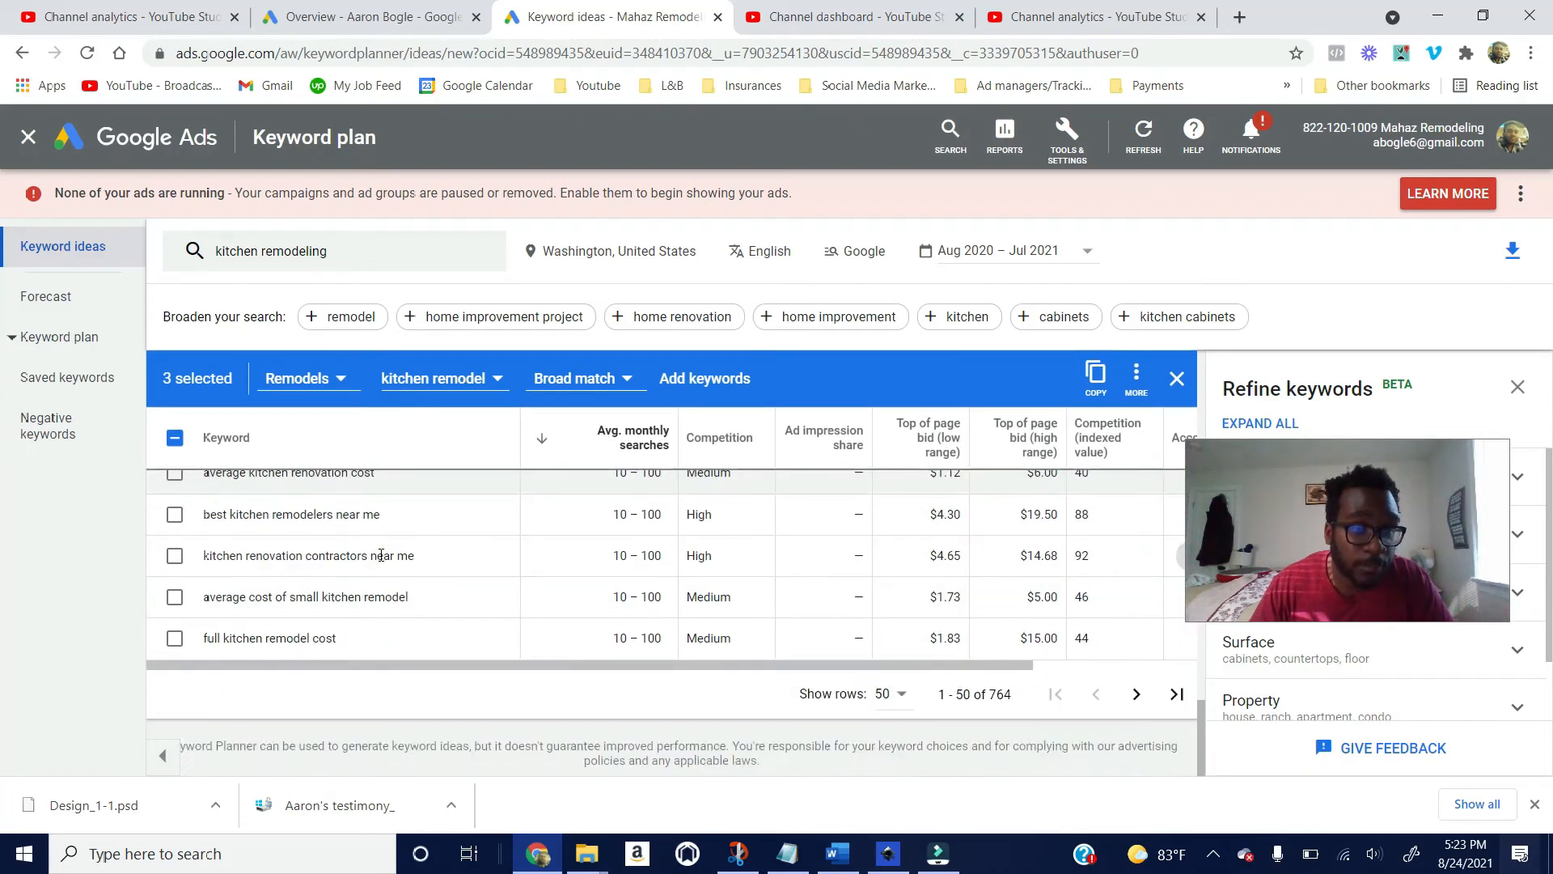
Step: Show 500 rows per page and review the contractor, company and cabinet keyword ideas for relevance
click(889, 694)
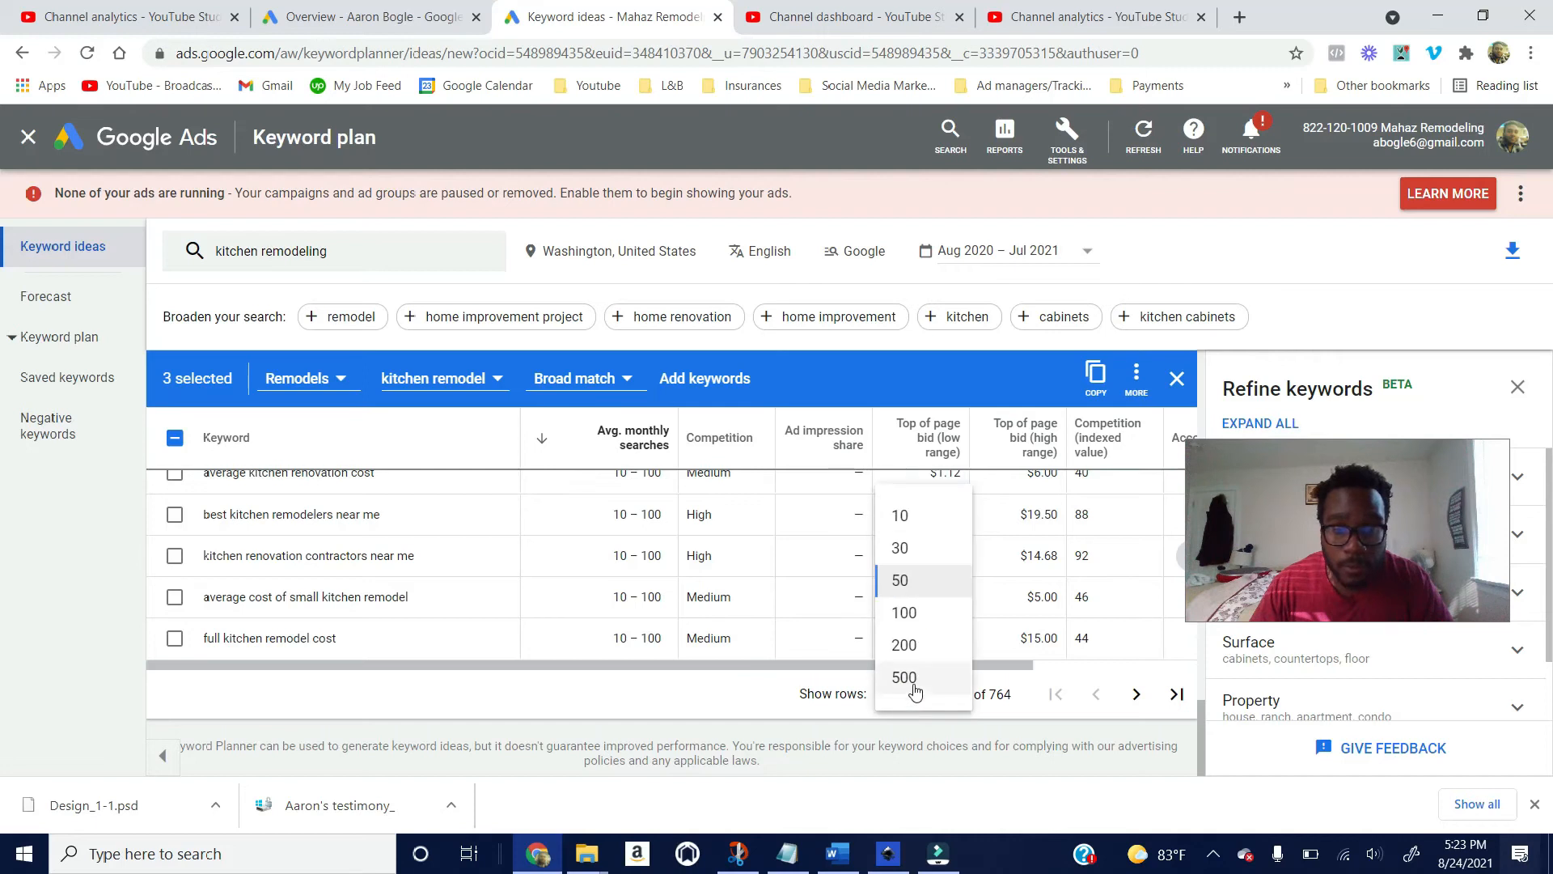
click(912, 685)
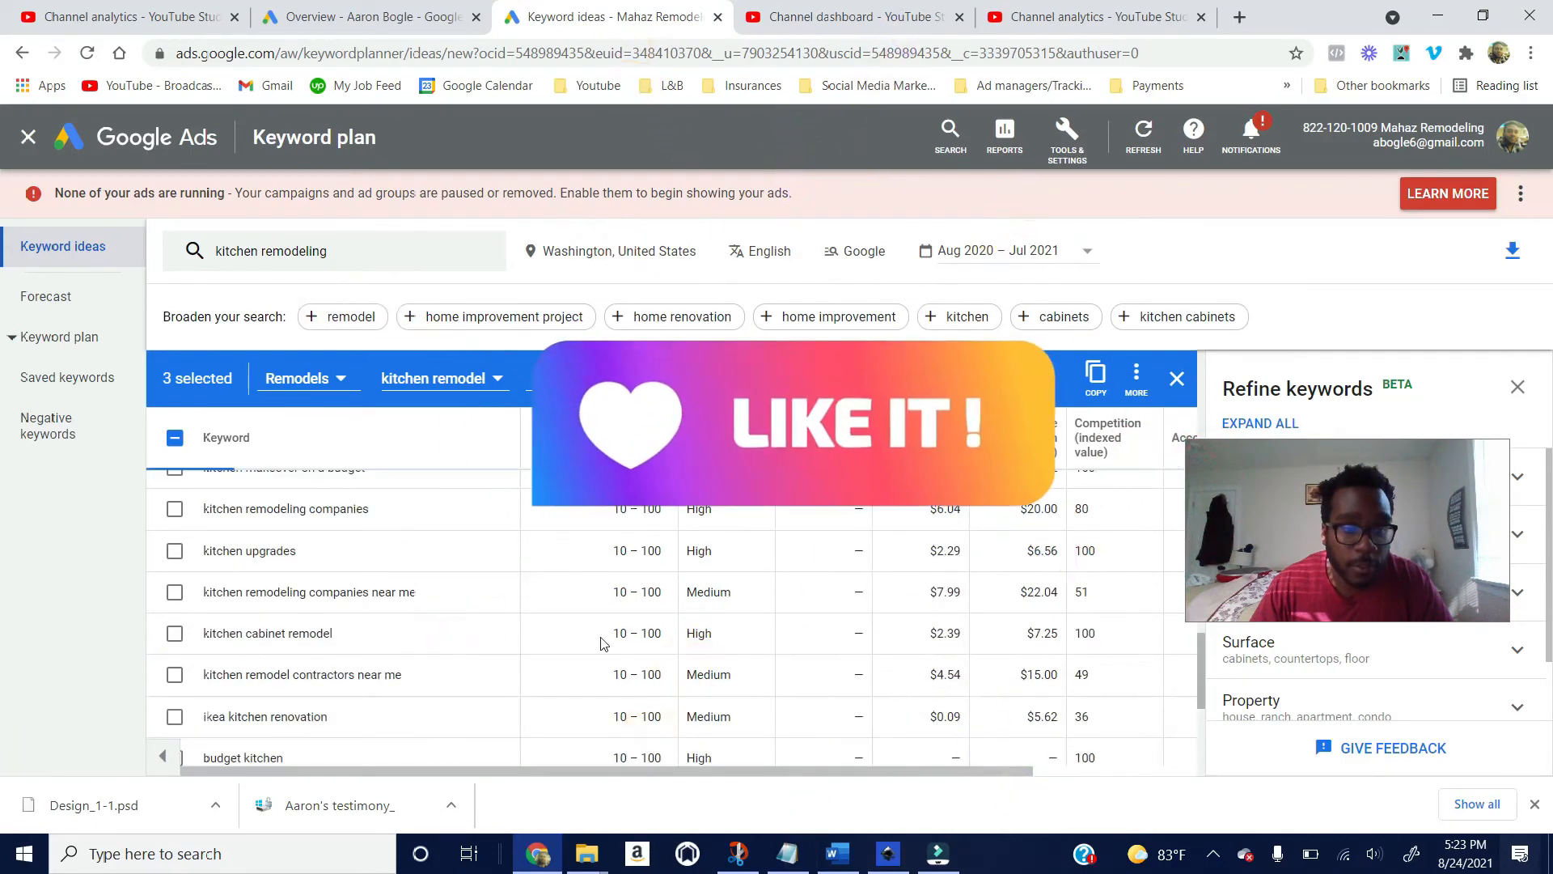
scroll(453, 659, down, 2)
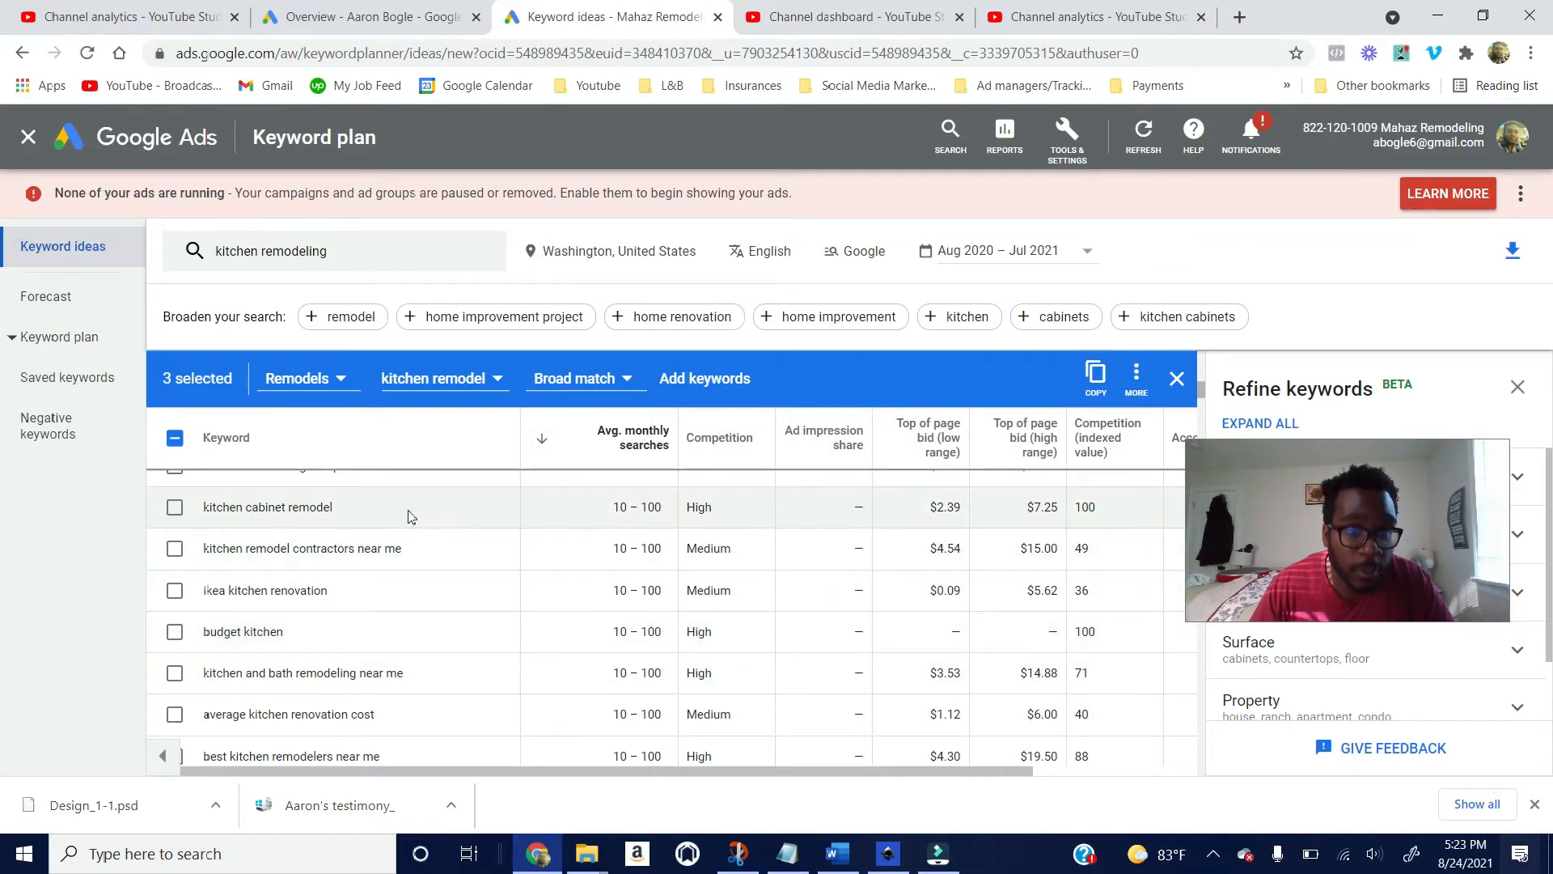
scroll(384, 583, up, 2)
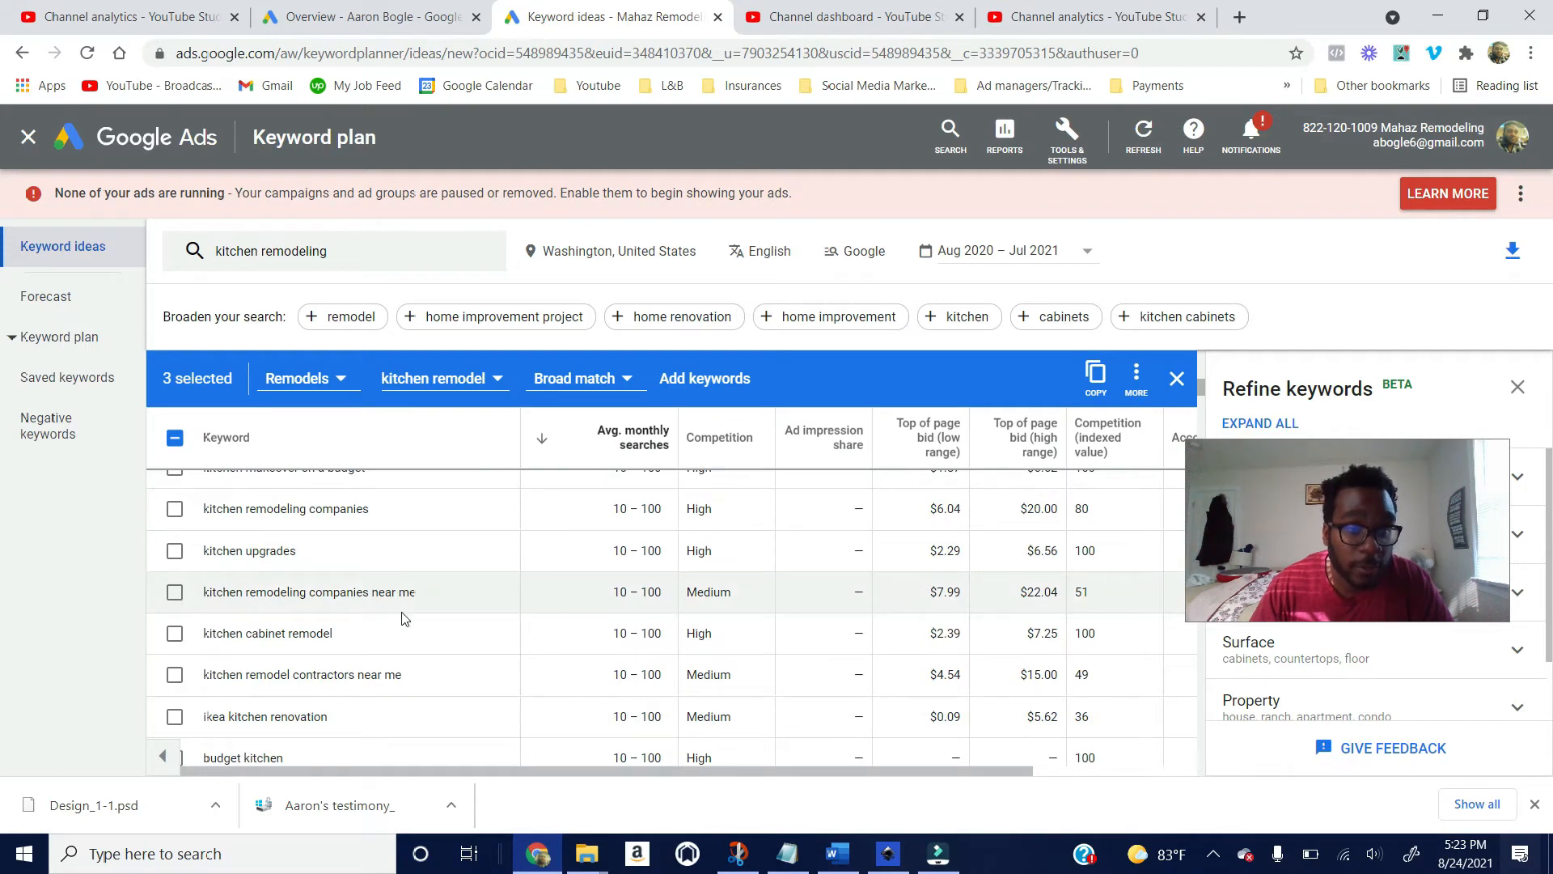
scroll(340, 588, down, 3)
scroll(337, 589, up, 3)
scroll(337, 589, up, 10)
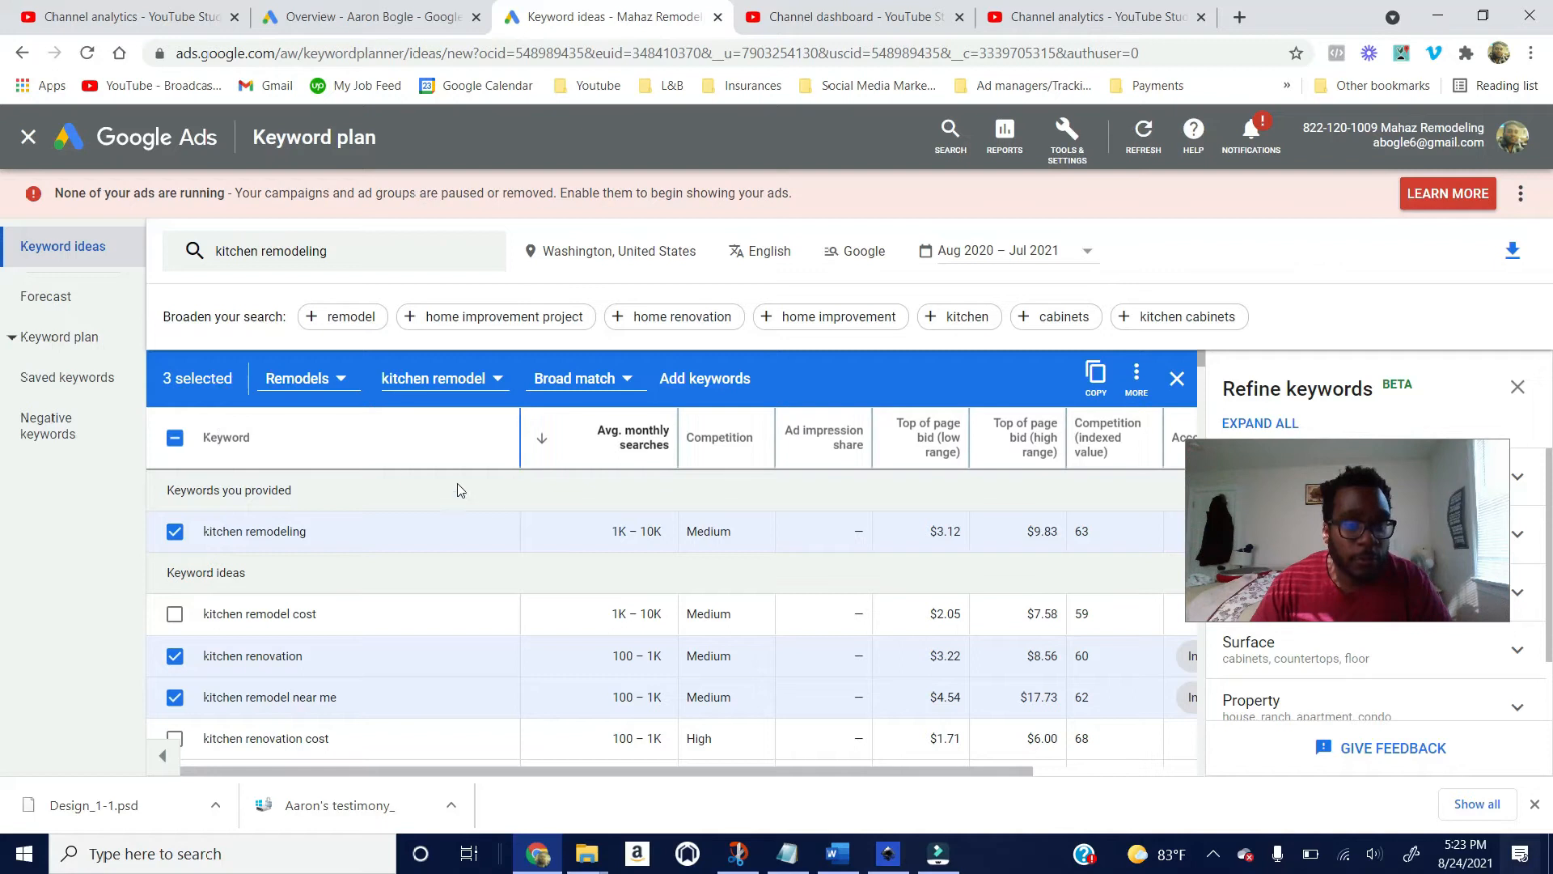
Step: Set the selected keywords to phrase match and add them to the new kitchen remodel ad group
click(576, 379)
click(603, 447)
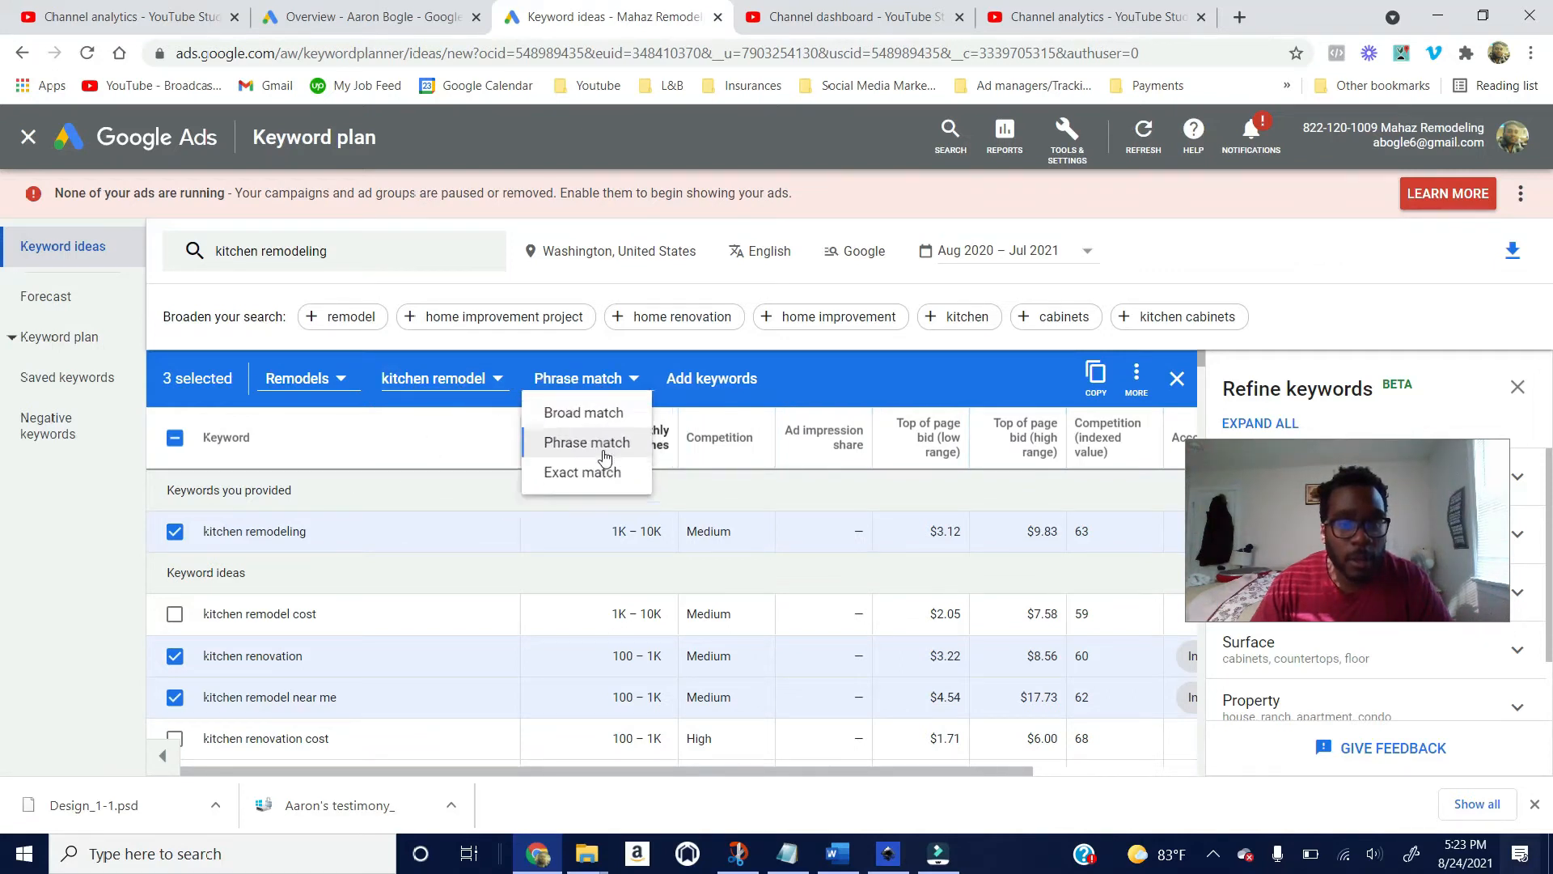
click(720, 390)
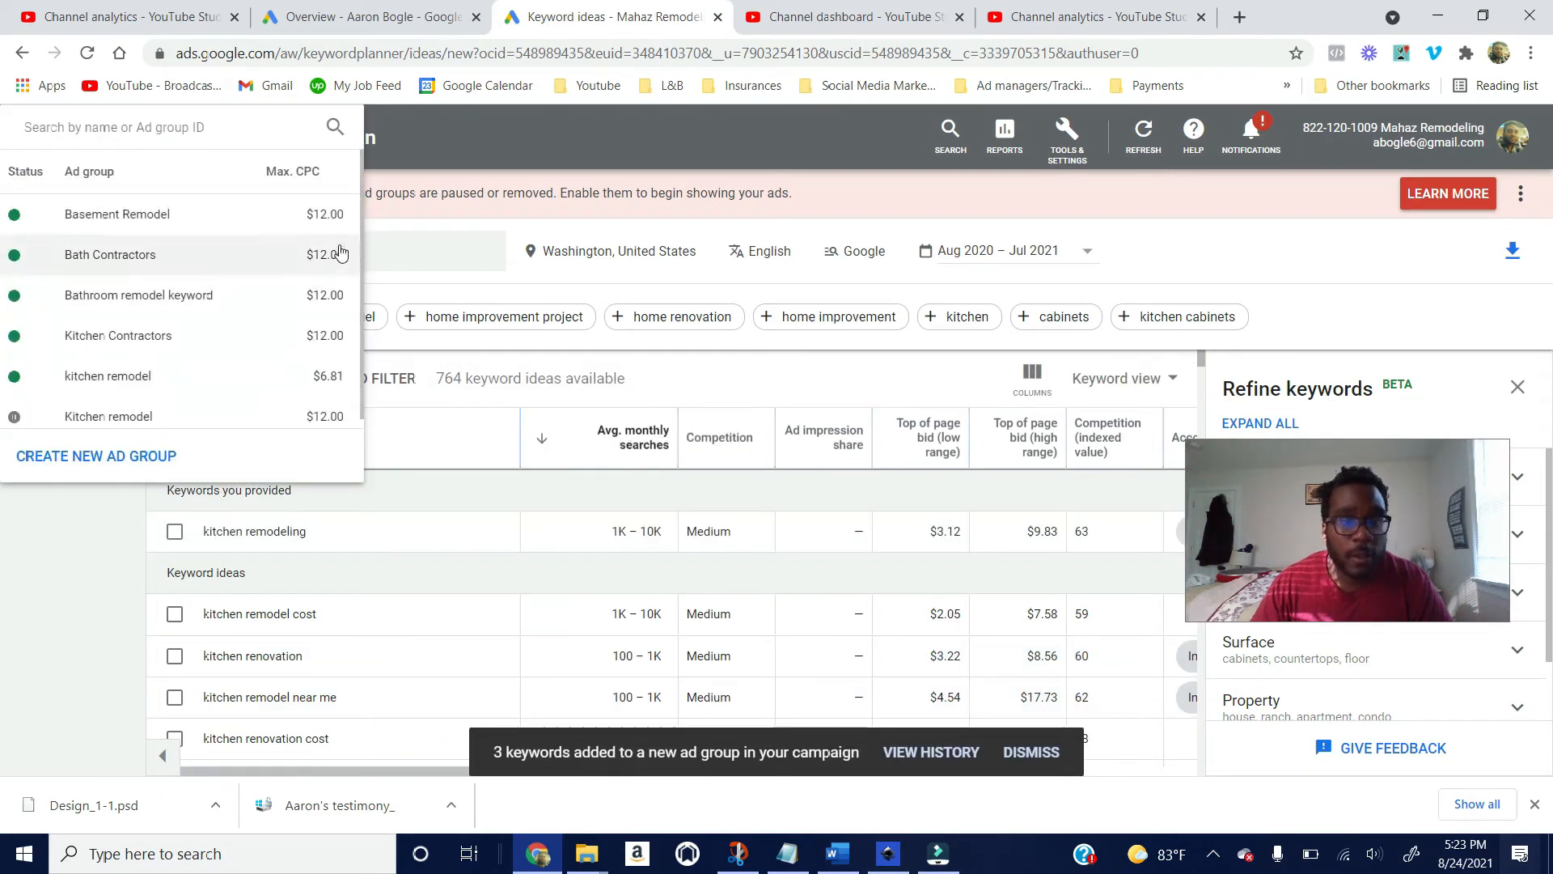
click(82, 541)
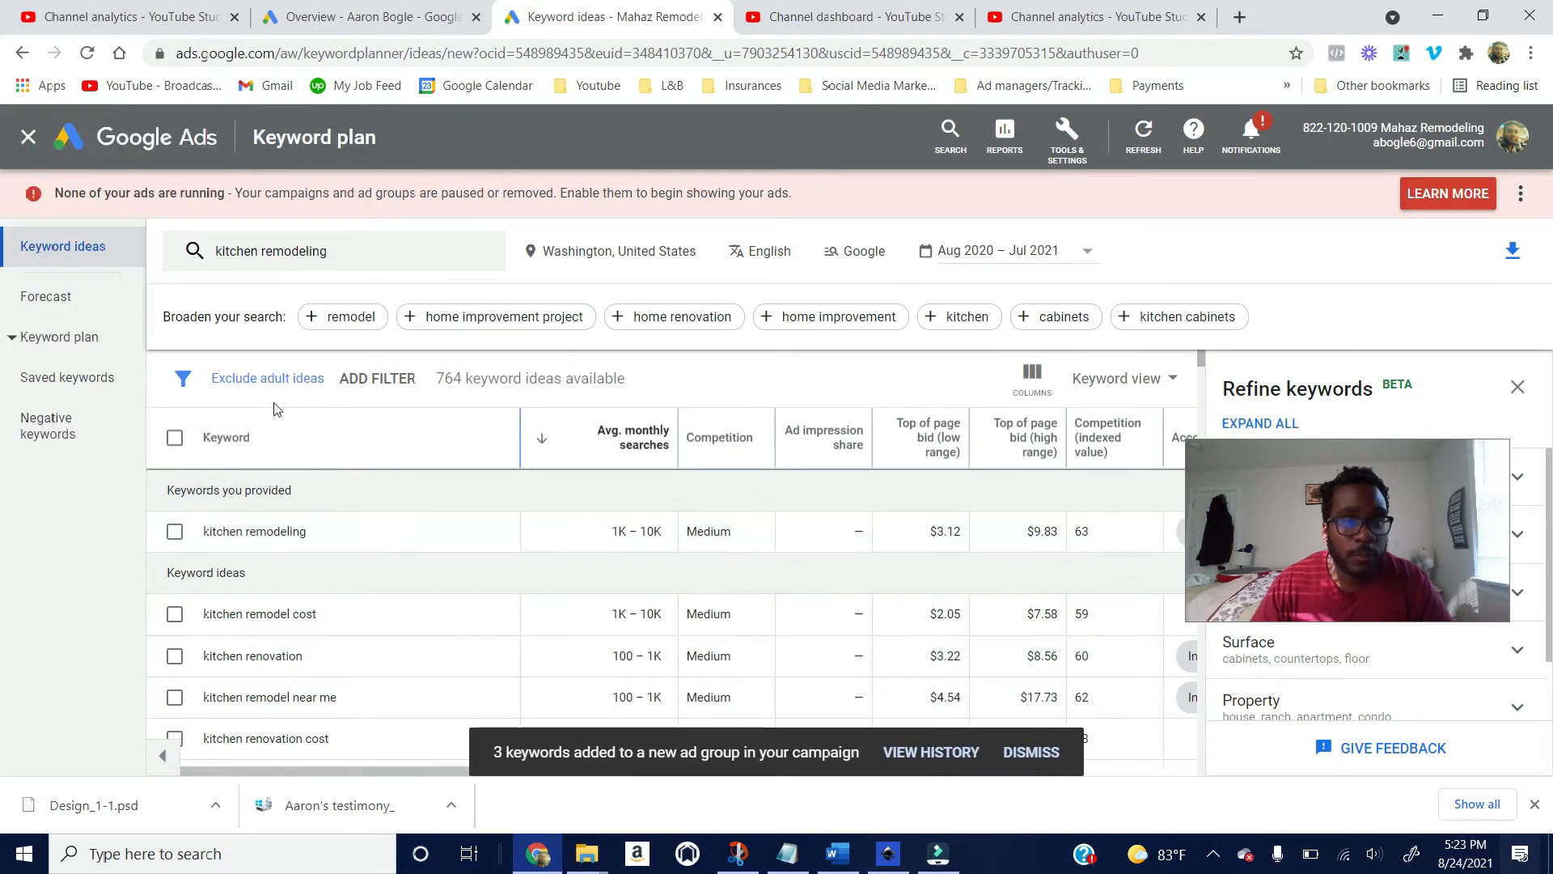
Step: Filter the keyword ideas to those whose text contains "kitchen remodel", using Text Match
click(283, 383)
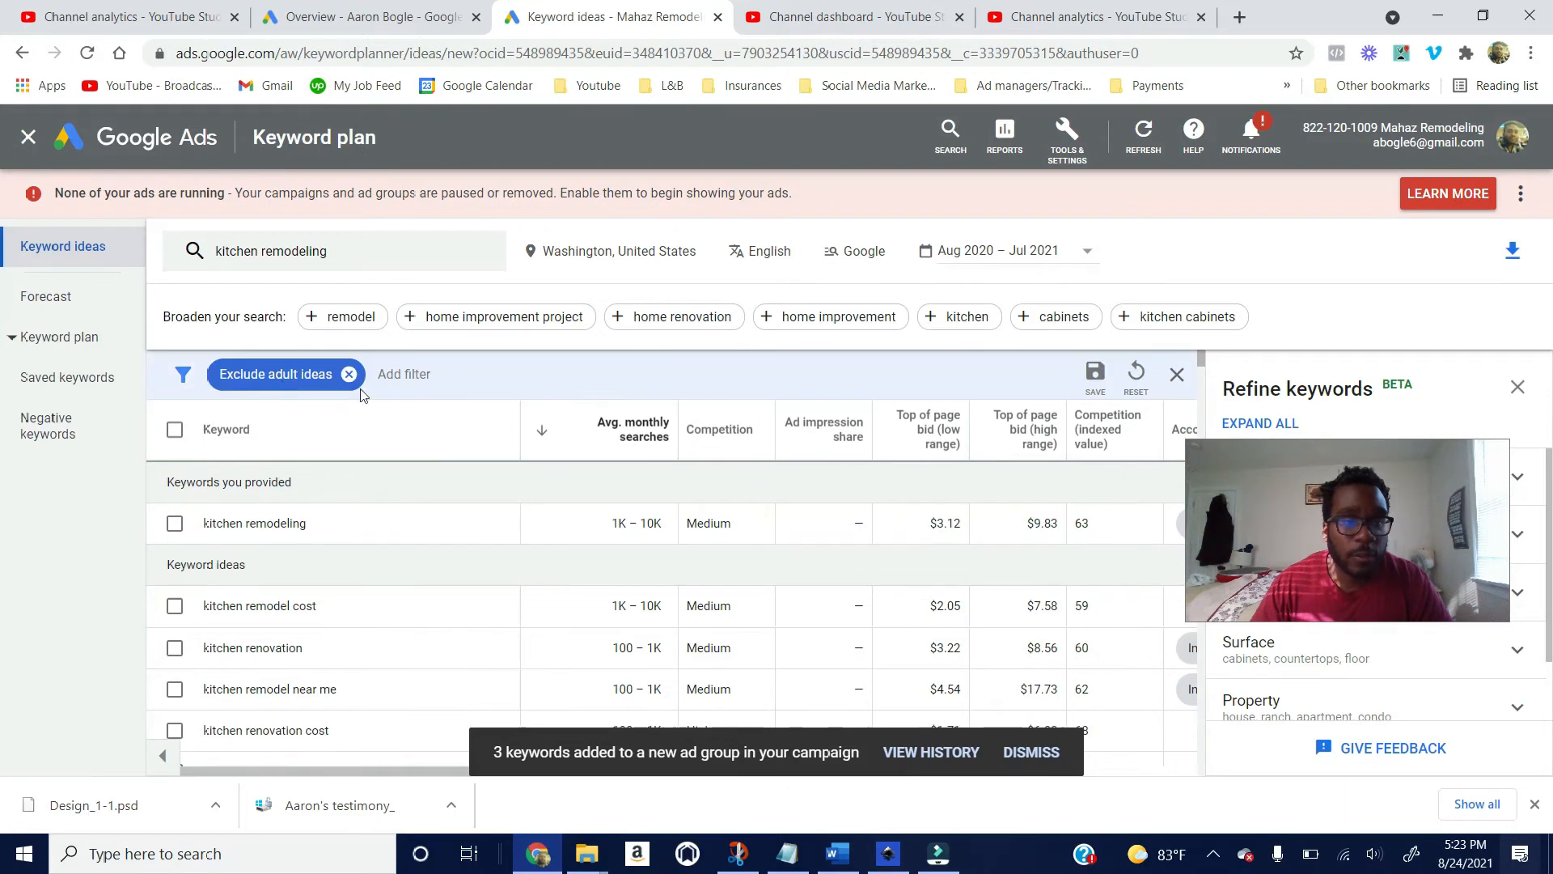
click(183, 380)
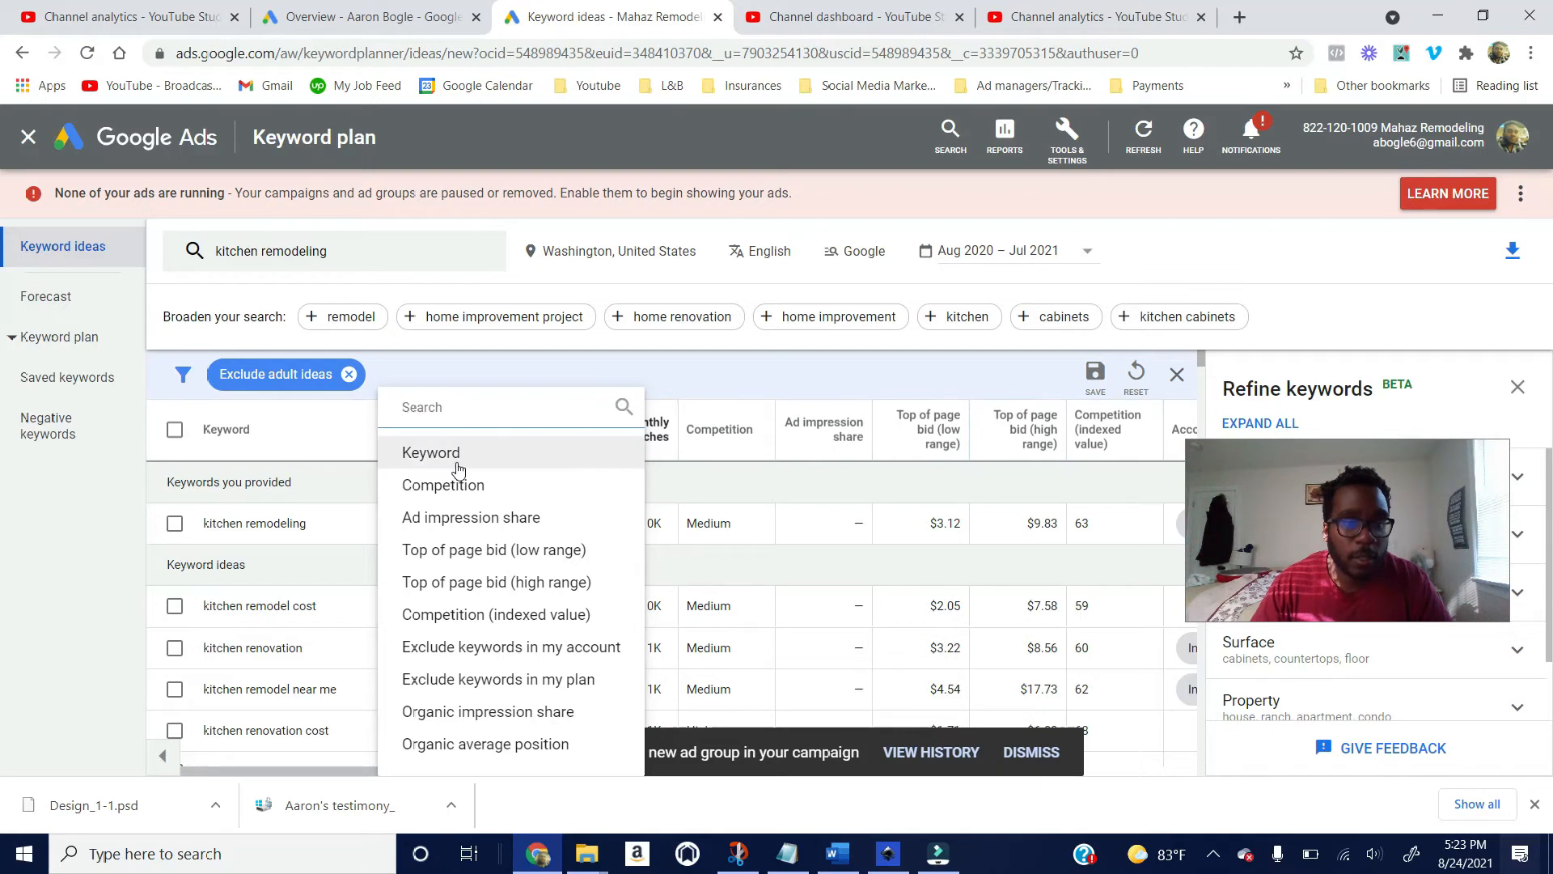
click(501, 457)
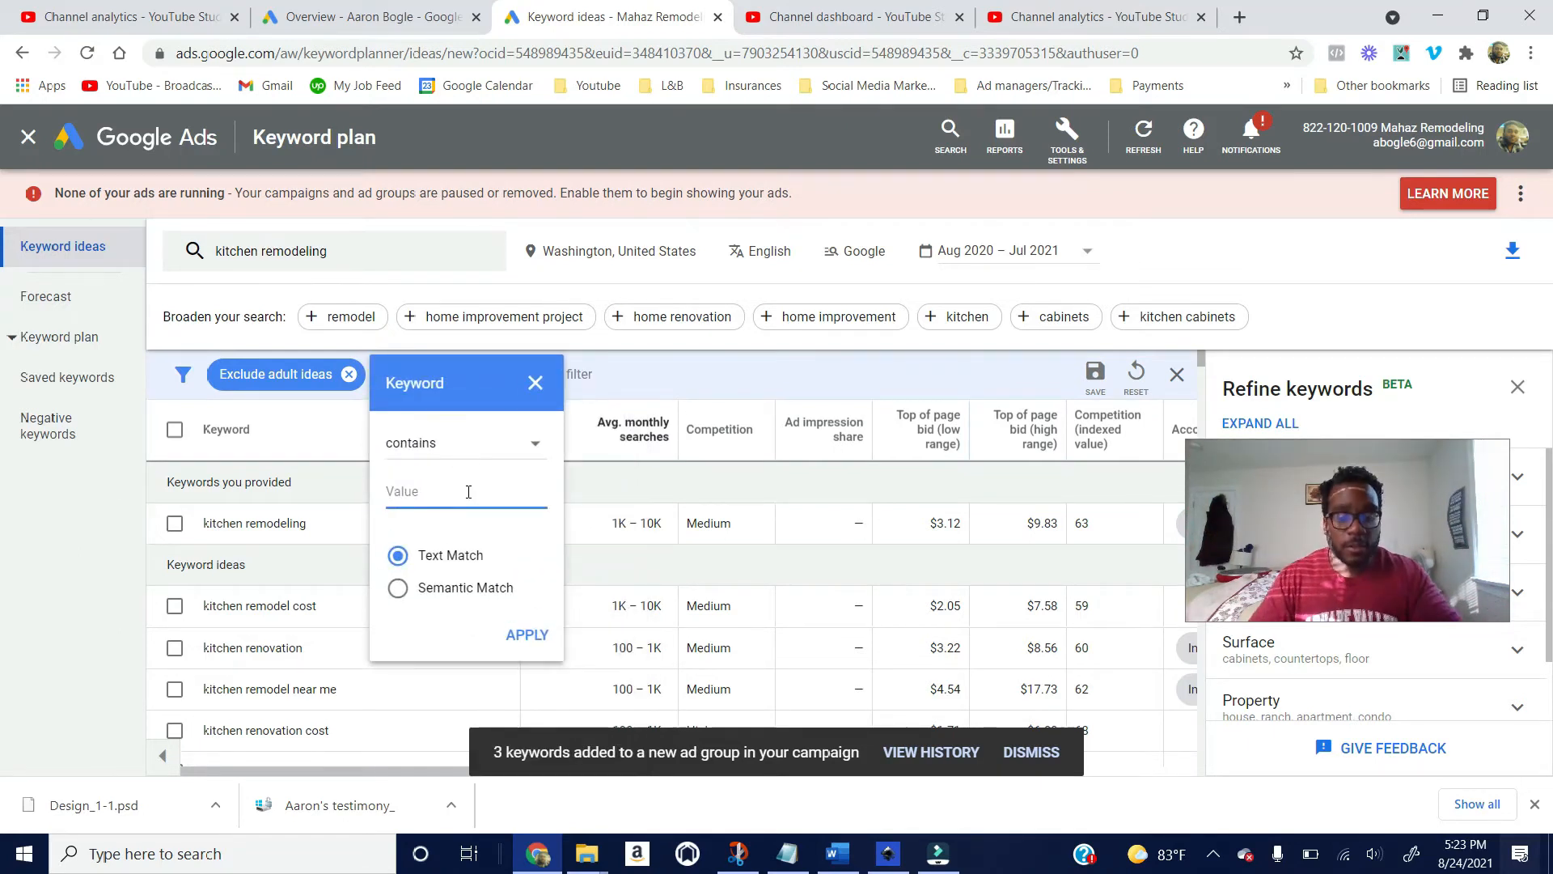
text(kitchen remodel)
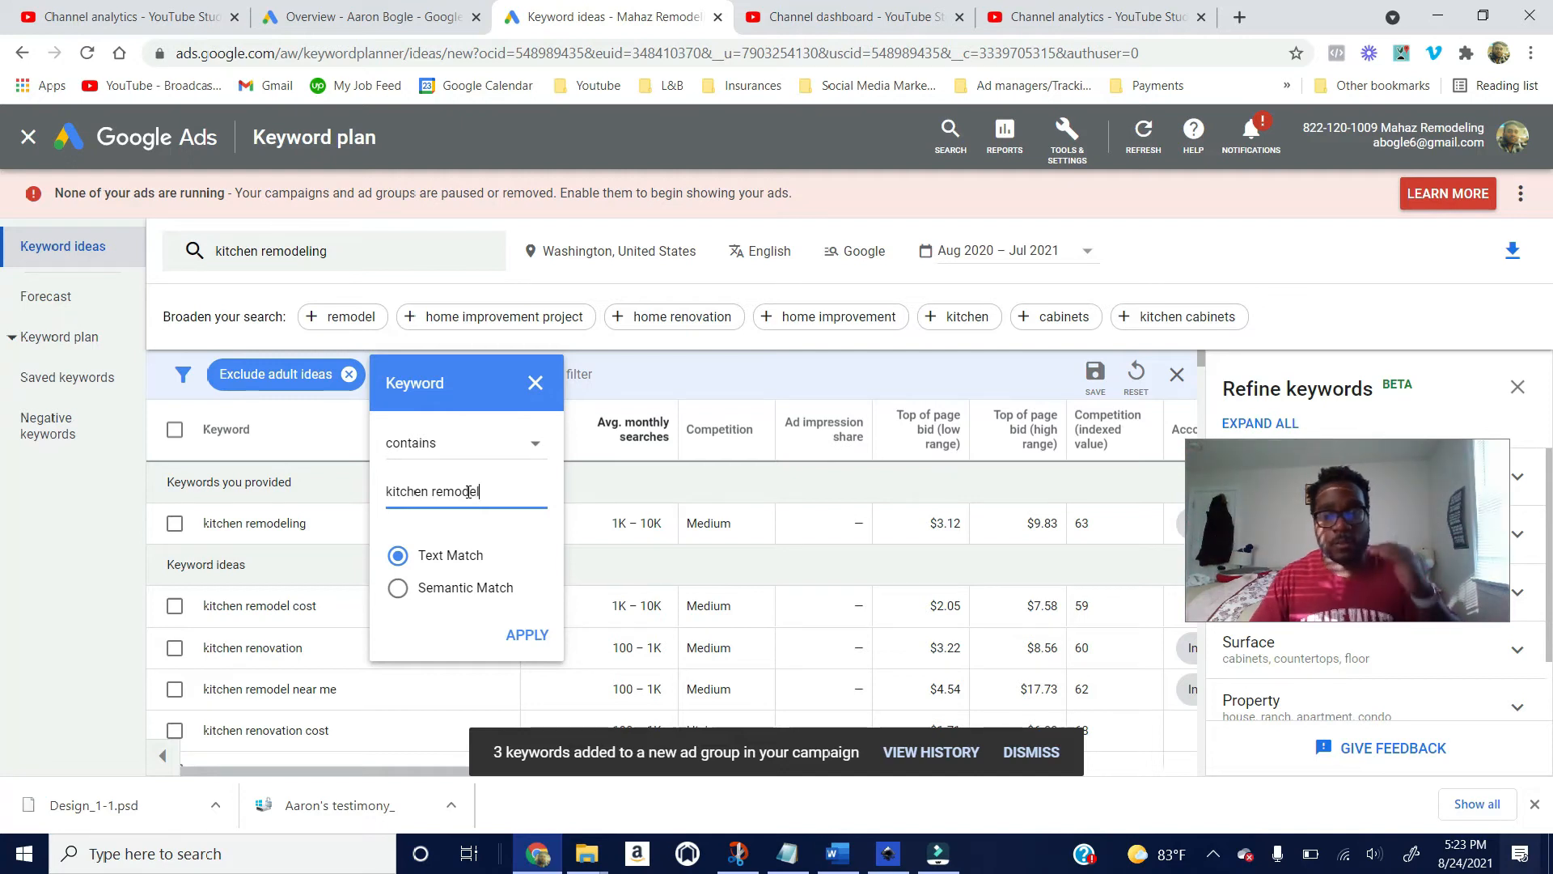
click(530, 635)
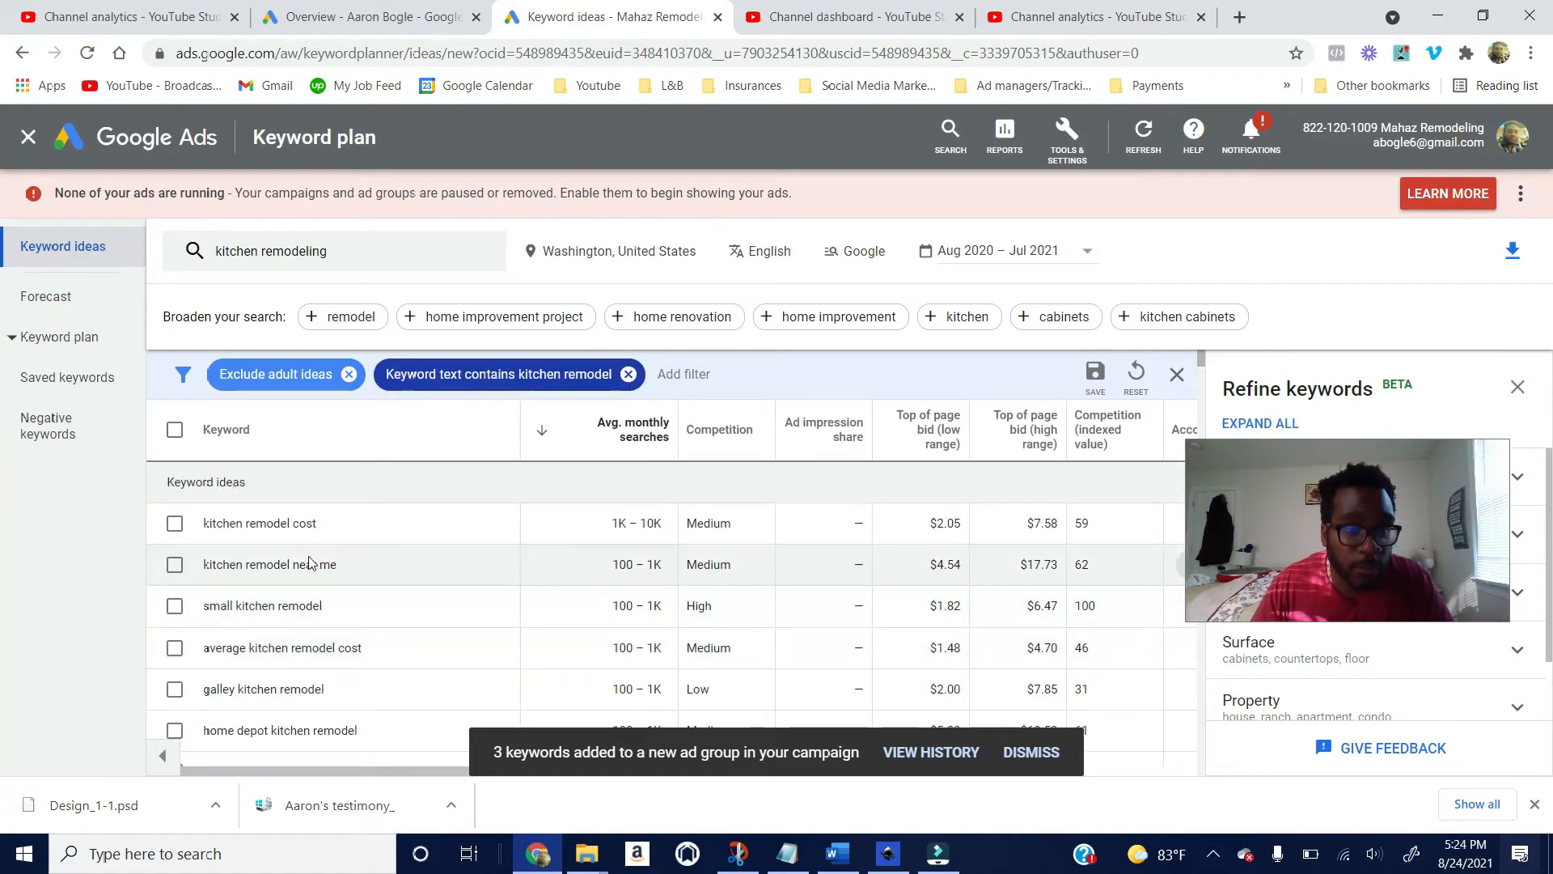
Step: Examine the filtered keyword ideas, including "kitchen remodel near me" and "galley kitchen remodel", for closely related terms
click(174, 563)
click(174, 571)
scroll(305, 604, down, 2)
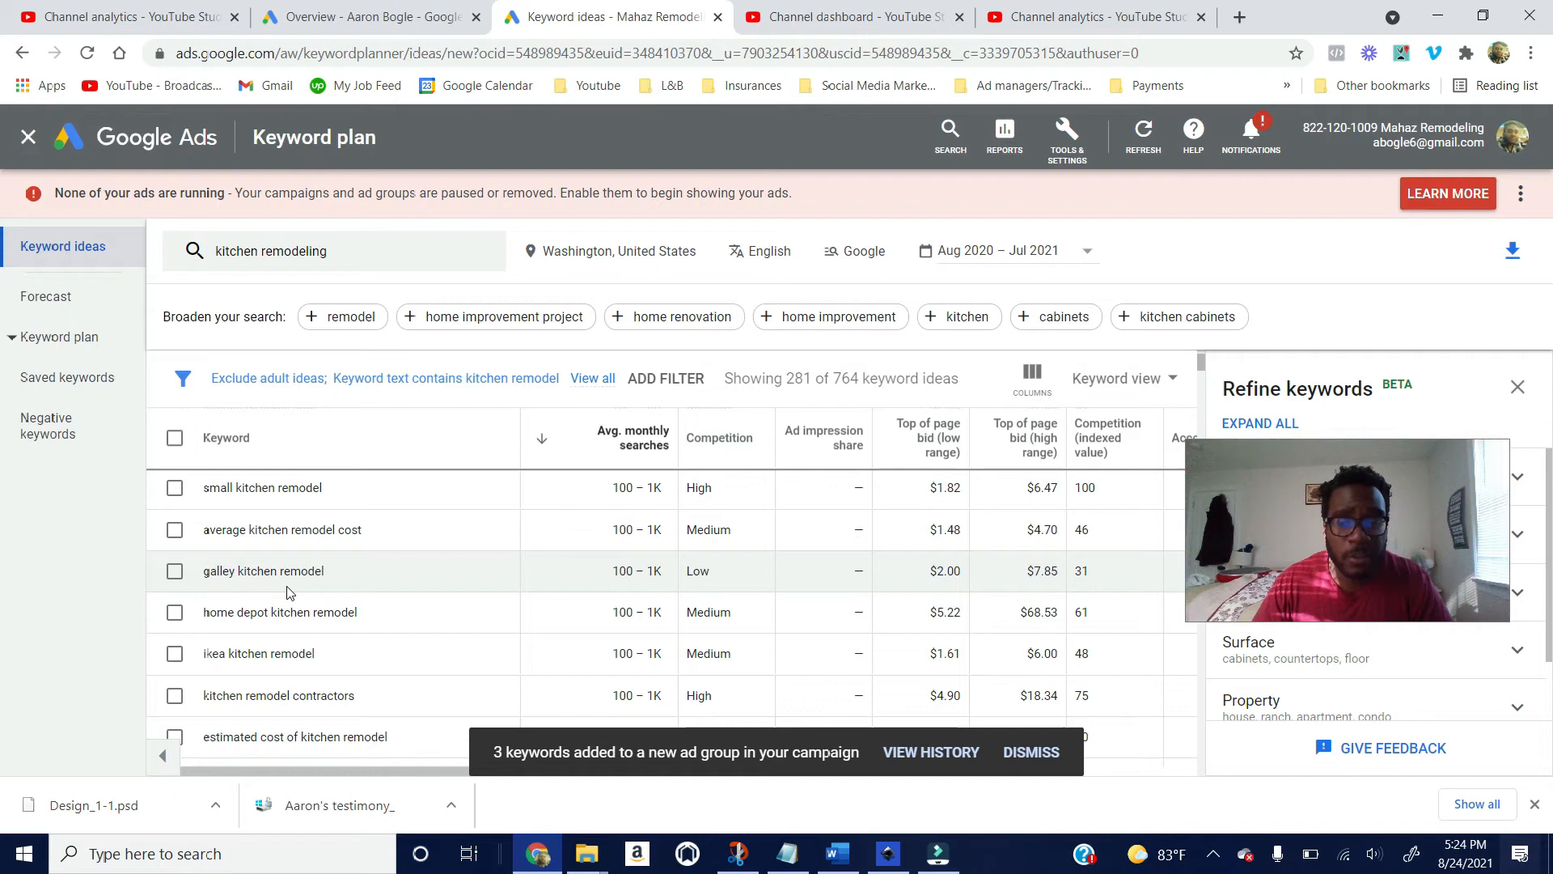
drag(341, 571, 209, 575)
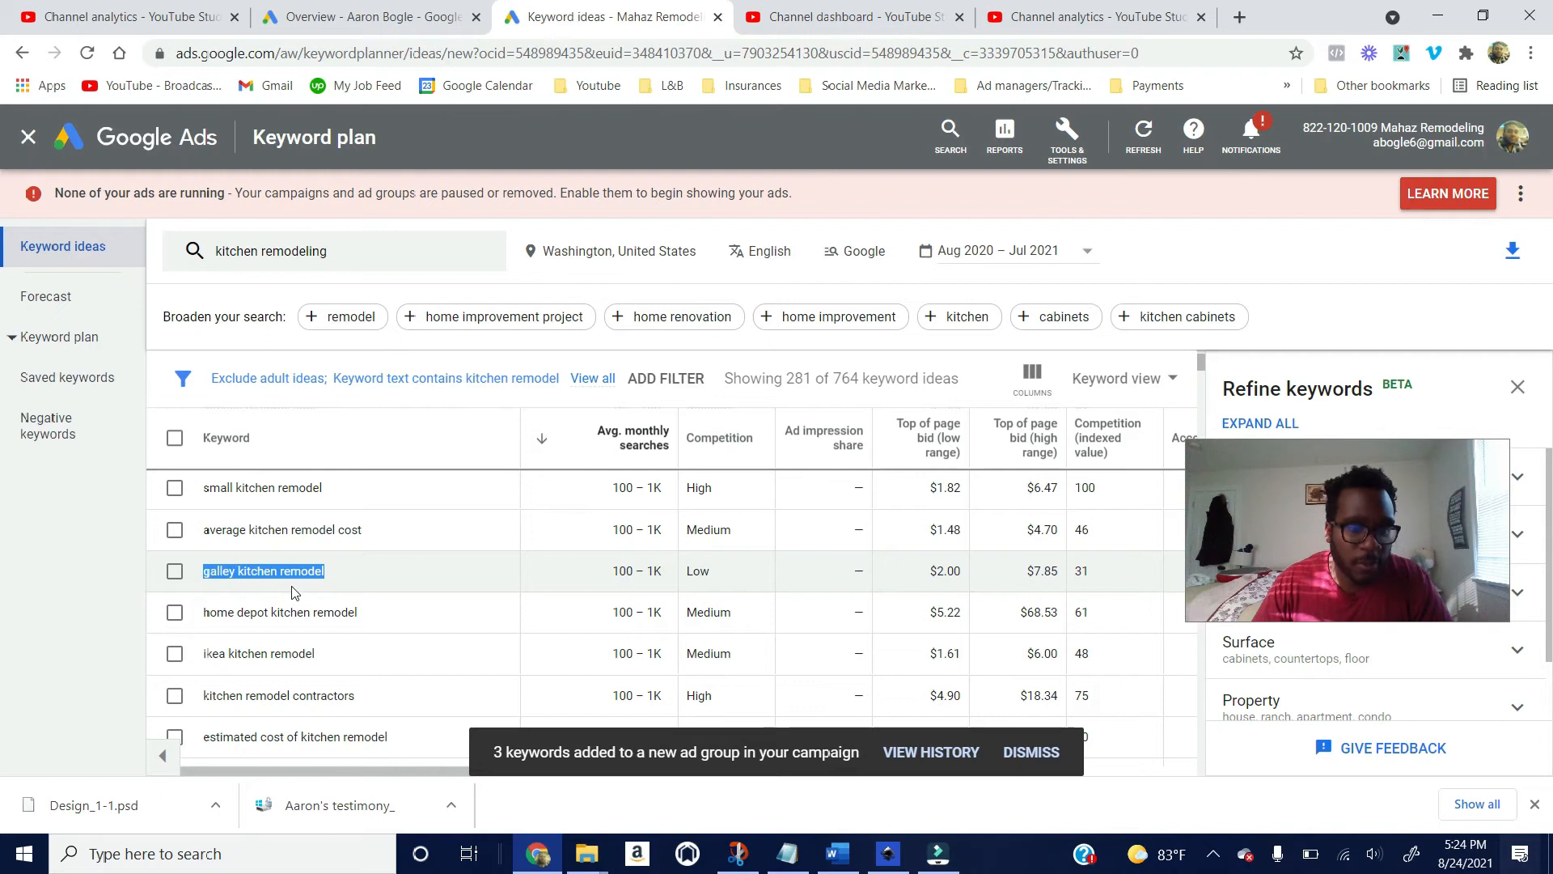
scroll(293, 593, down, 2)
scroll(293, 592, down, 3)
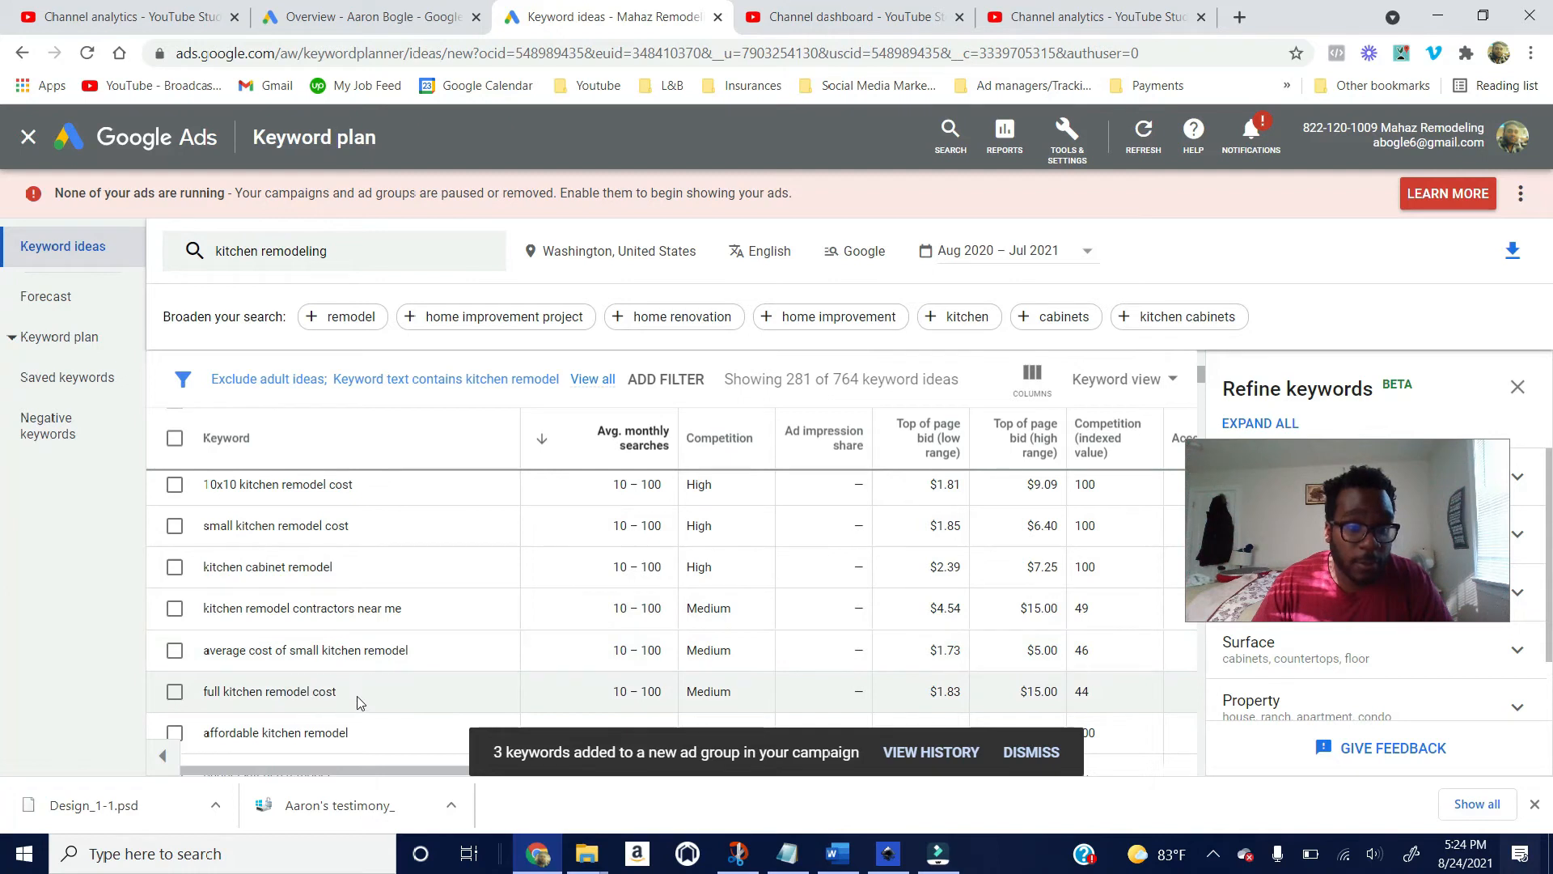
Step: Examine the filtered keyword ideas such as "full kitchen remodel cost", "affordable kitchen remodel" and "budget kitchen remodel" for terms sharing the same intent
drag(286, 696, 212, 698)
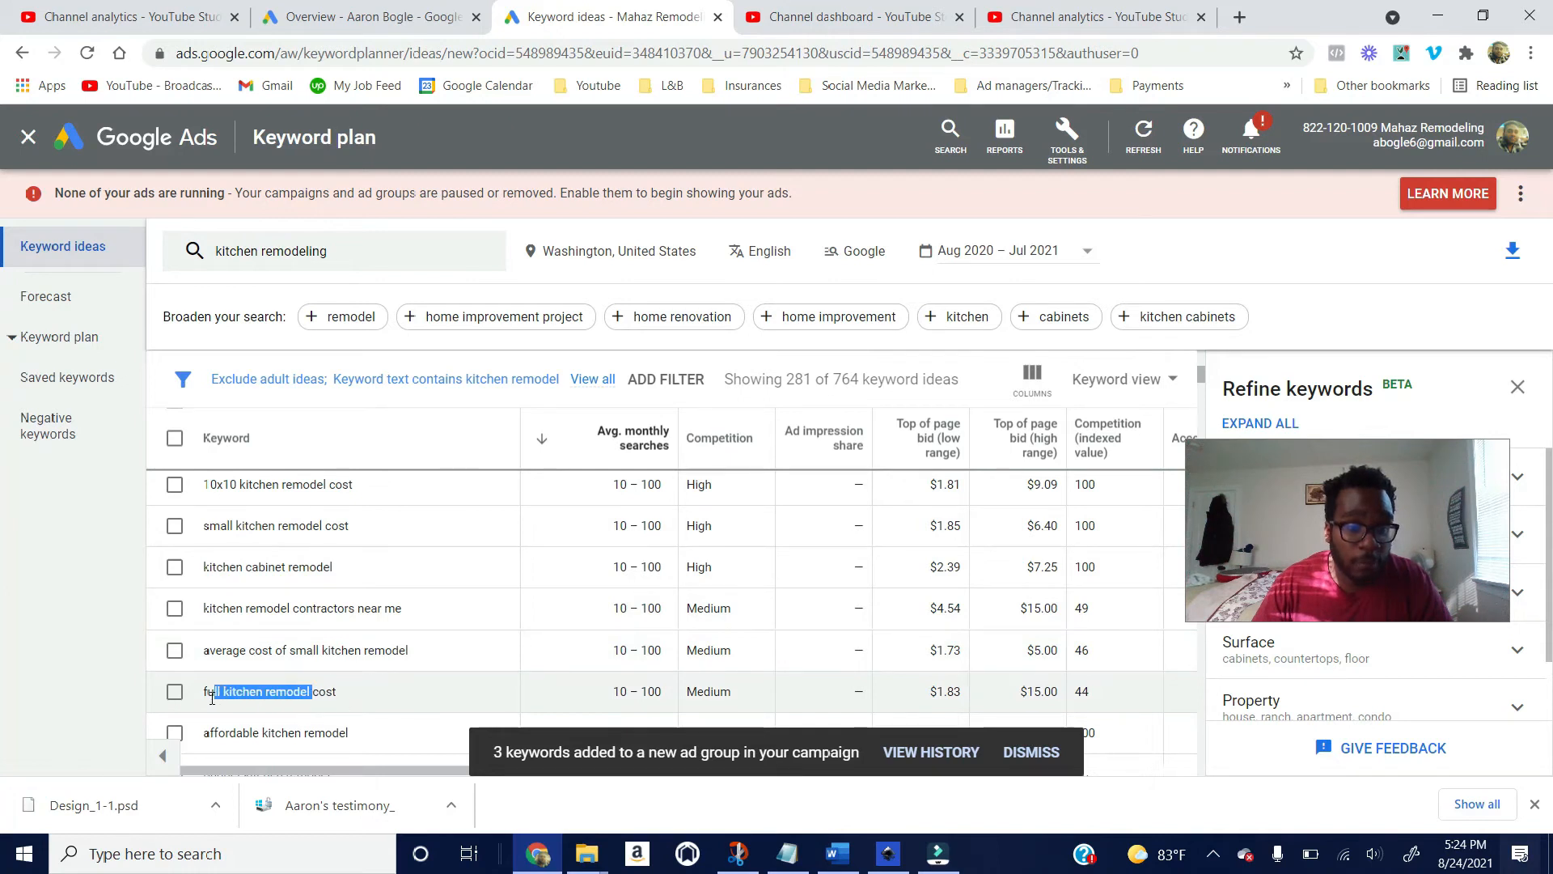
scroll(260, 696, down, 2)
drag(370, 613, 177, 623)
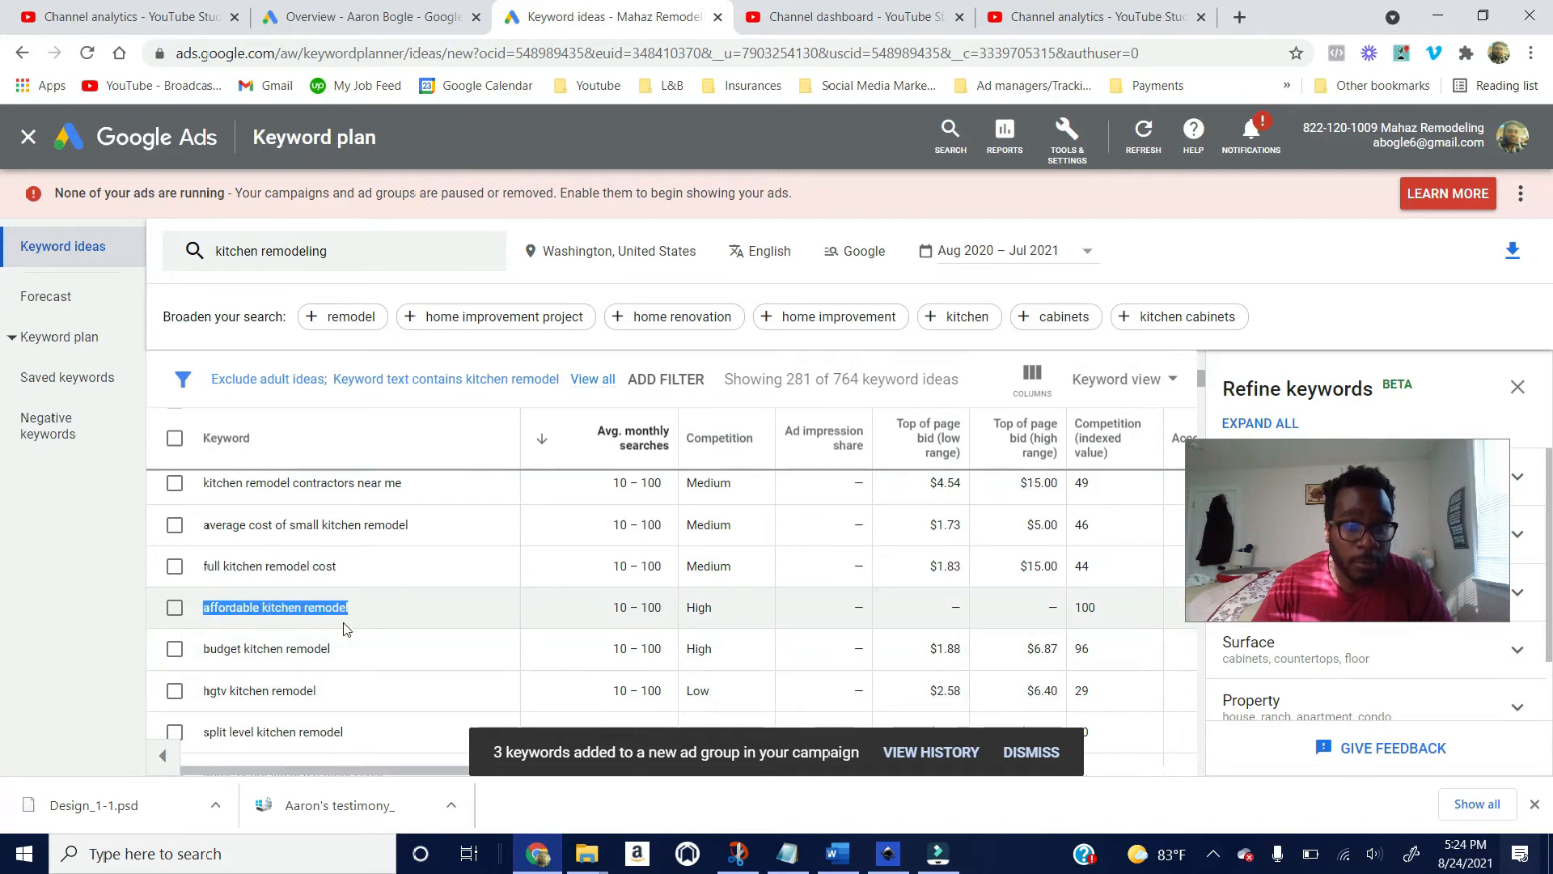
drag(330, 648, 182, 652)
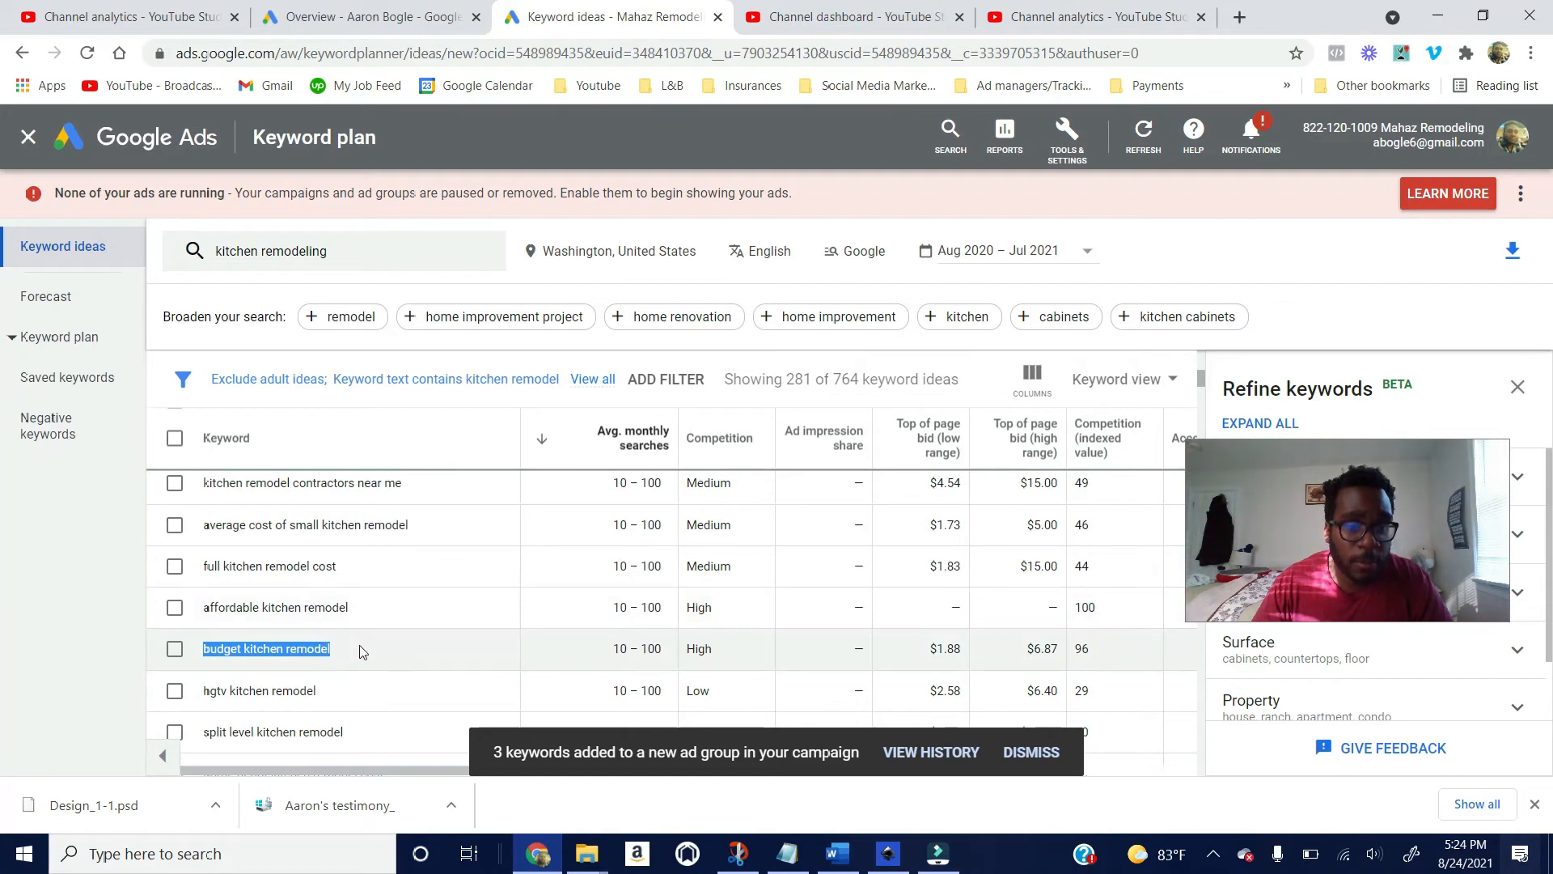
drag(364, 618, 217, 641)
click(332, 651)
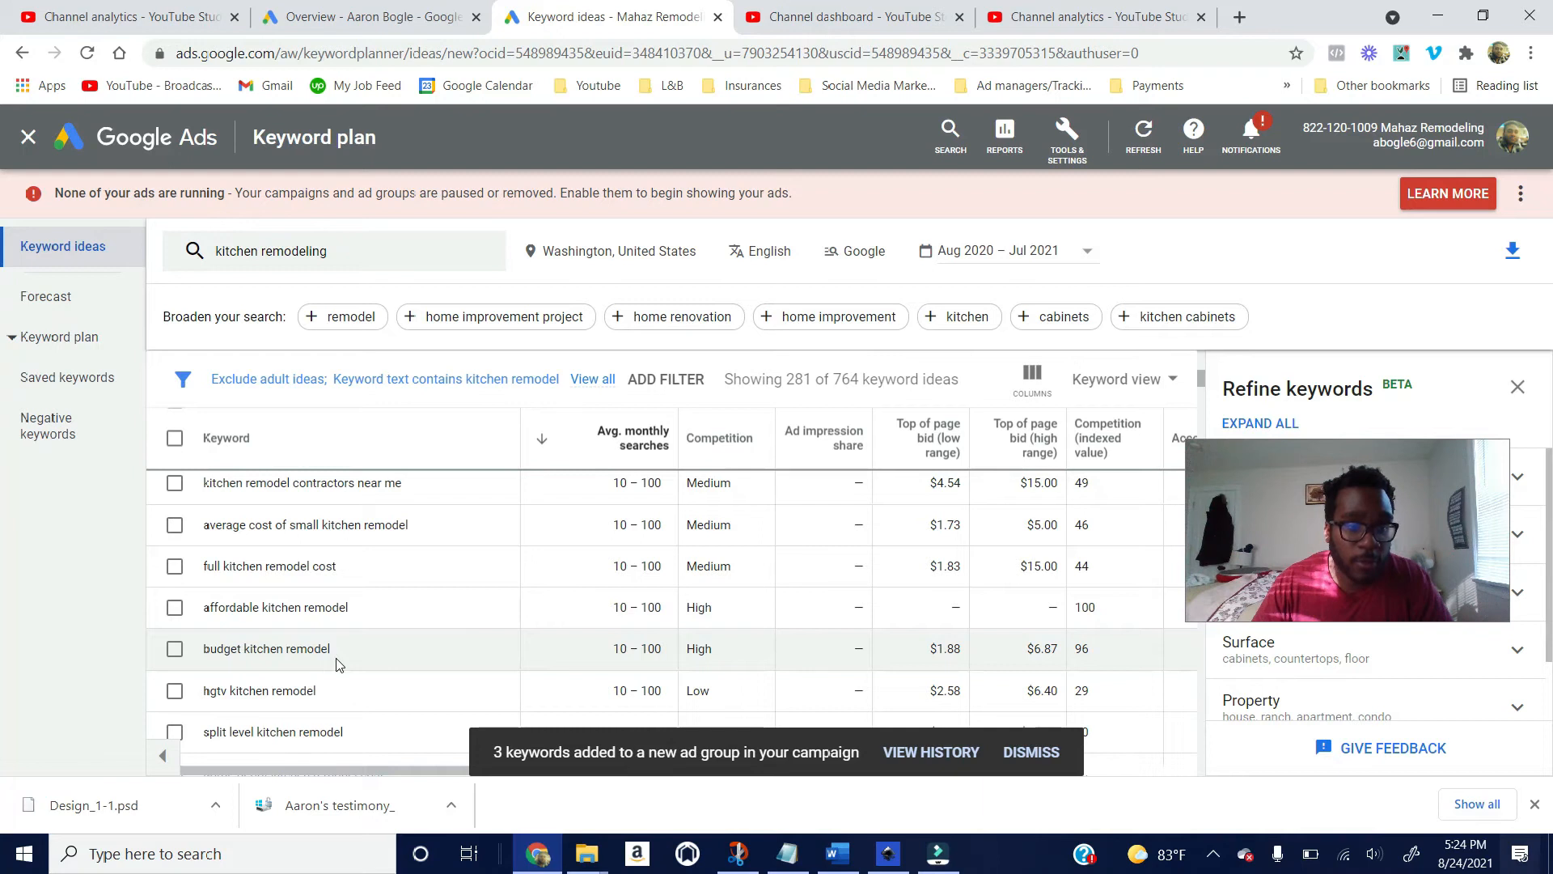
scroll(339, 667, down, 3)
drag(374, 696, 219, 688)
click(439, 694)
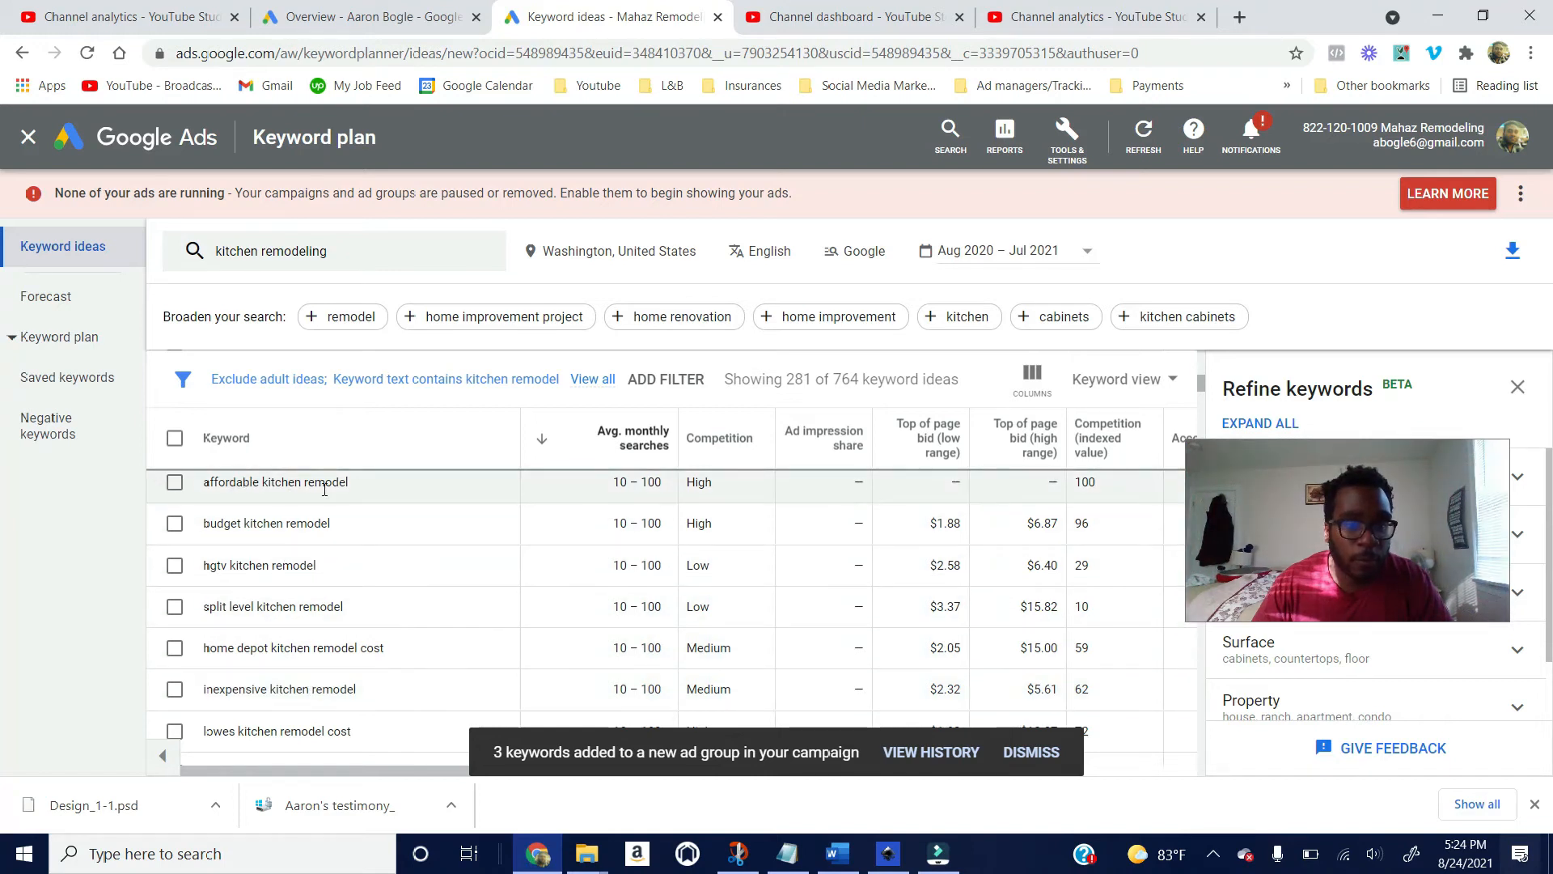
Step: Select "affordable kitchen remodel" and set up a new Remodels ad group named "Affordable kitchen remodel" with a $5 max CPC
click(174, 484)
click(312, 388)
click(437, 395)
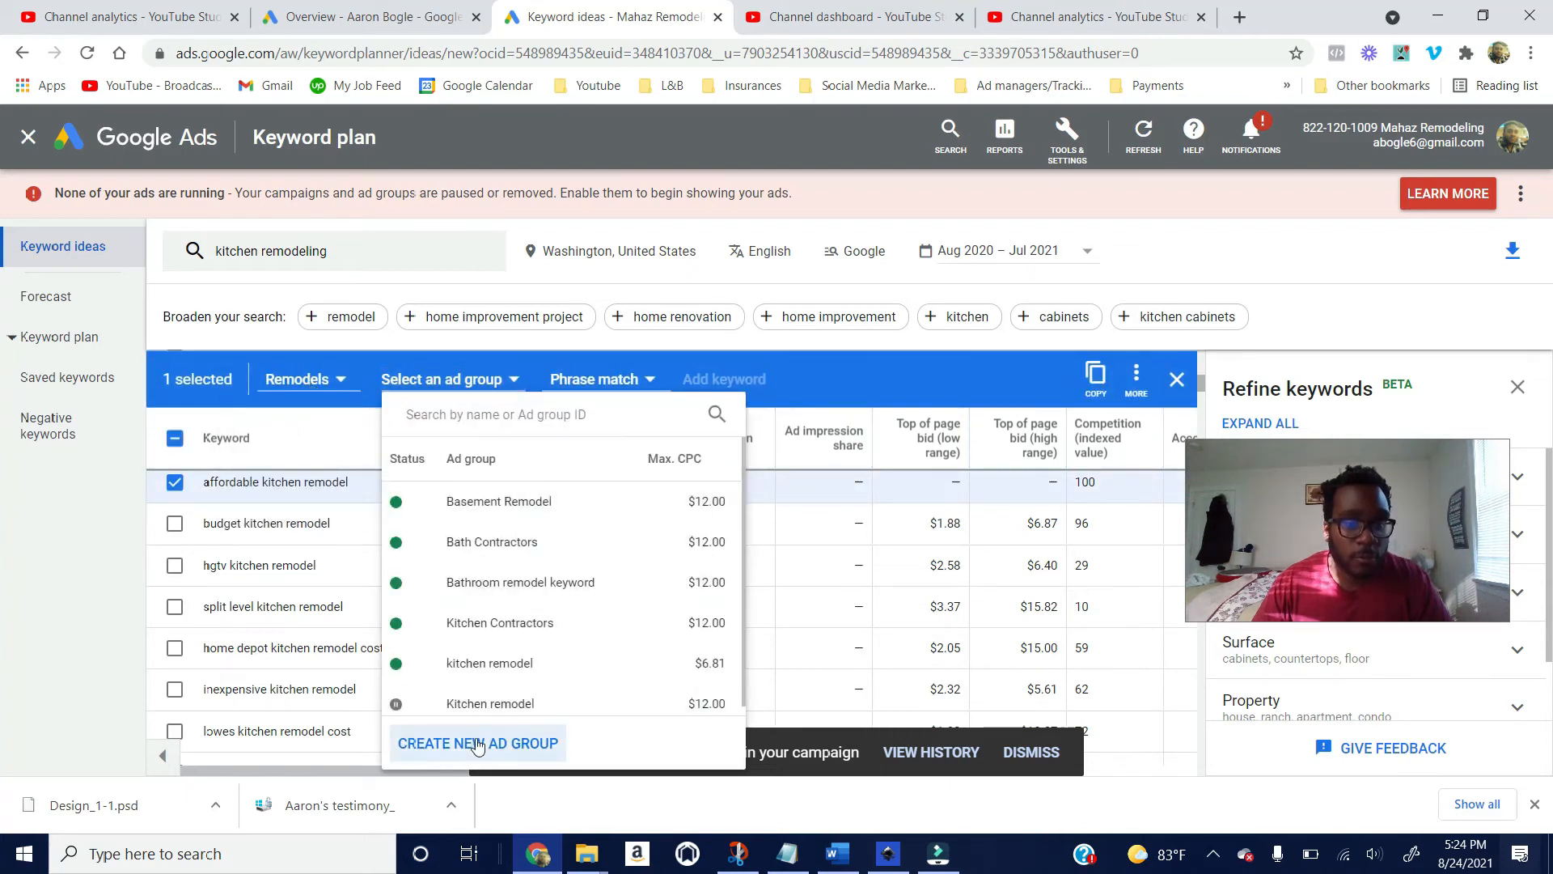
click(476, 736)
text(Afforda)
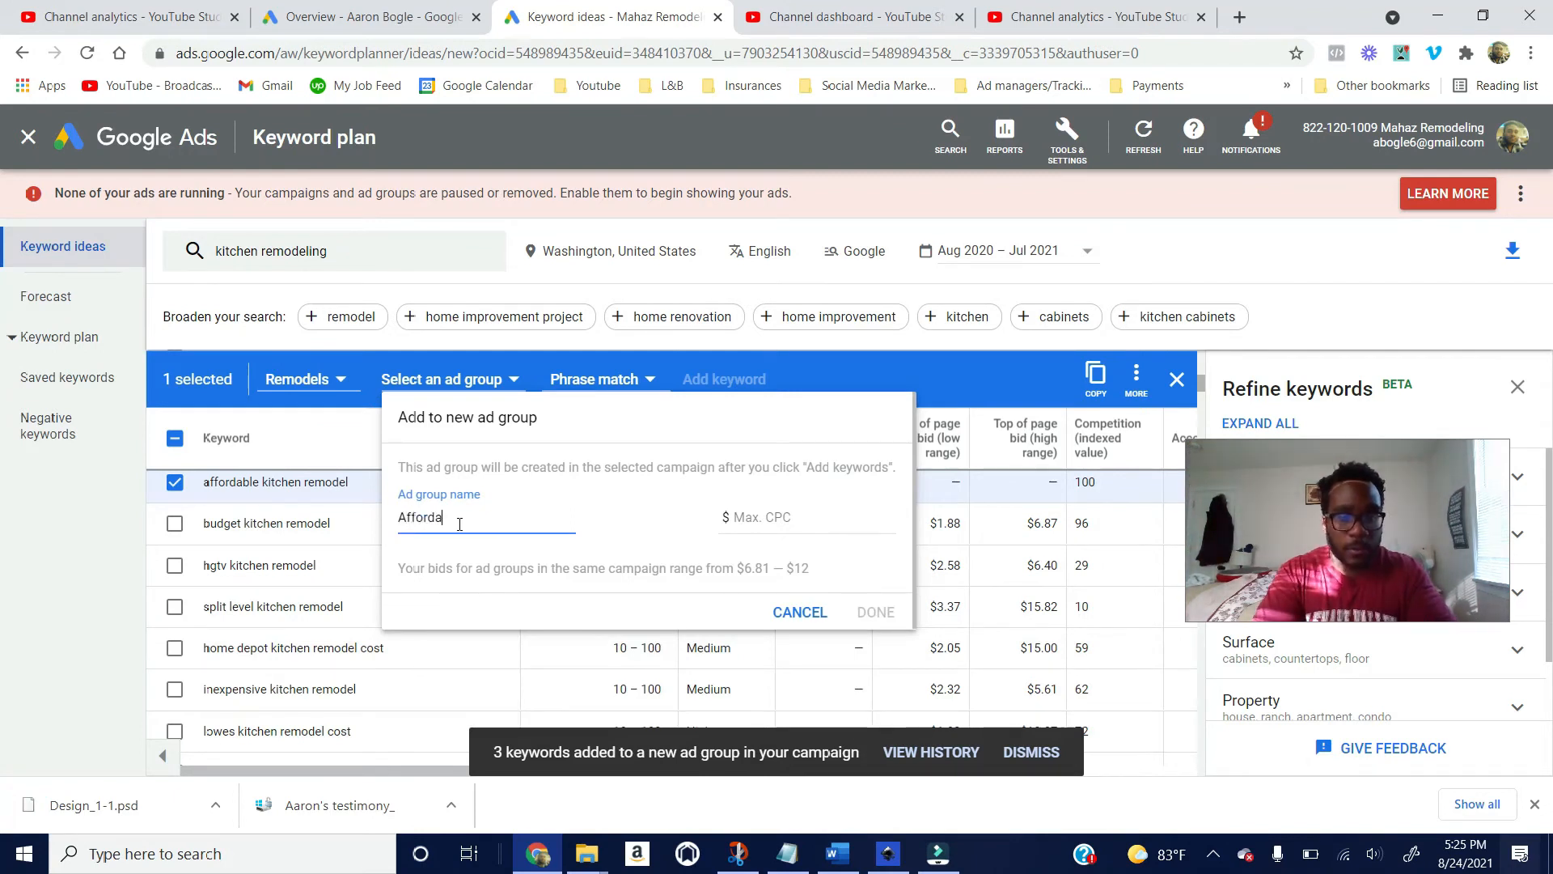
text(ble kitchen remodel)
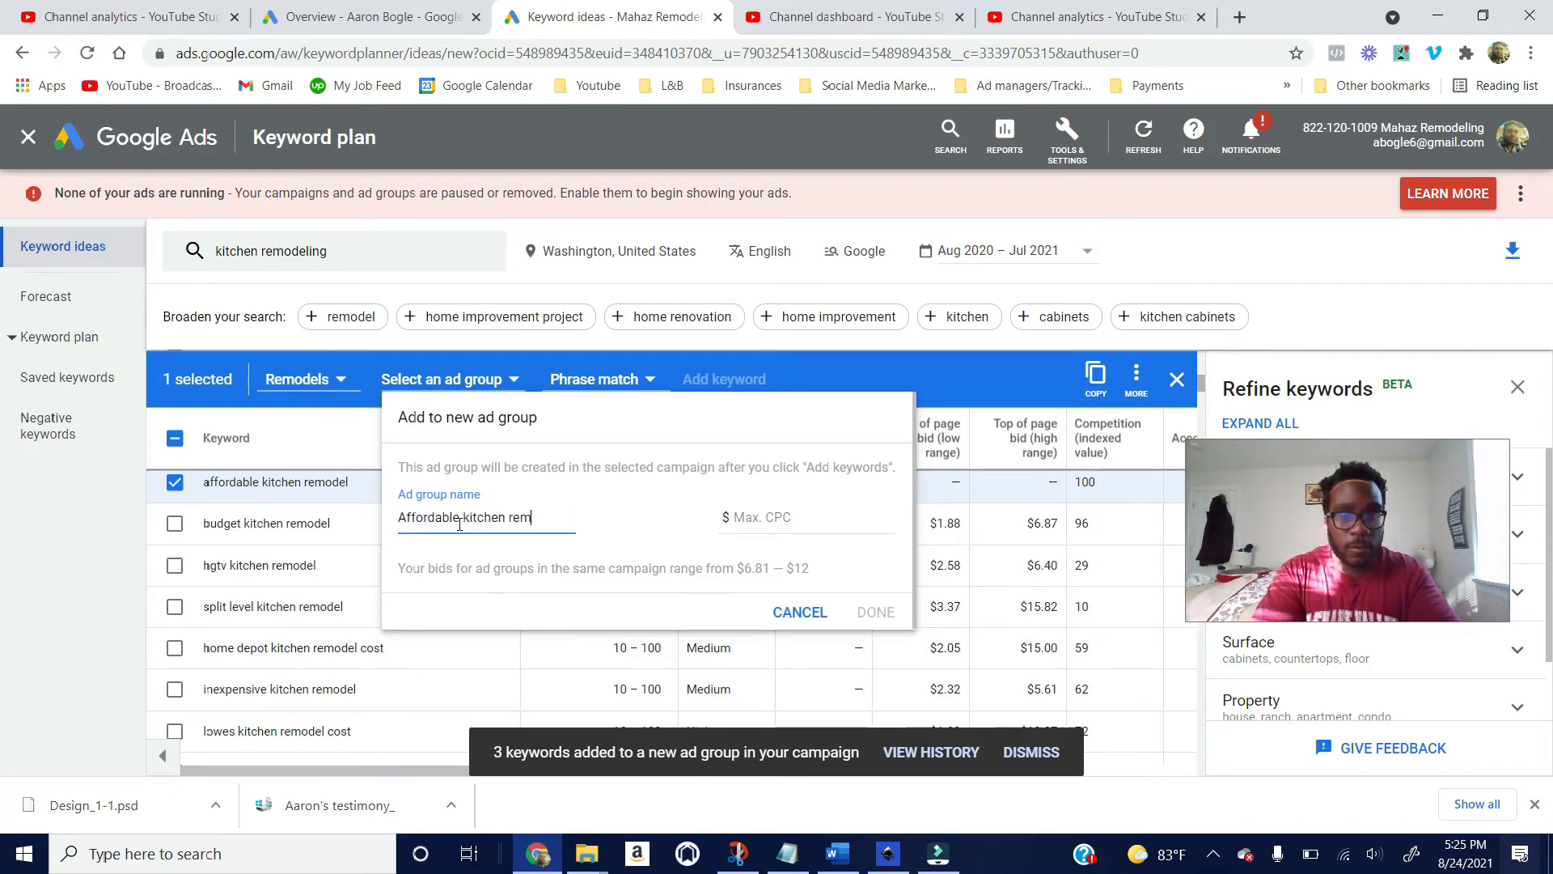
click(817, 514)
text(5)
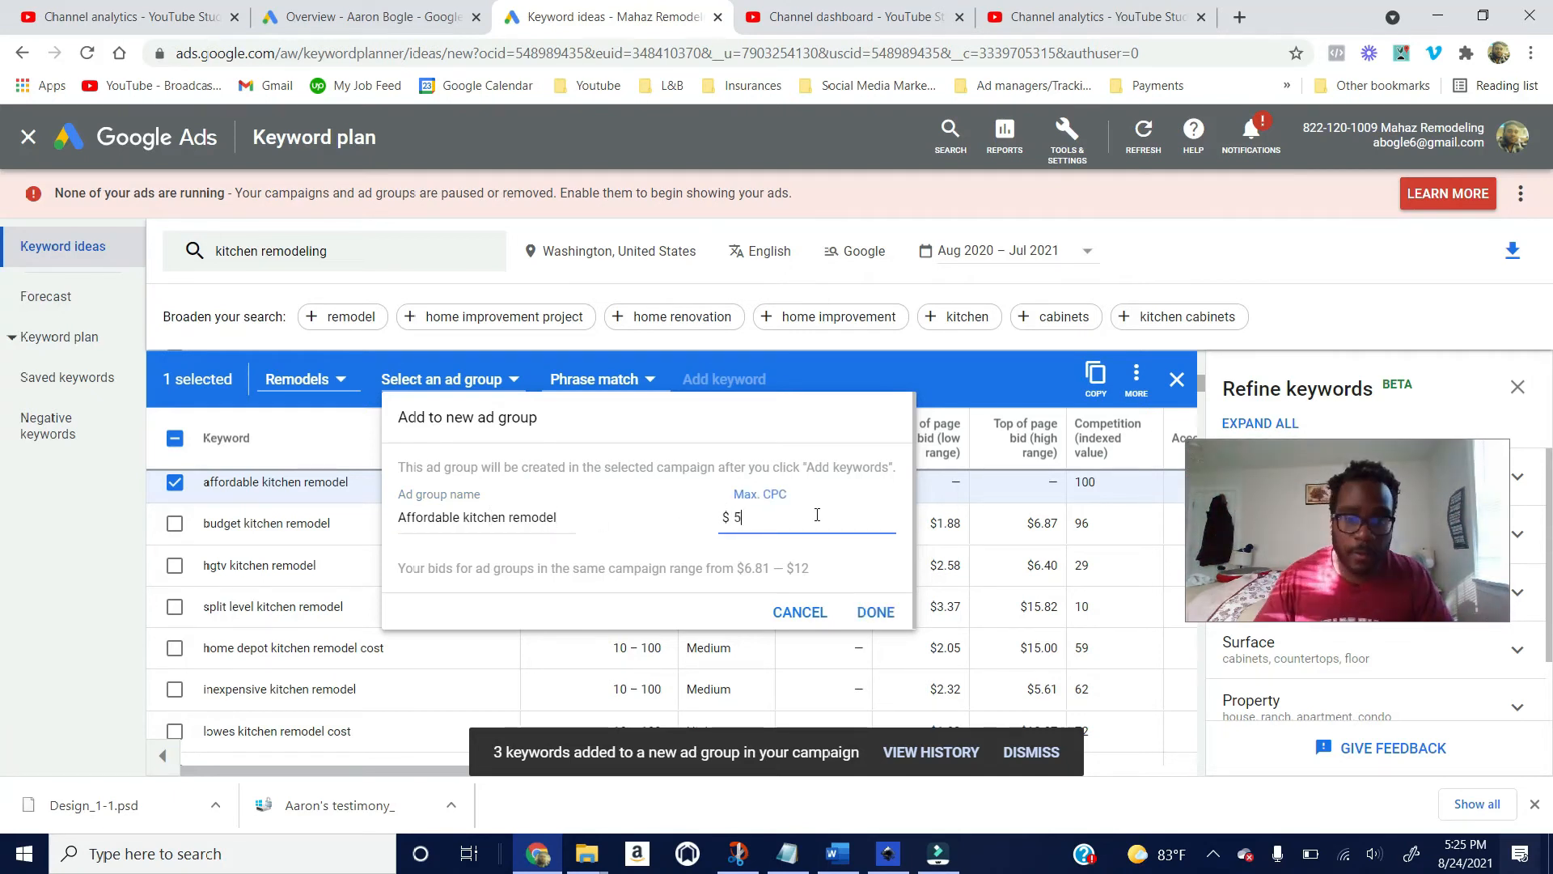
click(895, 611)
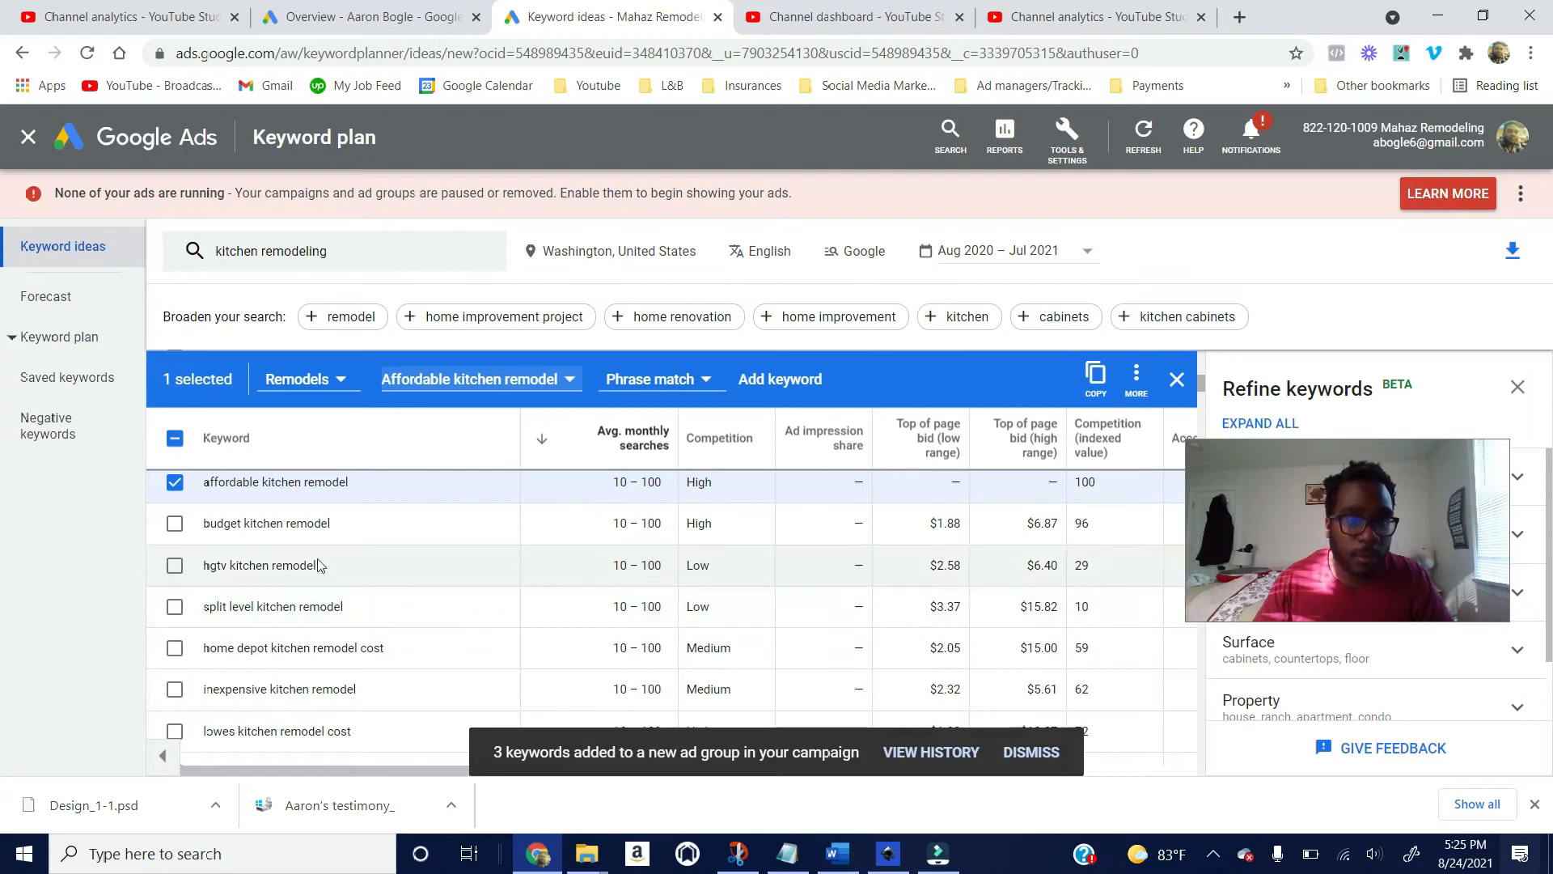
Step: Include "budget kitchen remodel" and "inexpensive kitchen remodel" in the selection and add the keywords to the Affordable kitchen remodel ad group as phrase match
click(175, 522)
scroll(207, 582, up, 2)
scroll(214, 593, down, 2)
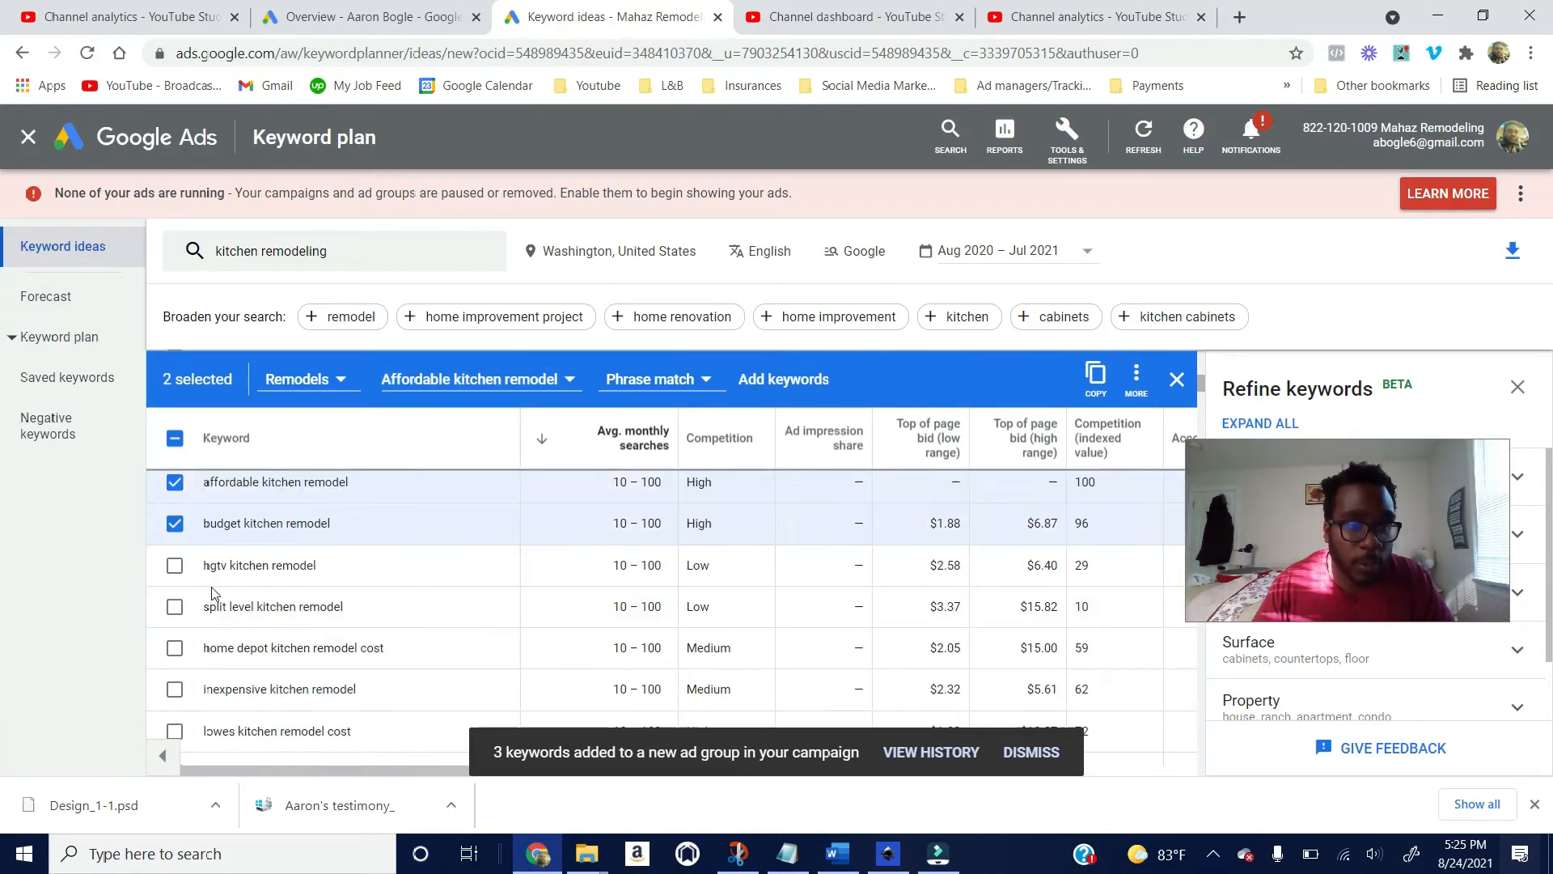
click(174, 689)
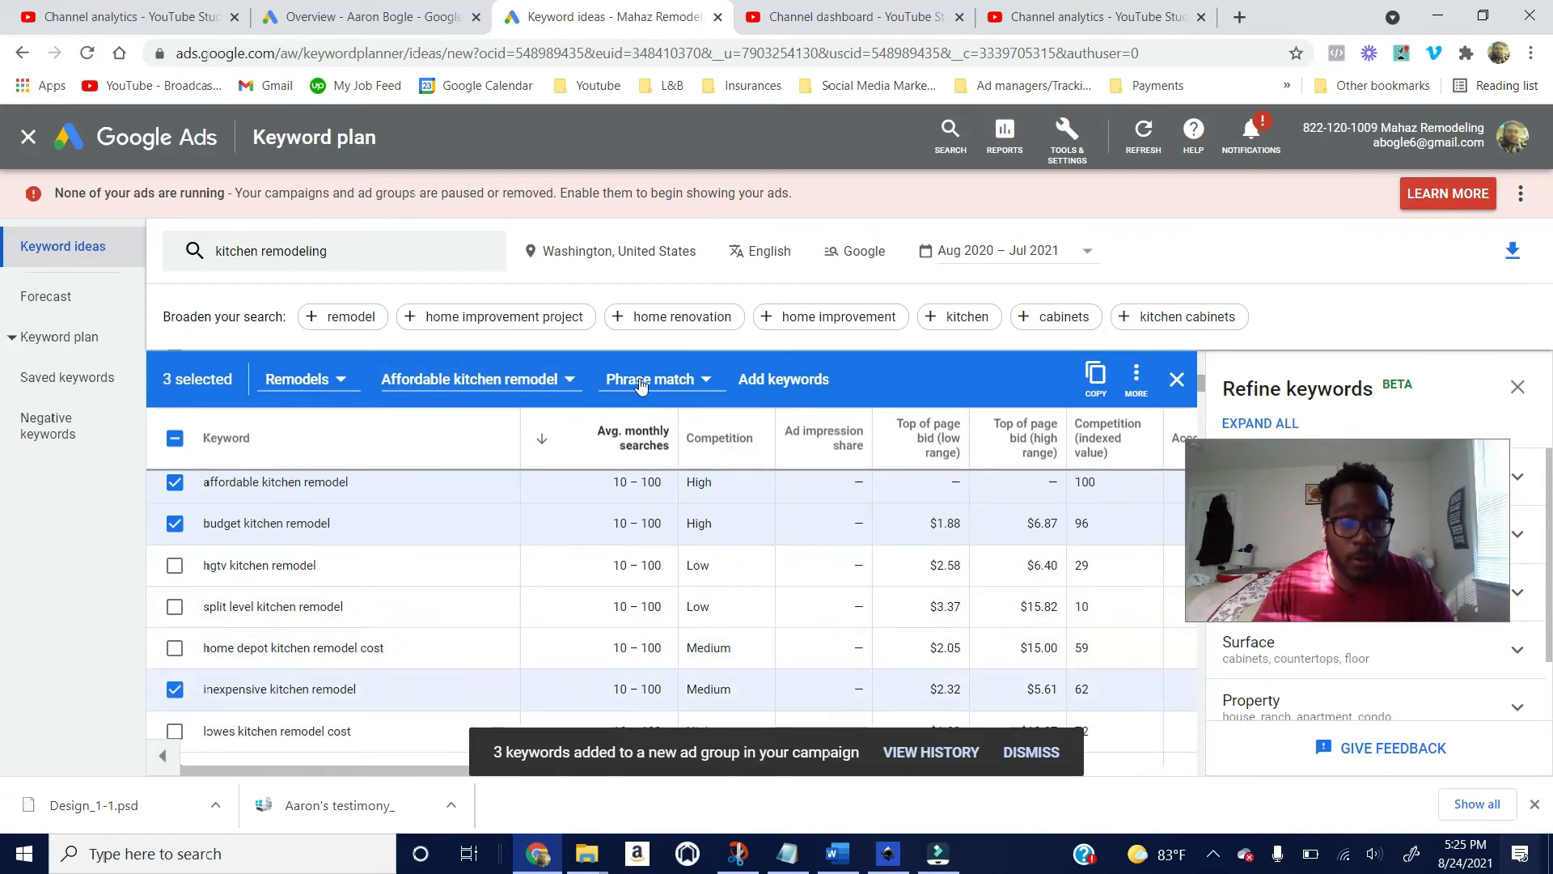
click(801, 383)
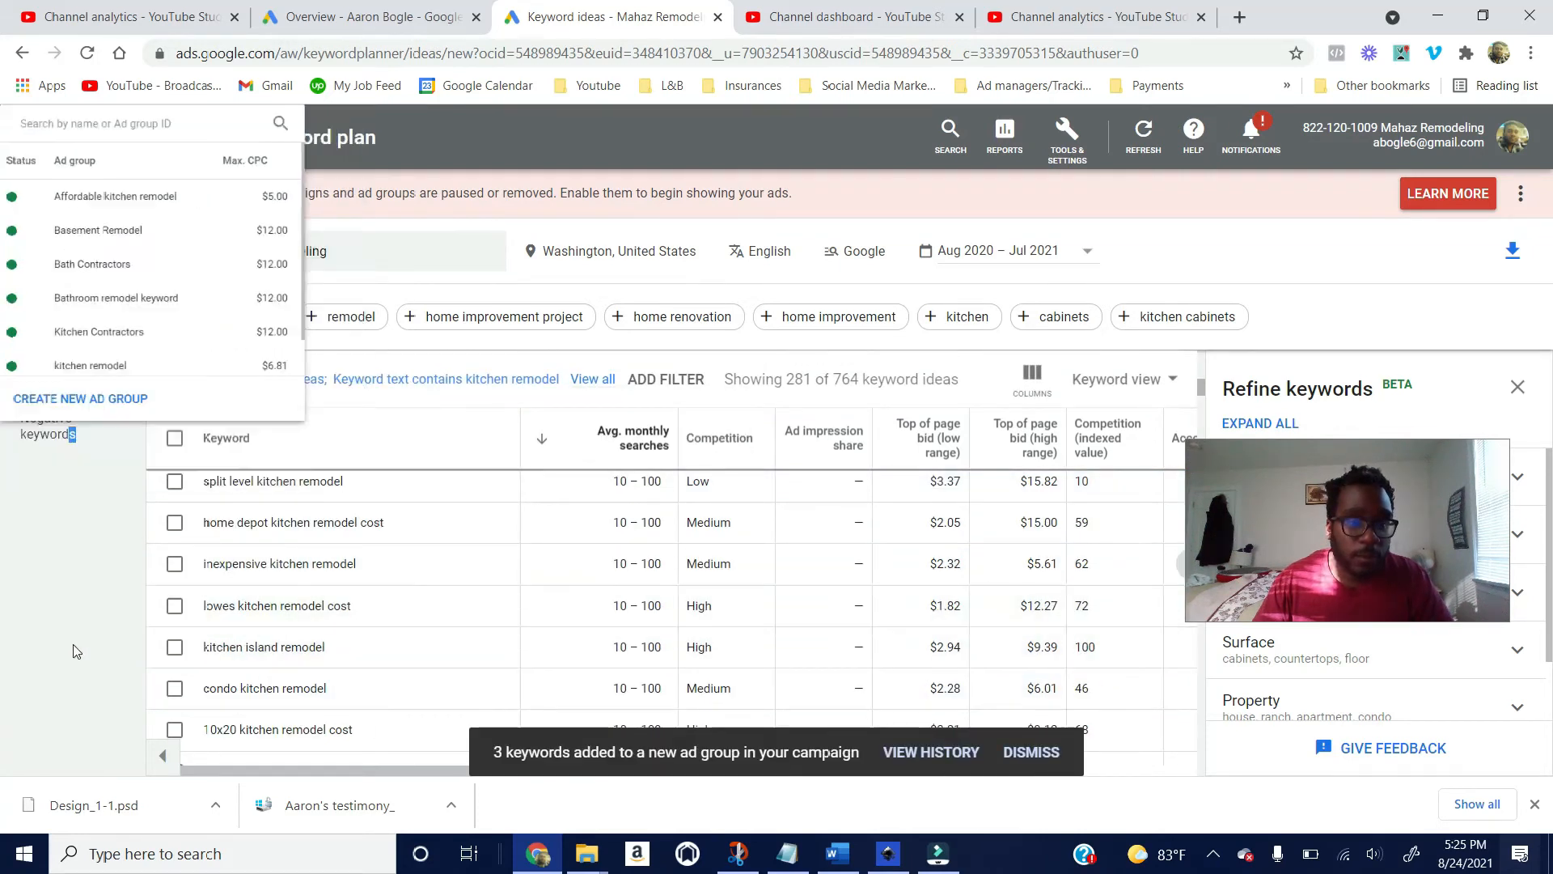
click(73, 644)
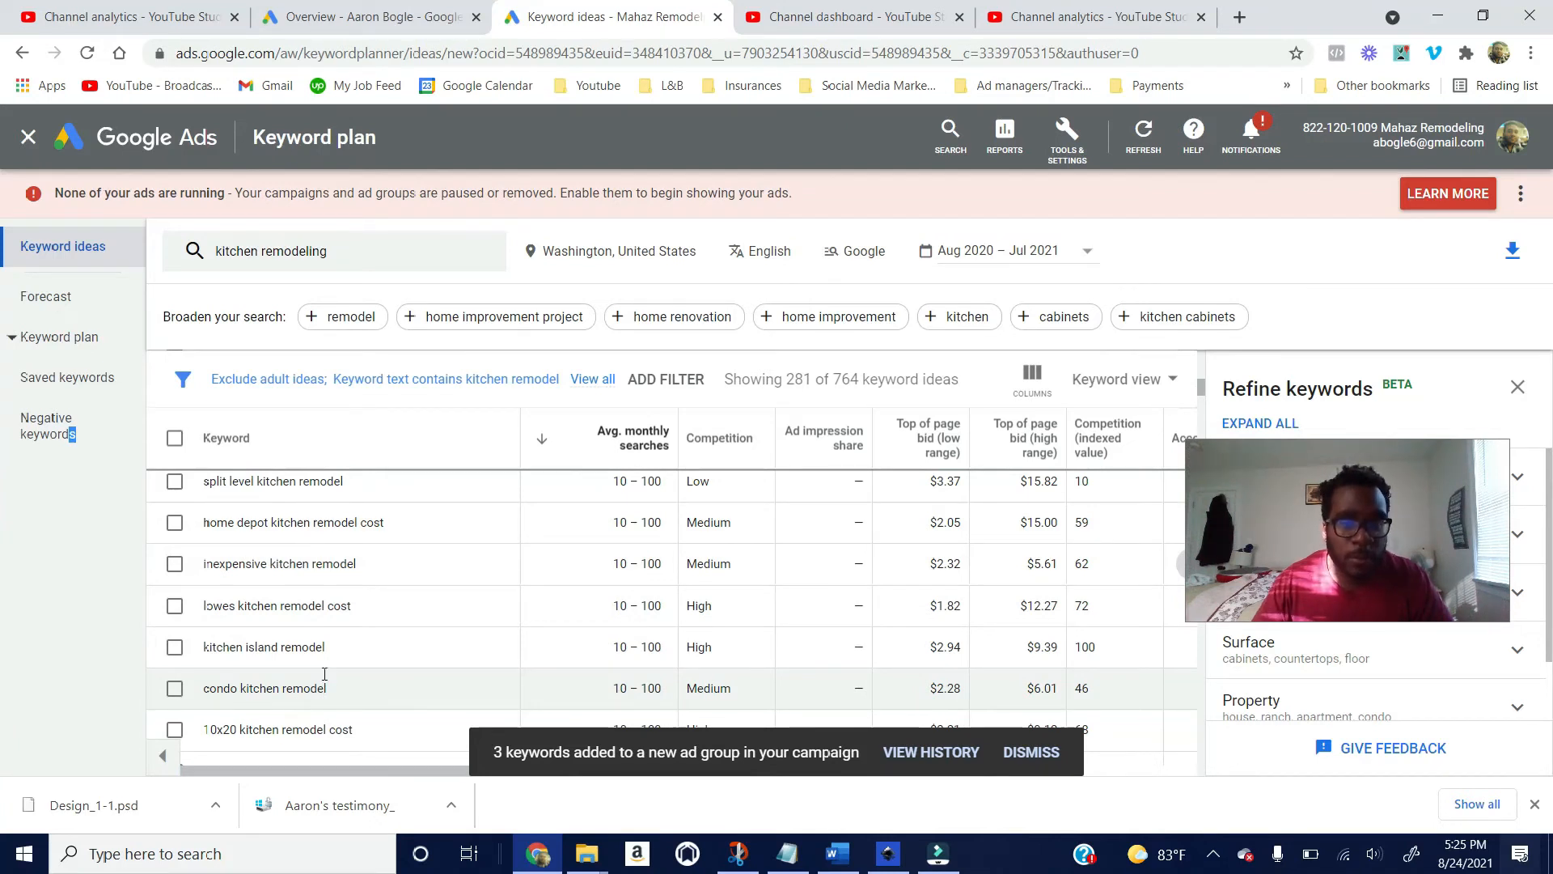
Step: Select the keyword ideas "condo kitchen remodel", "simple kitchen remodel" and "complete kitchen remodel"
click(176, 690)
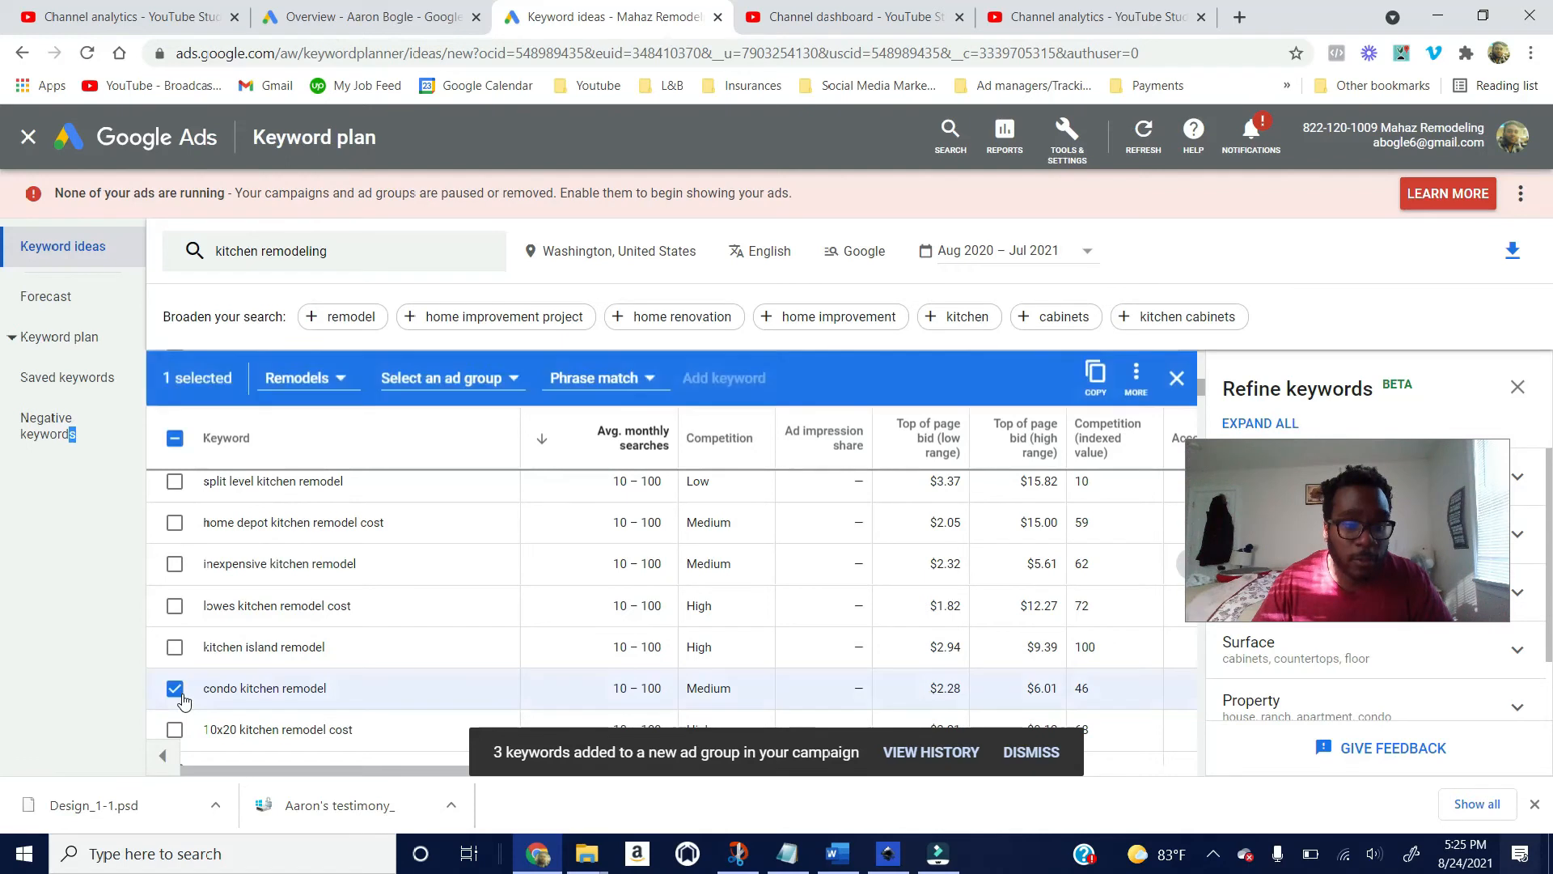
scroll(242, 679, down, 3)
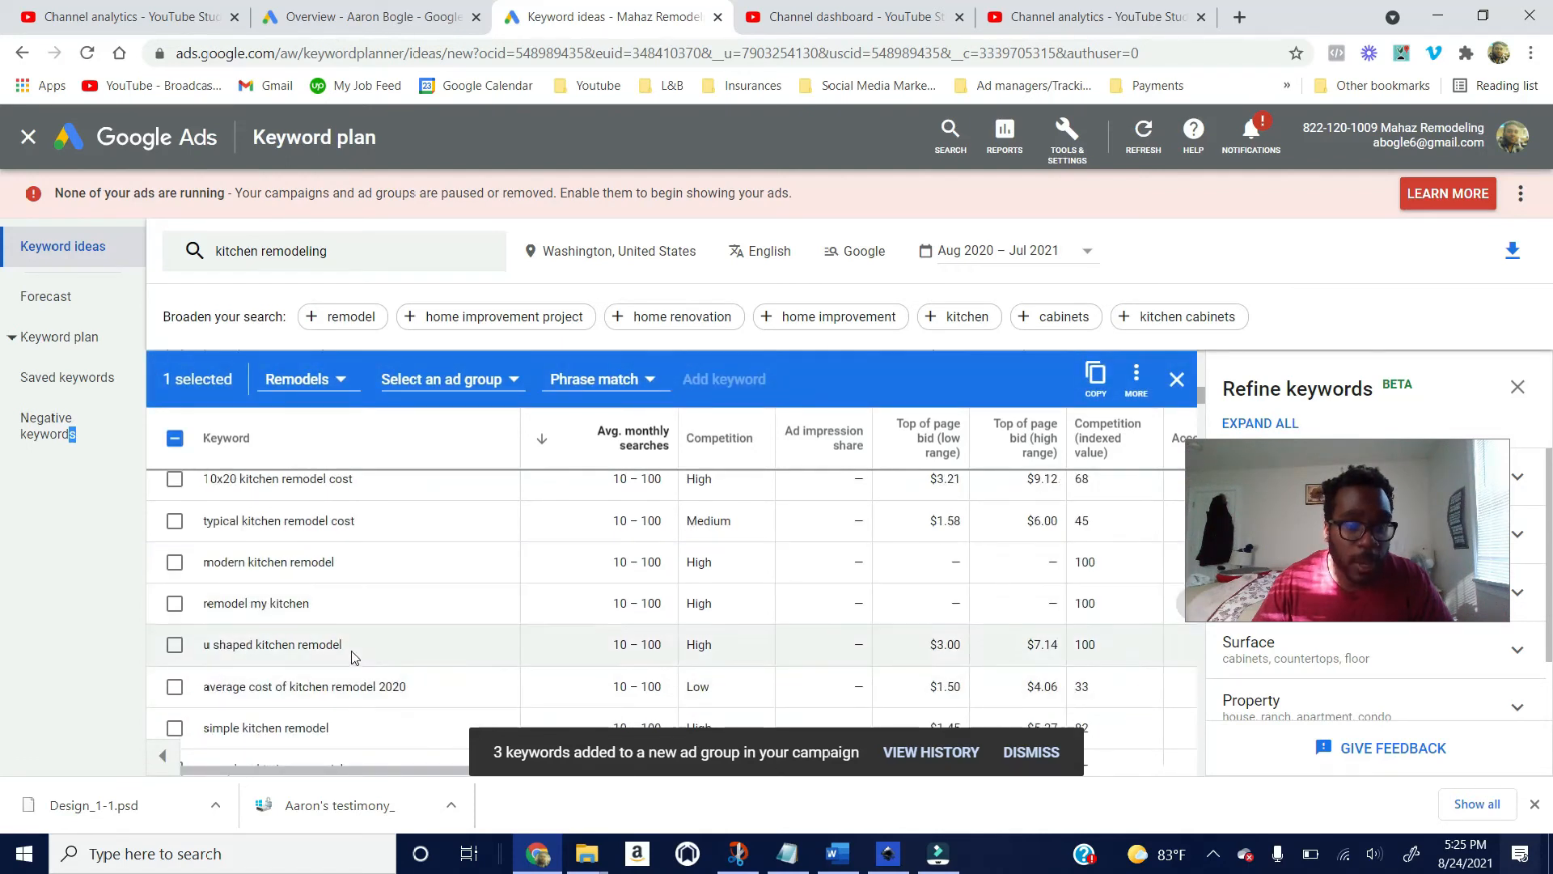
scroll(354, 657, down, 2)
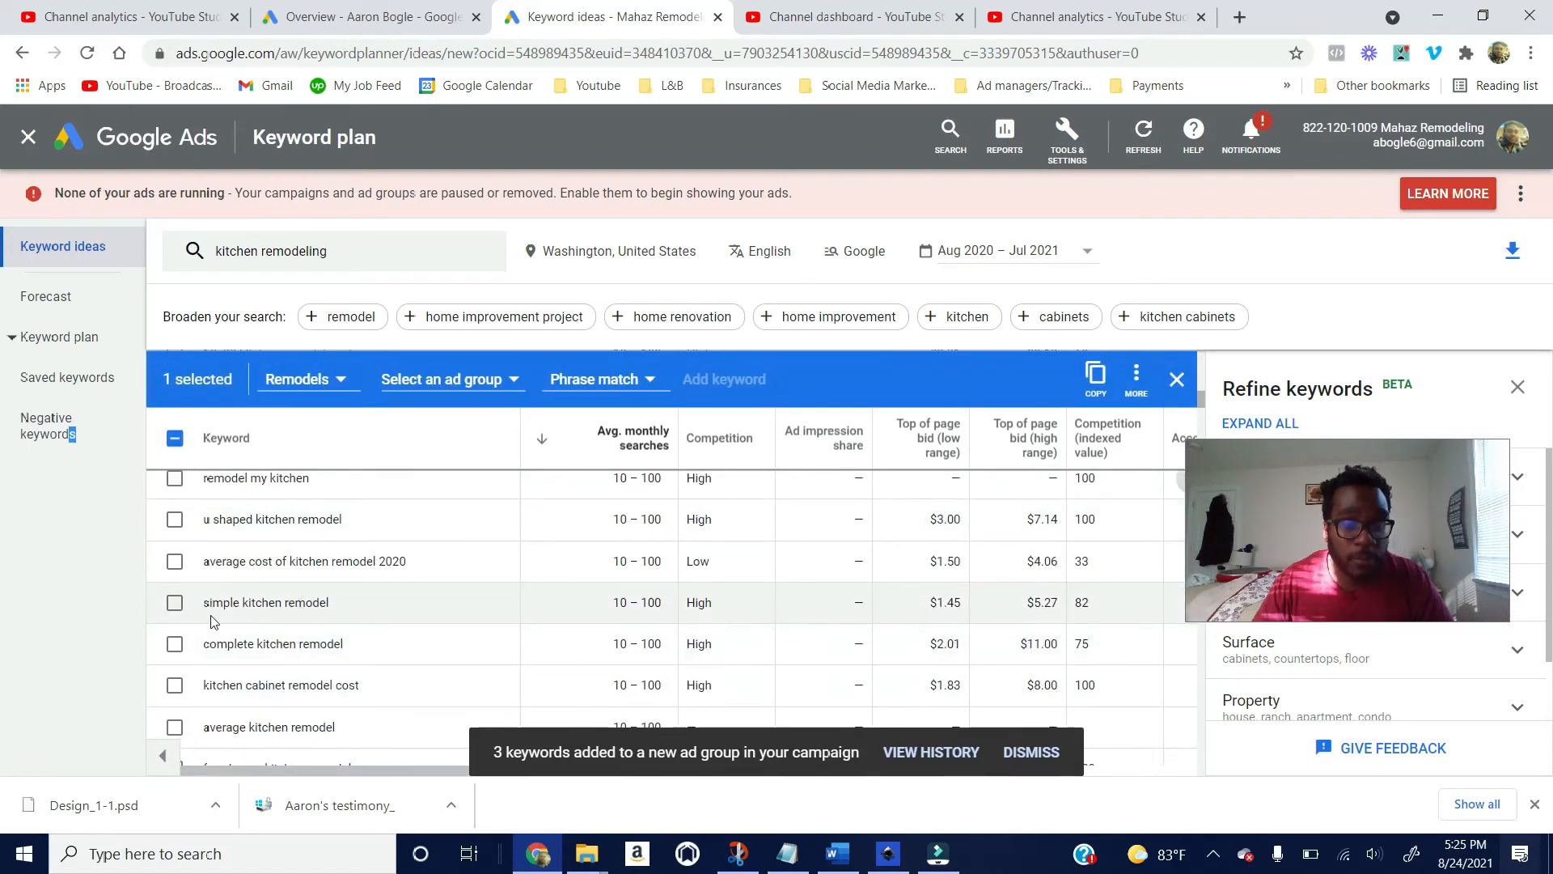
click(175, 603)
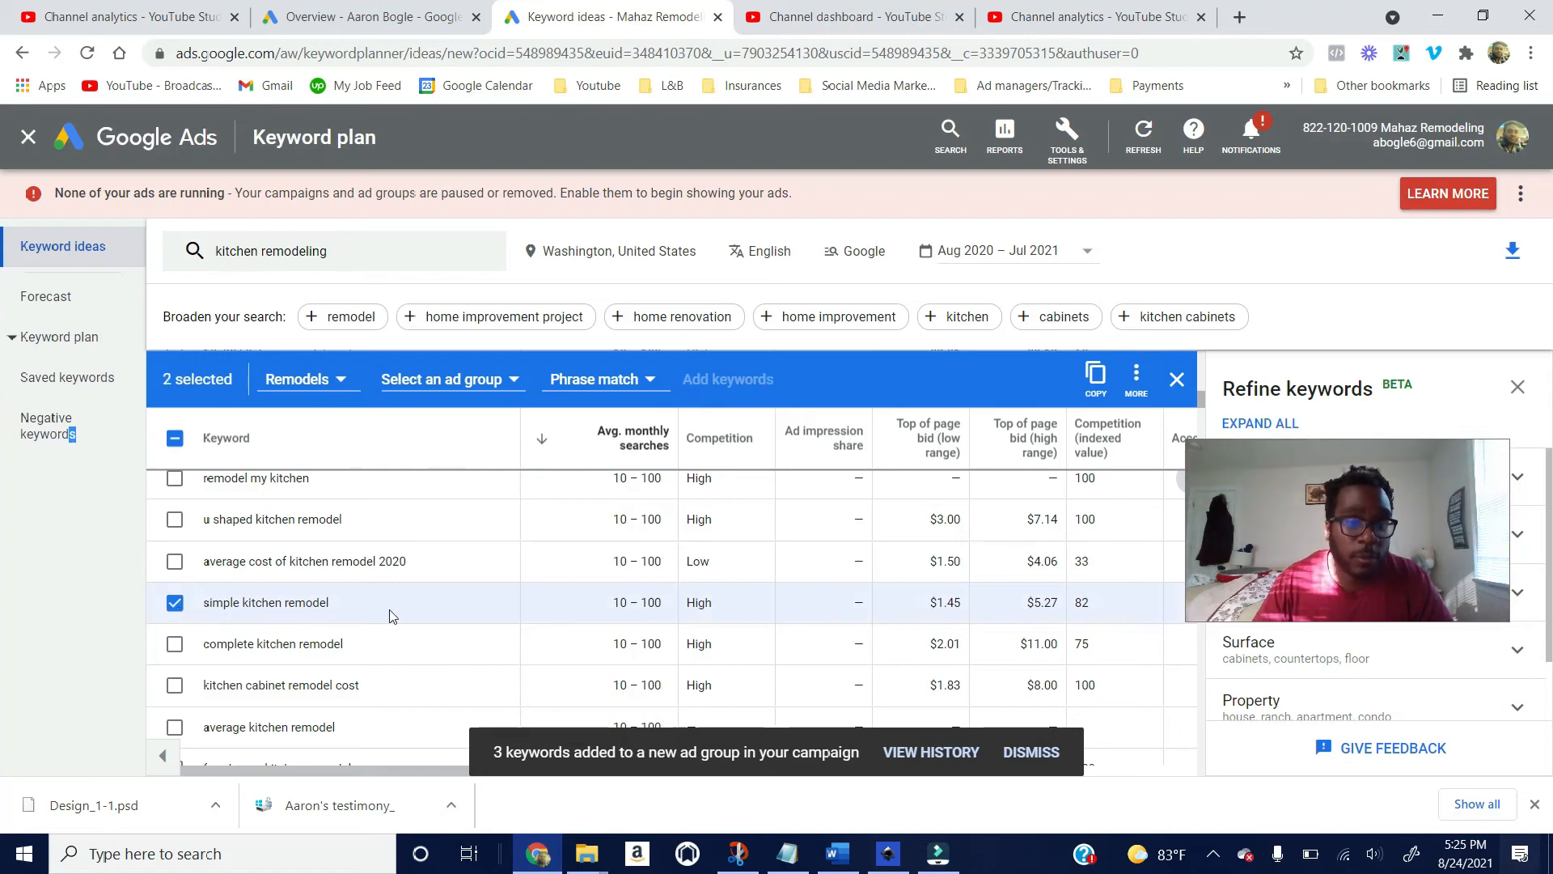
click(175, 644)
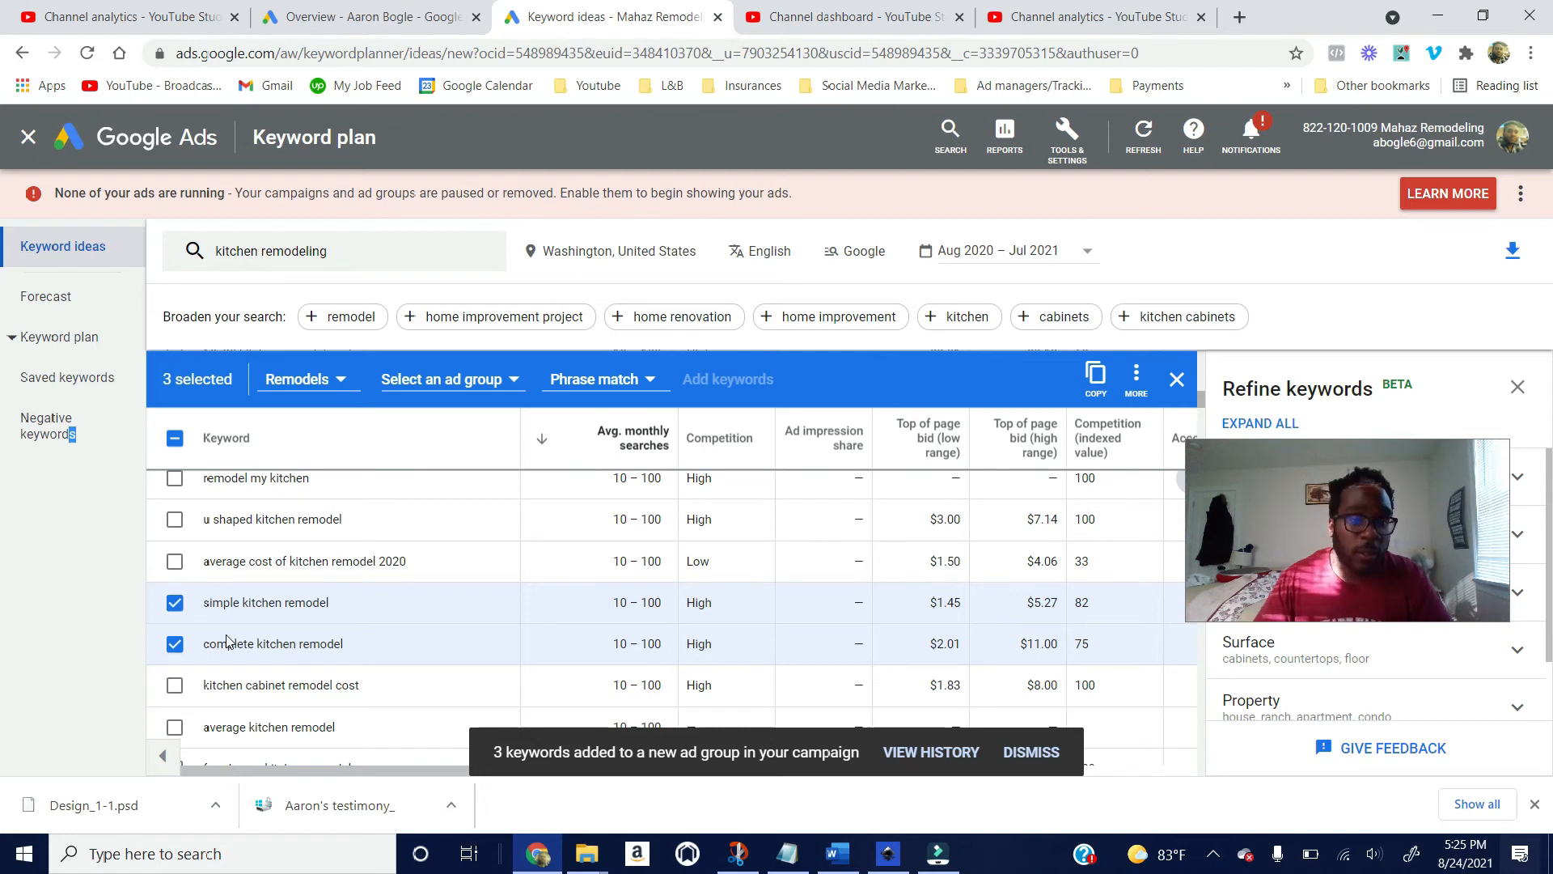
Step: Add the selected condo, simple and complete keywords to the existing enabled "kitchen remodel" ad group in Remodels as phrase match
scroll(226, 642, up, 2)
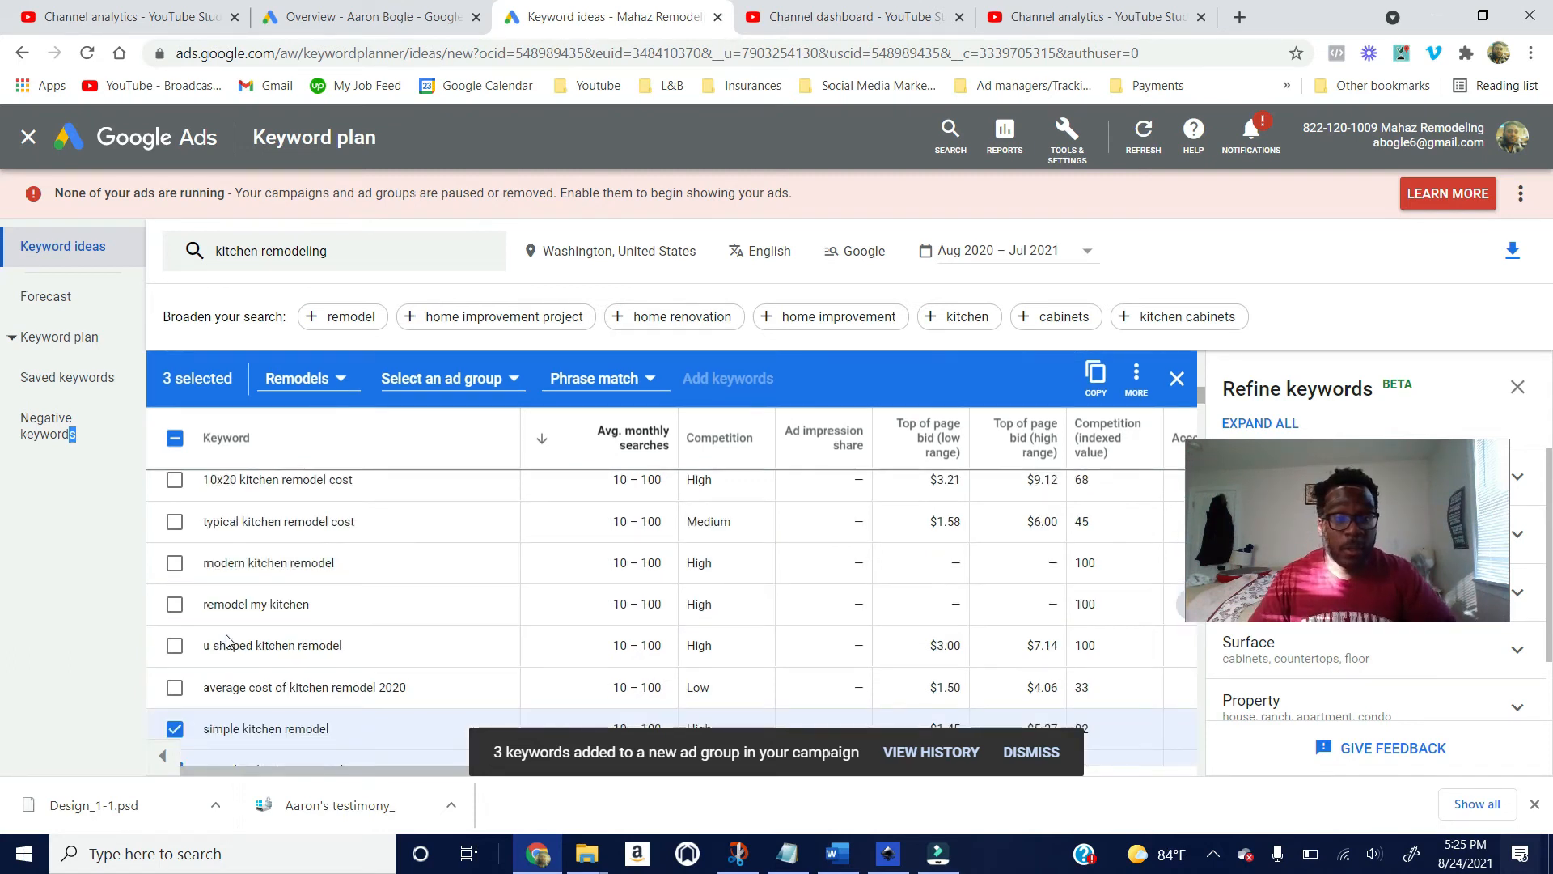
scroll(421, 645, up, 10)
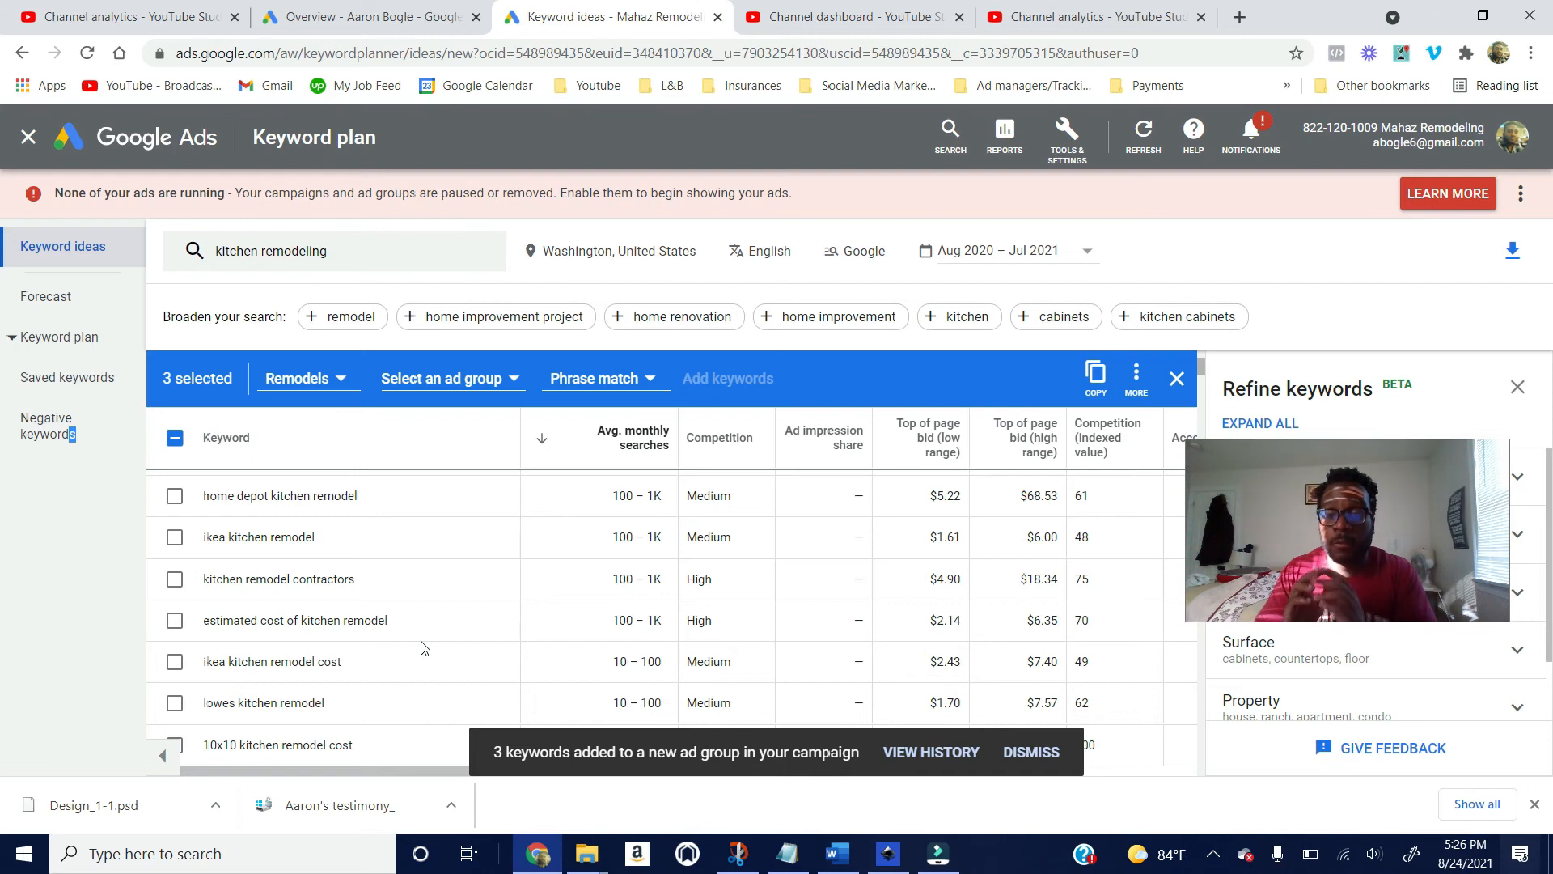
scroll(402, 607, down, 6)
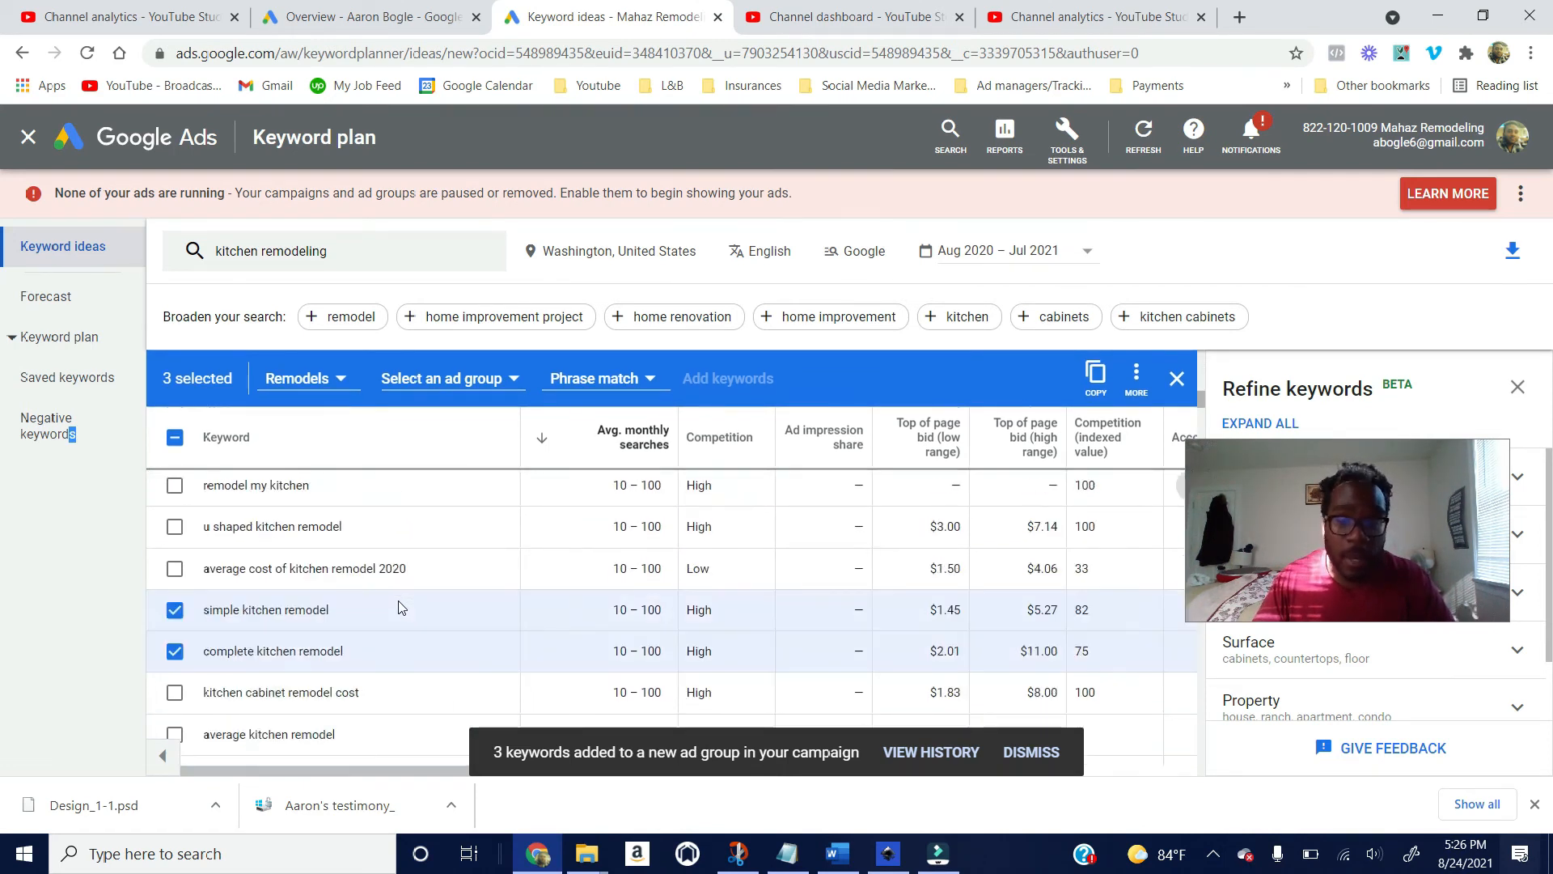
scroll(398, 607, up, 3)
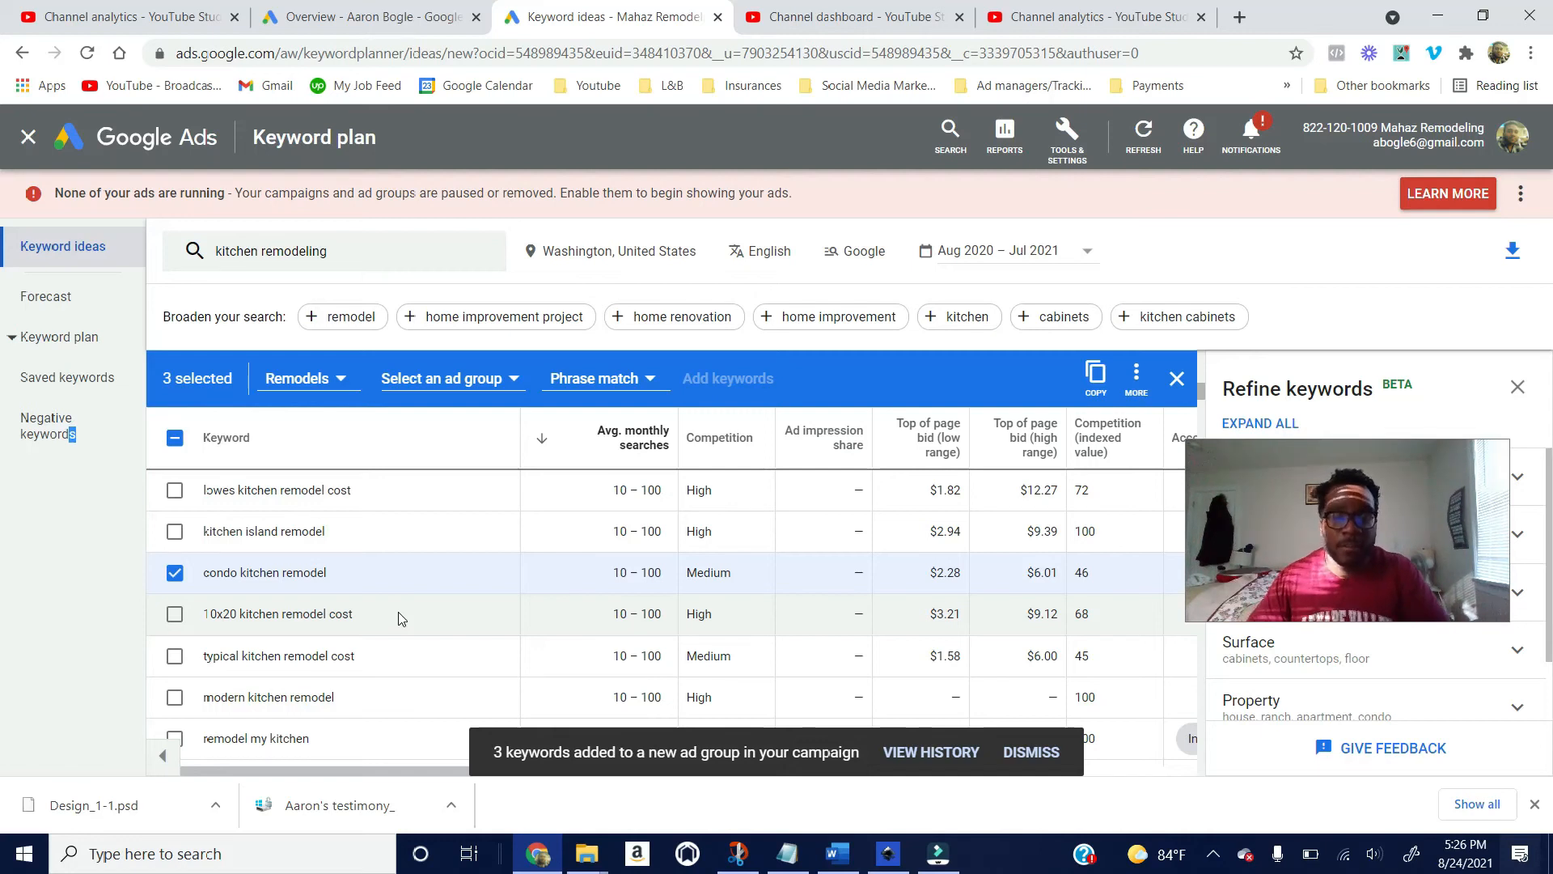
click(474, 391)
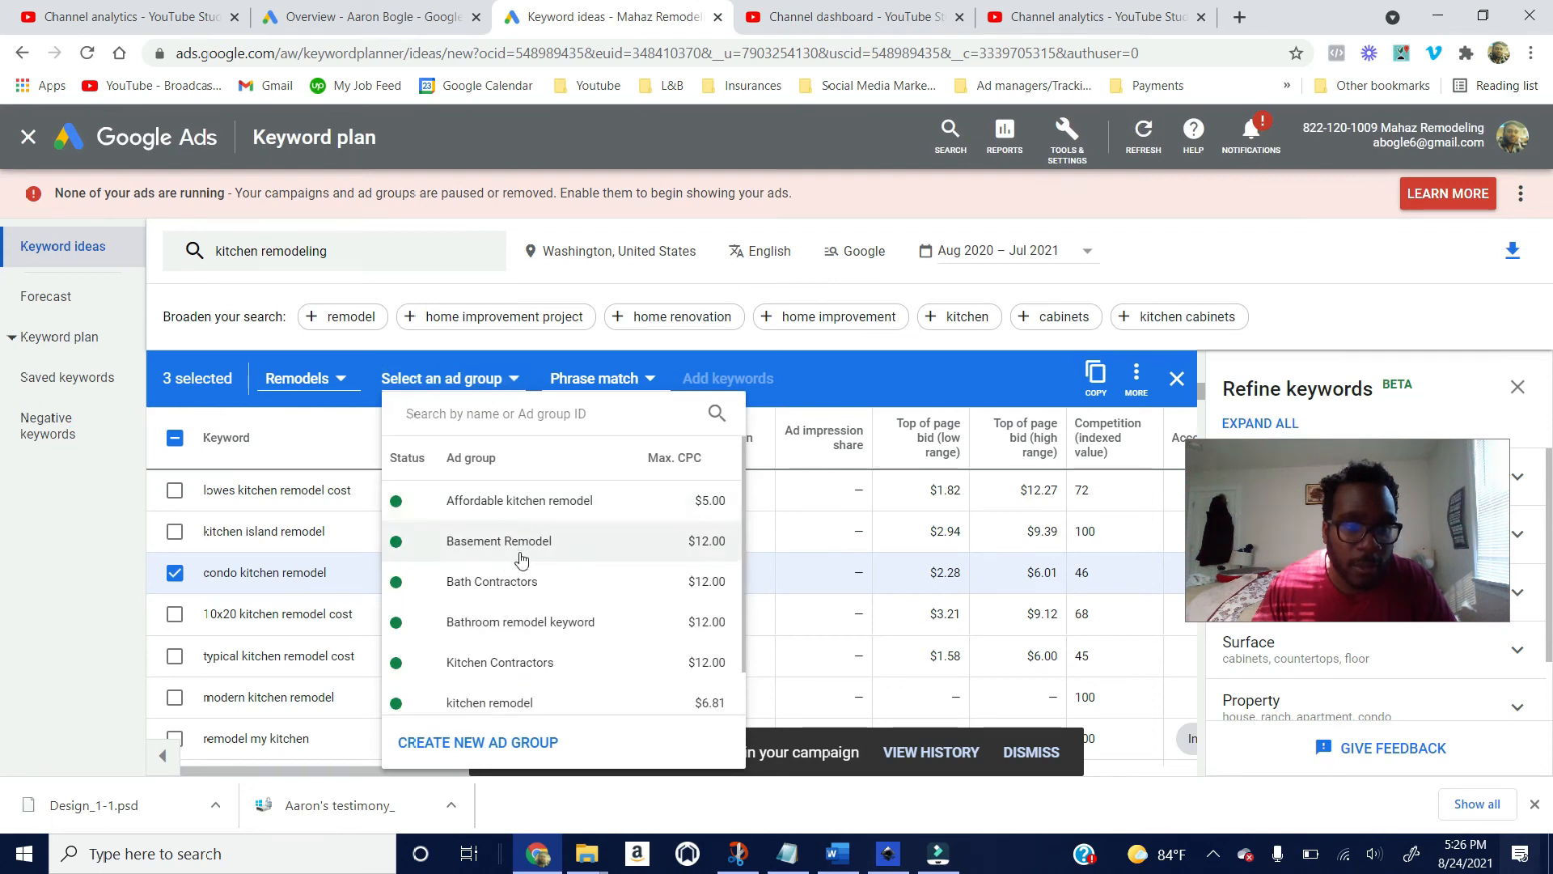
scroll(530, 615, down, 1)
click(526, 659)
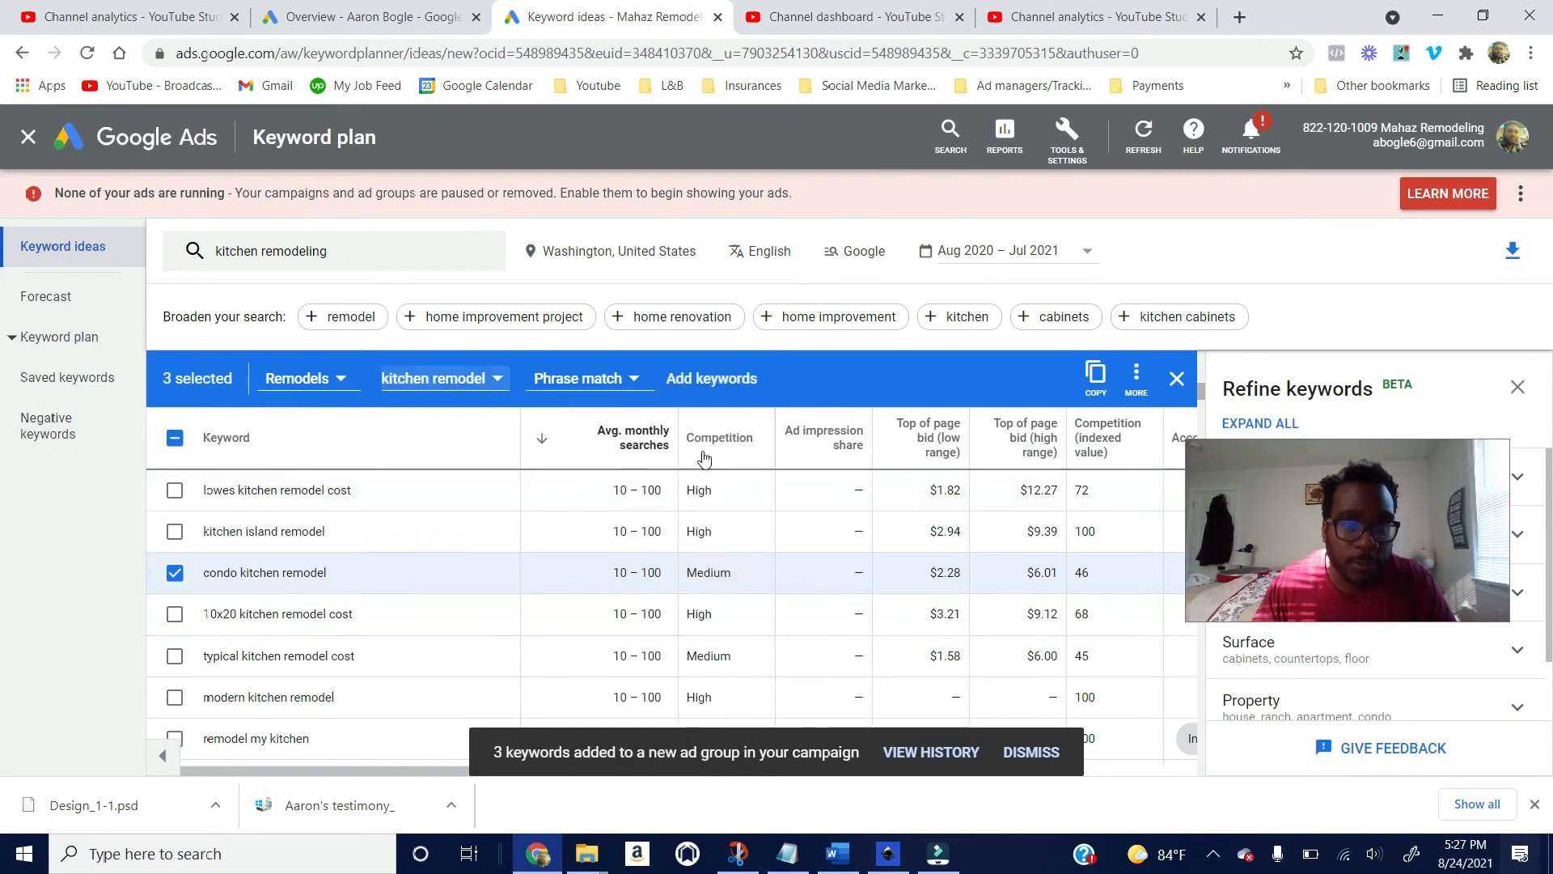
click(712, 377)
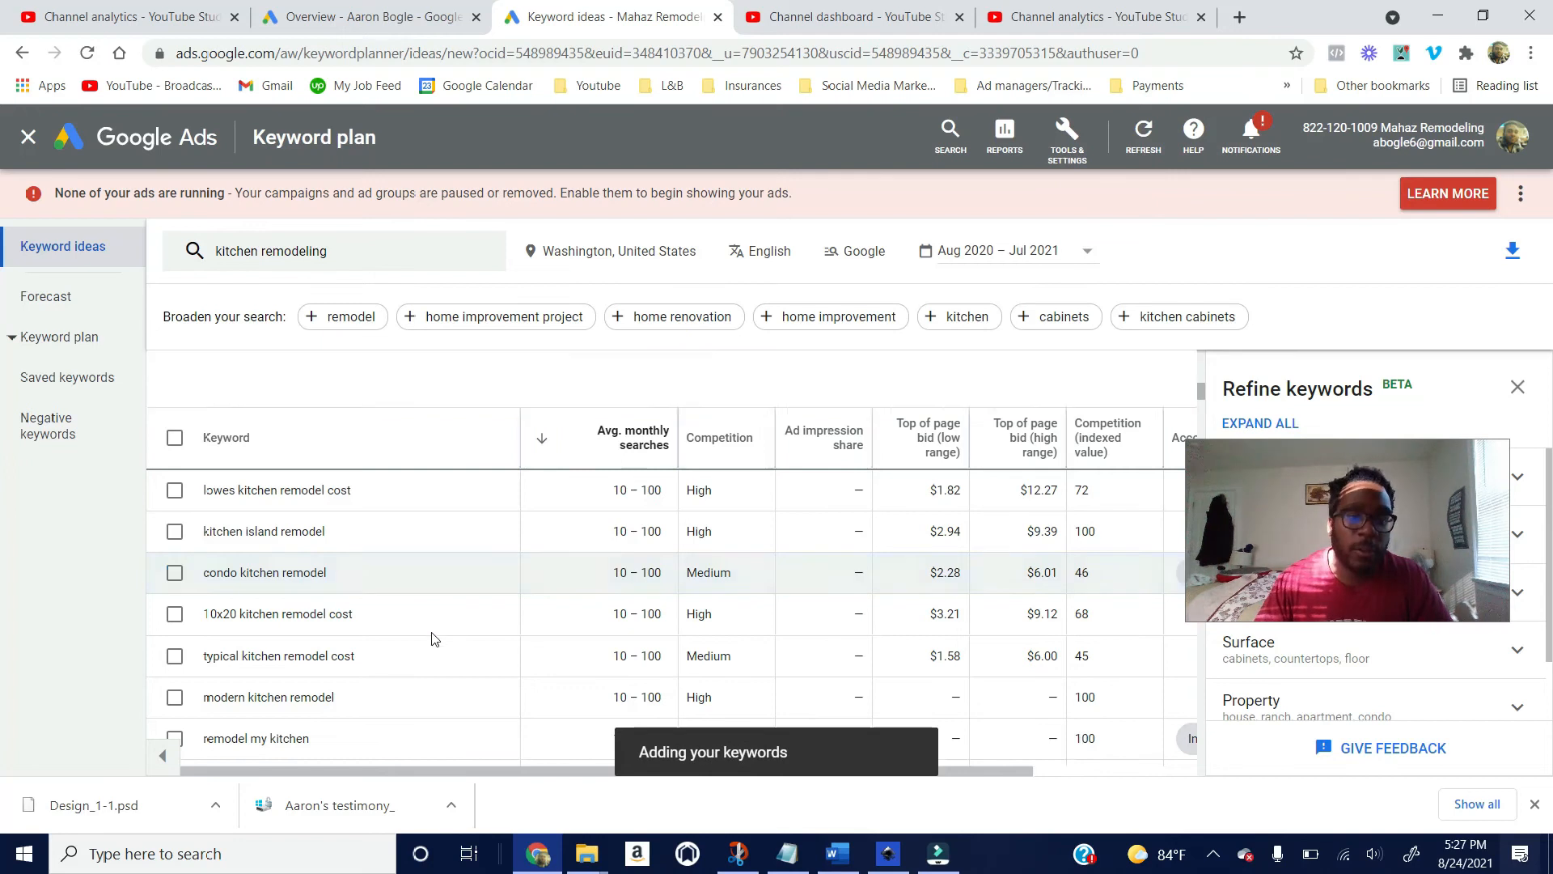
Step: Change the keyword search to "kitchen remodeling contractors" and get the new keyword ideas
scroll(432, 641, down, 2)
scroll(426, 645, down, 1)
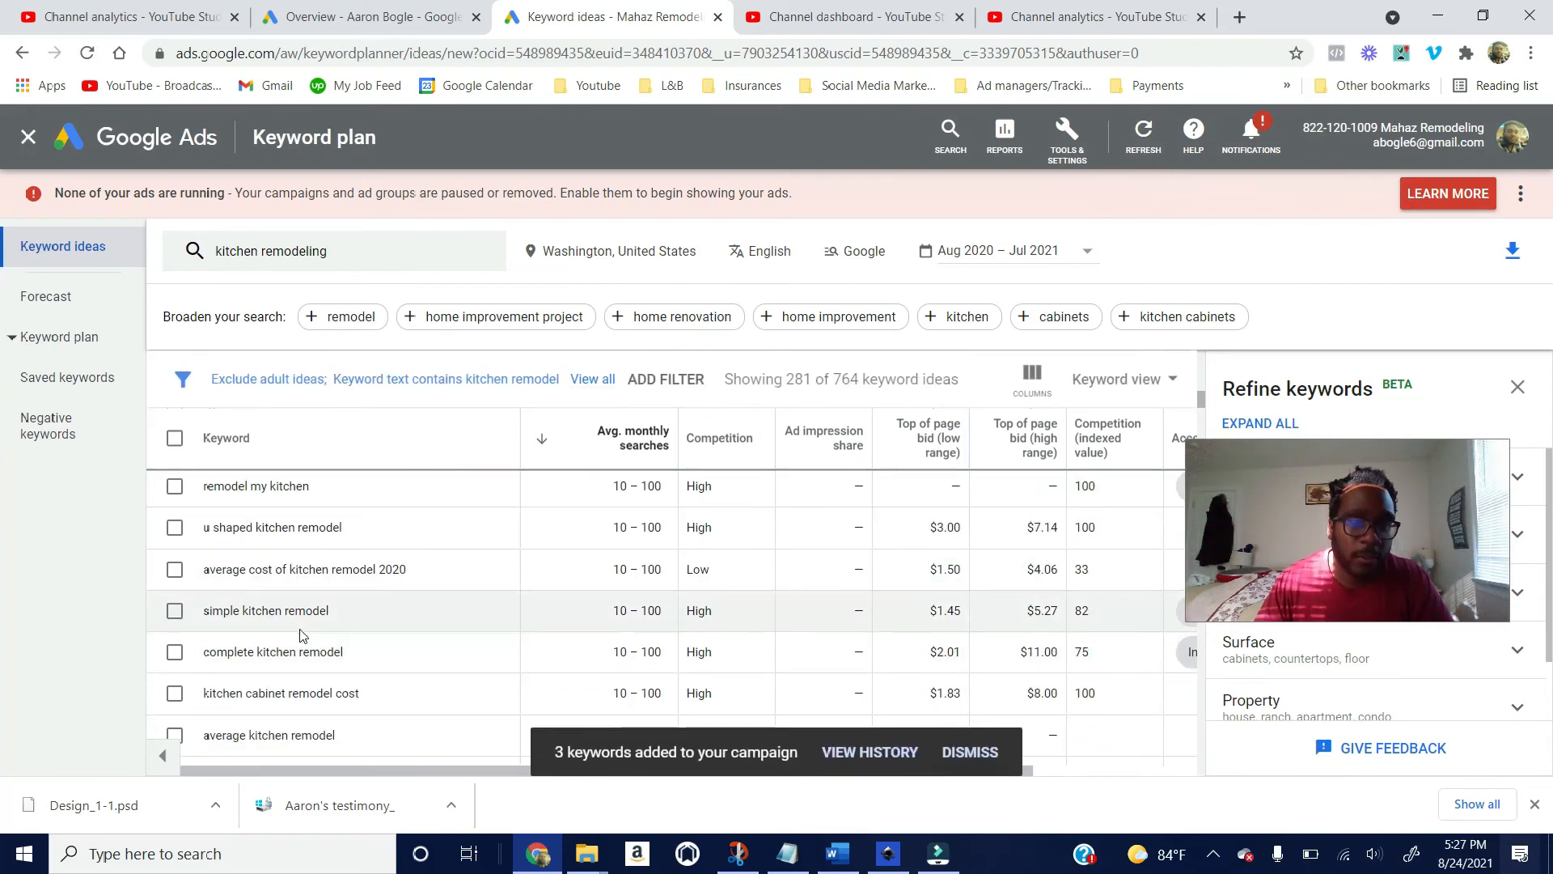
scroll(302, 636, down, 3)
scroll(306, 641, up, 6)
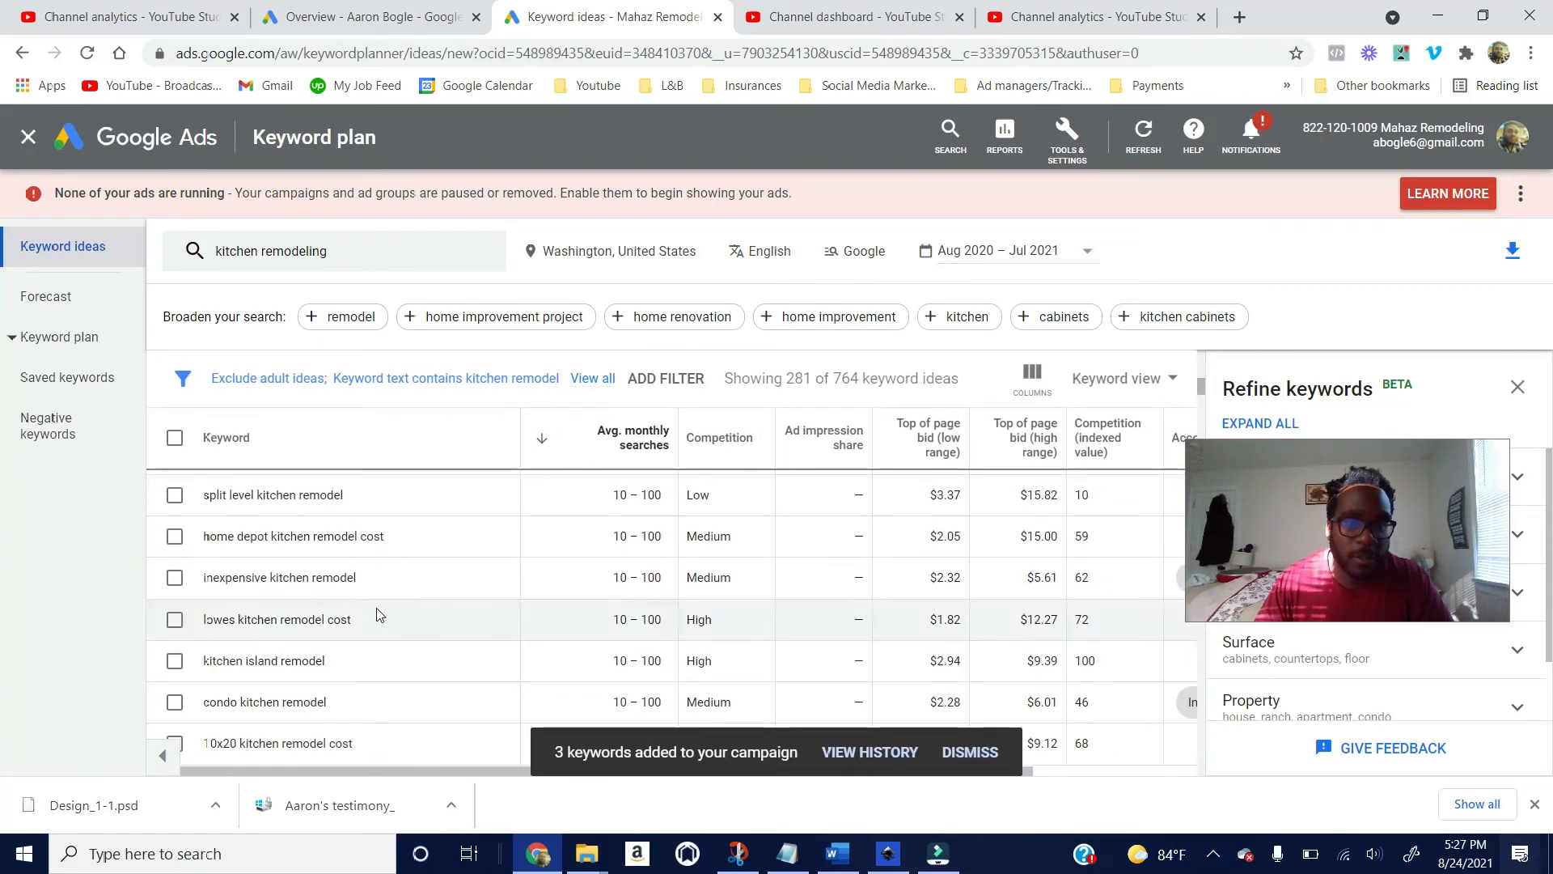
scroll(348, 659, up, 3)
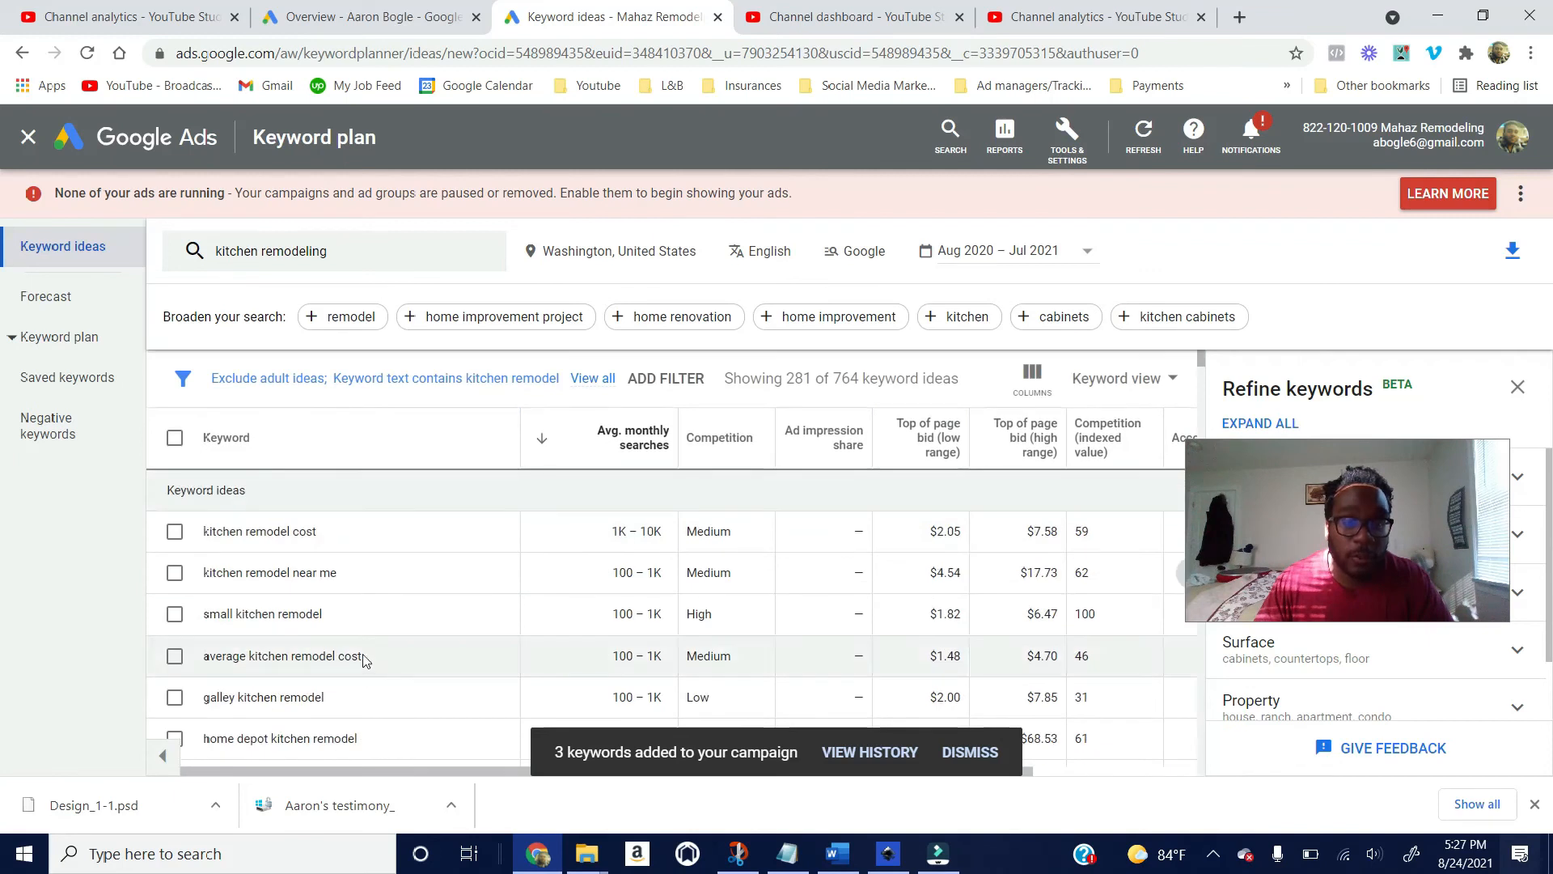
click(341, 261)
click(360, 355)
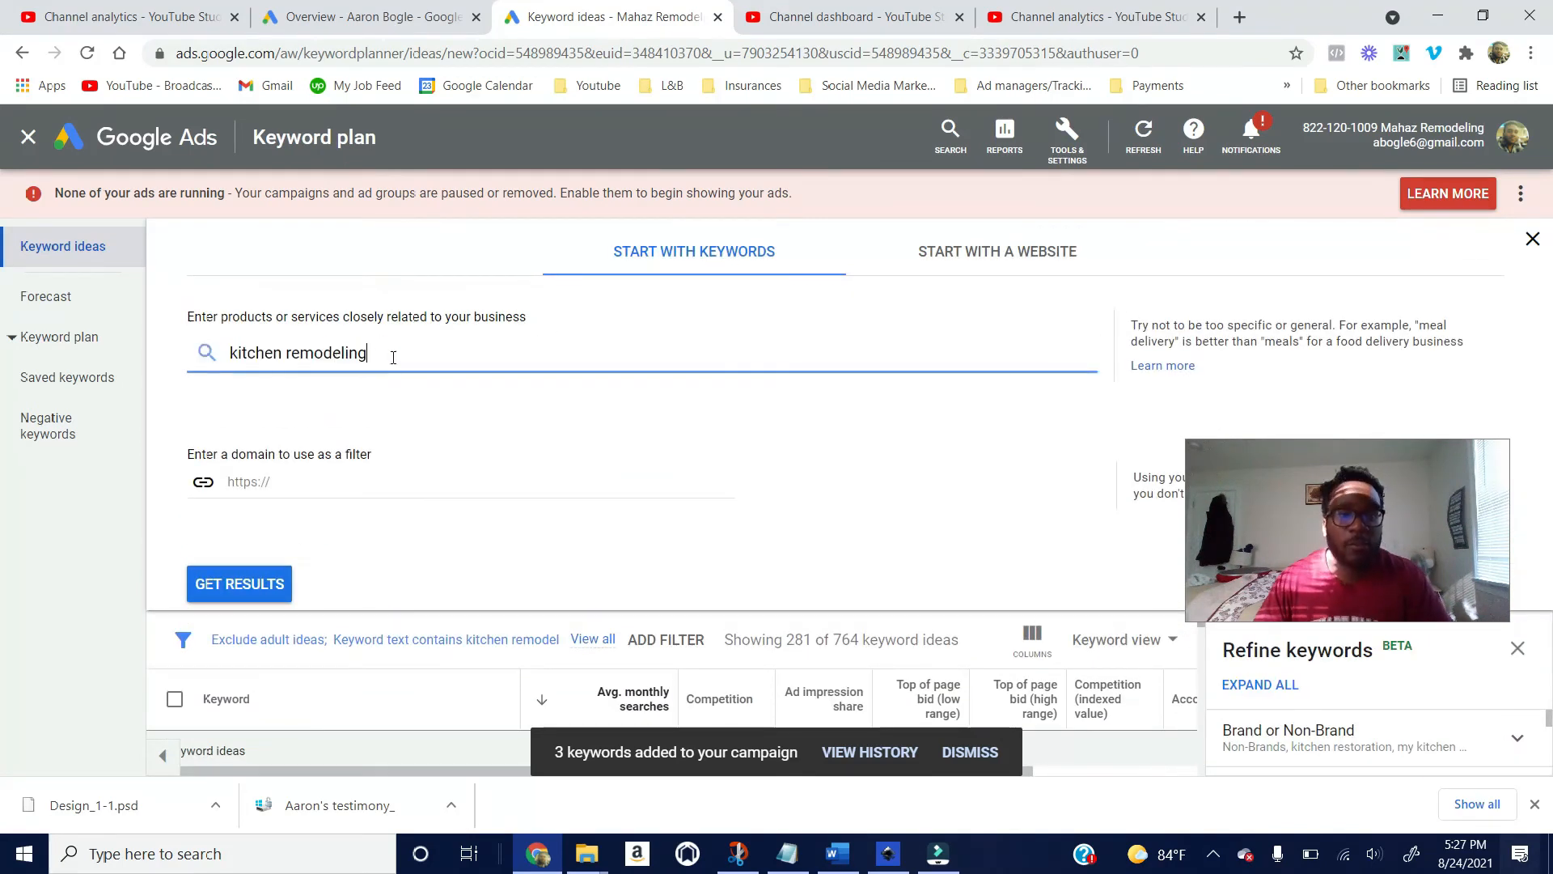
text(contr)
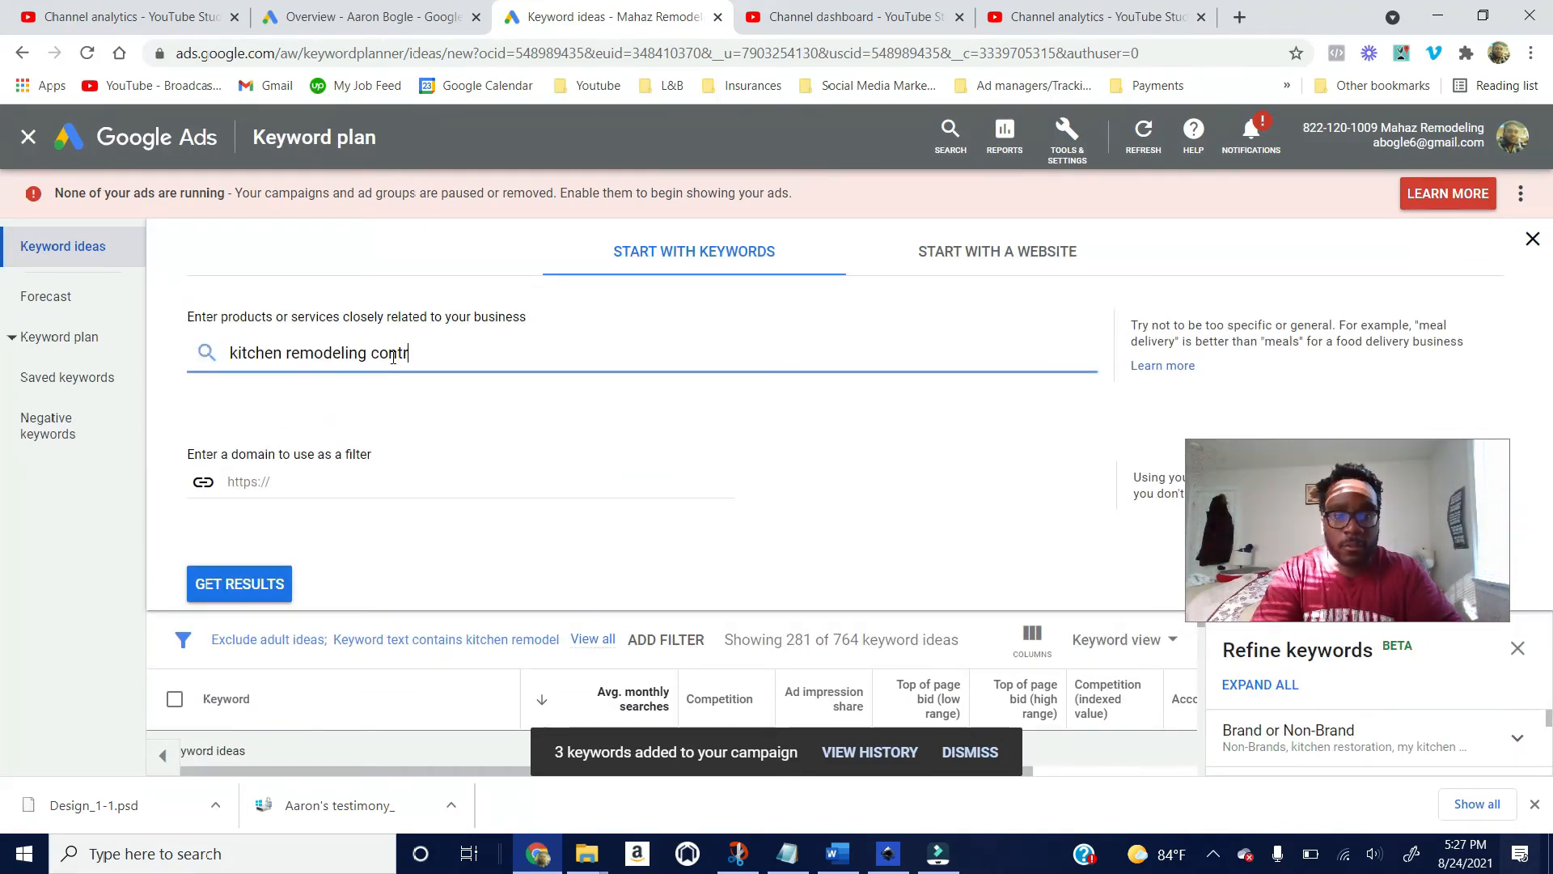
text(actors)
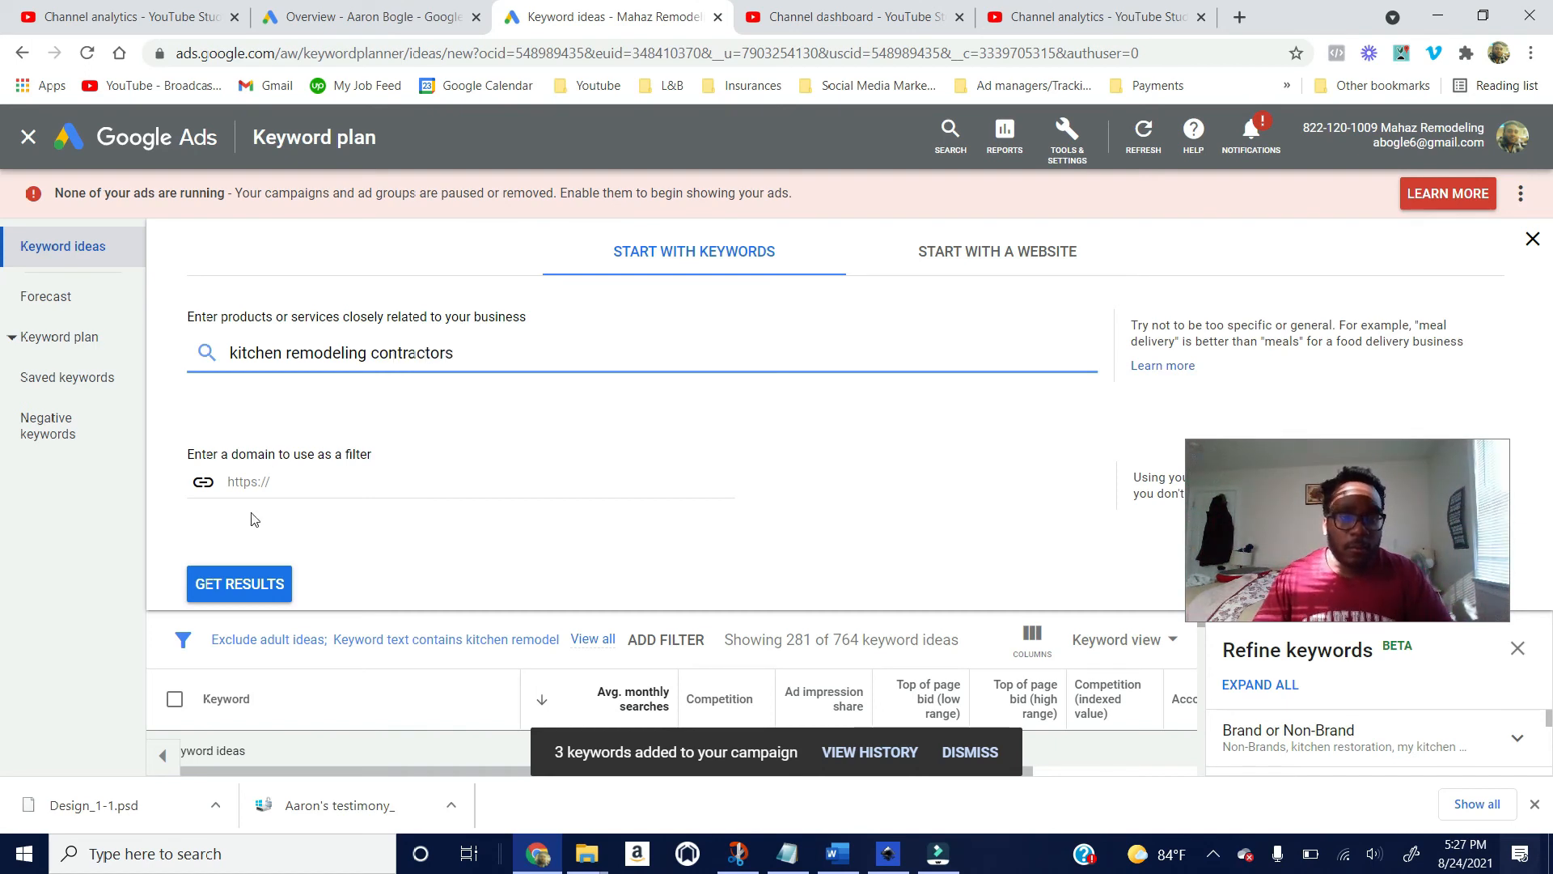
click(235, 569)
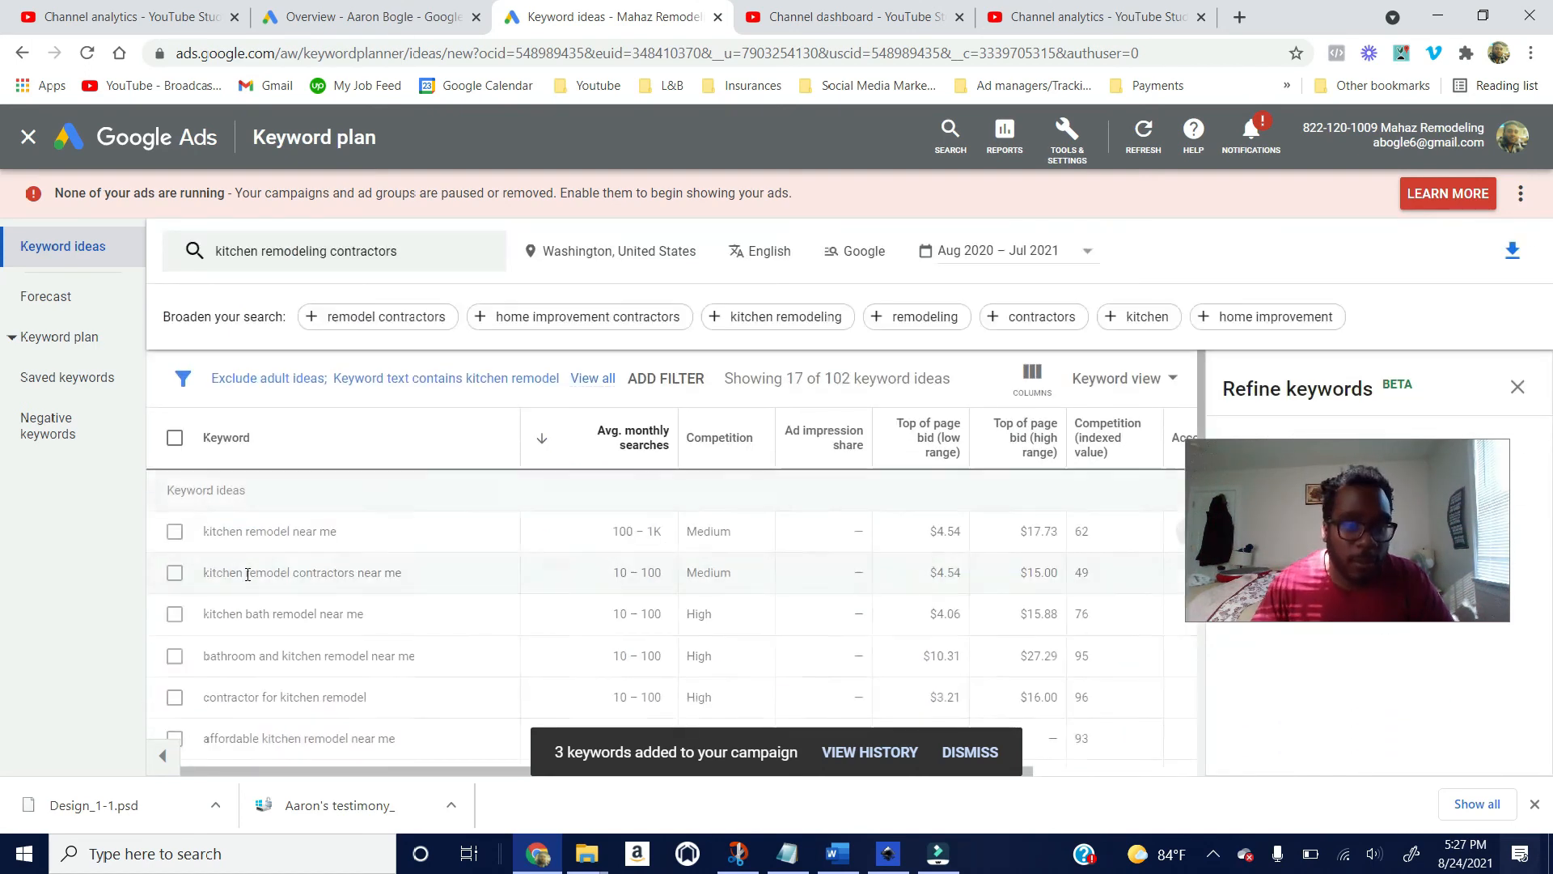
Step: Change the keyword text filter to contain "kitchen remodel contractors" using text match and apply it
click(406, 378)
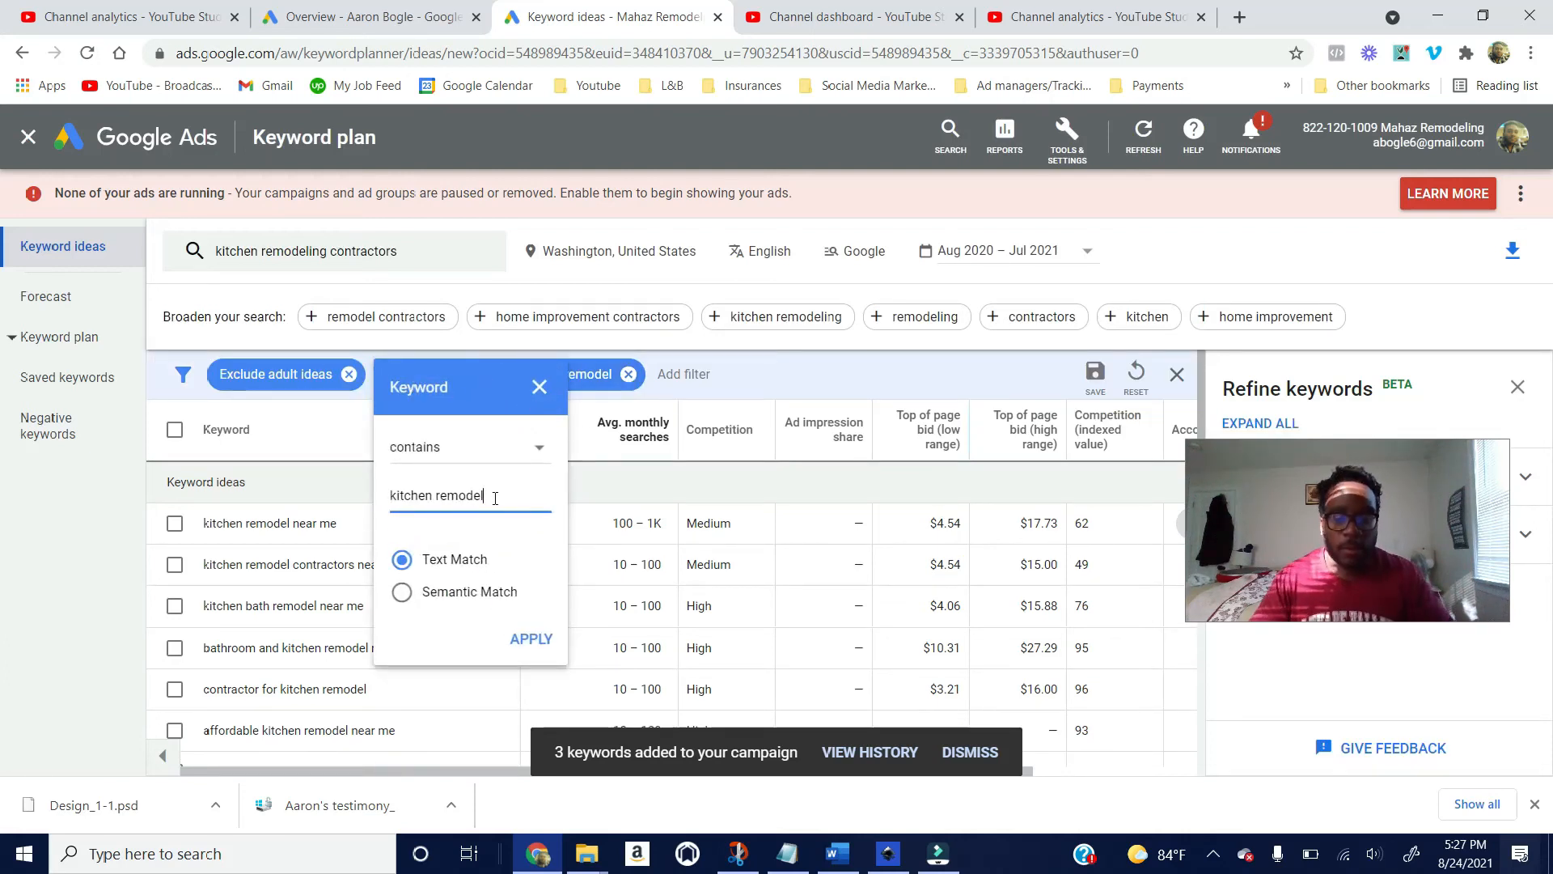
text(i)
key(BackSpace)
text(contractors)
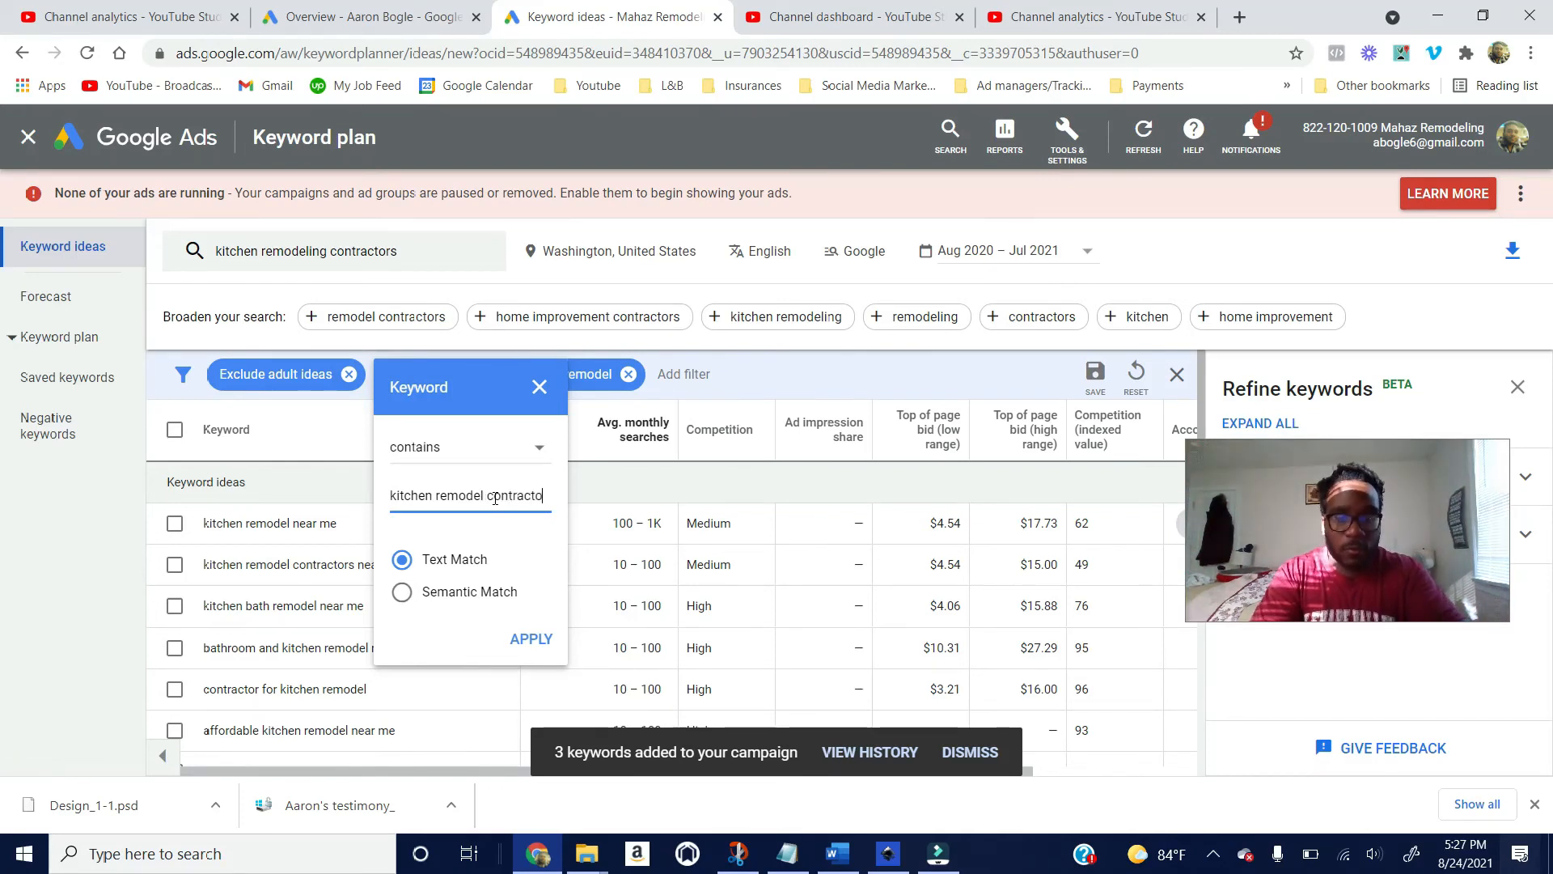
click(532, 654)
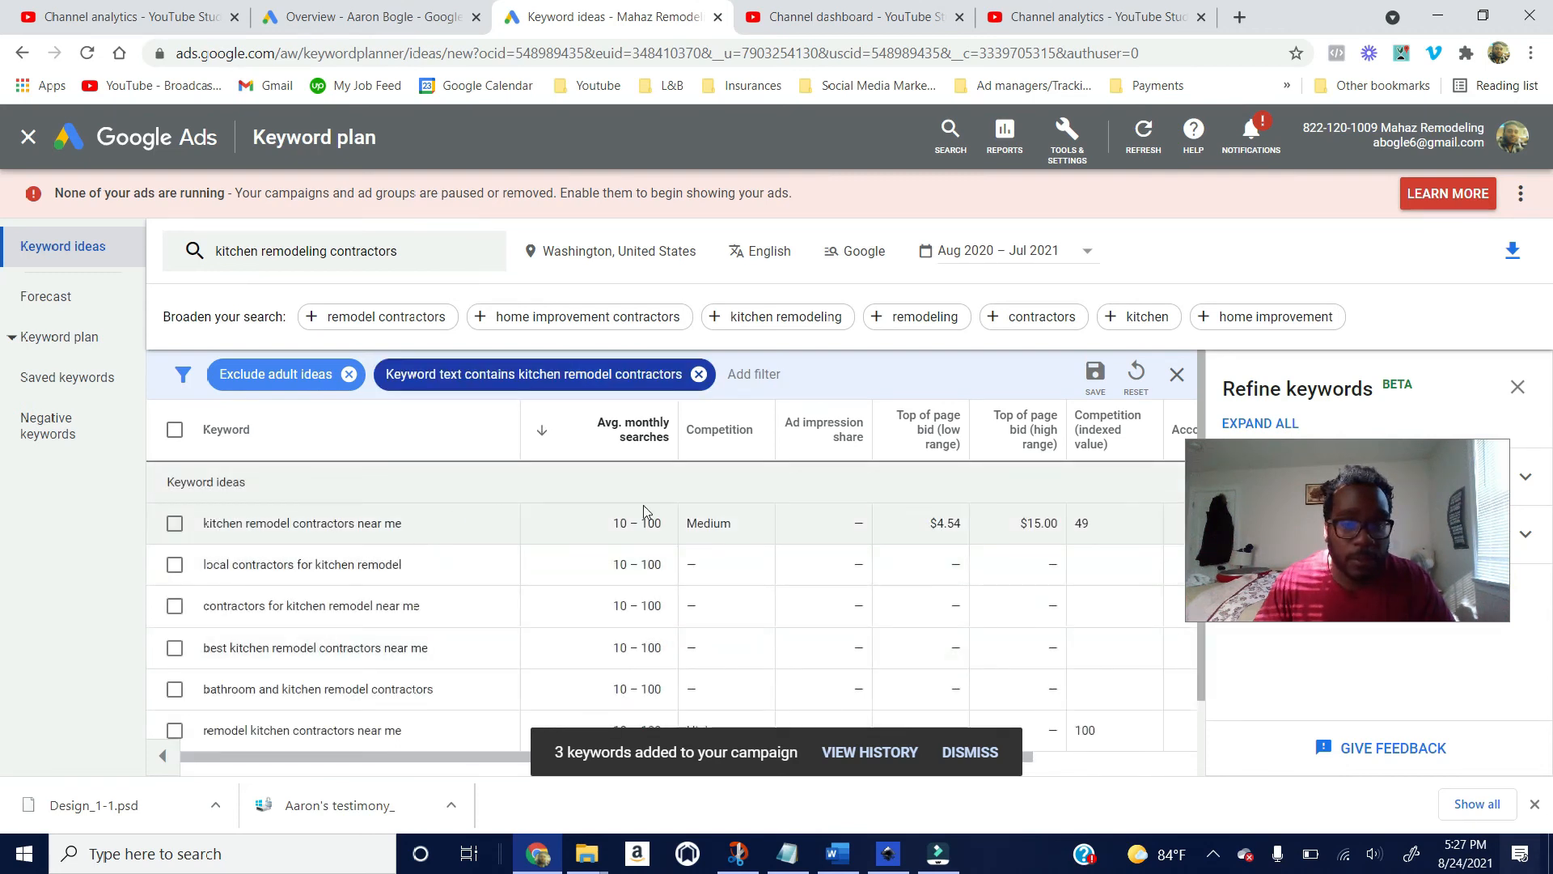
Step: Select the first four contractor keyword ideas, from "kitchen remodel contractors near me" through "best kitchen remodel contractors near me"
click(172, 524)
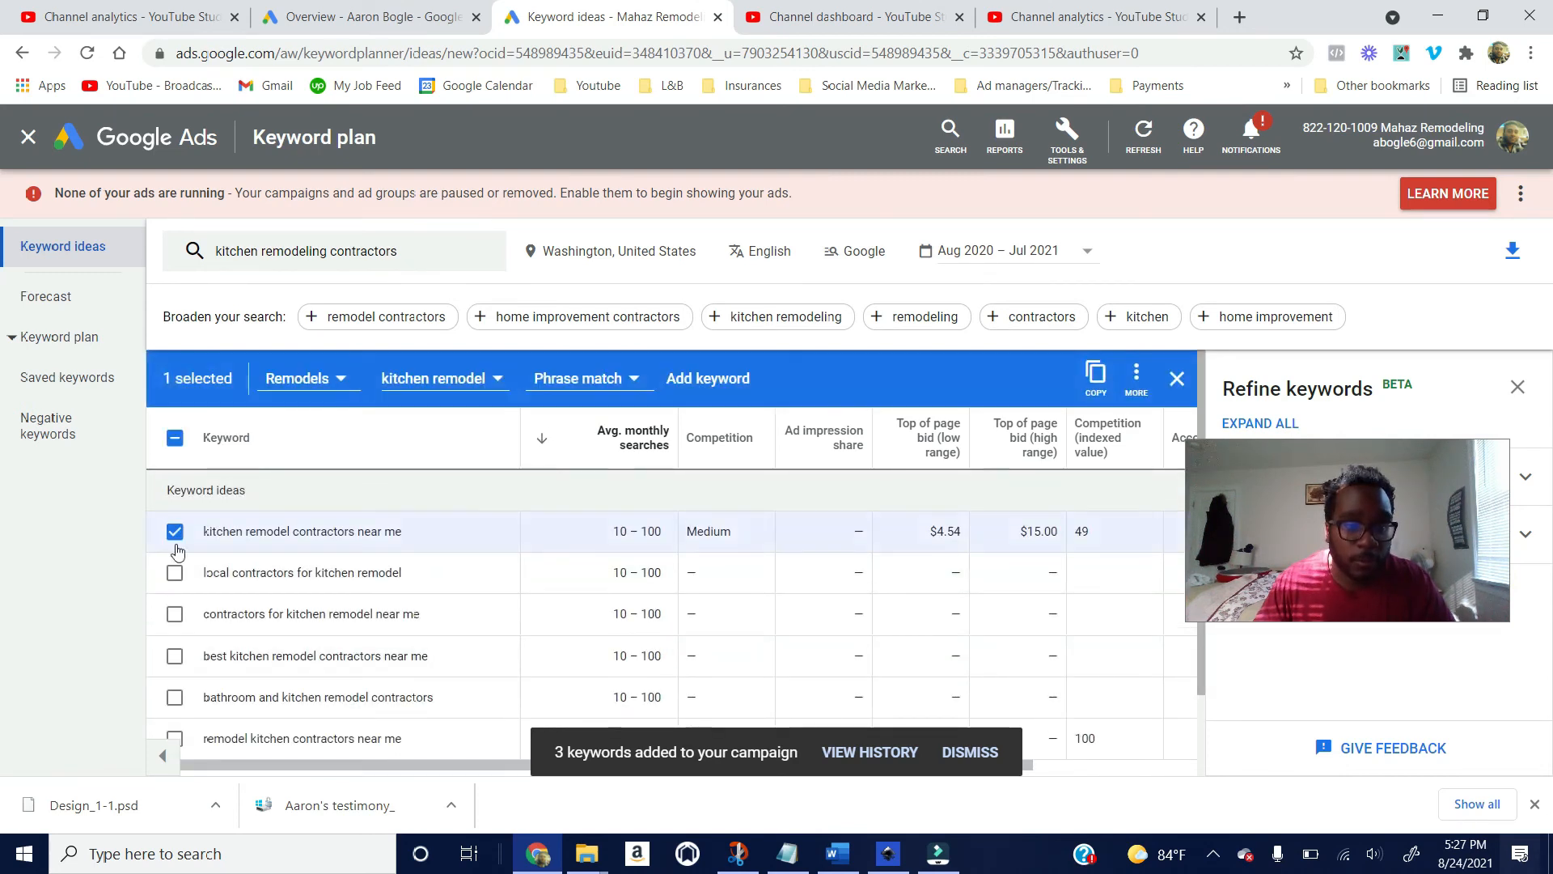
click(175, 573)
click(175, 614)
click(175, 657)
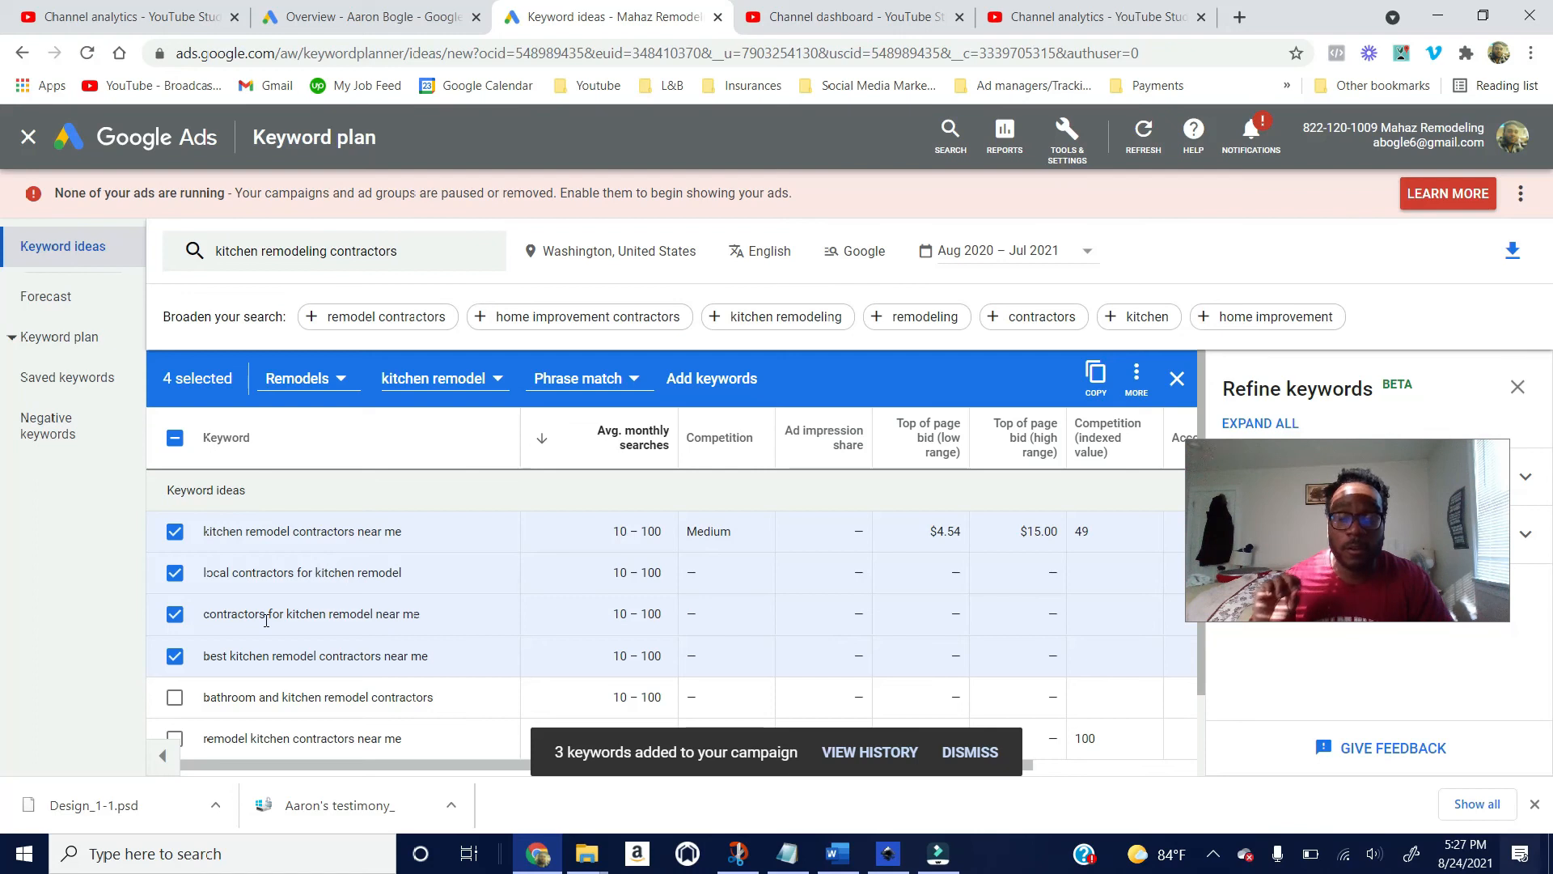
Step: Set a new Remodels ad group named "local kitchen contractors" with a $10 max. CPC as the destination for the selected keywords
click(441, 393)
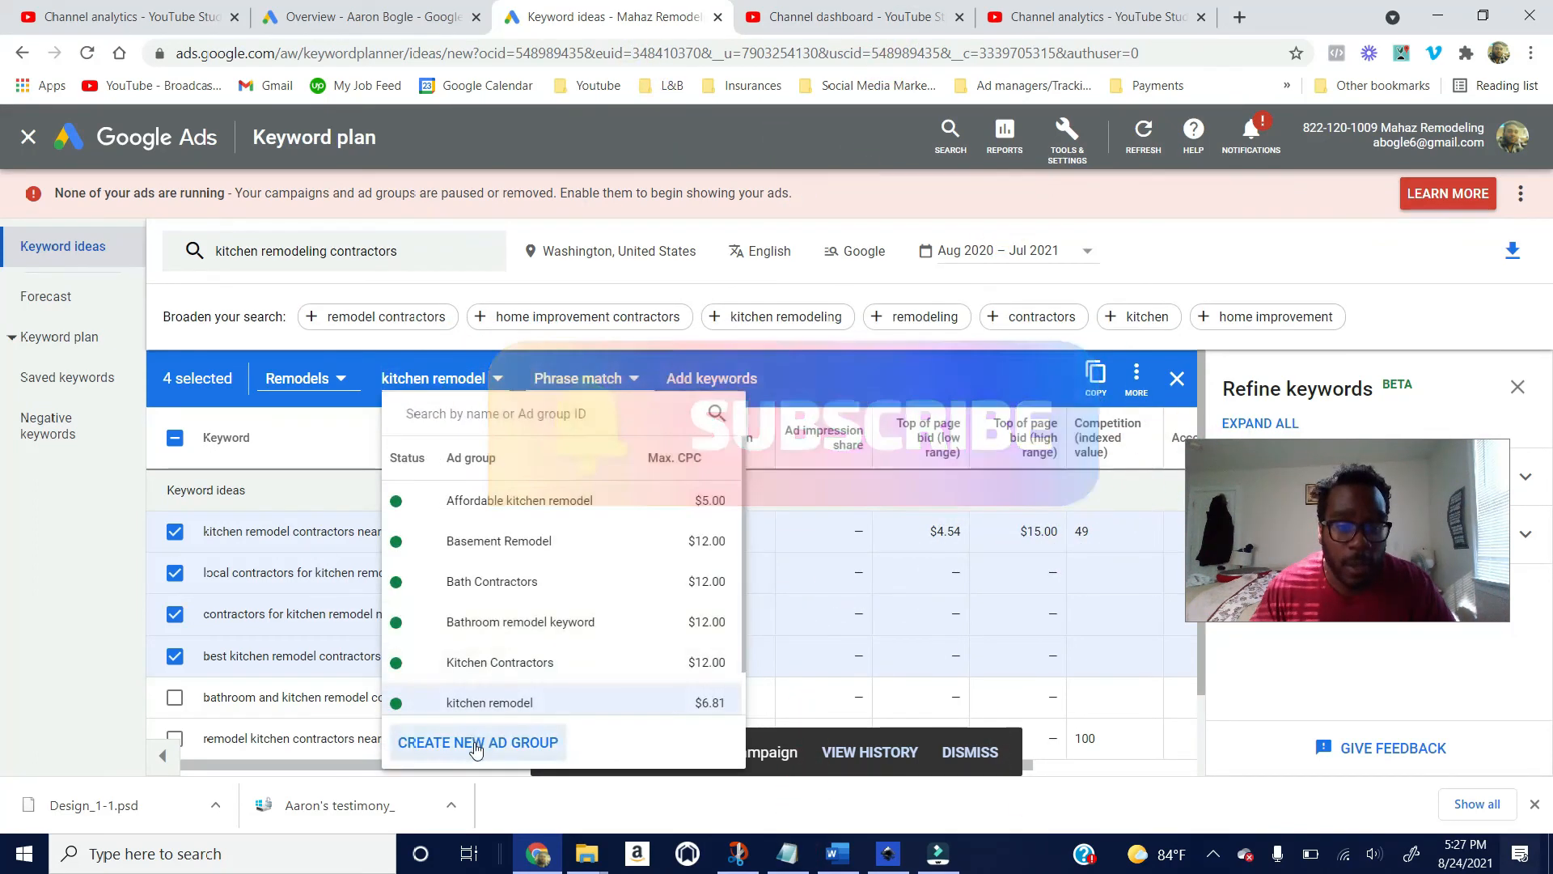
click(476, 746)
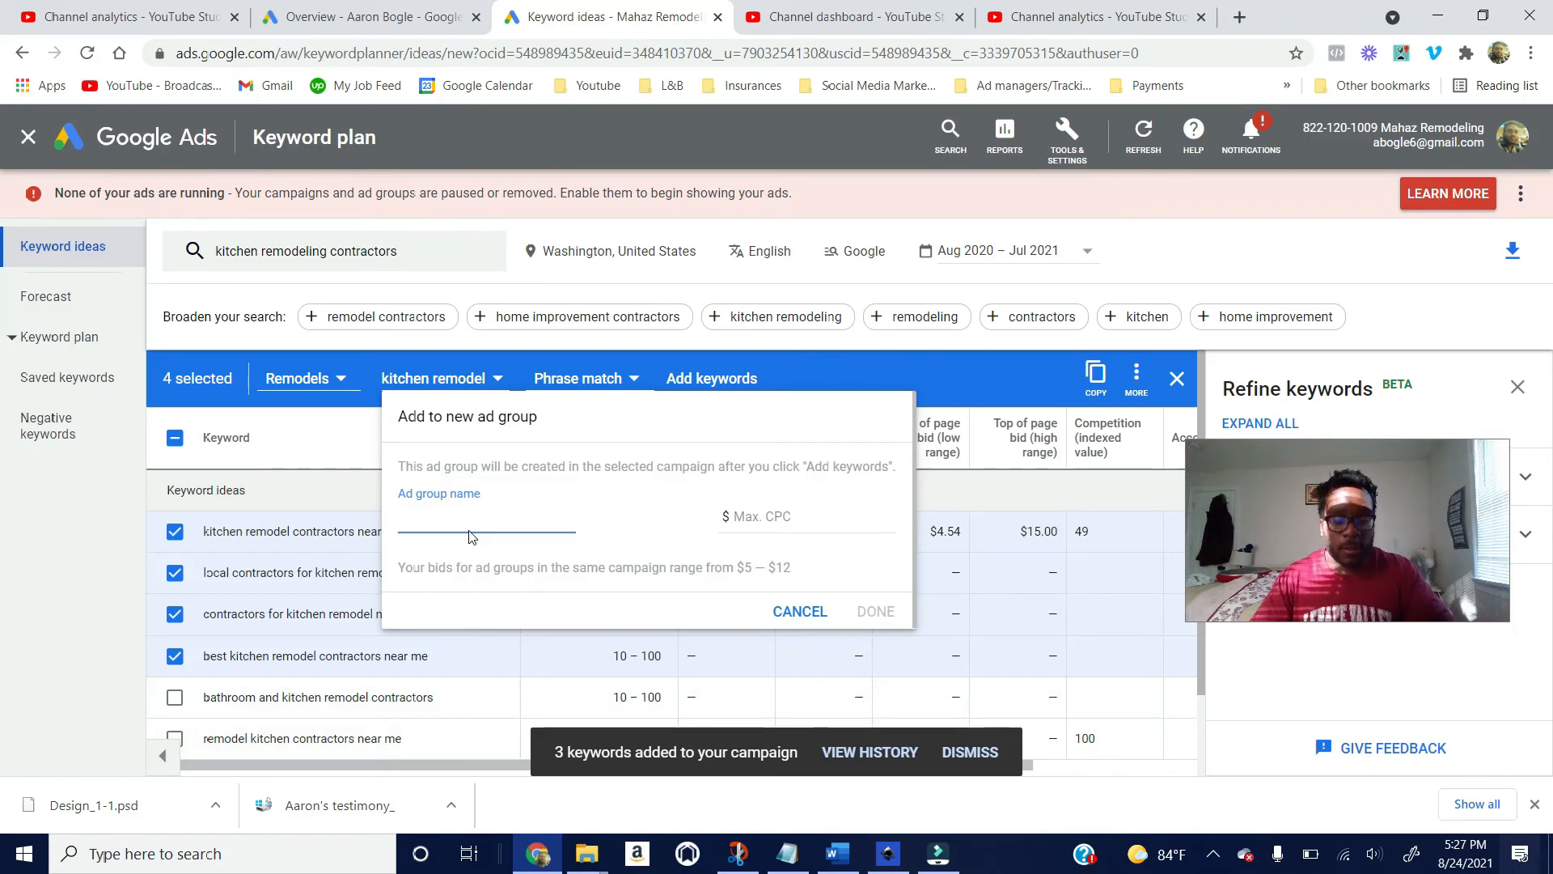
text(local k)
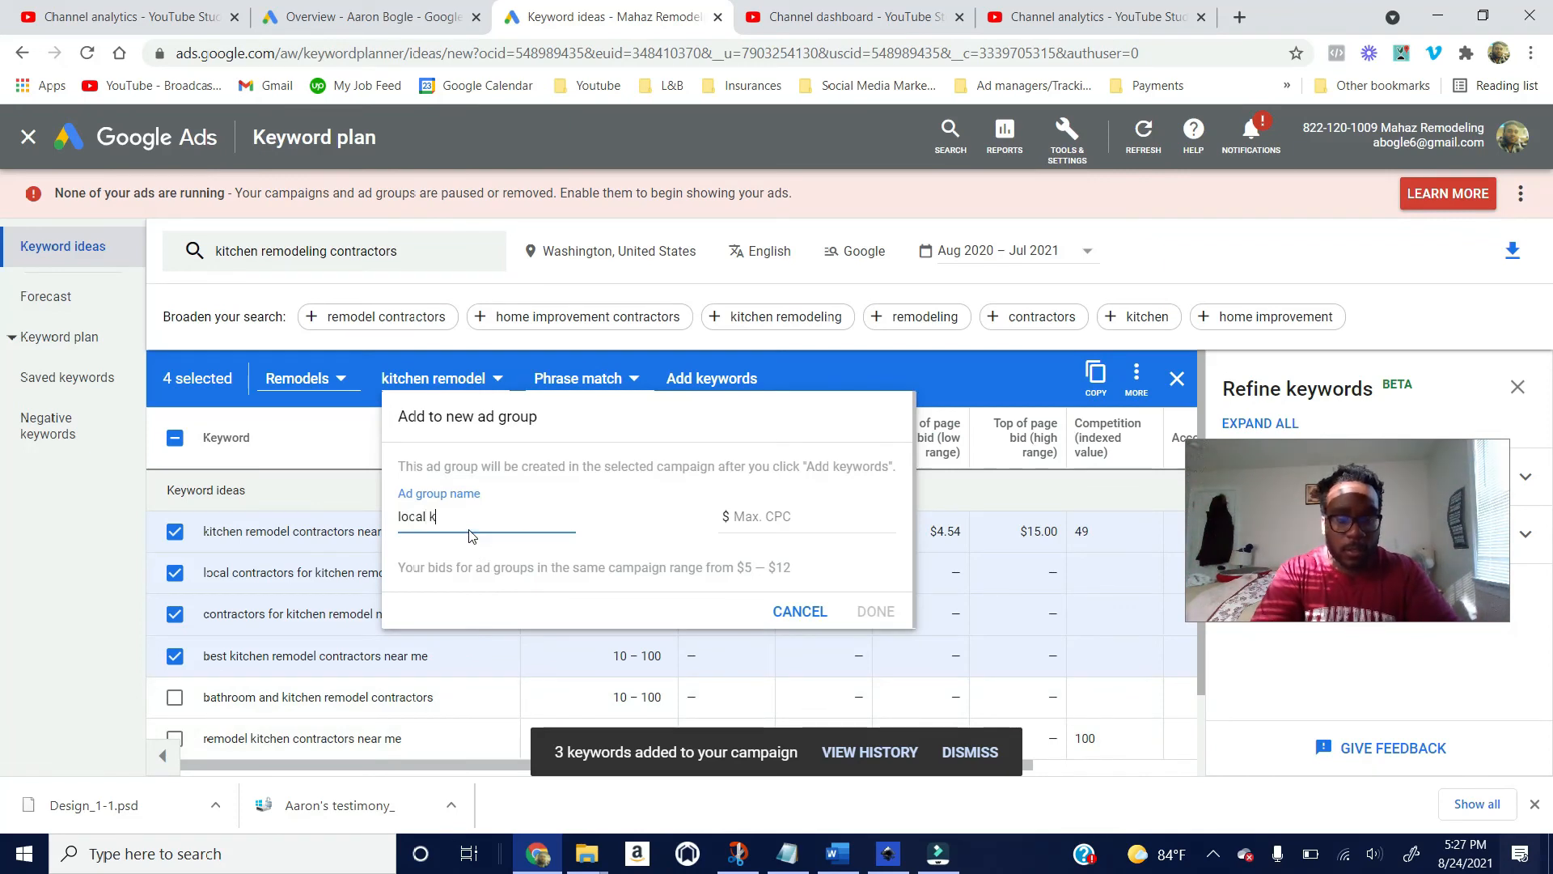
text(itchen contractors)
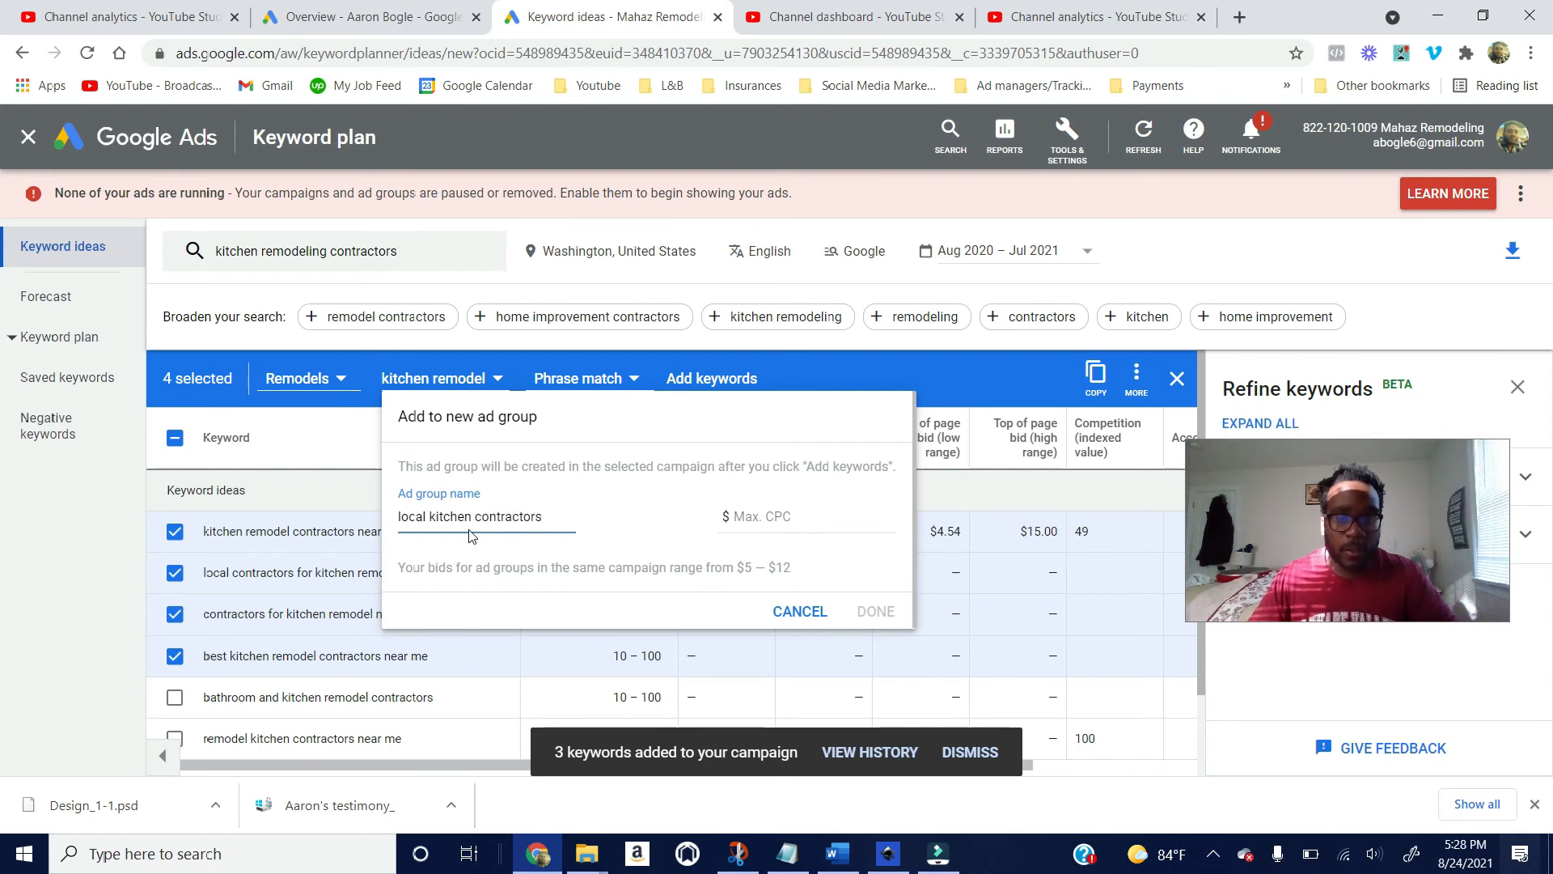
click(807, 529)
text(1)
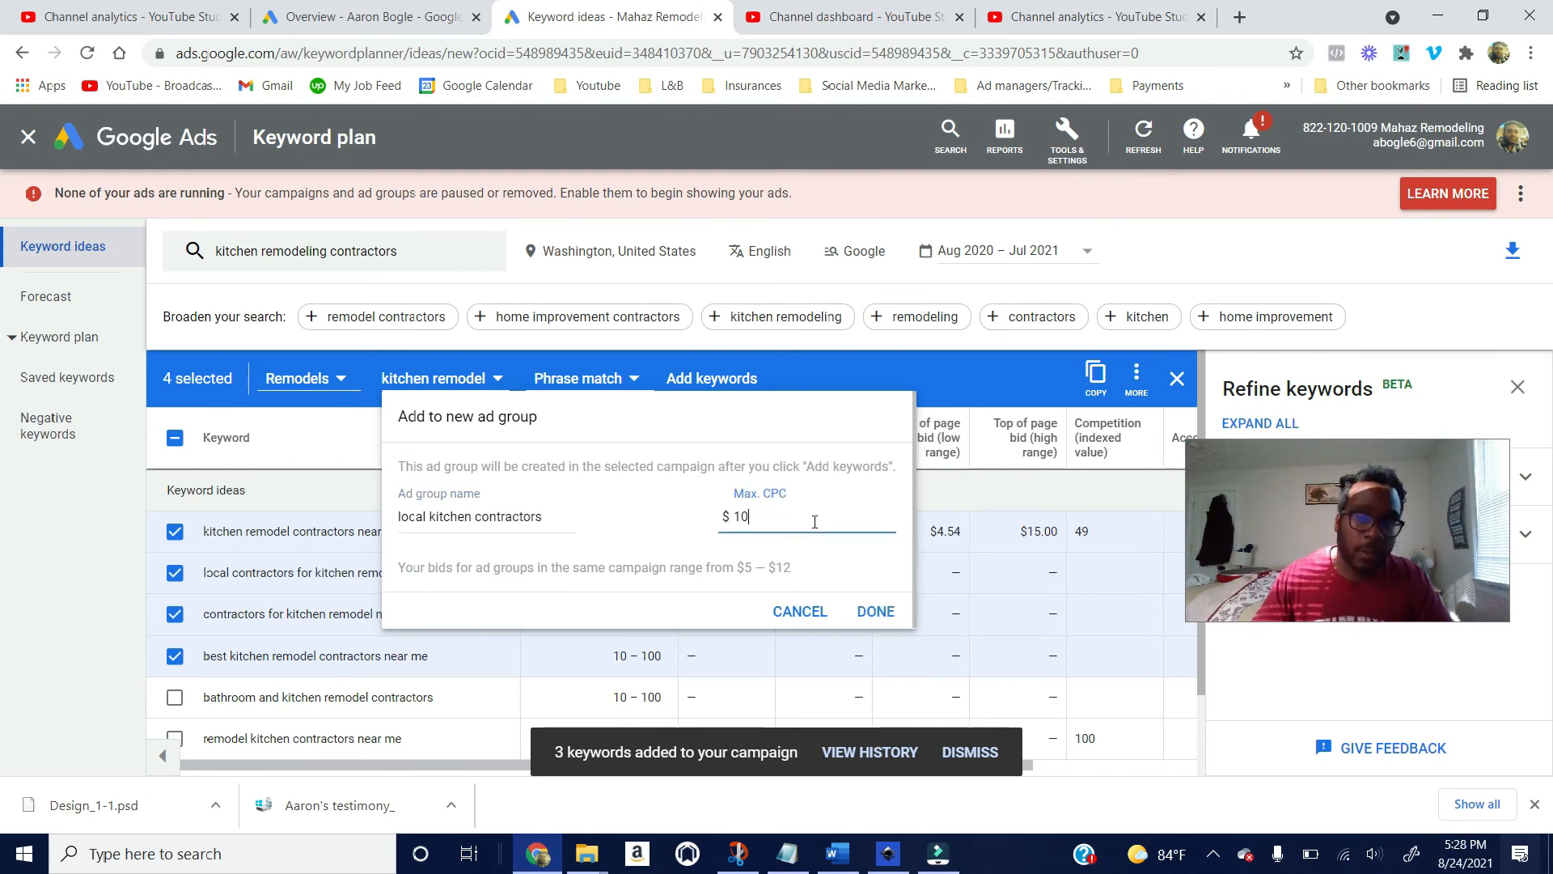
text(0)
click(876, 611)
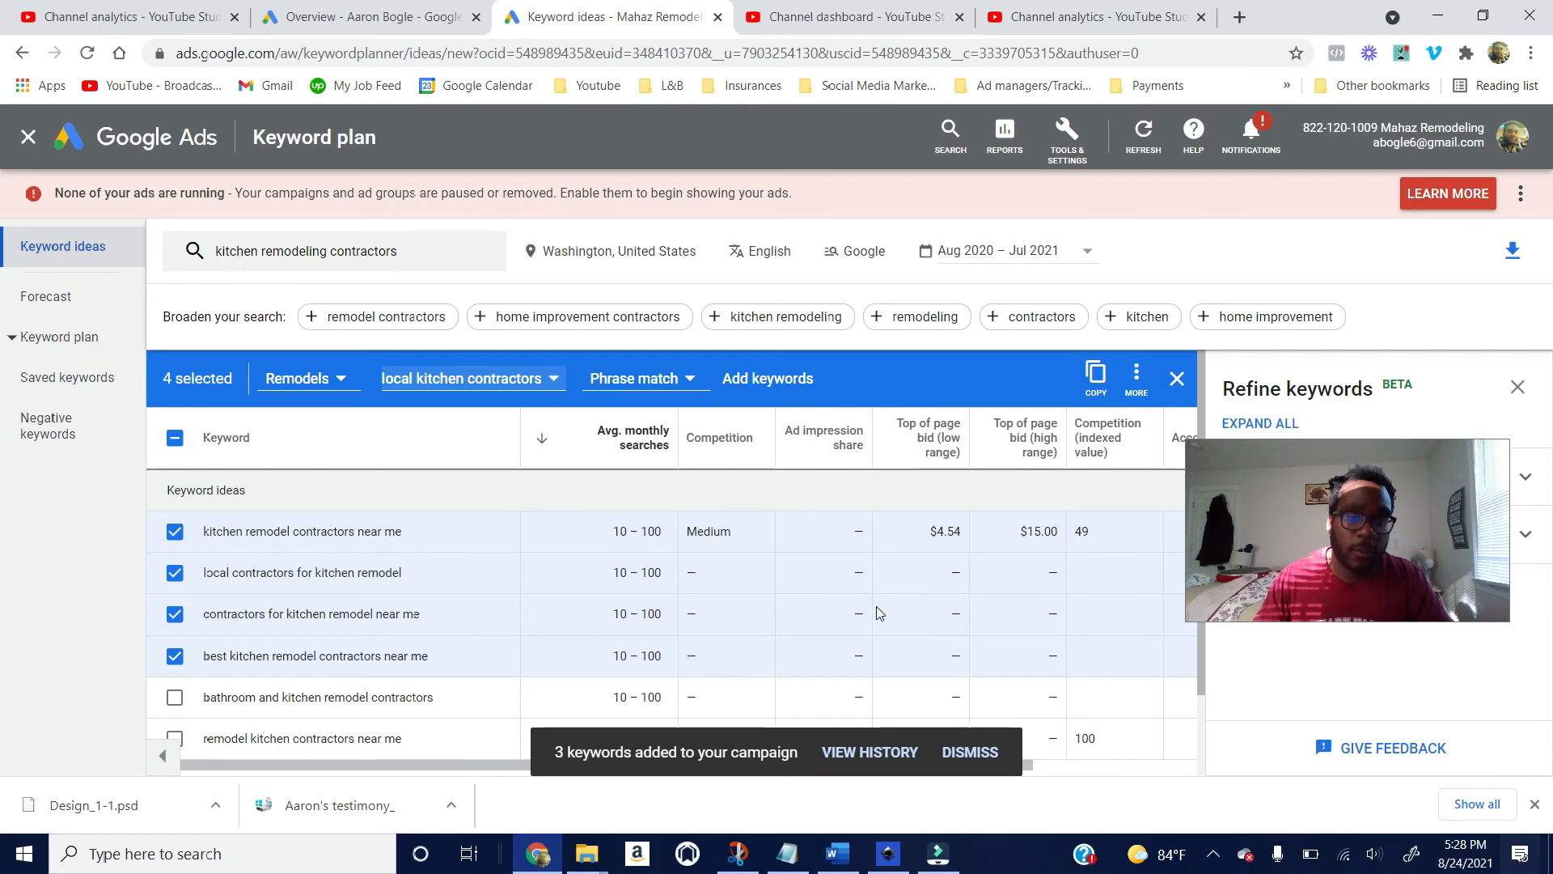
scroll(876, 605, down, 2)
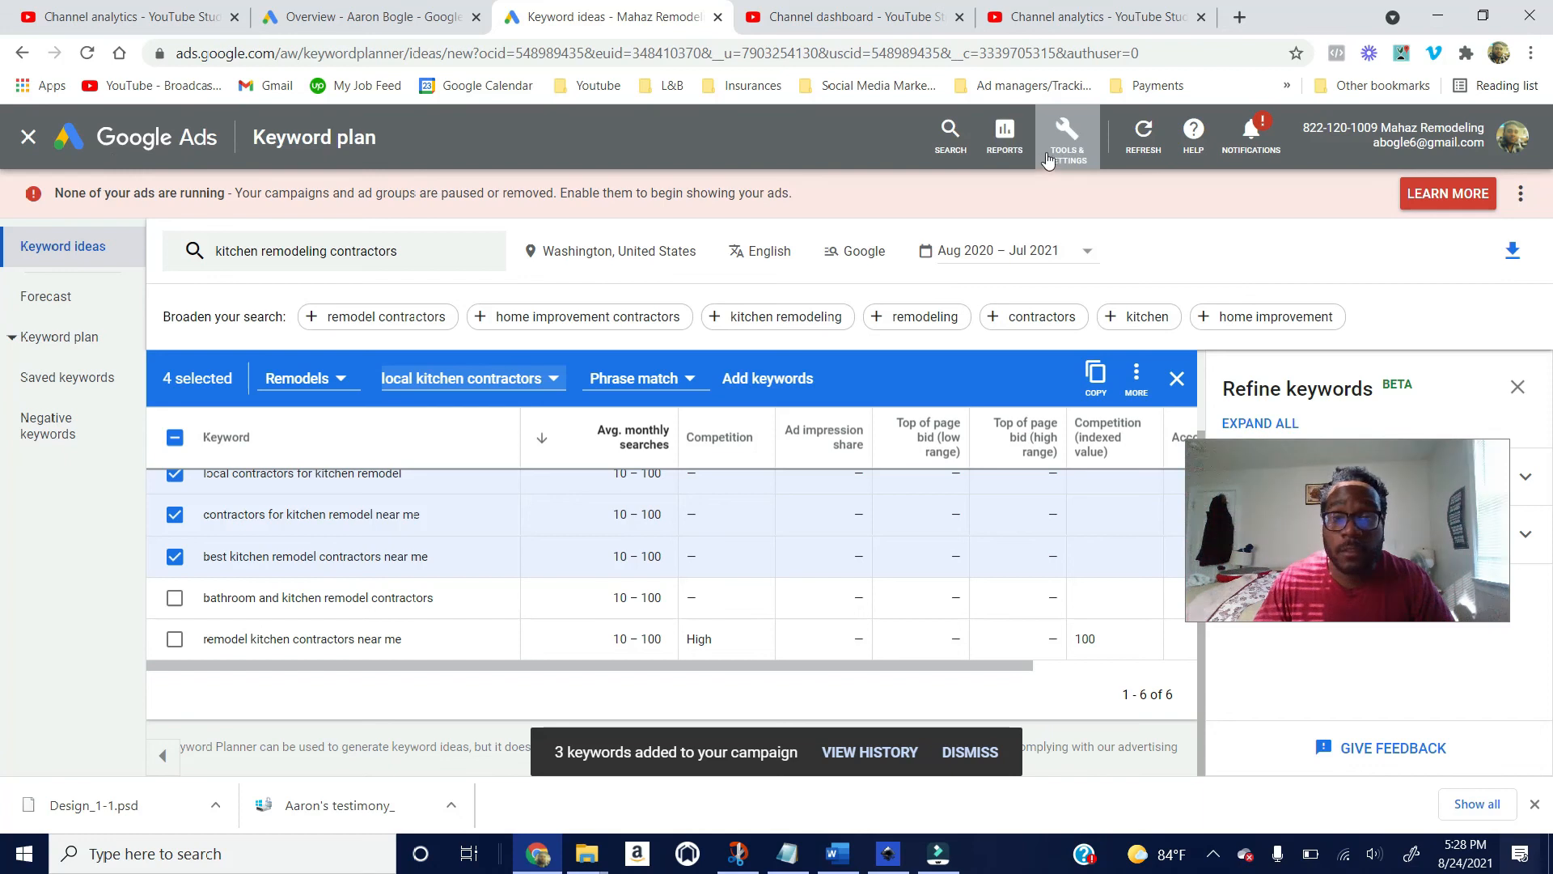
Step: Leave Keyword Planner and open the search keywords of the Affordable kitchen remodel ad group
click(28, 144)
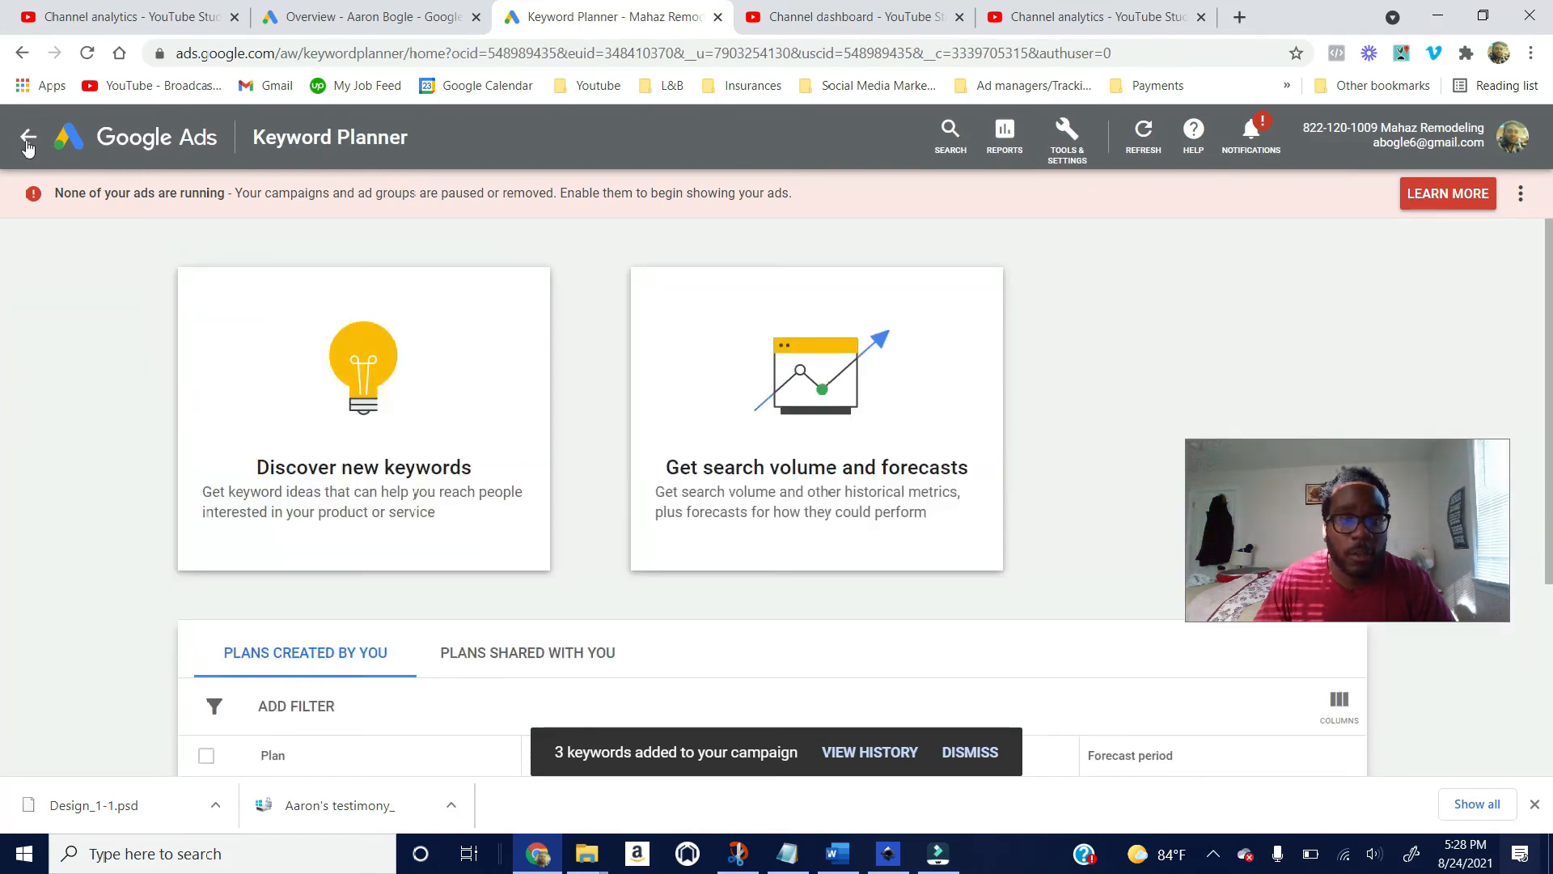
click(28, 142)
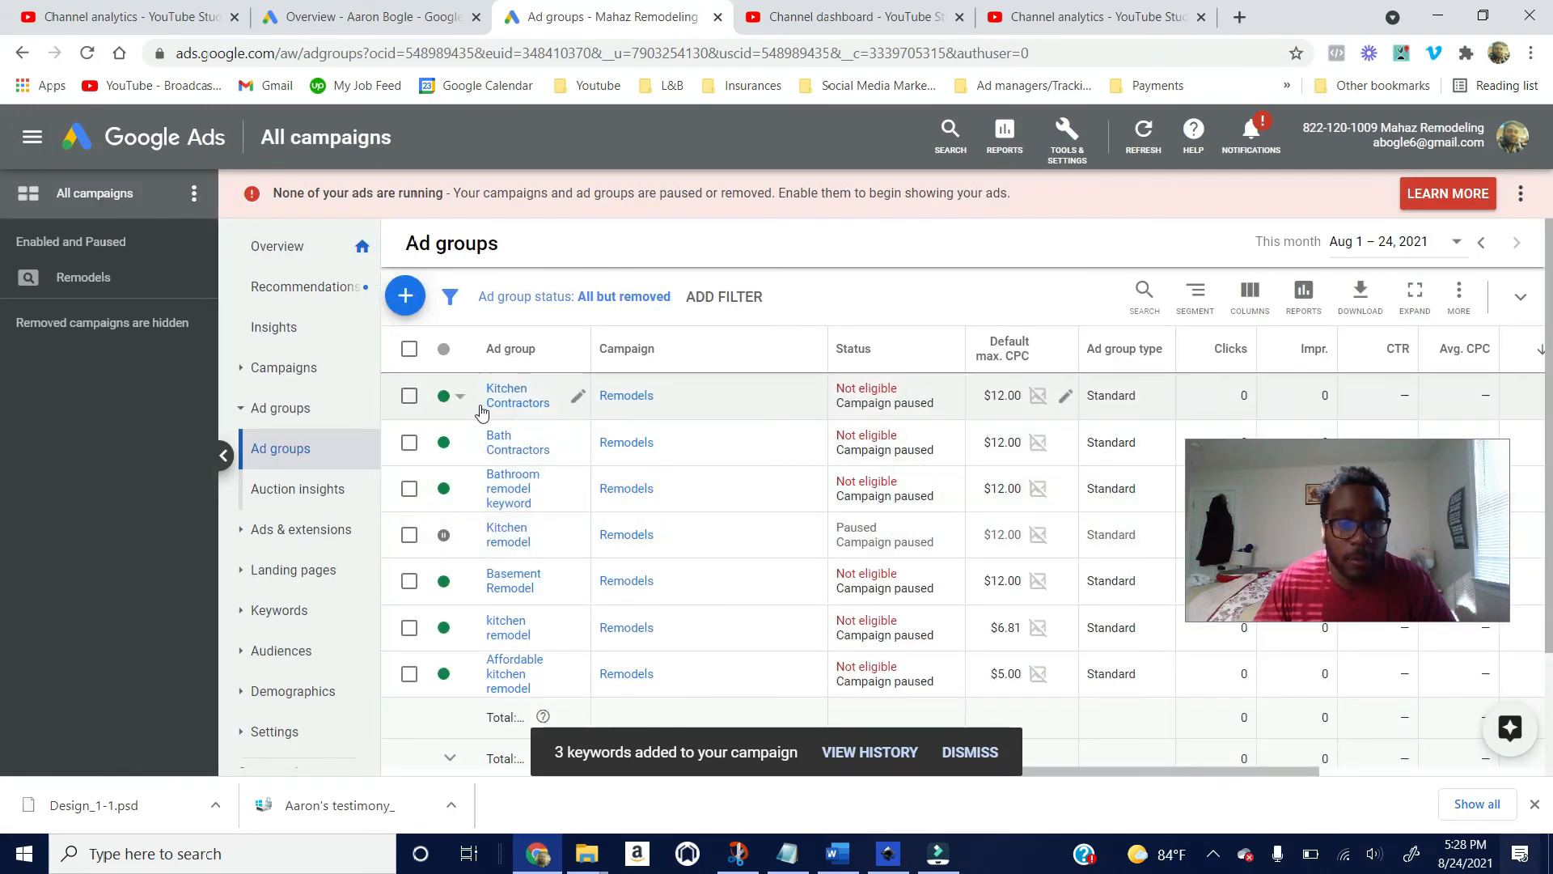
click(509, 670)
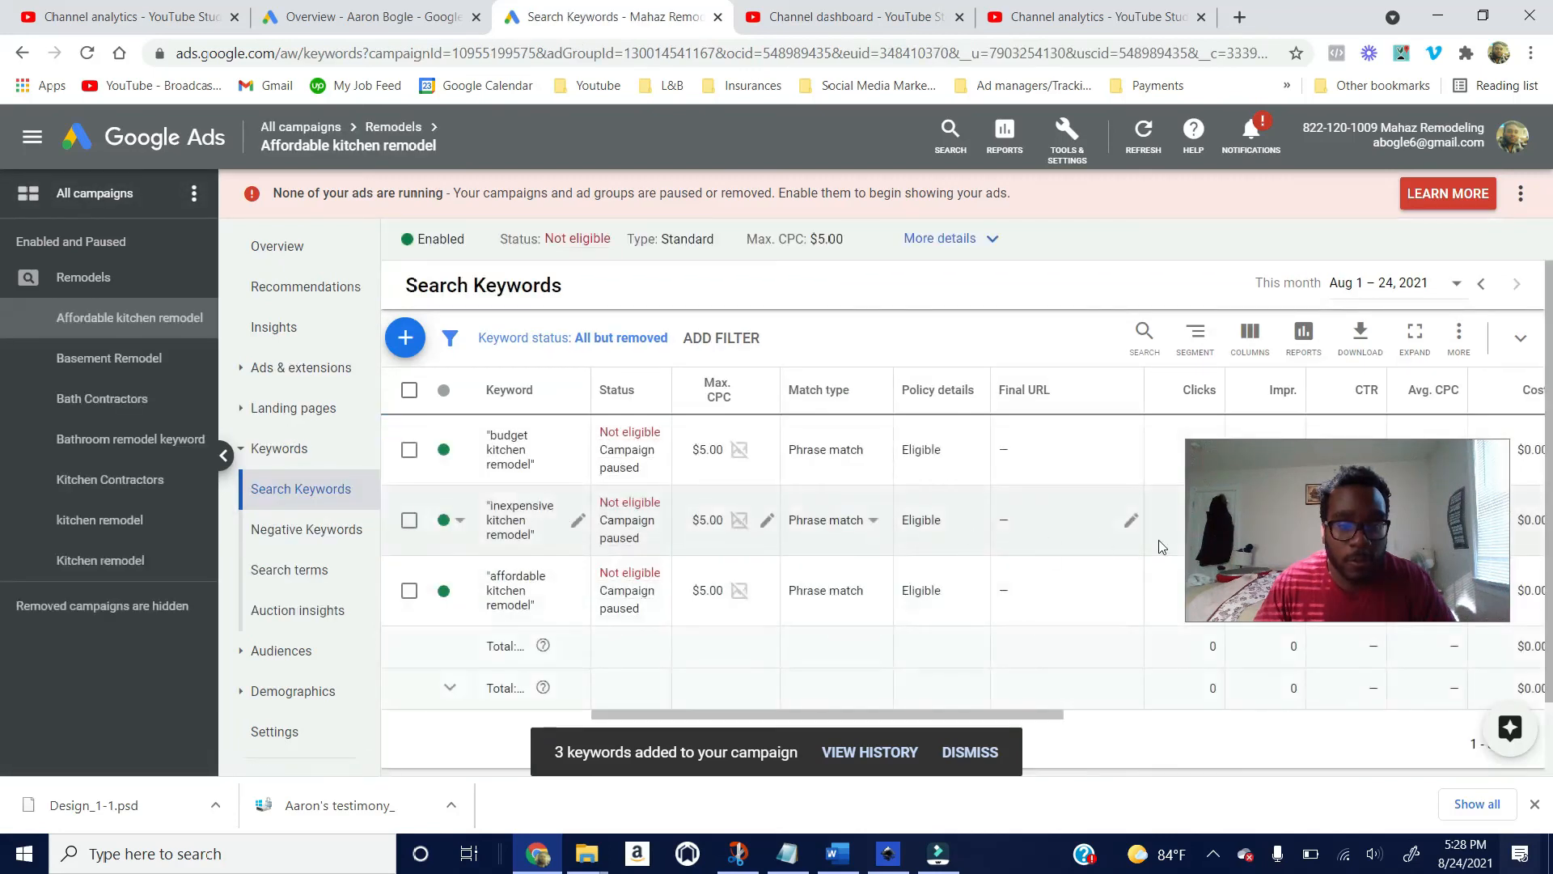
drag(1268, 548, 1218, 314)
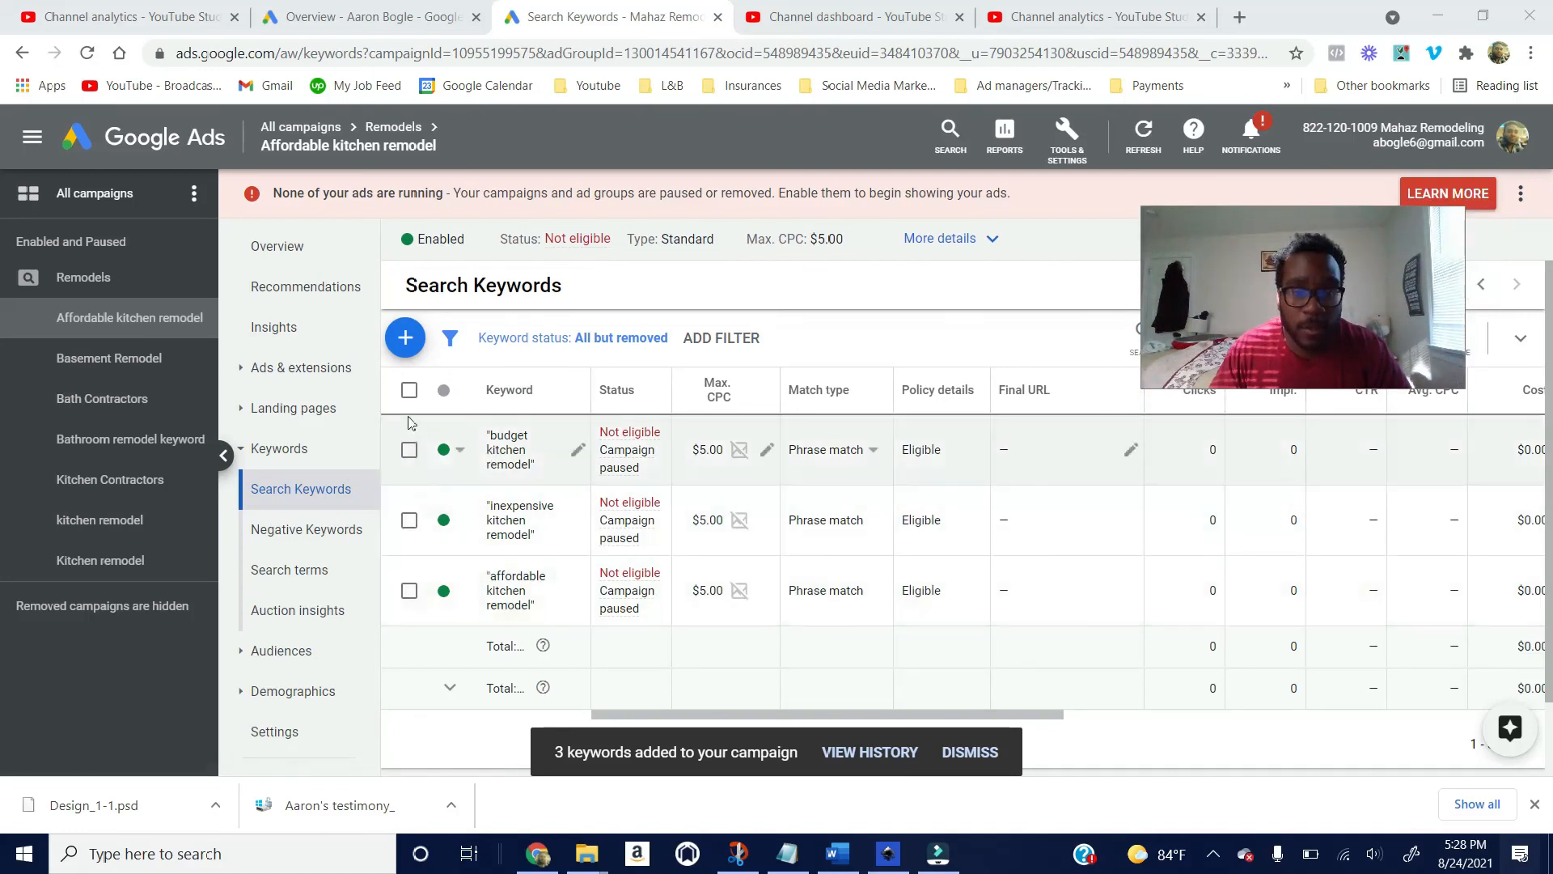
Step: Duplicate all keywords in the Affordable kitchen remodel ad group as exact match, keeping the original phrase match keywords
click(410, 390)
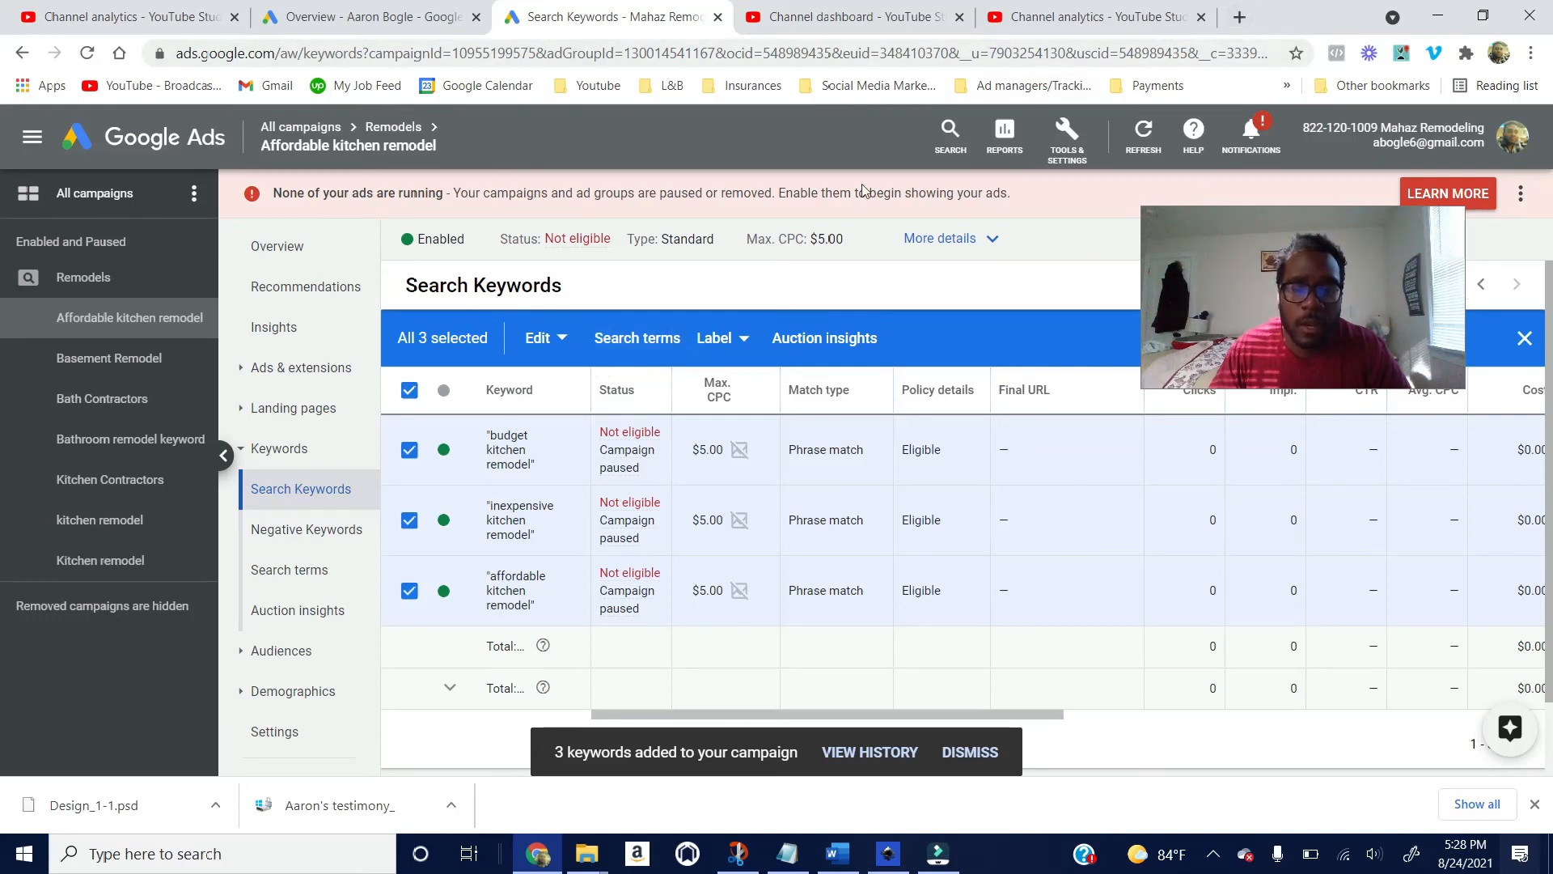
click(558, 339)
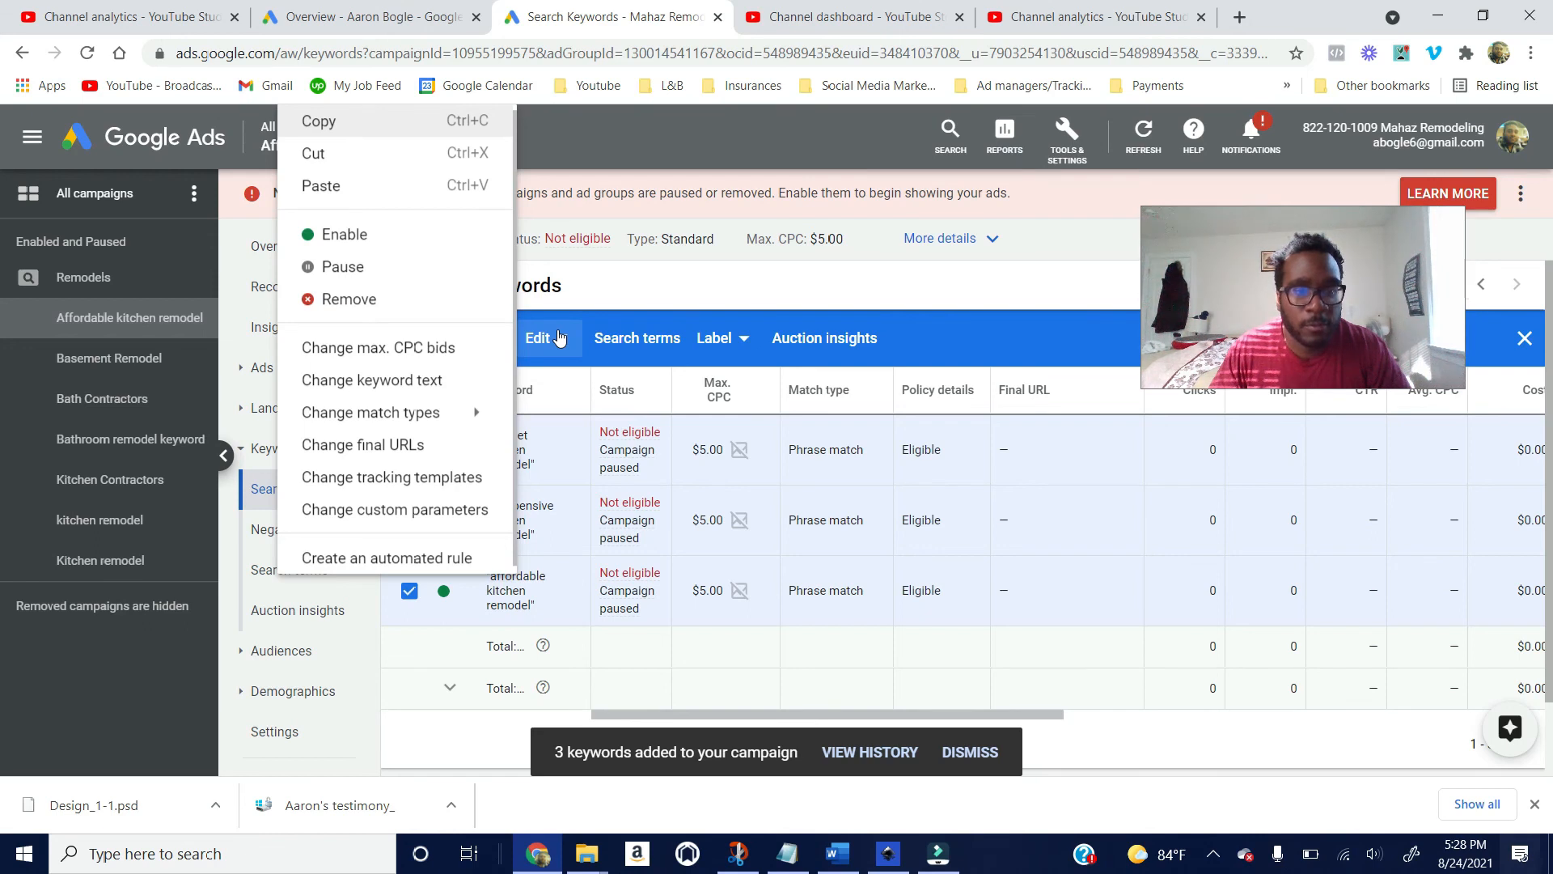
mouse_move(458, 413)
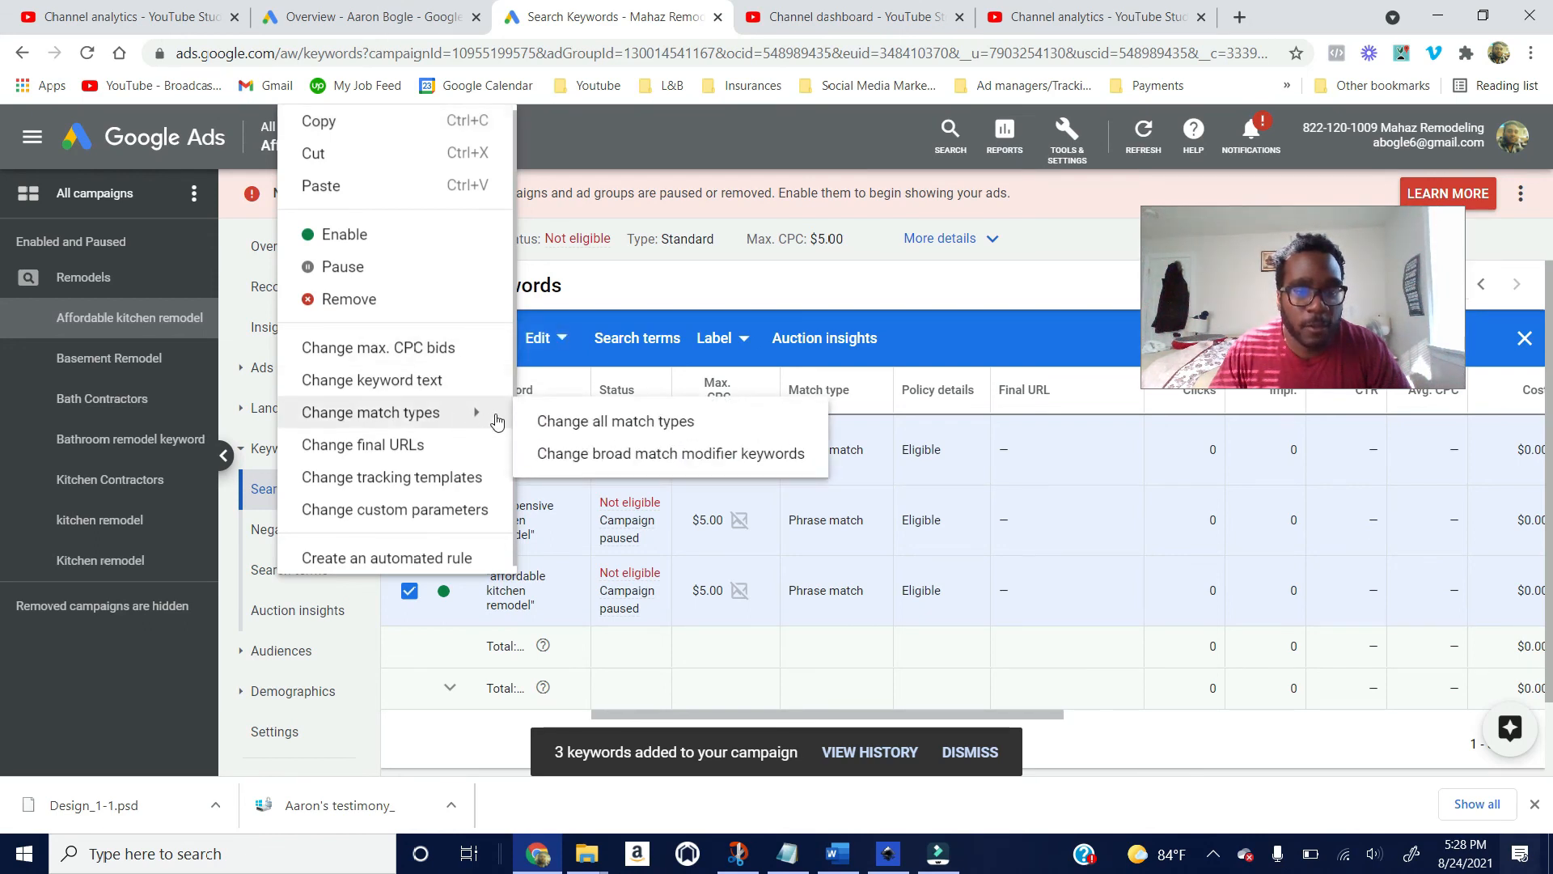
click(602, 426)
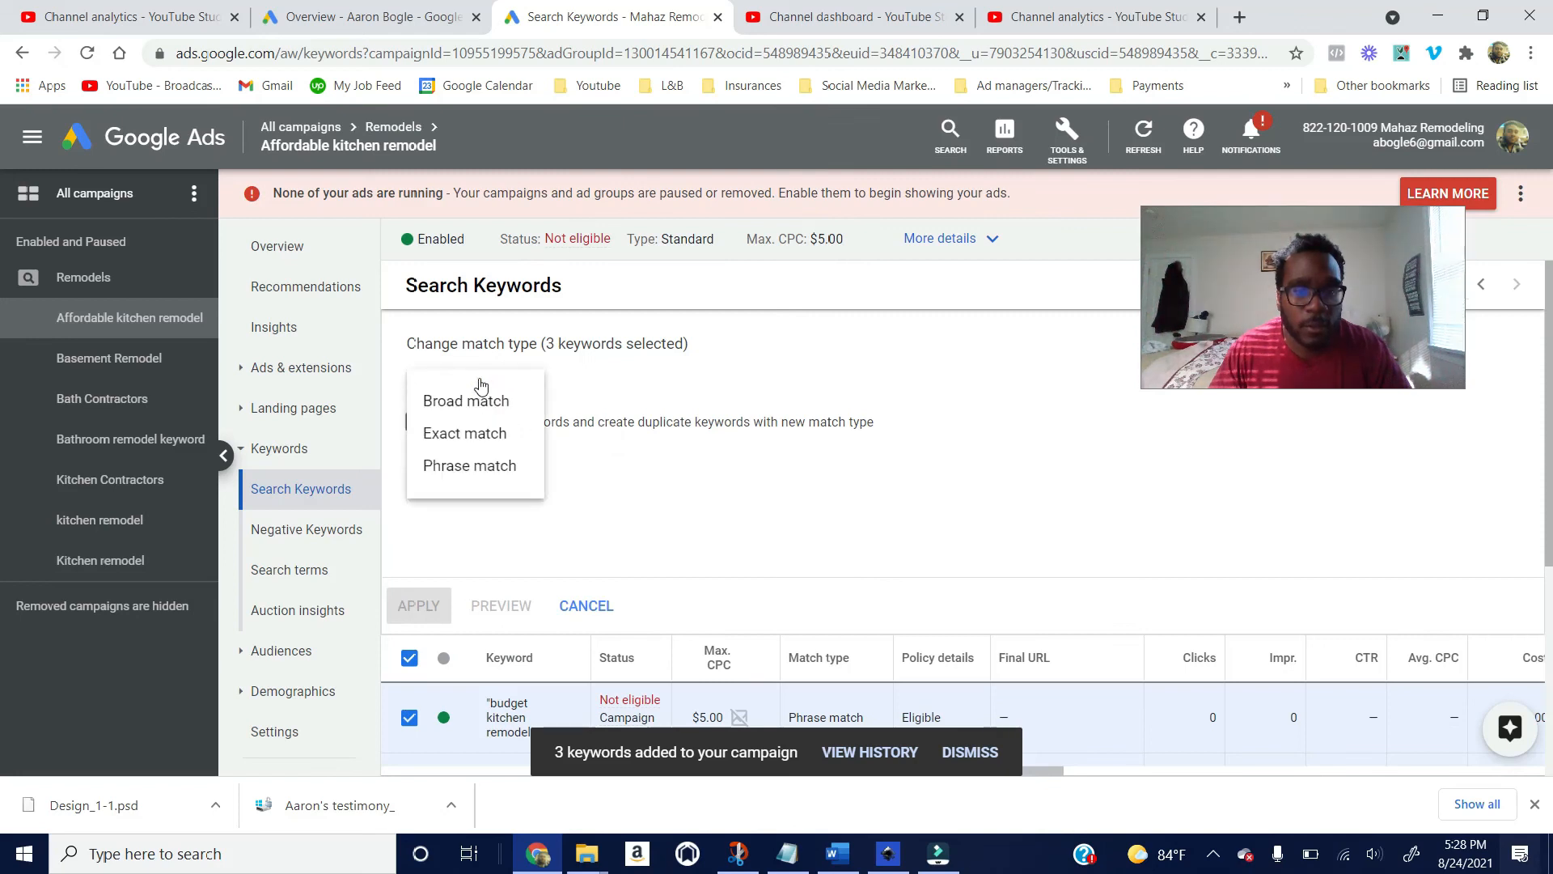
click(477, 432)
click(413, 455)
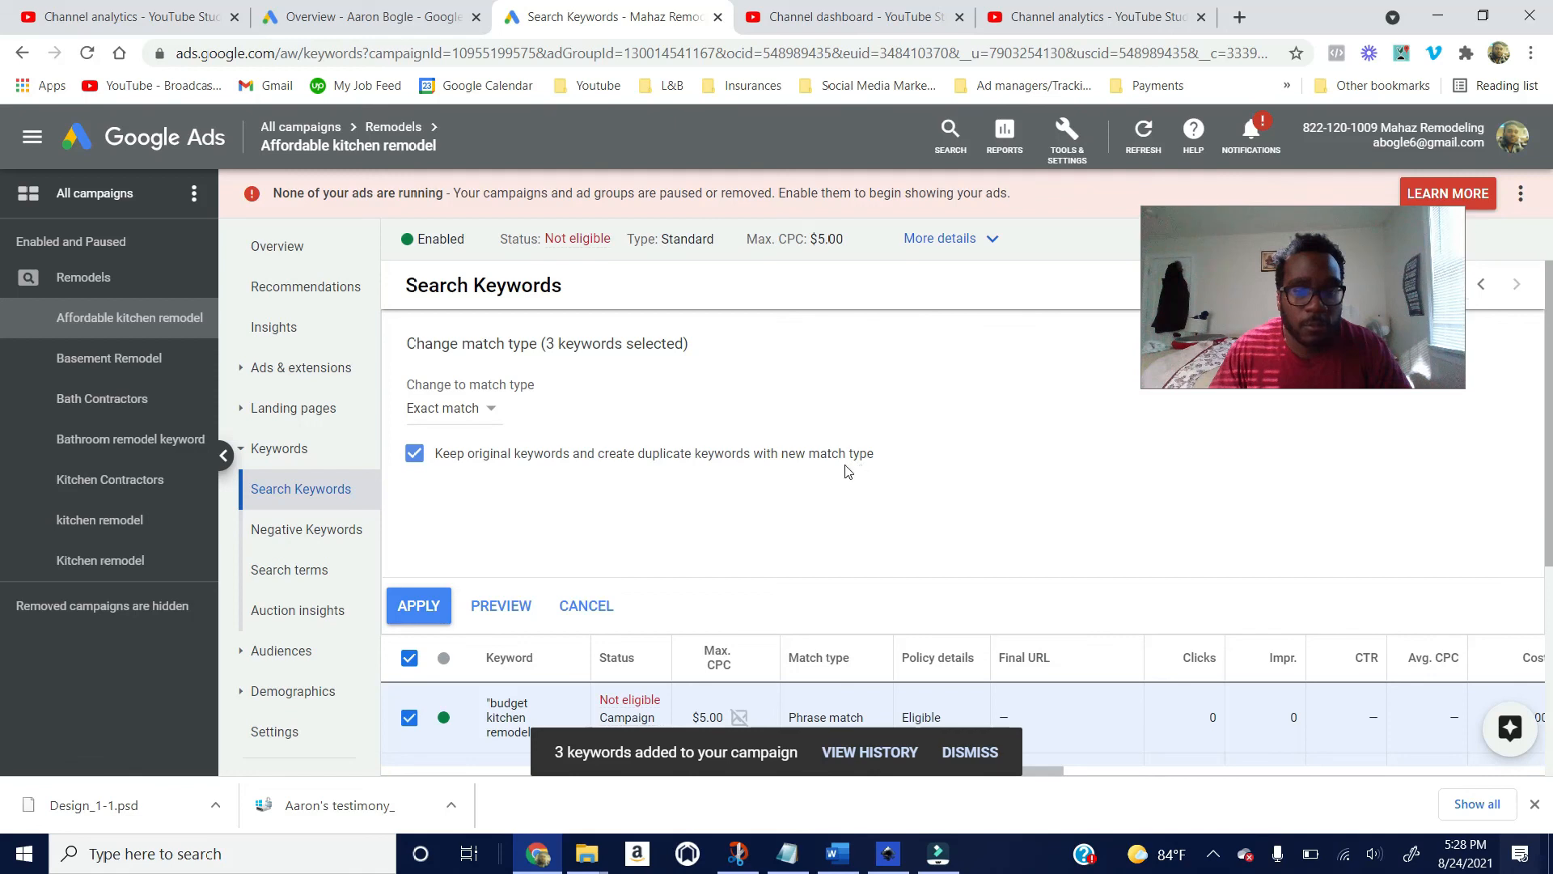
scroll(846, 471, down, 2)
click(419, 480)
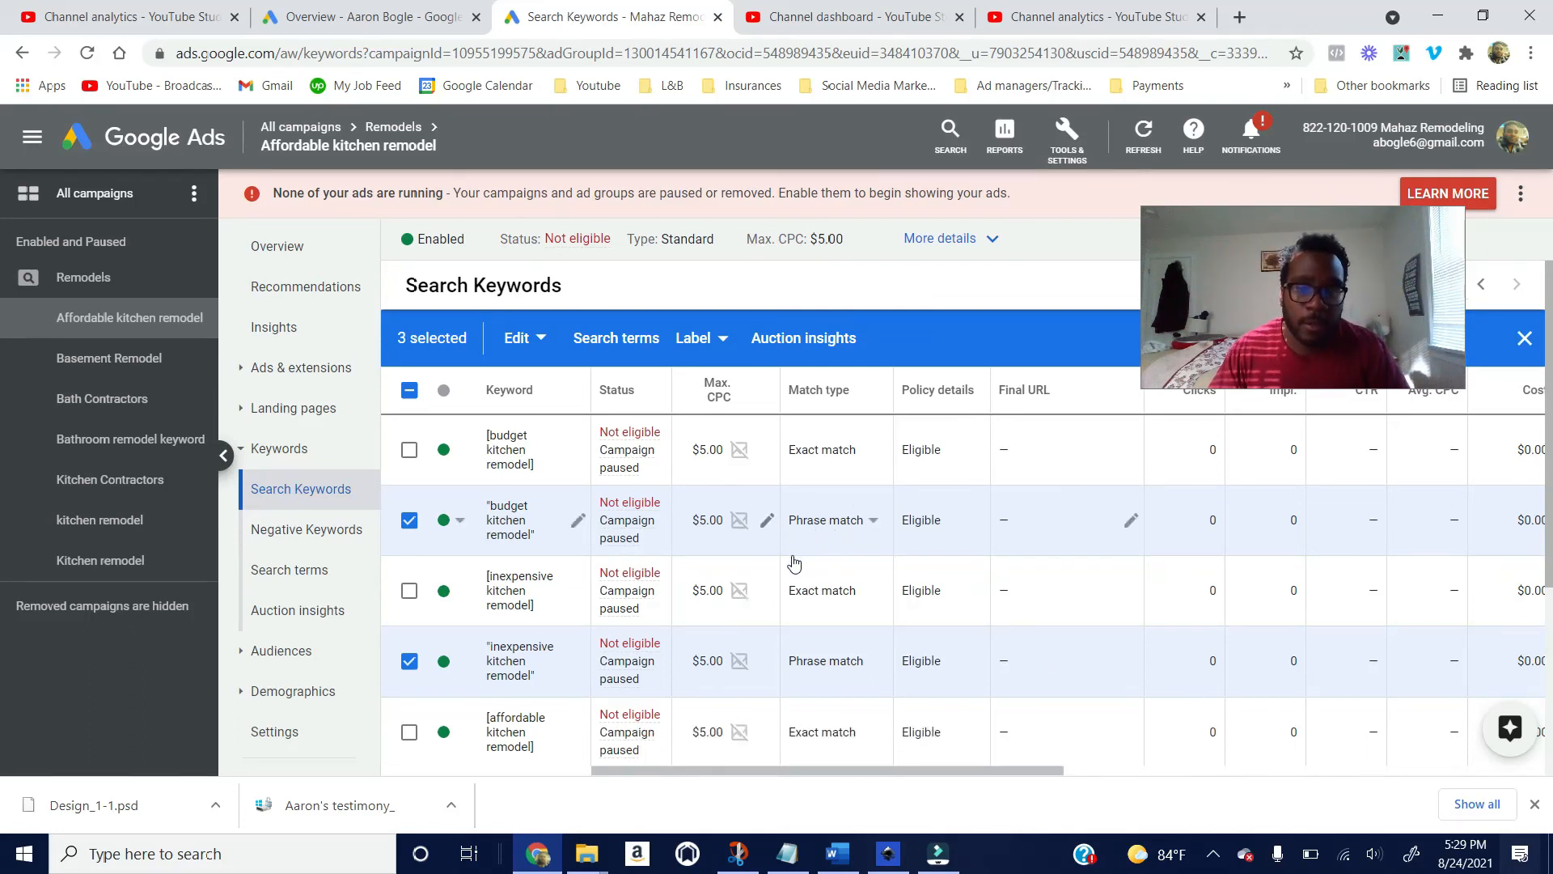
scroll(782, 554, down, 2)
scroll(781, 553, down, 1)
scroll(776, 550, up, 3)
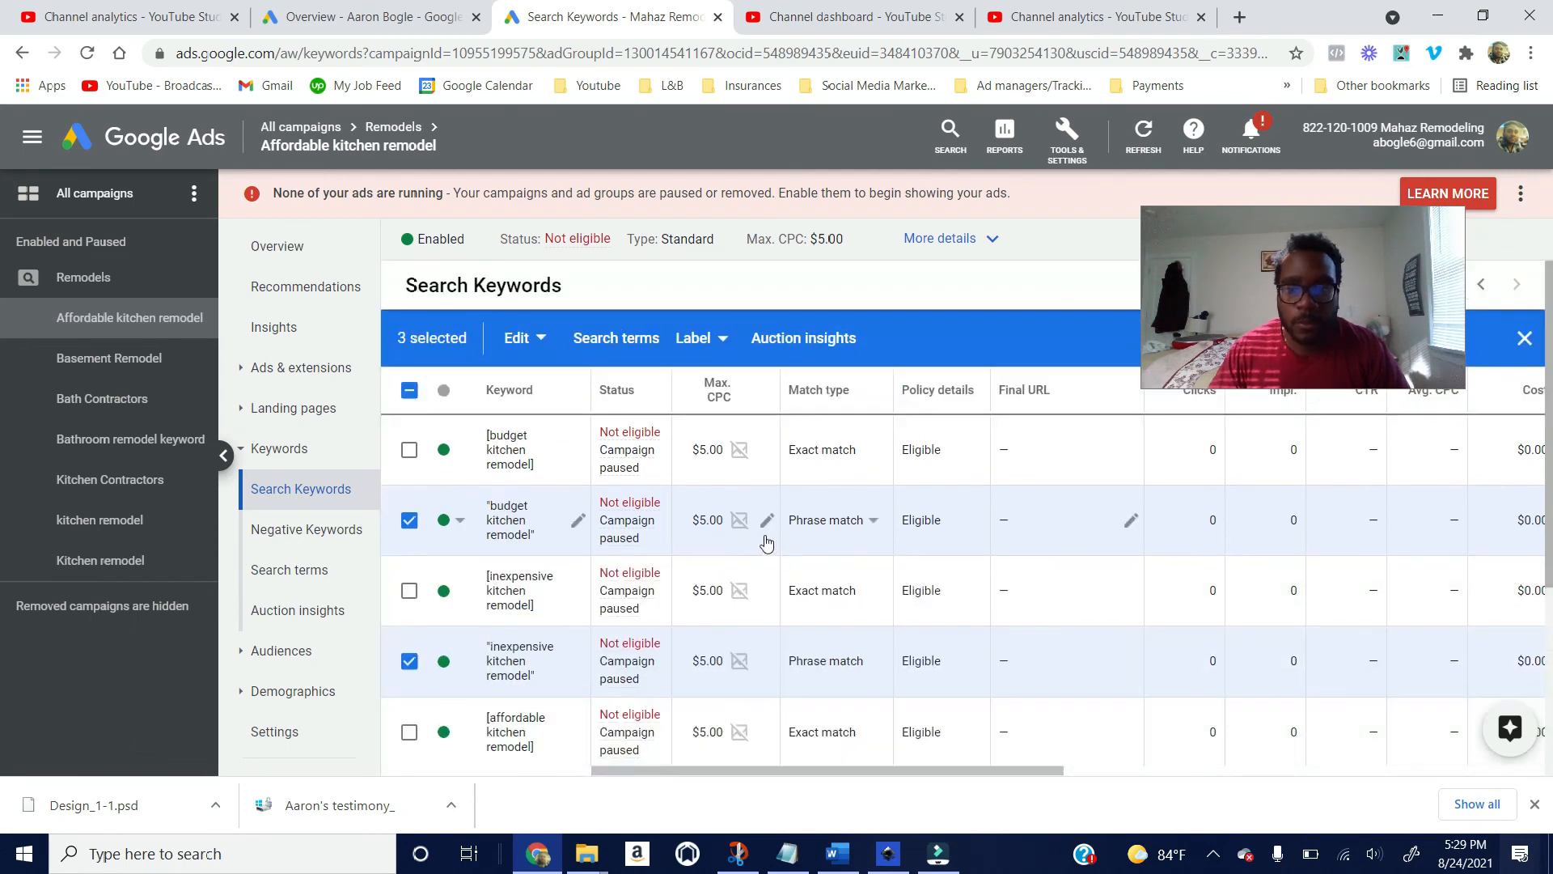